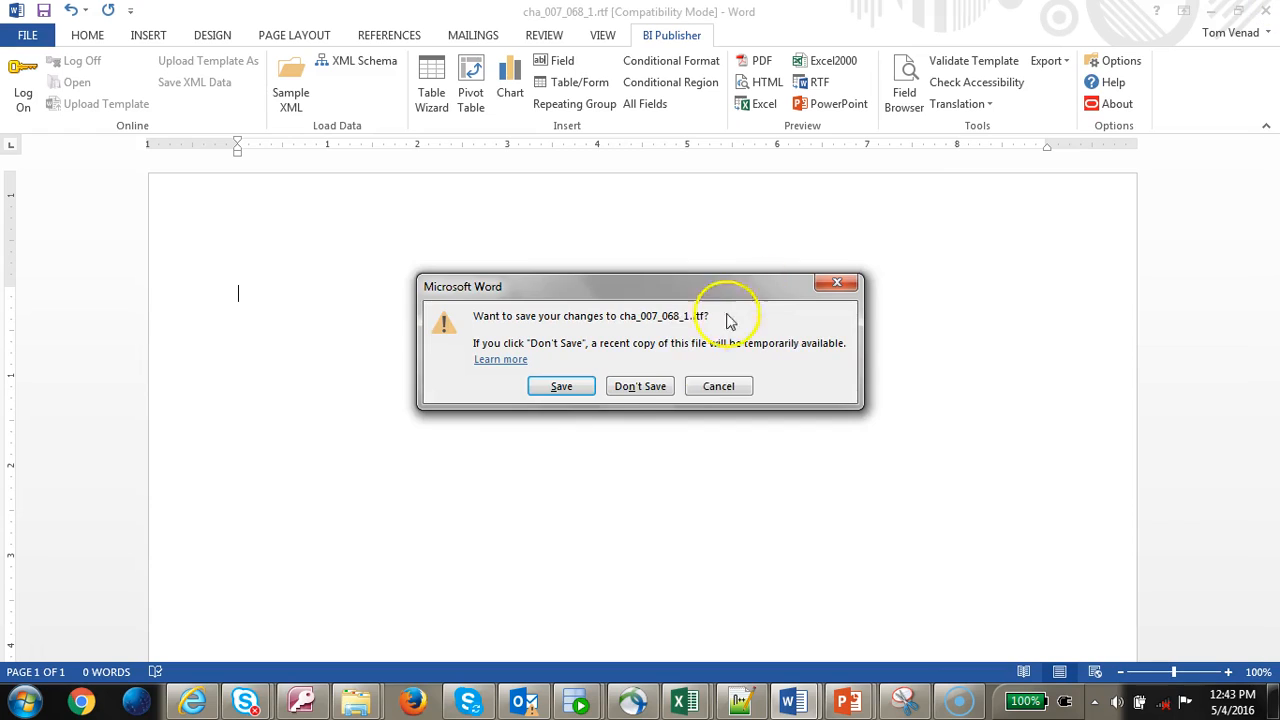
# - Discard the open document's changes and load the output_2 XML file as sample data
pyautogui.click(717, 388)
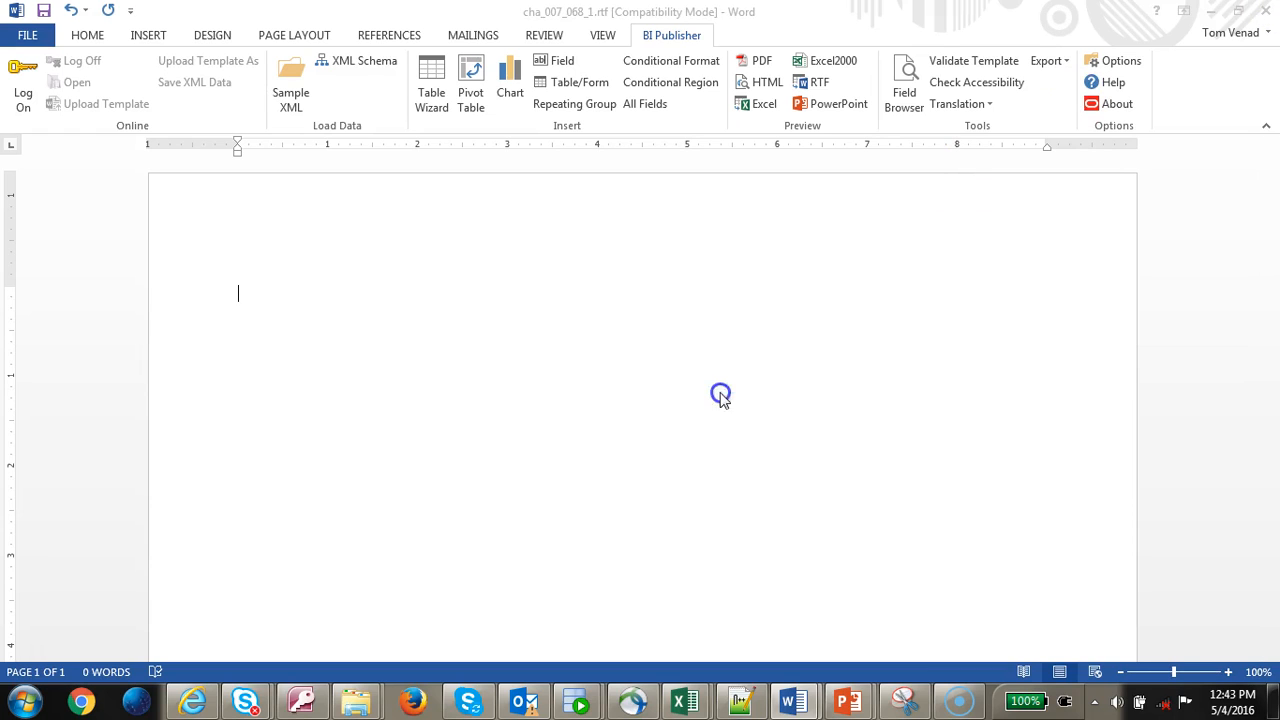
pyautogui.click(291, 92)
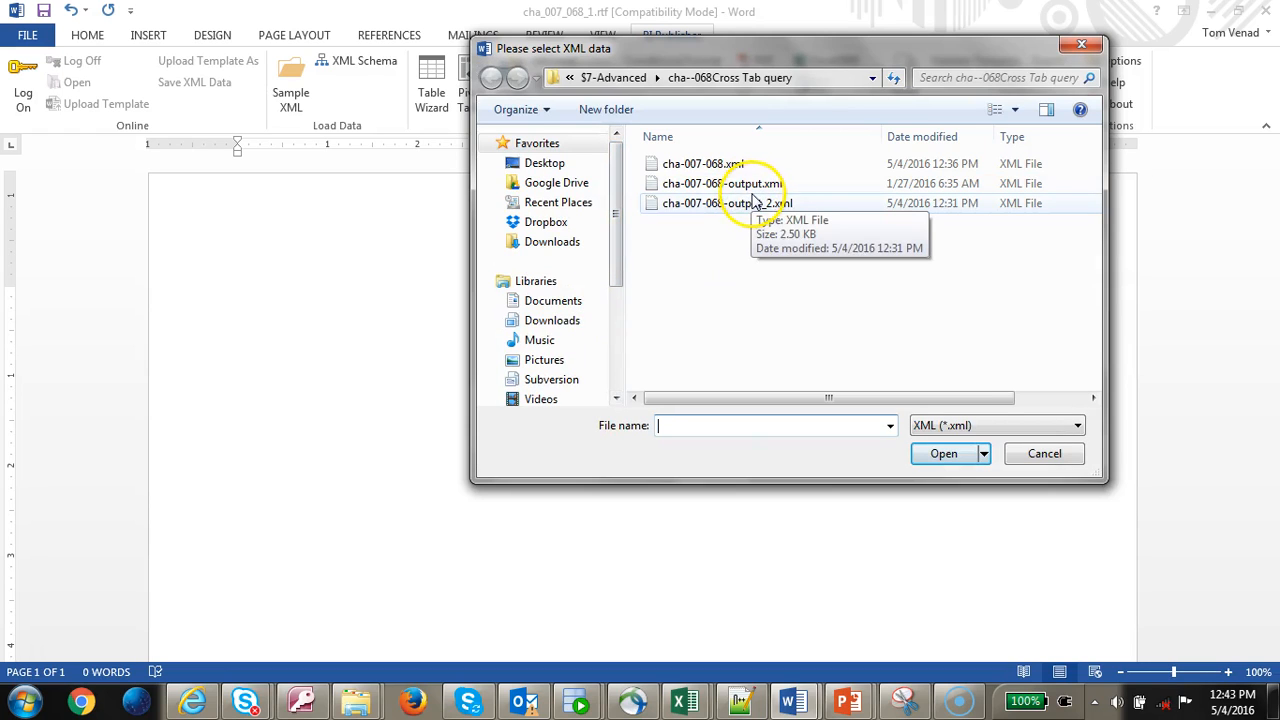
pyautogui.click(757, 203)
pyautogui.click(940, 454)
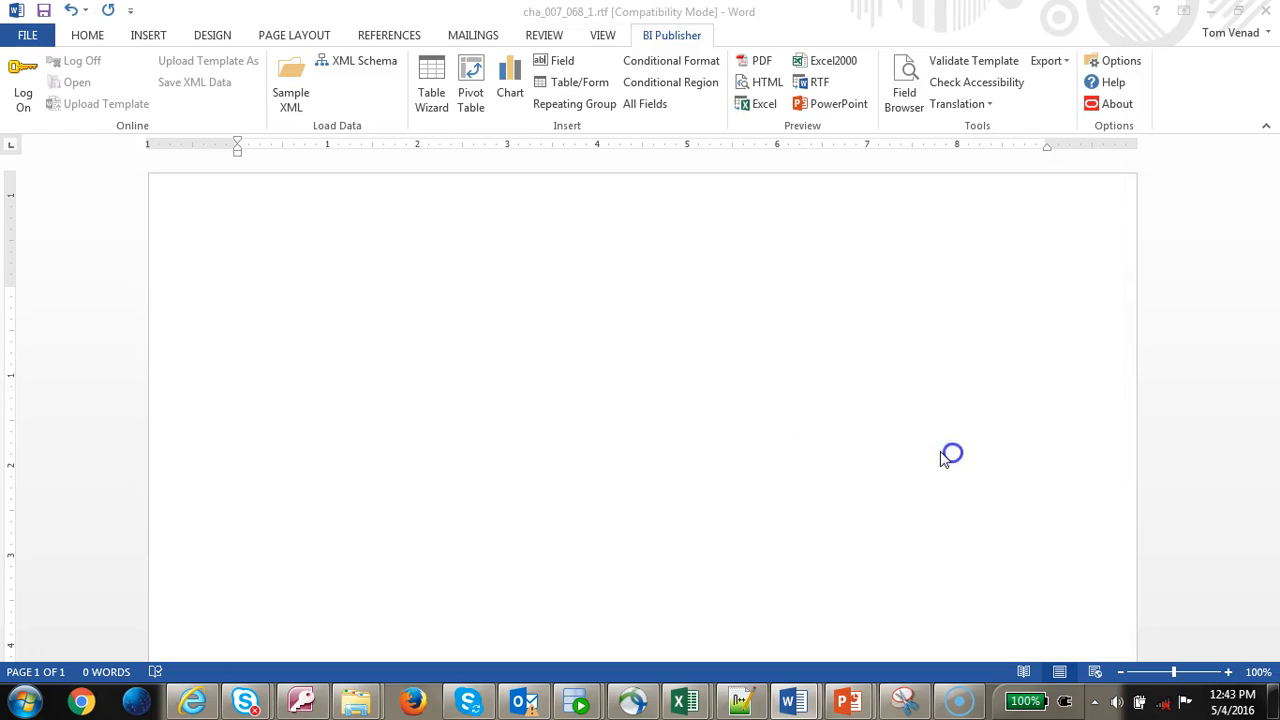
pyautogui.click(682, 408)
# - Use the Table Wizard to insert a table with Claim Owner, Operating Unit and Claim Class
pyautogui.click(431, 102)
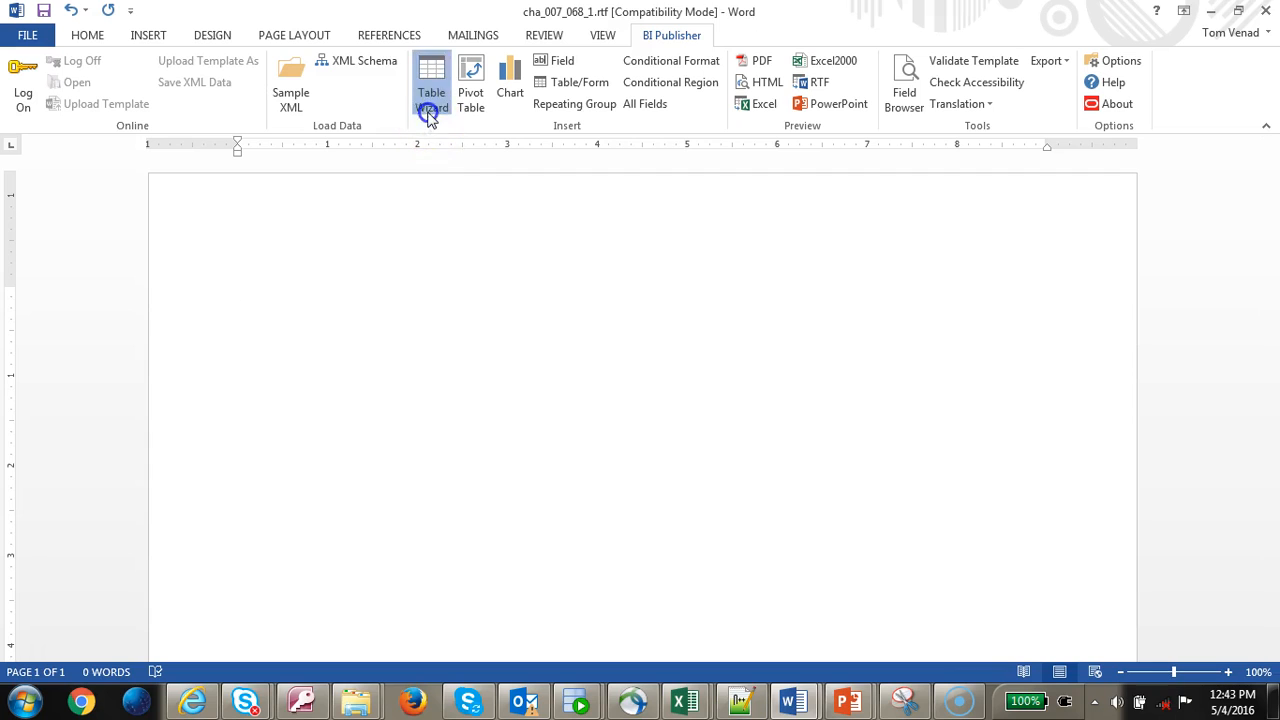
pyautogui.click(782, 498)
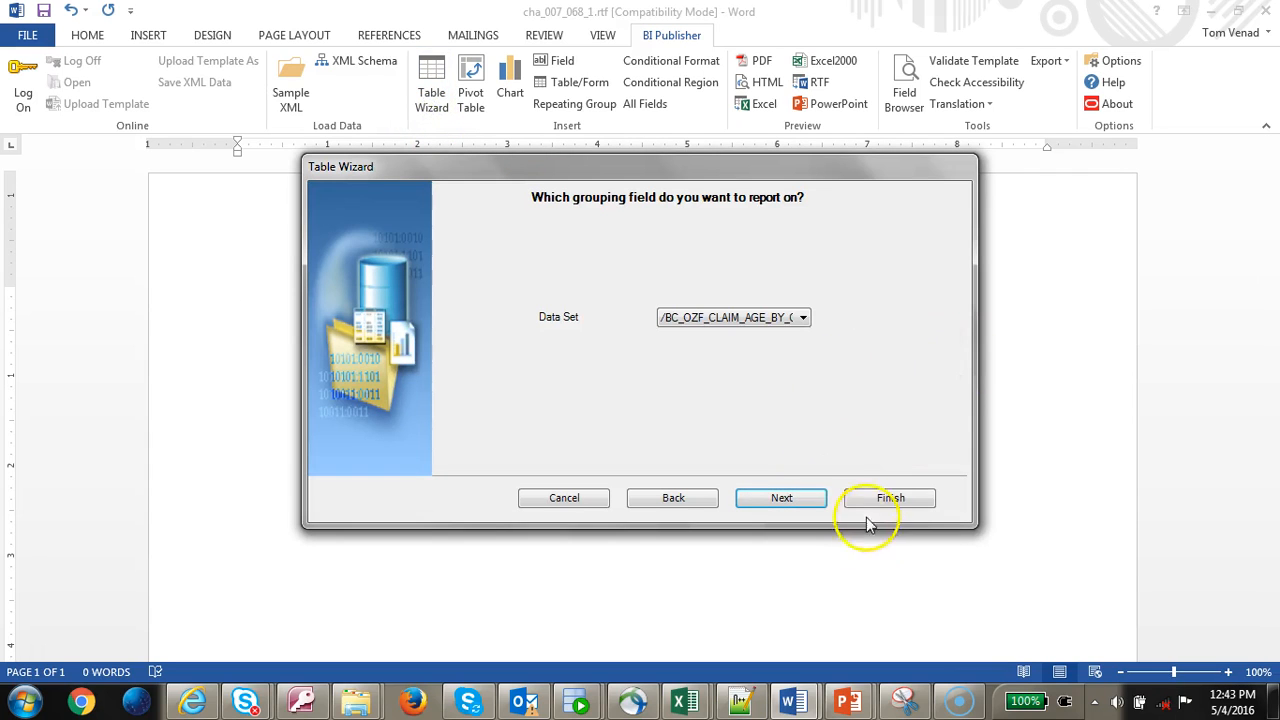
pyautogui.click(800, 500)
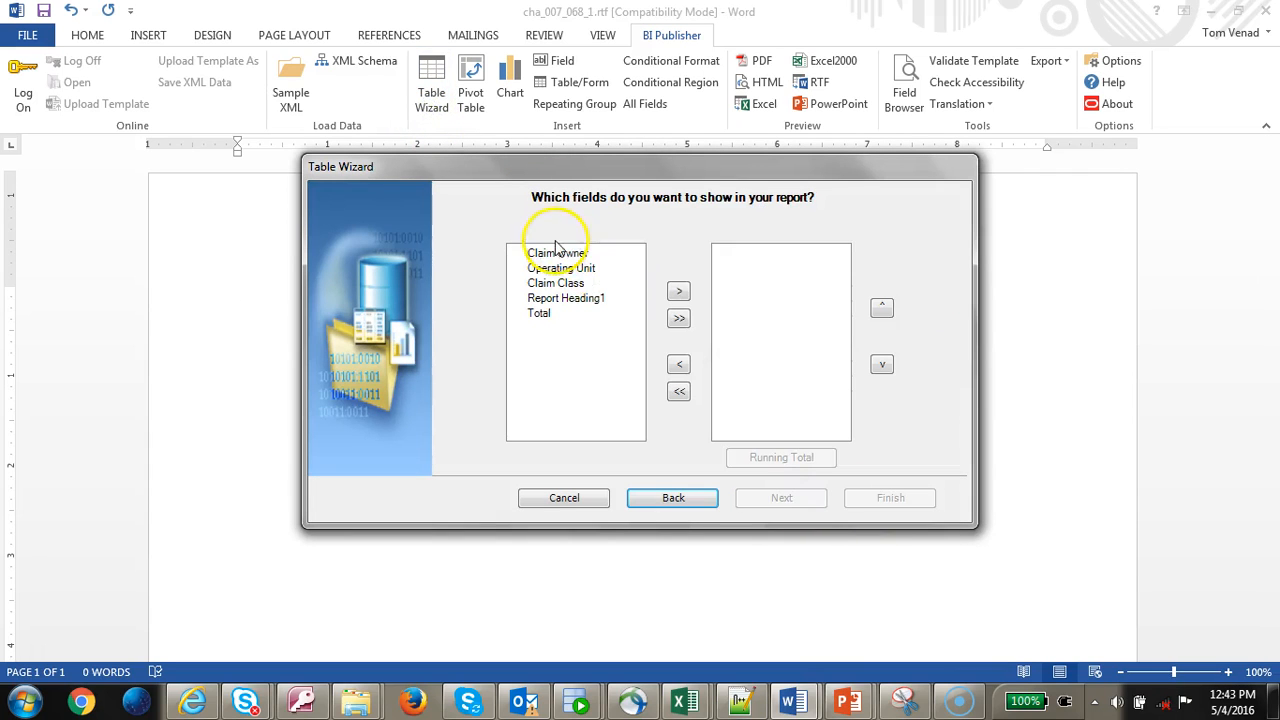
pyautogui.click(556, 253)
pyautogui.click(677, 293)
pyautogui.click(677, 293)
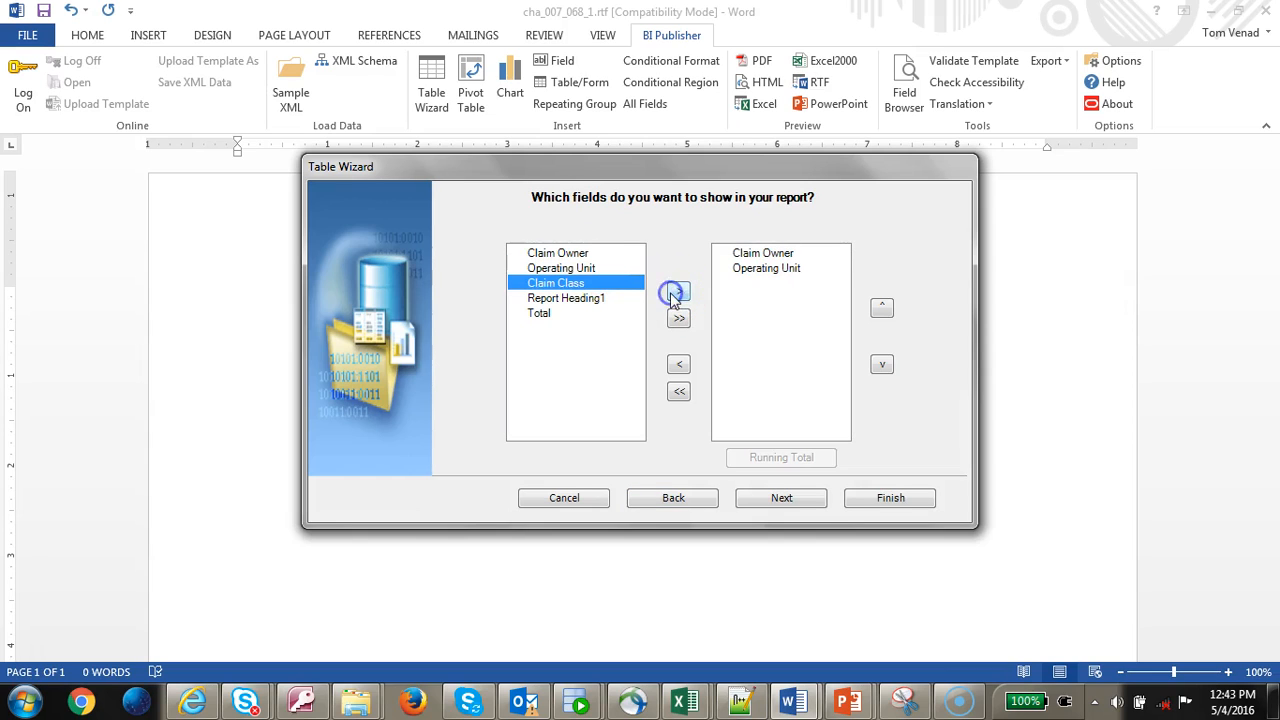
pyautogui.click(677, 293)
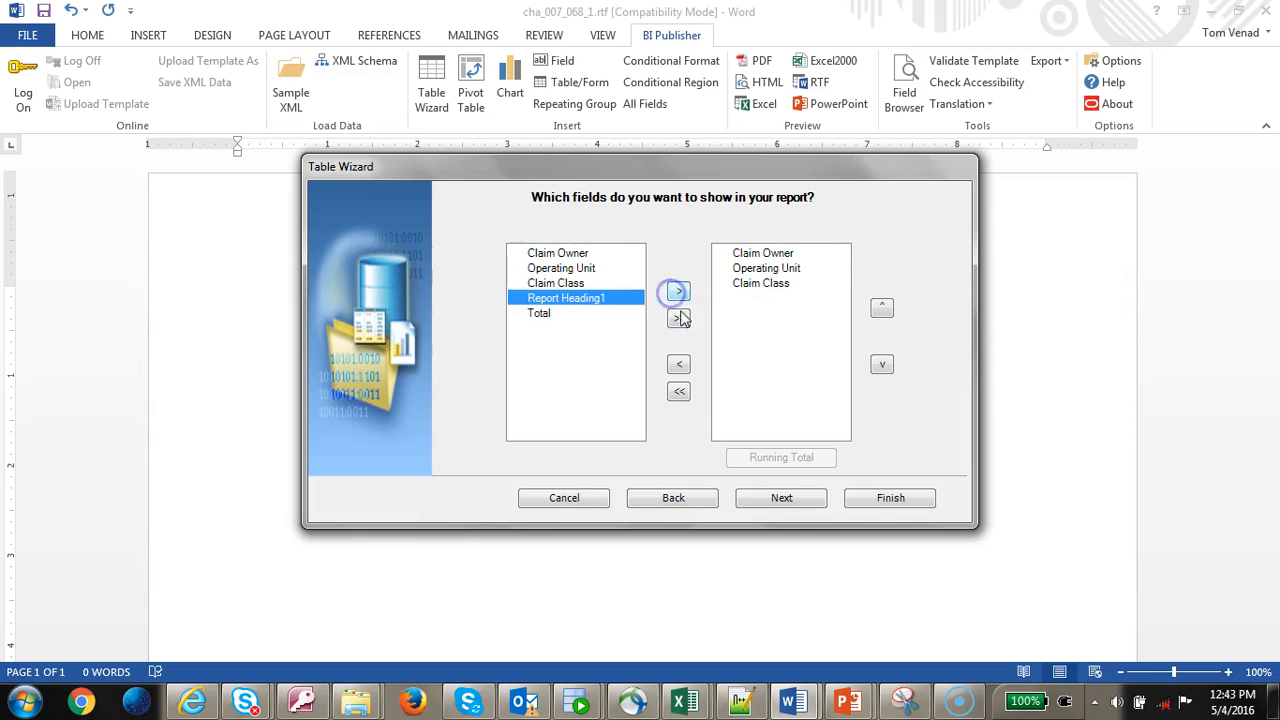
pyautogui.click(890, 497)
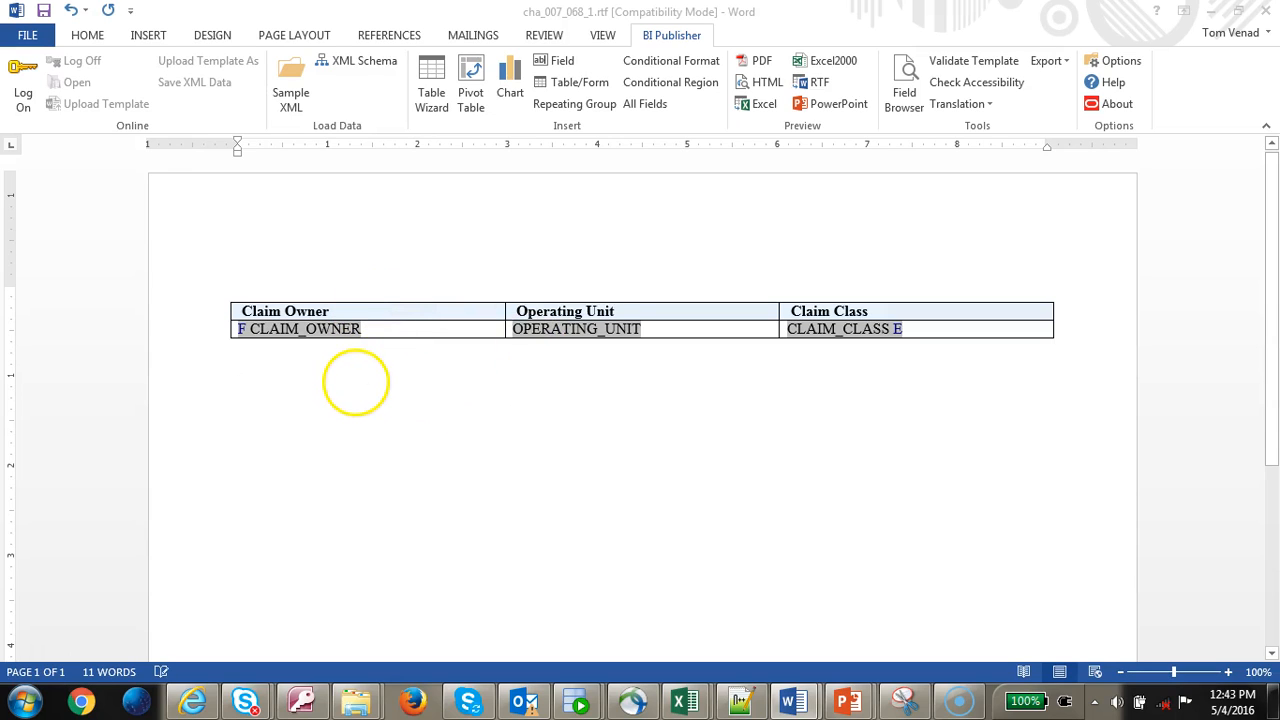
# - Insert two empty columns to the right of the Claim Class column
pyautogui.click(373, 319)
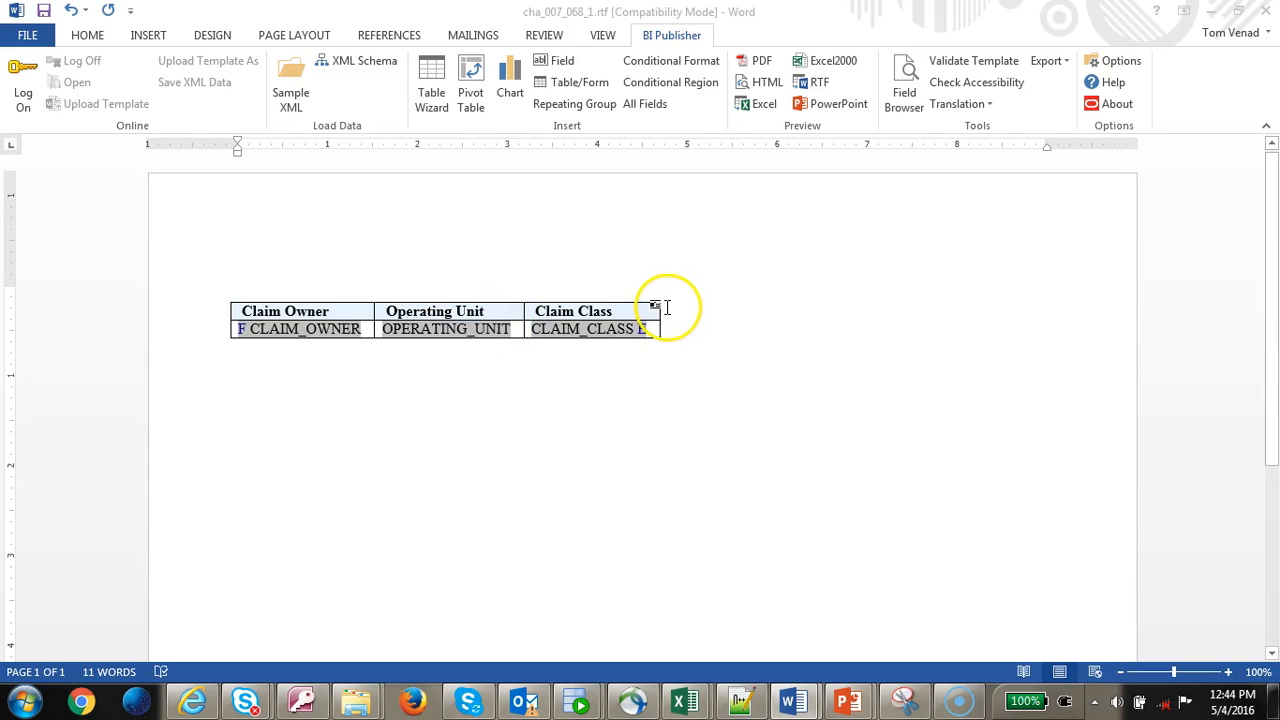
pyautogui.click(670, 300)
pyautogui.rightClick(670, 302)
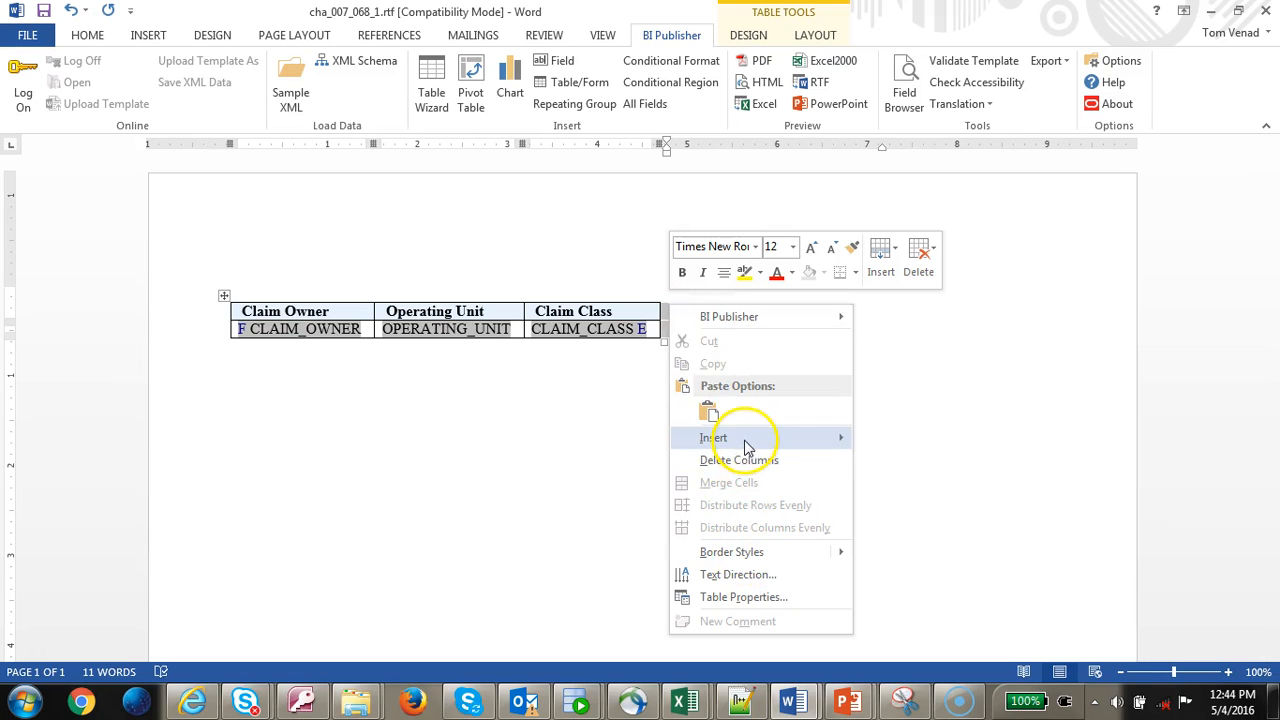
pyautogui.moveTo(740, 440)
pyautogui.click(948, 461)
pyautogui.click(807, 307)
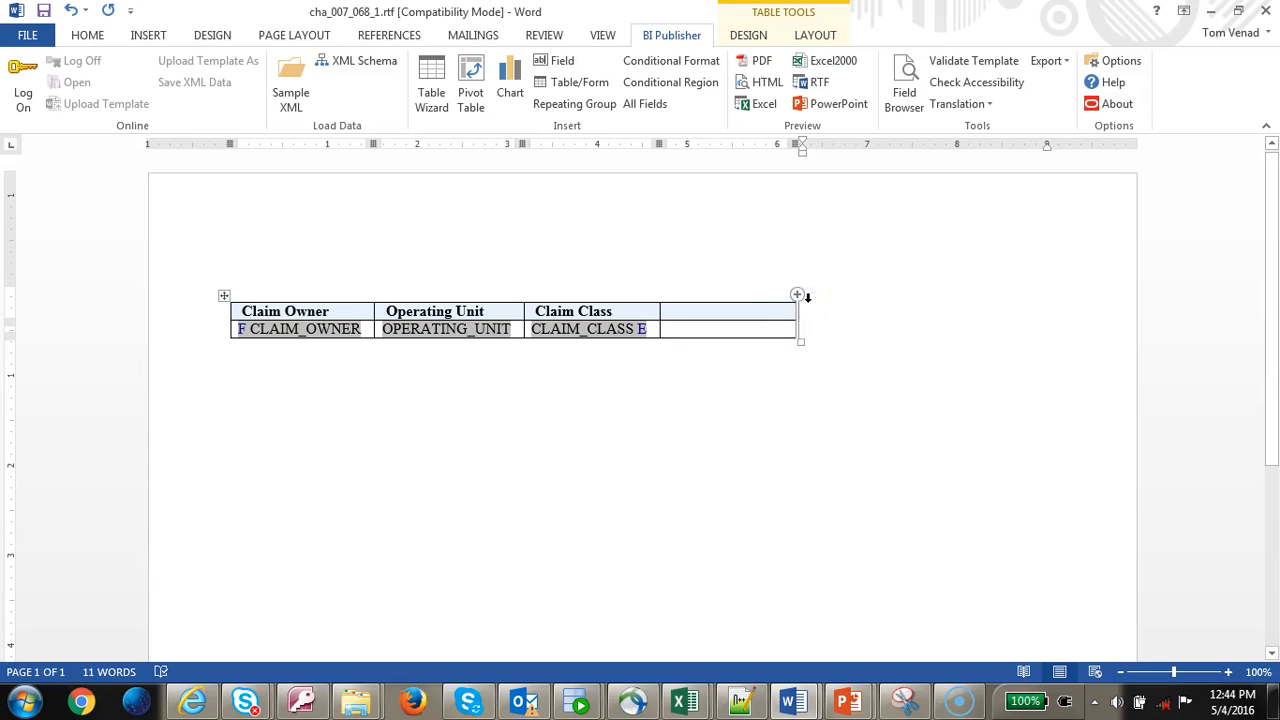
pyautogui.click(807, 297)
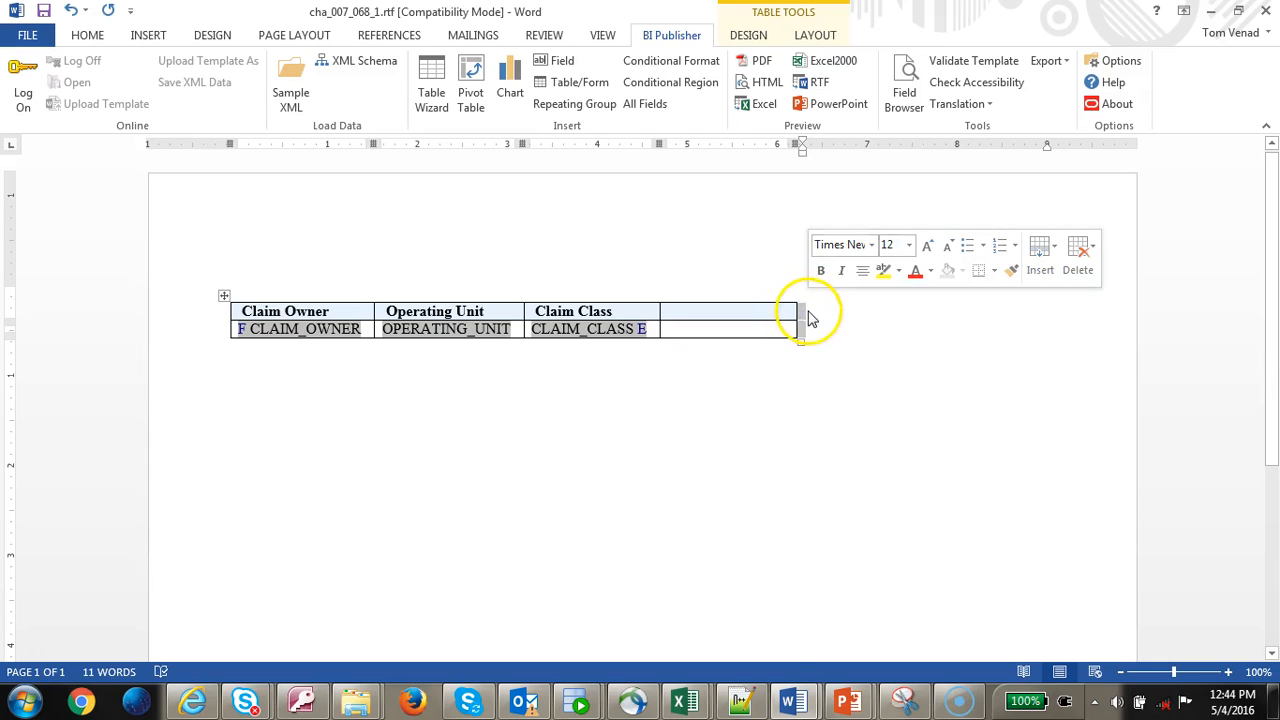
pyautogui.rightClick(808, 310)
pyautogui.moveTo(908, 454)
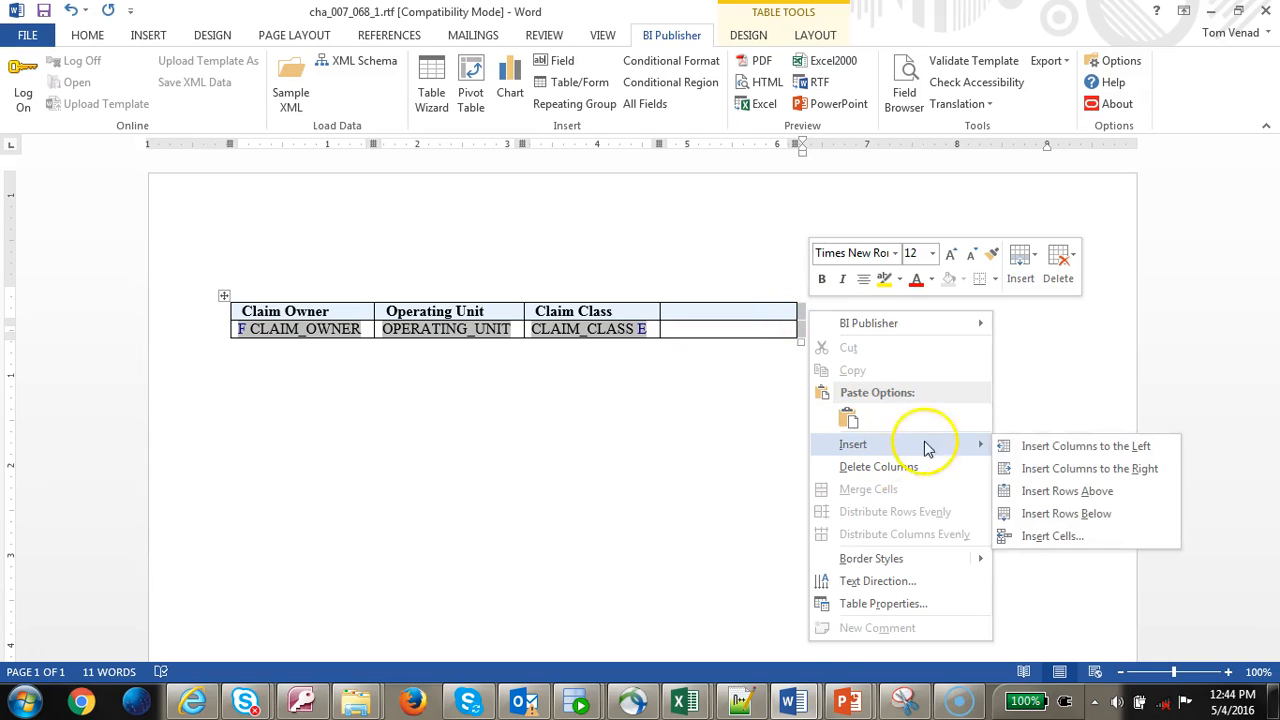
pyautogui.click(1077, 446)
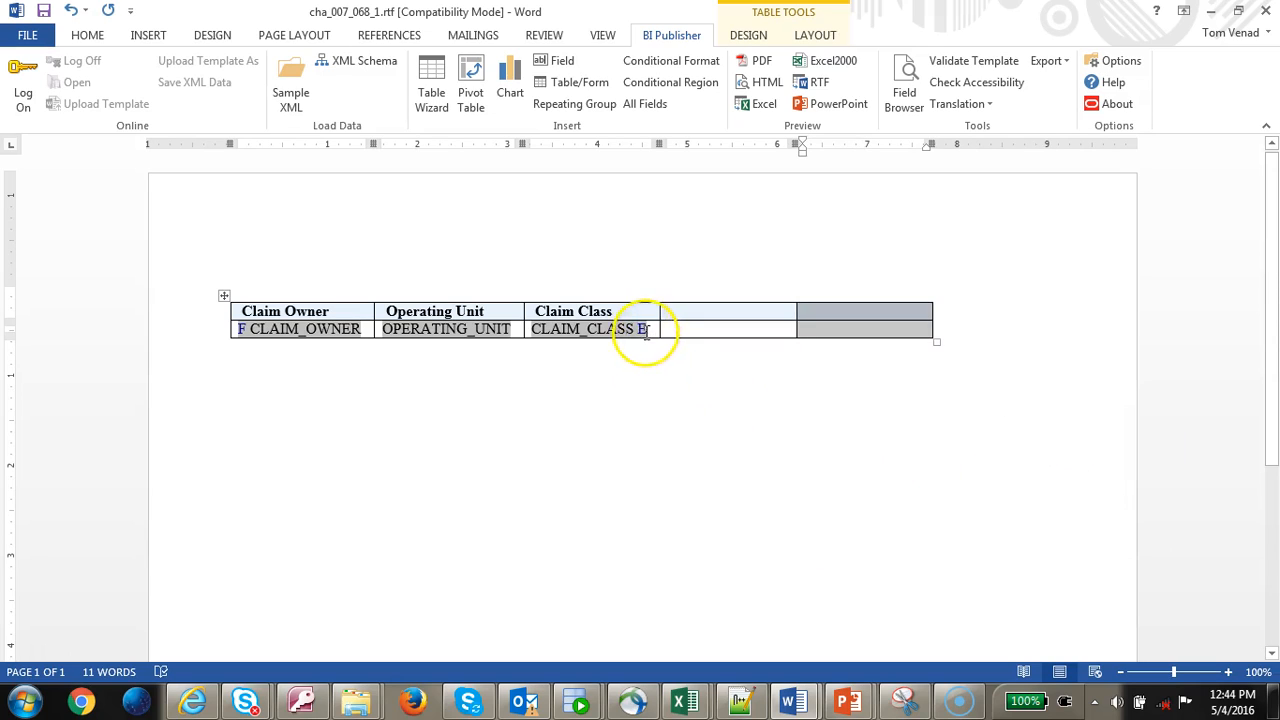
# - Paste the closing E field into the first new column's data cell
pyautogui.click(645, 331)
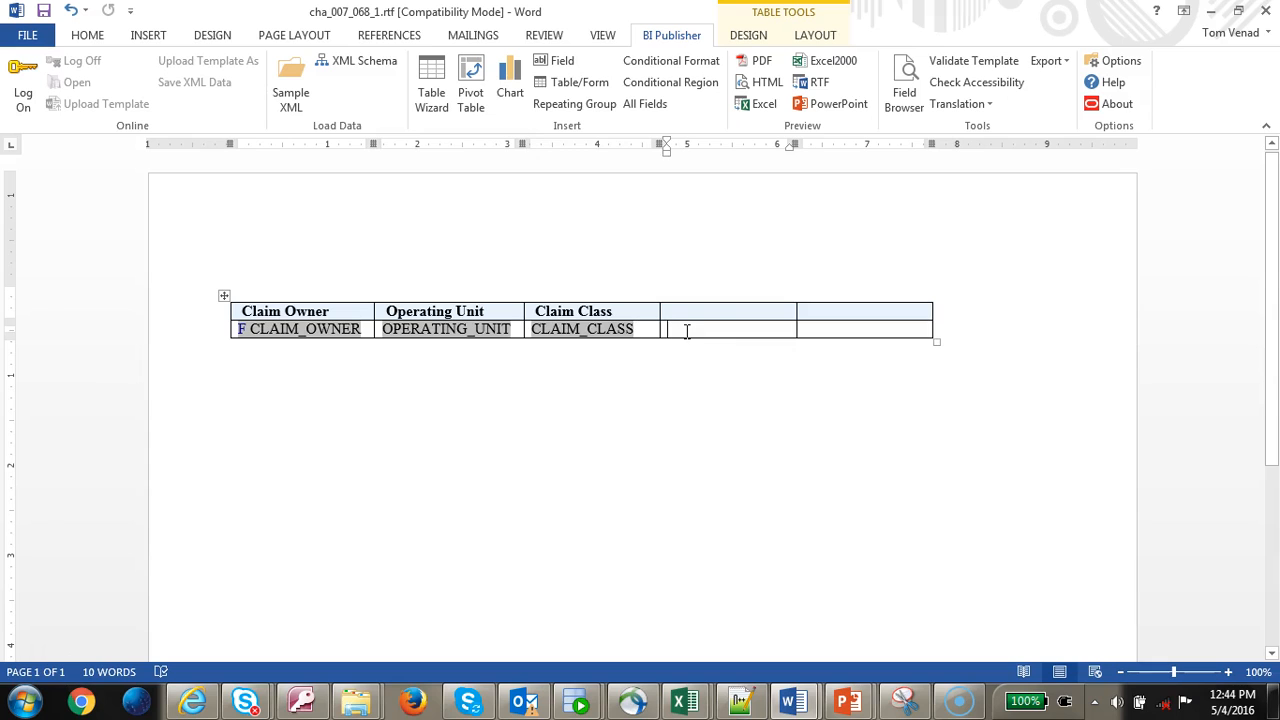
pyautogui.write('E')
pyautogui.click(244, 333)
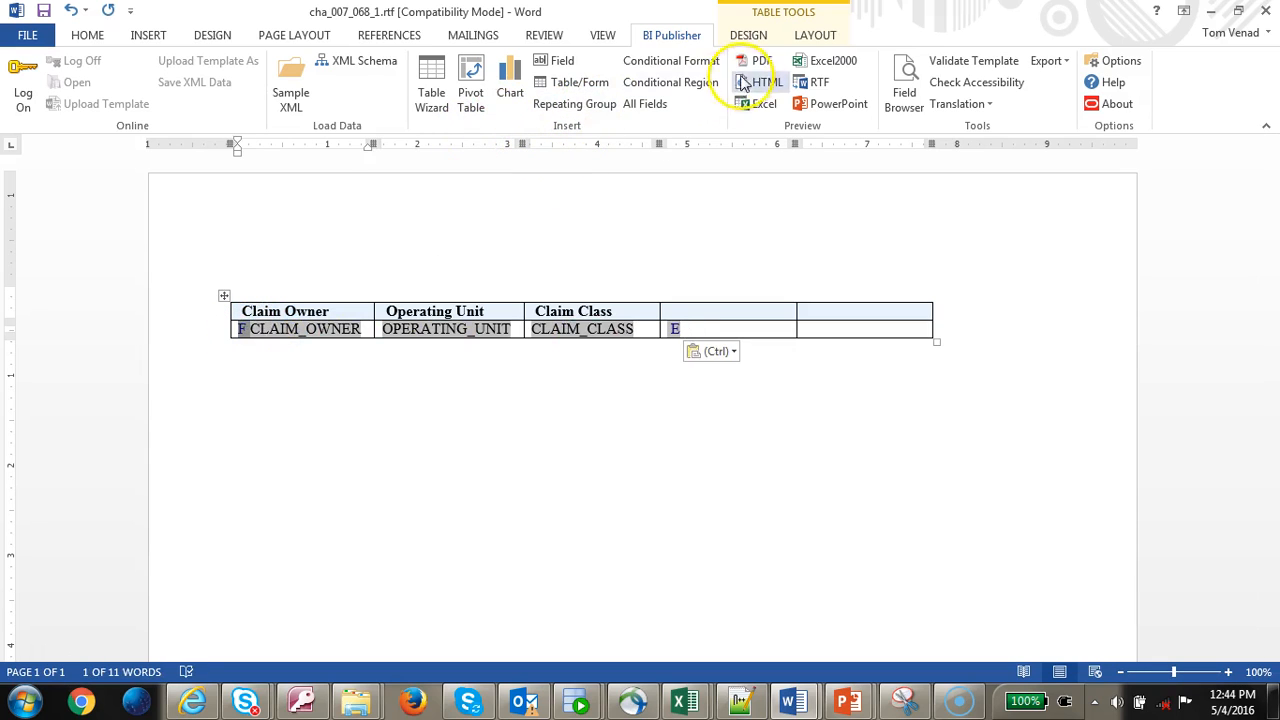
# - Preview the template in Excel and check the first claim row's owner, unit and class
pyautogui.click(763, 105)
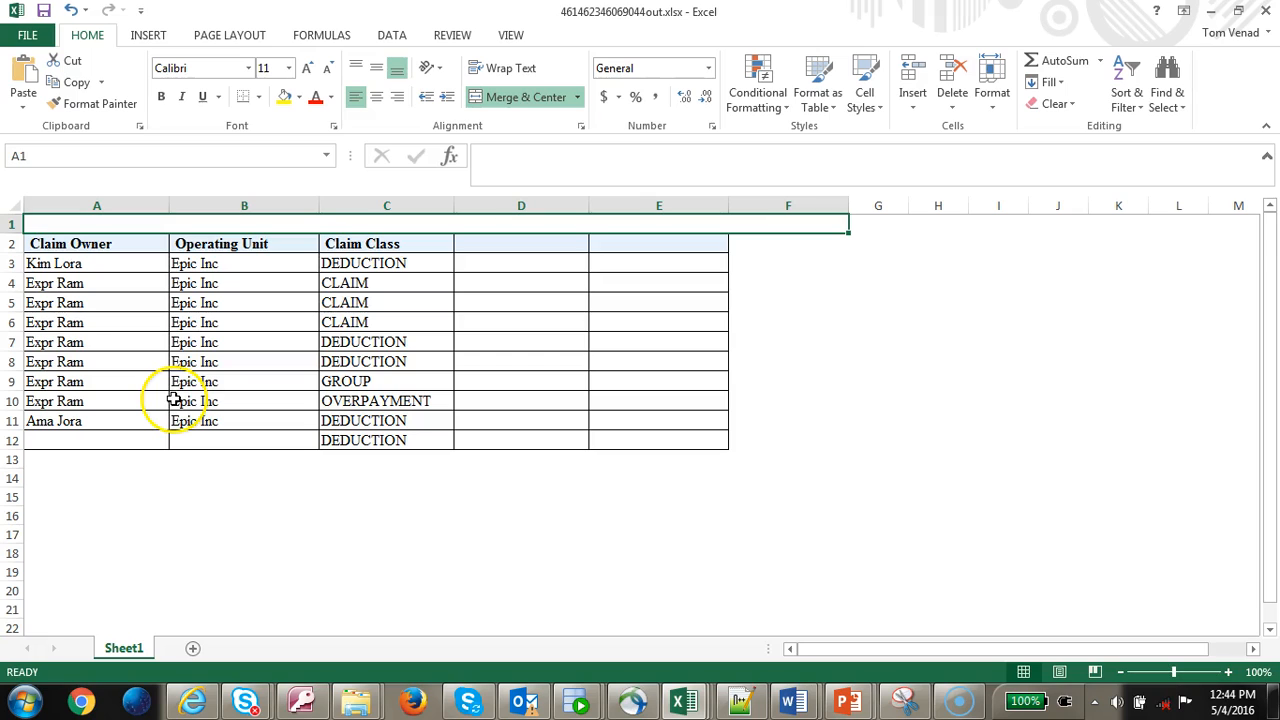
pyautogui.click(107, 263)
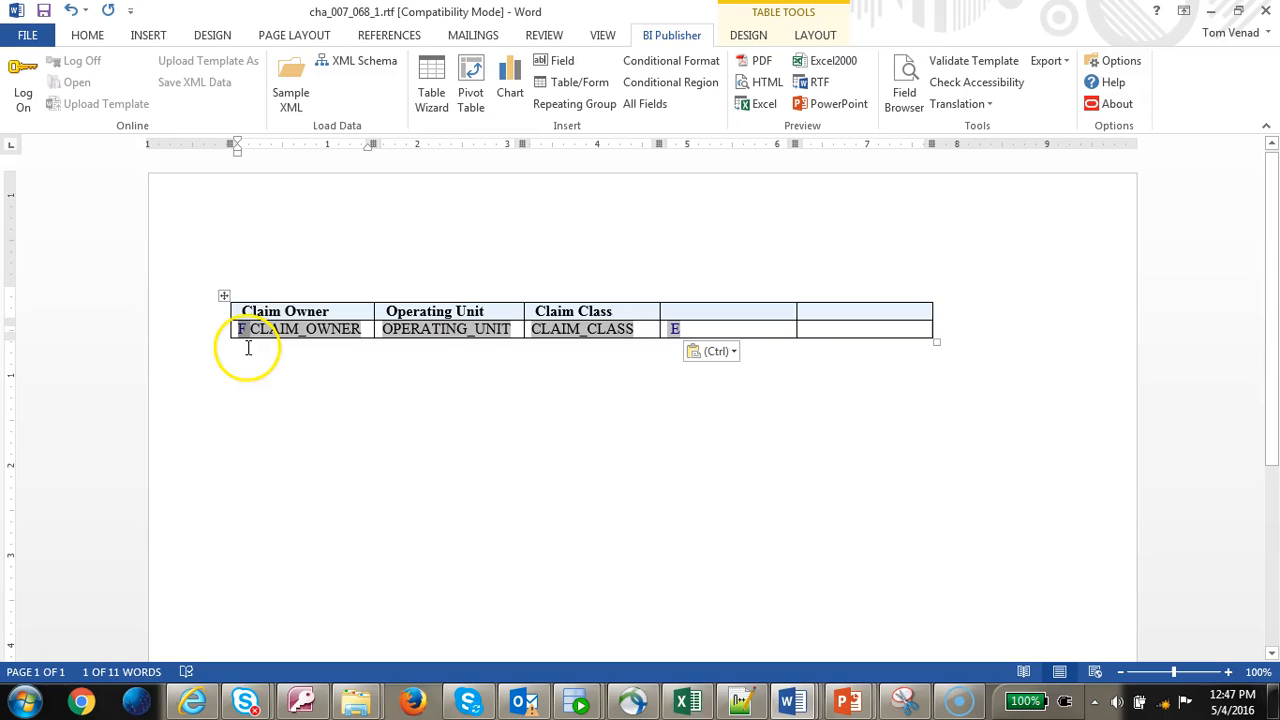
# - In the Field Browser, start changing the F field's for-each code into for-each-group
pyautogui.click(906, 102)
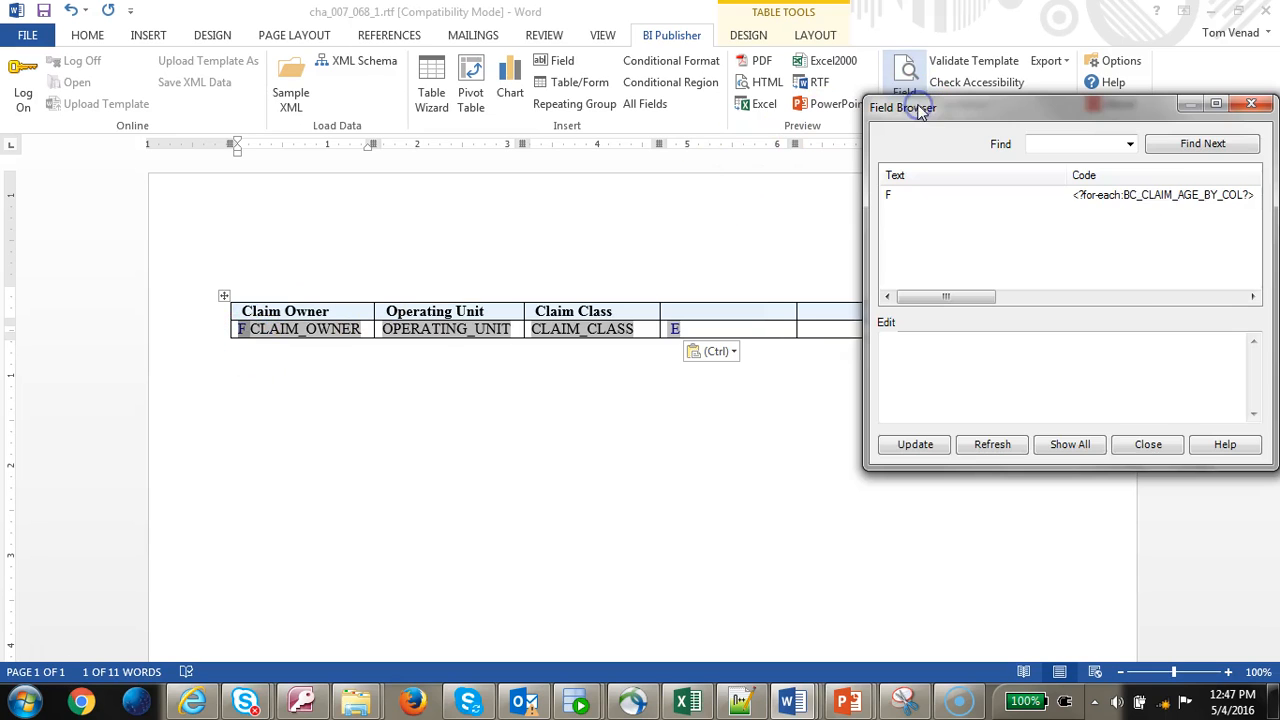
pyautogui.click(1170, 196)
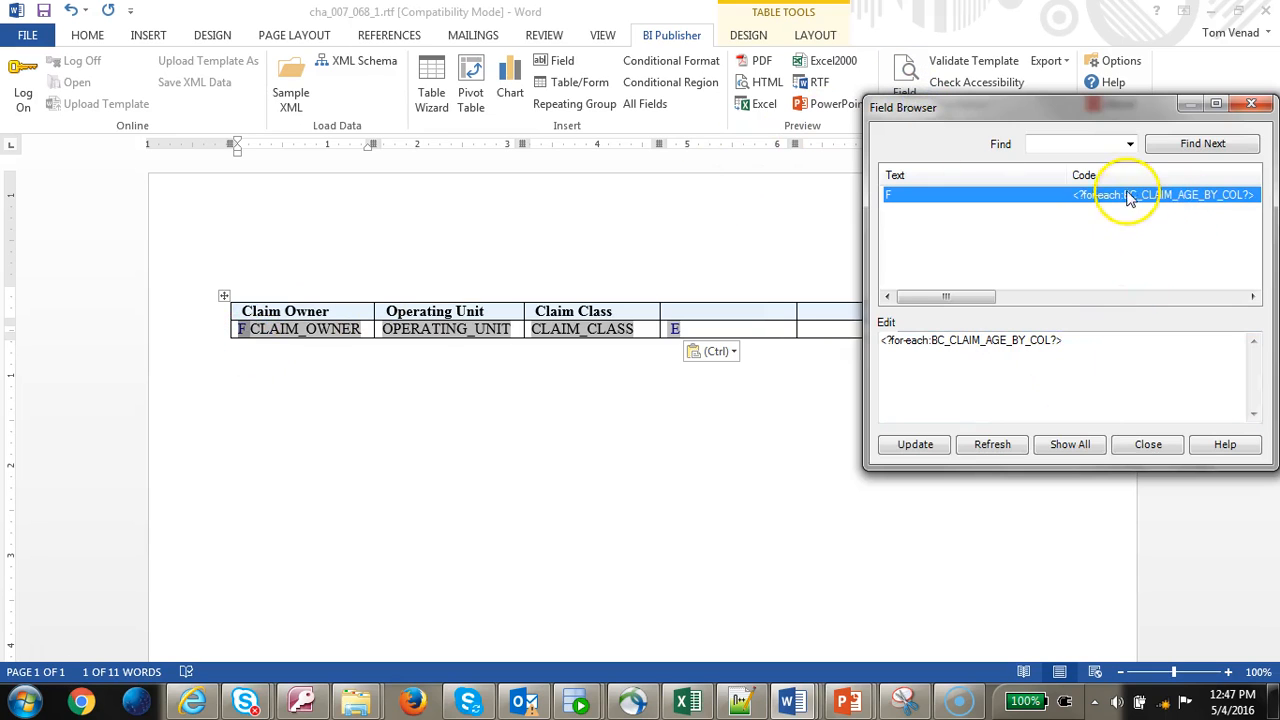
pyautogui.click(1083, 450)
pyautogui.click(1170, 196)
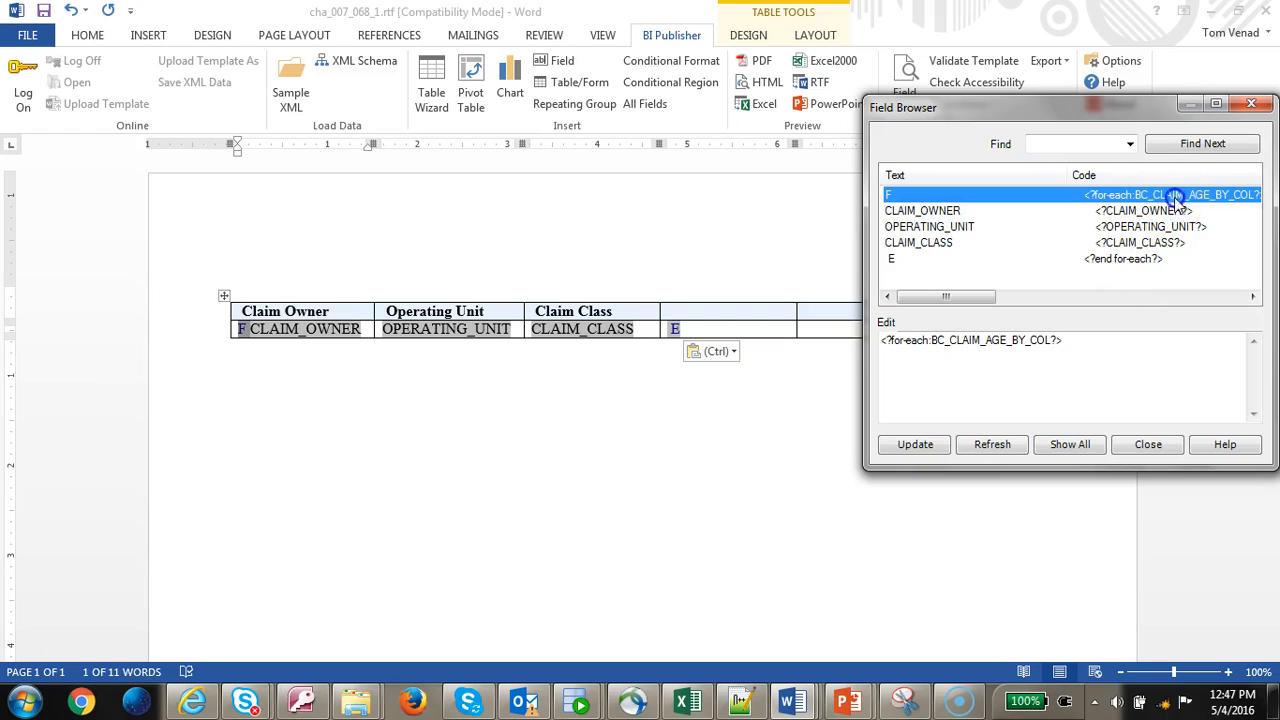
pyautogui.click(931, 347)
pyautogui.write('-grpu')
pyautogui.press('BackSpace')
pyautogui.press('BackSpace')
pyautogui.write('oup')
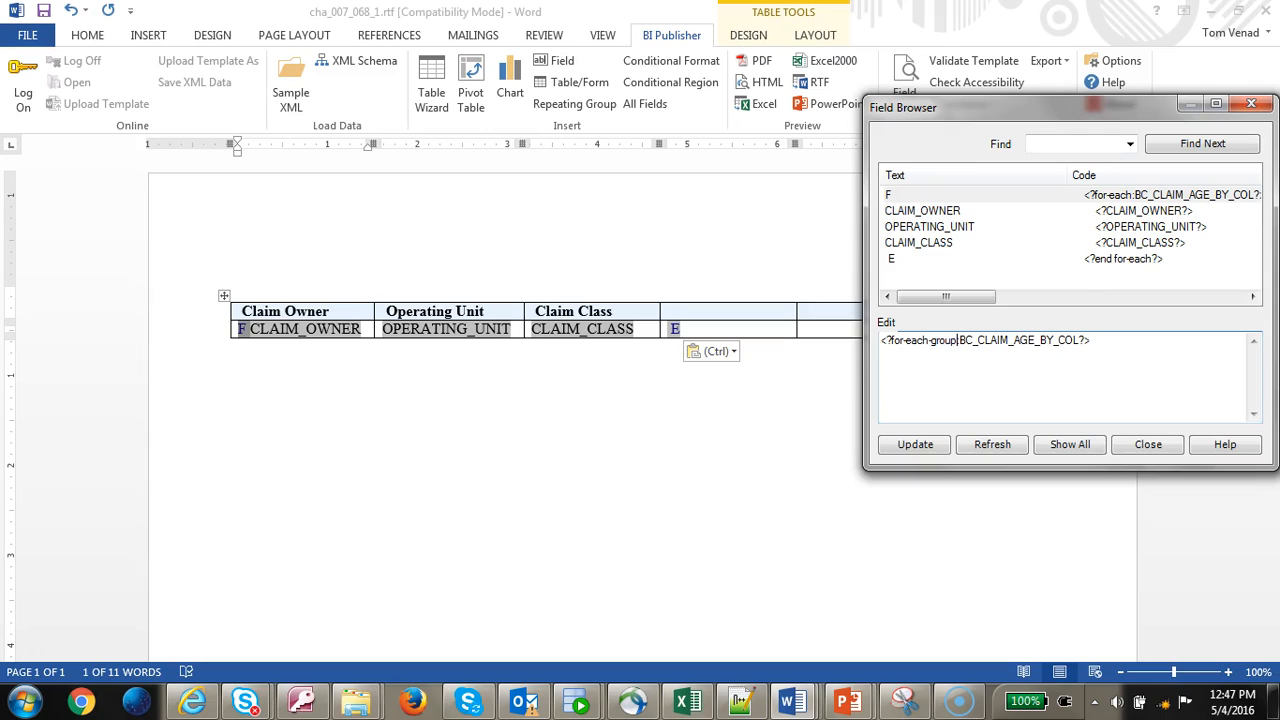
pyautogui.click(1074, 341)
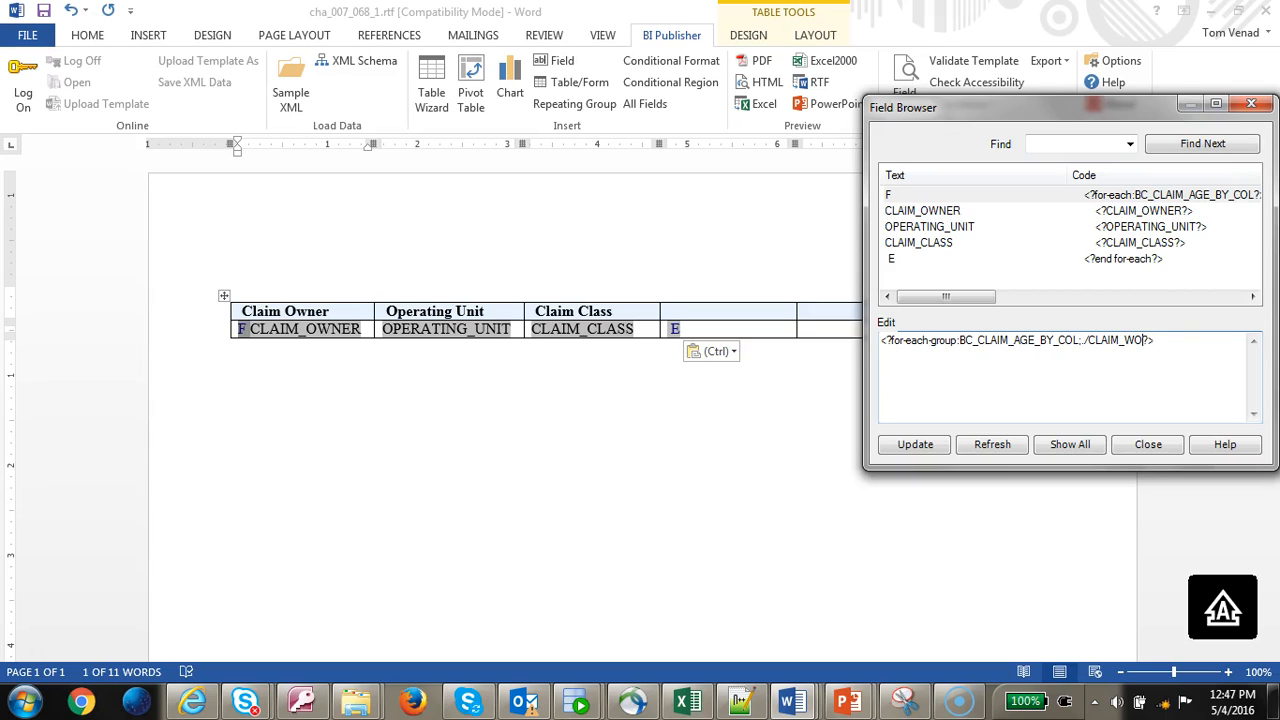
pyautogui.press('BackSpace')
pyautogui.press('BackSpace')
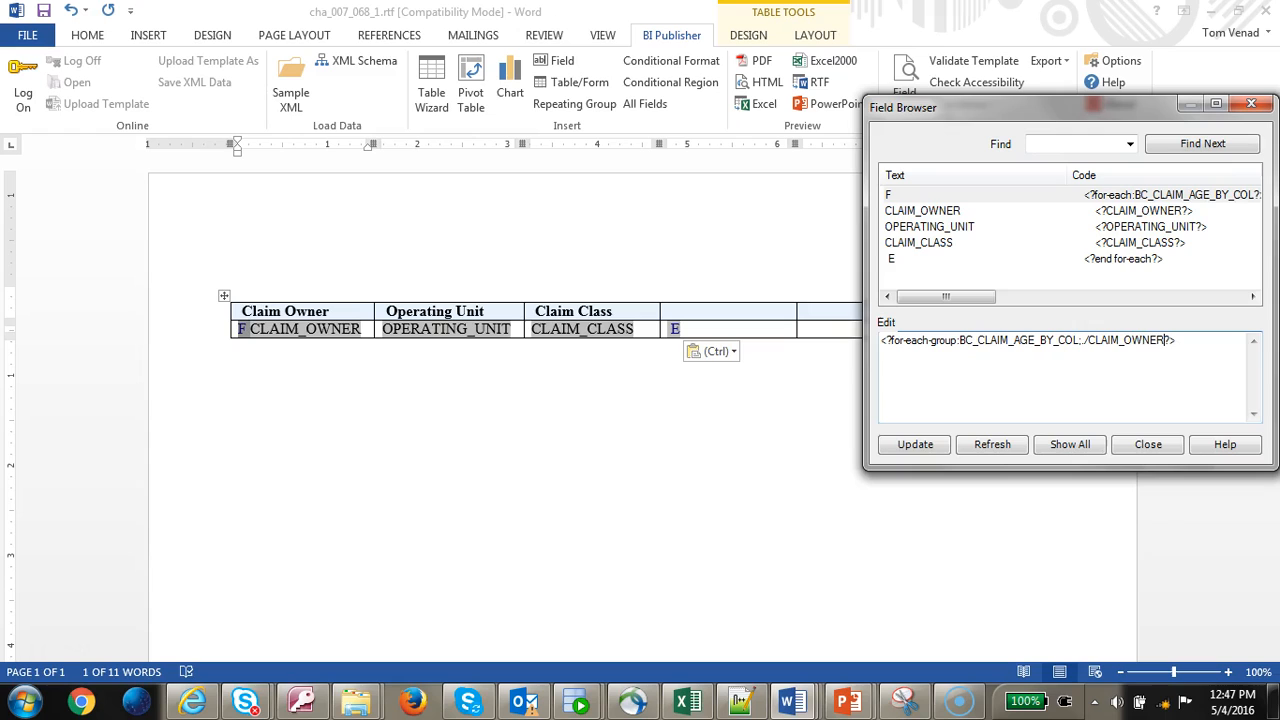
pyautogui.click(1140, 260)
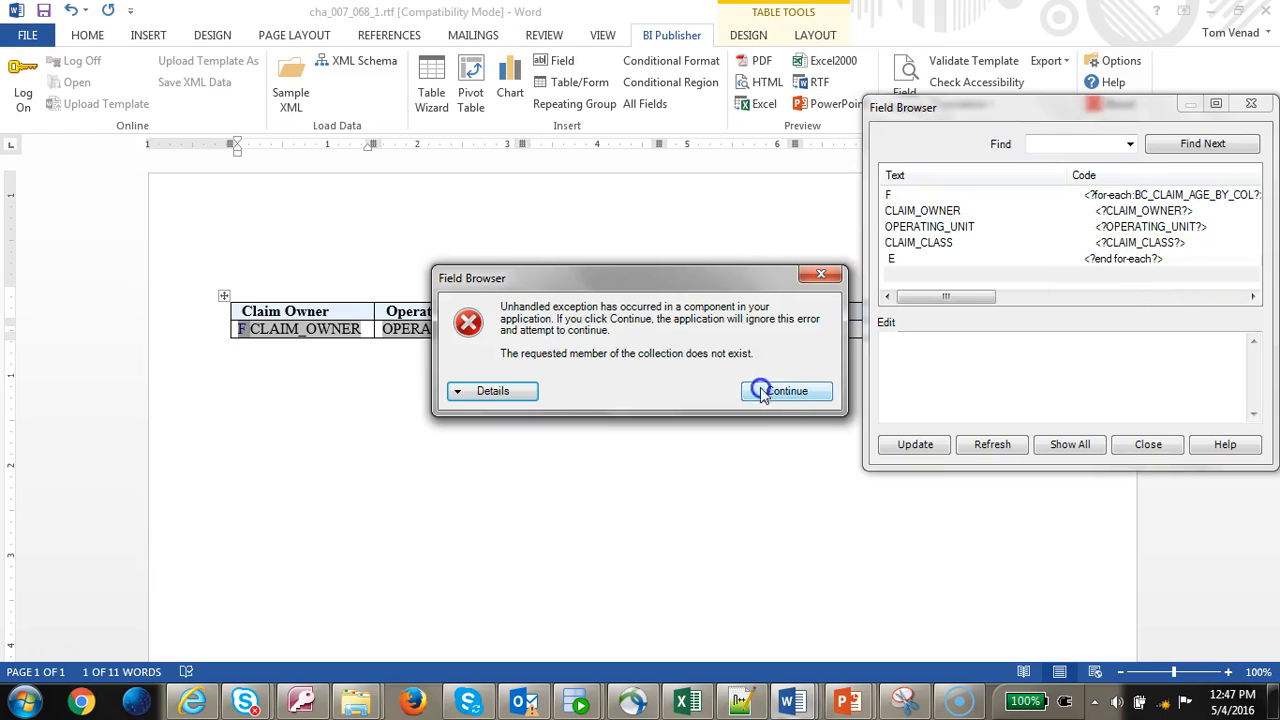
pyautogui.click(796, 398)
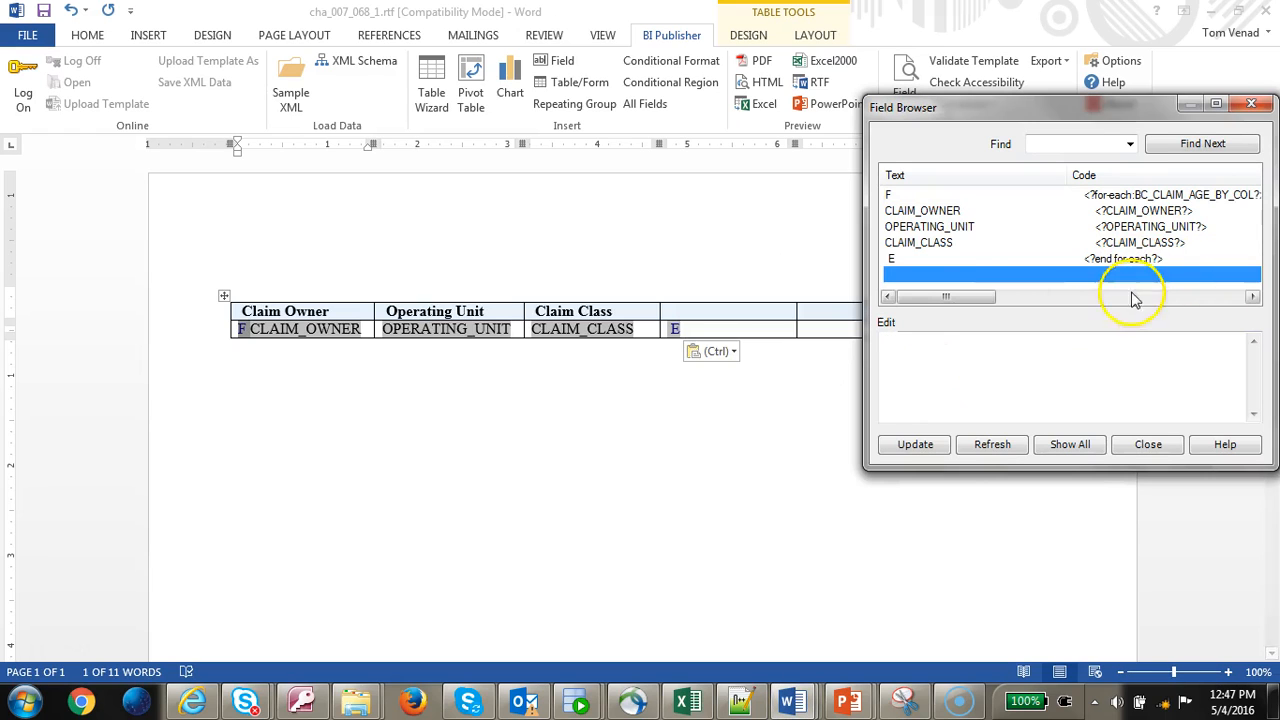
pyautogui.click(1155, 260)
# - Set F's code to <?for-each-group:BC_CLAIM_AGE_BY_COL;./CLAIM_OWNER?> and apply it
pyautogui.click(1163, 194)
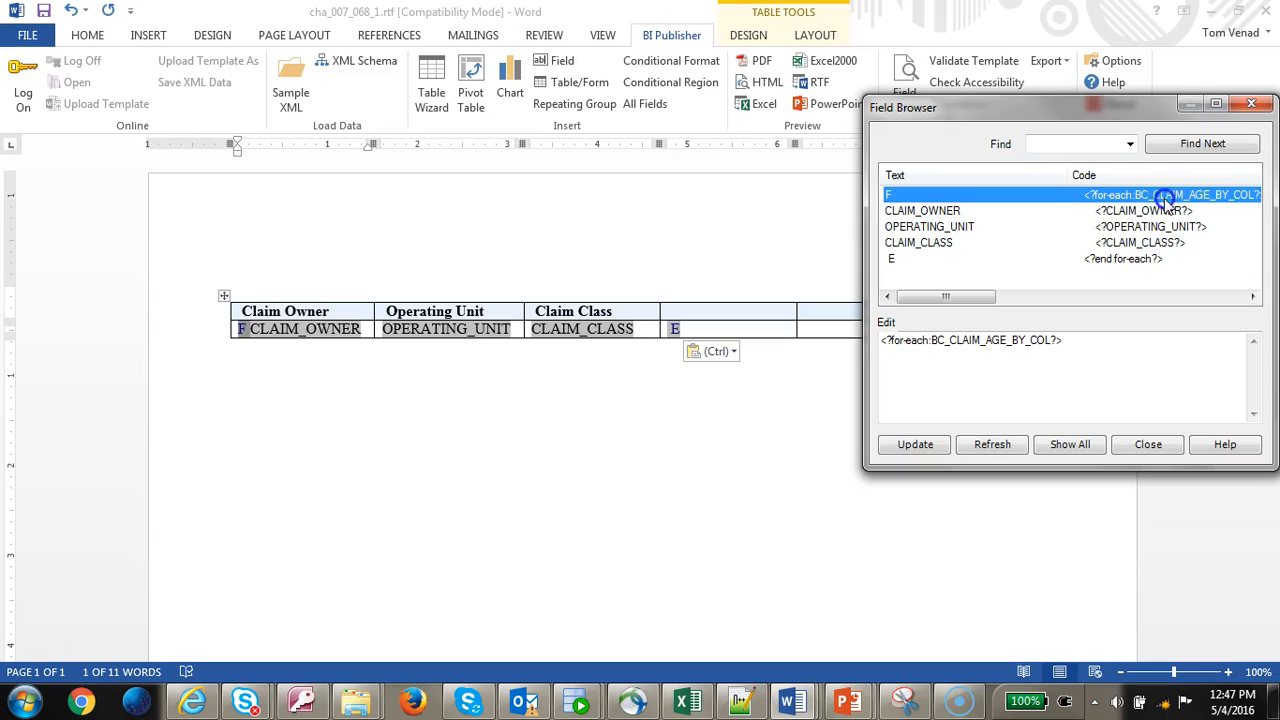
pyautogui.click(926, 340)
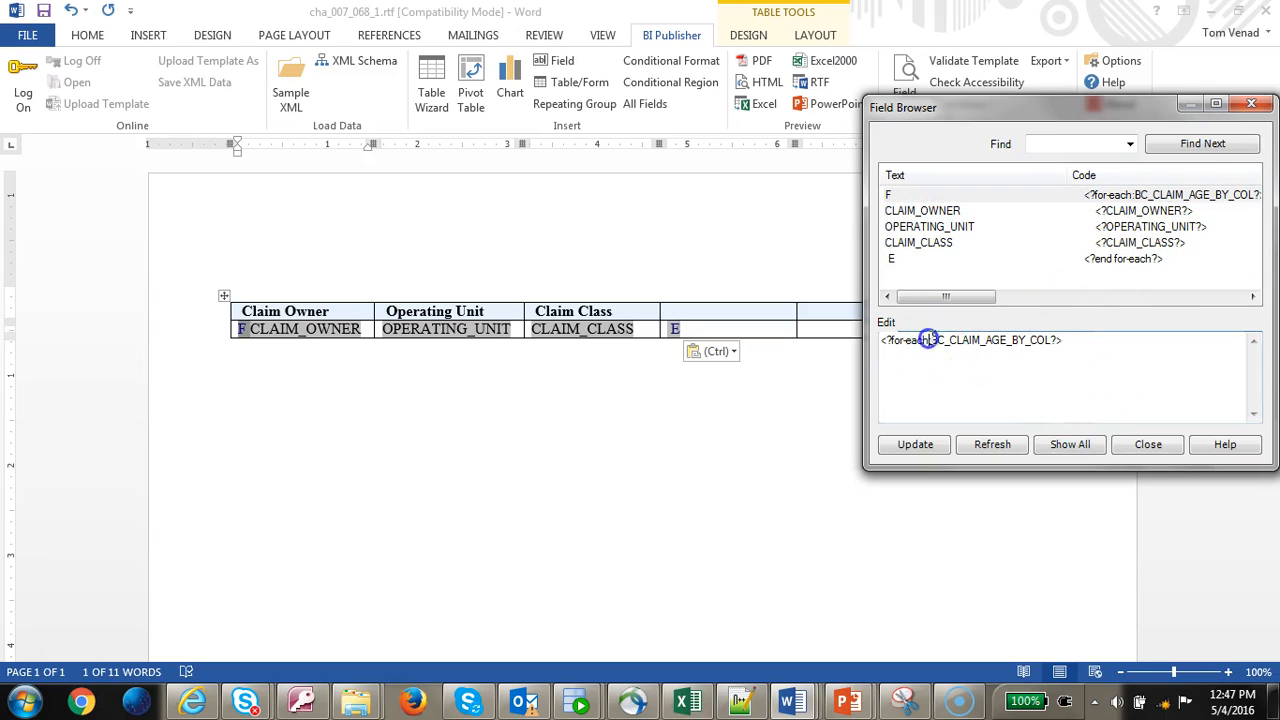
pyautogui.write('-G')
pyautogui.press('BackSpace')
pyautogui.press('BackSpace')
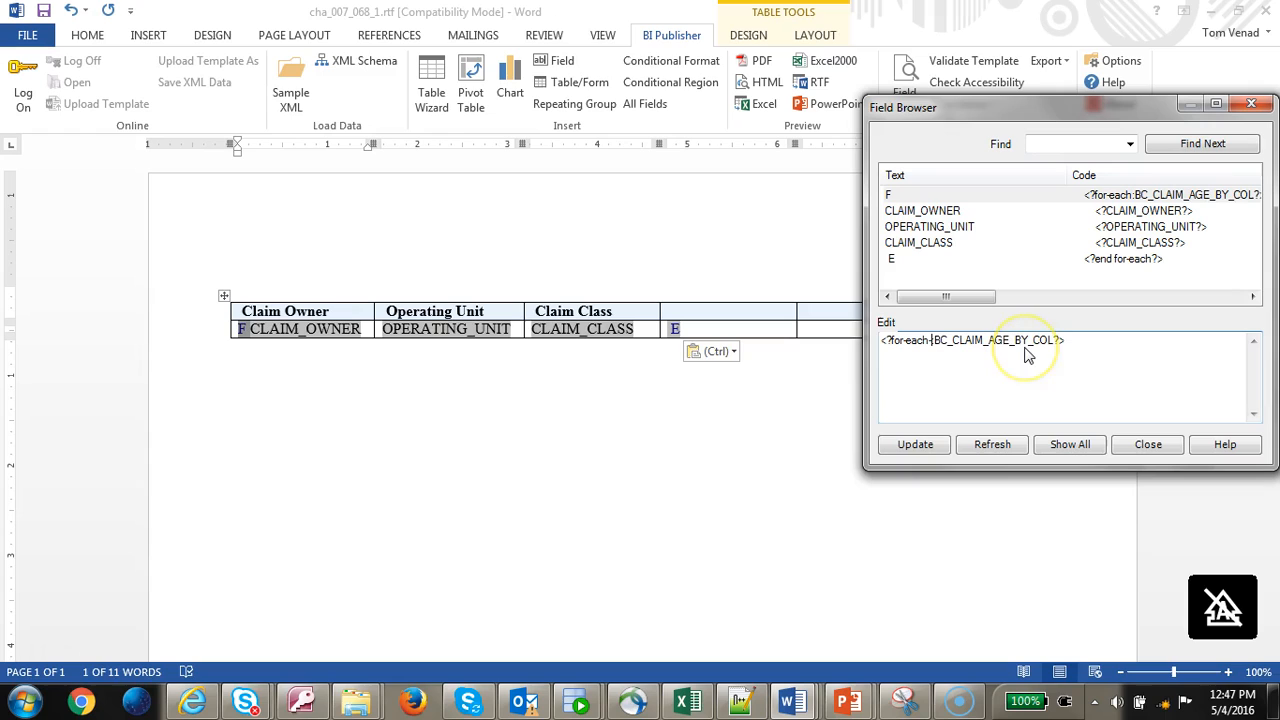
pyautogui.write('-group')
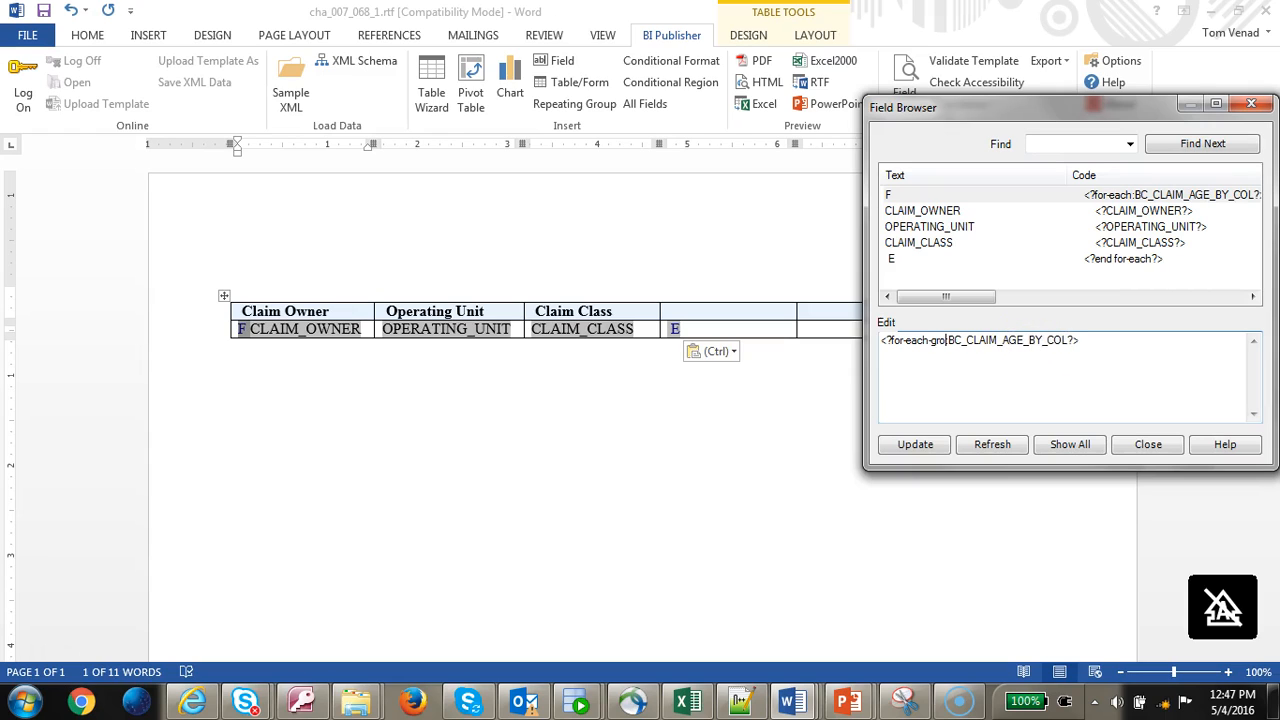
pyautogui.click(1078, 341)
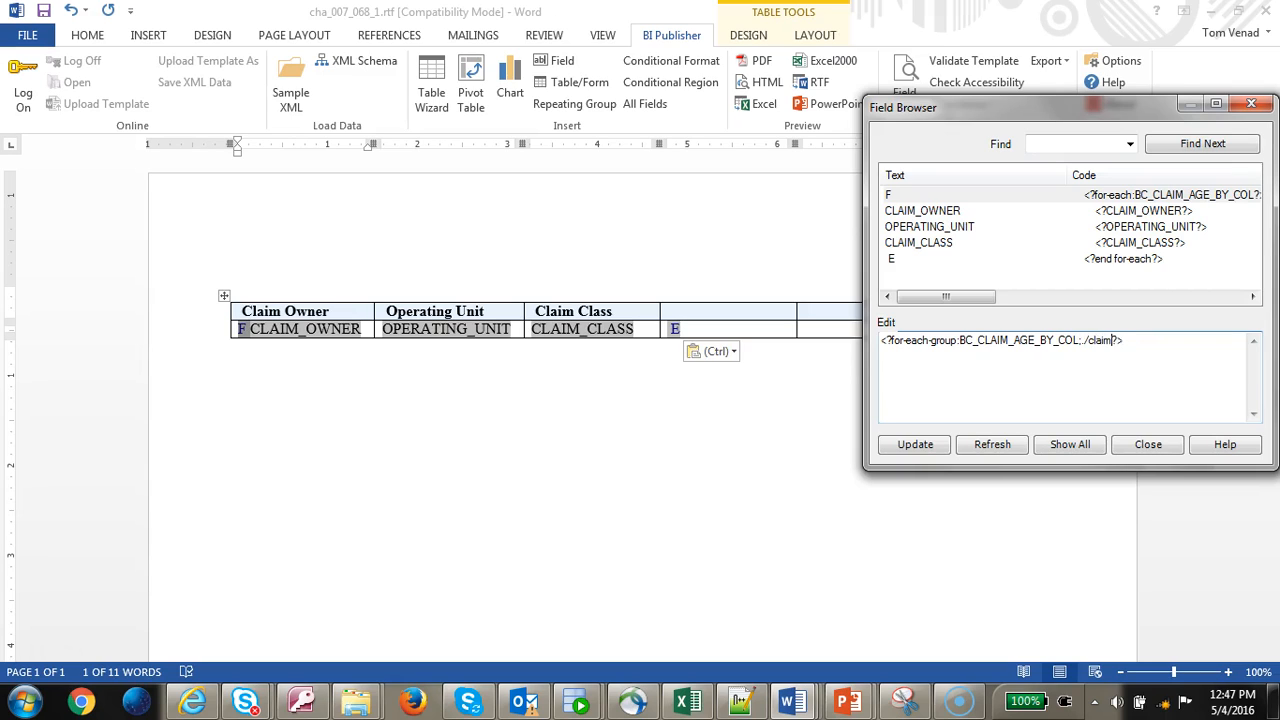
pyautogui.write(';./claim')
pyautogui.press('BackSpace')
pyautogui.press('BackSpace')
pyautogui.press('BackSpace')
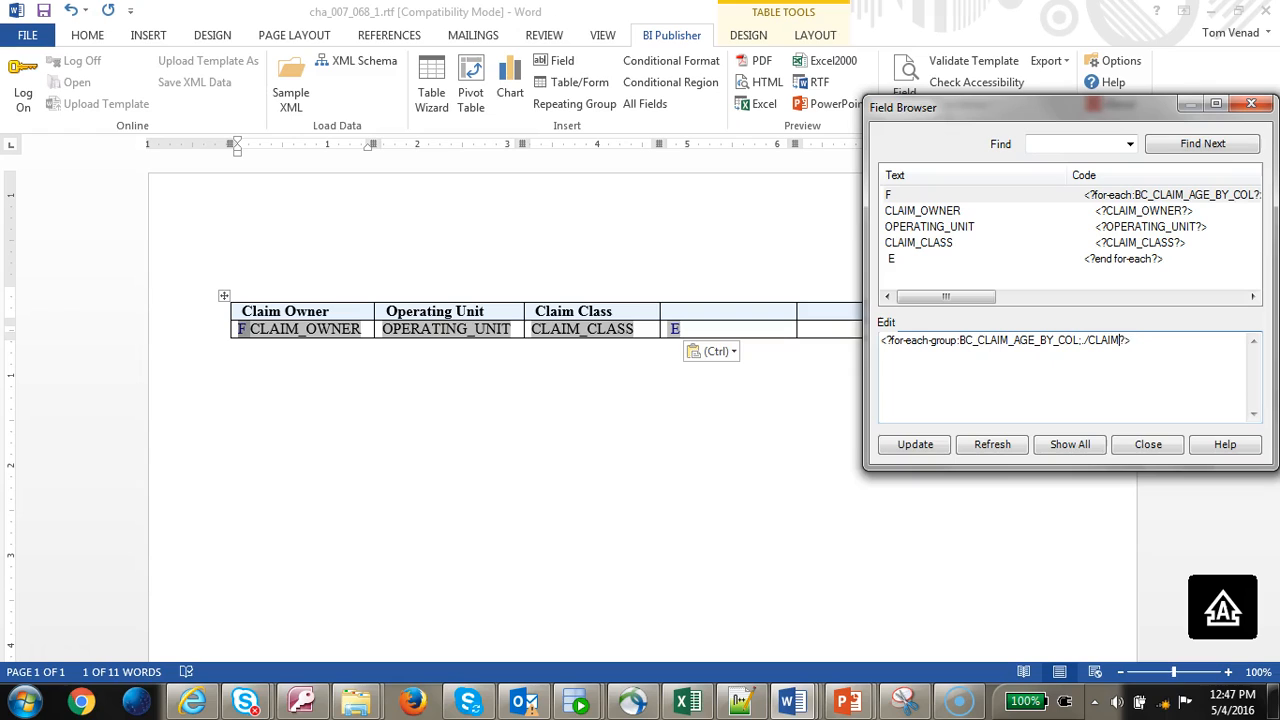
pyautogui.click(918, 444)
# - Change the E field's code to <?end for-each-group?>, apply it and close the Field Browser
pyautogui.click(1152, 260)
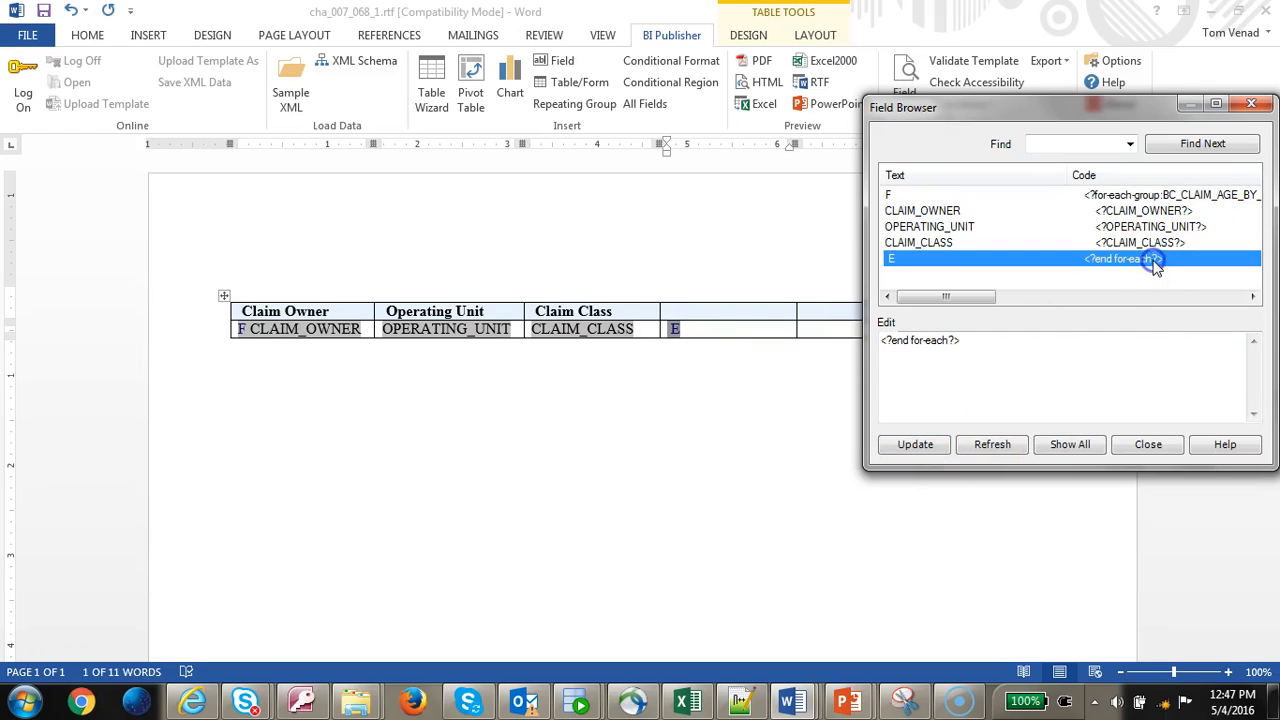
pyautogui.click(949, 343)
pyautogui.write('-GR')
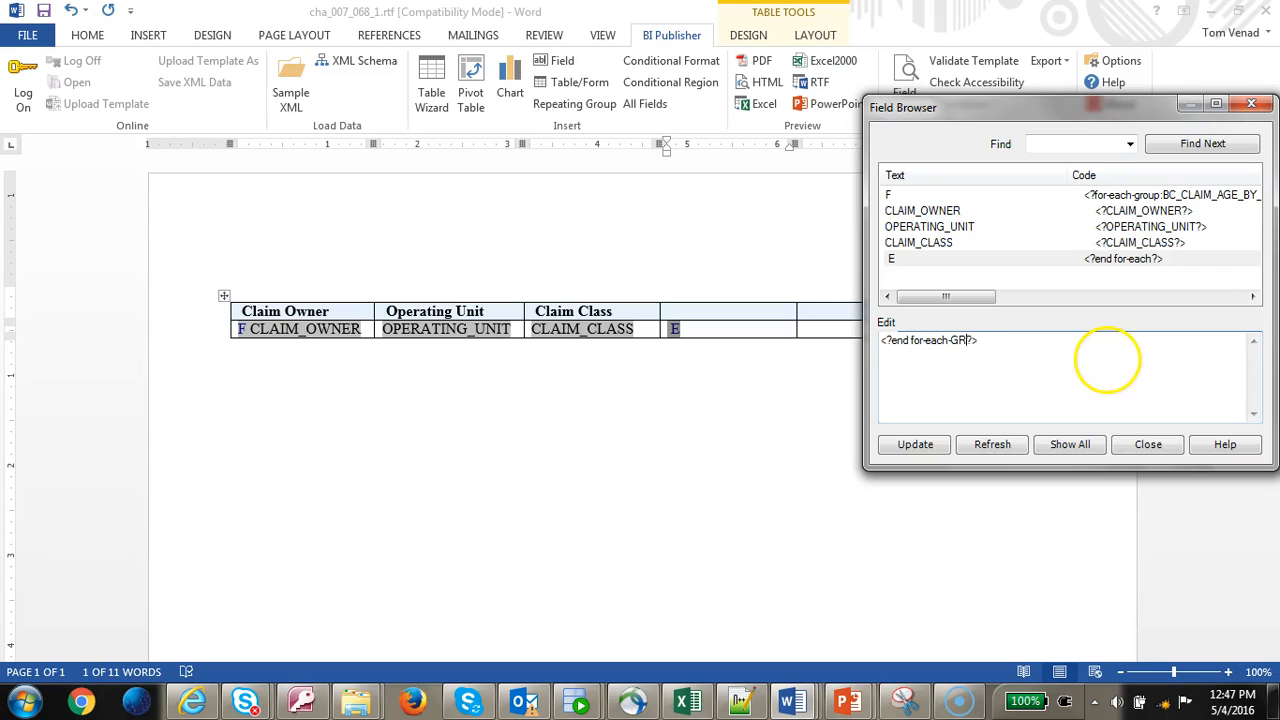
pyautogui.write('O')
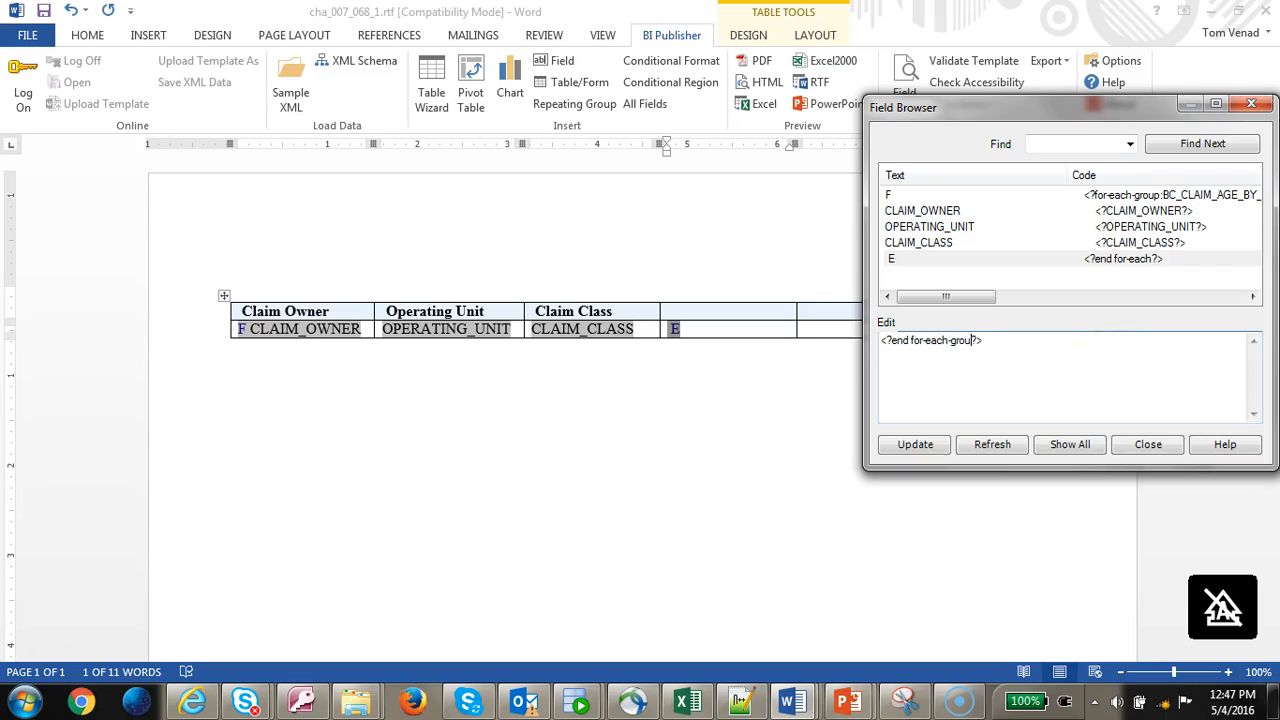
pyautogui.write('up')
pyautogui.click(914, 443)
pyautogui.click(1120, 446)
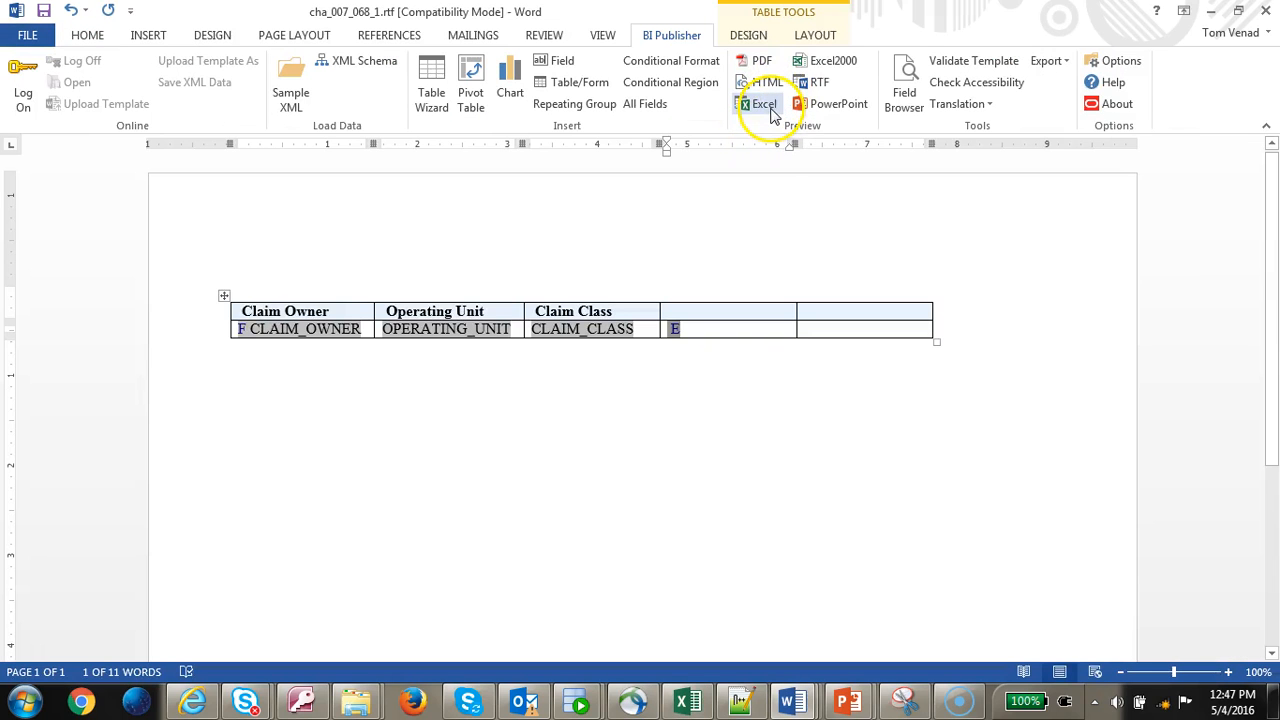
# - Preview in Excel and check the claim owners in A3–A6 and the claim classes in C3–C5
pyautogui.click(766, 106)
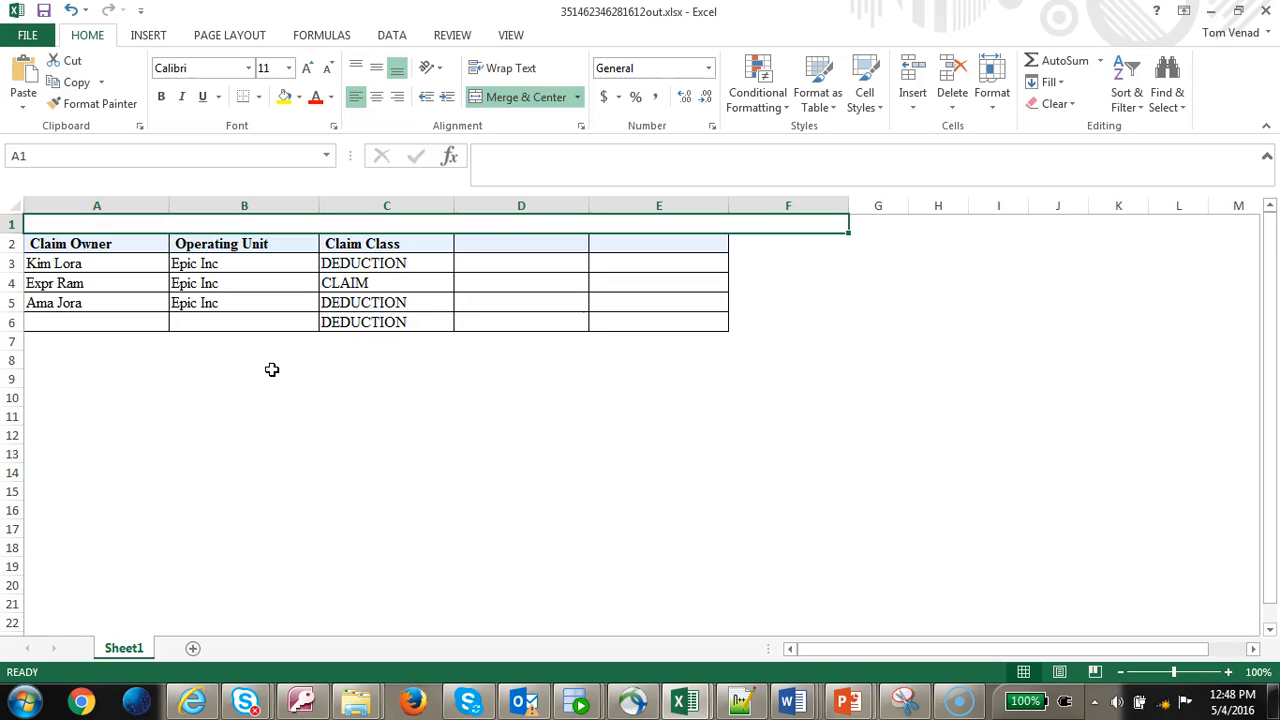
pyautogui.moveTo(93, 258); pyautogui.dragTo(205, 313)
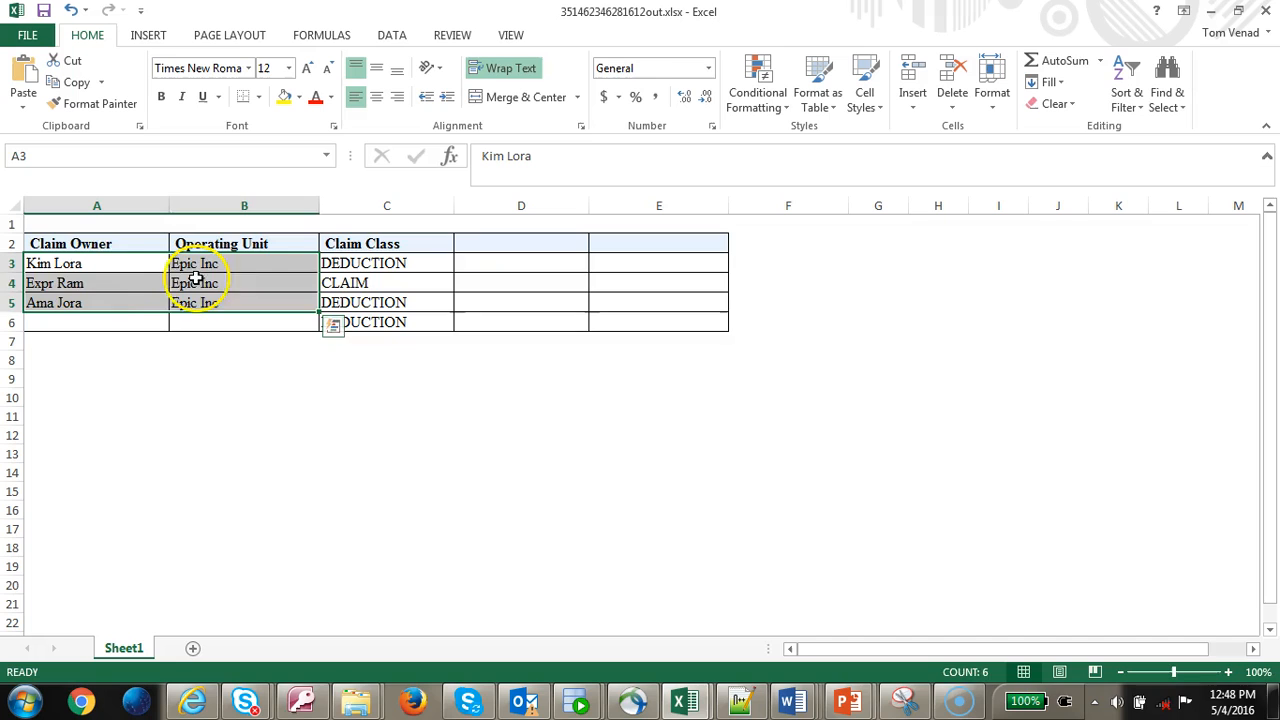
pyautogui.click(112, 265)
pyautogui.click(112, 287)
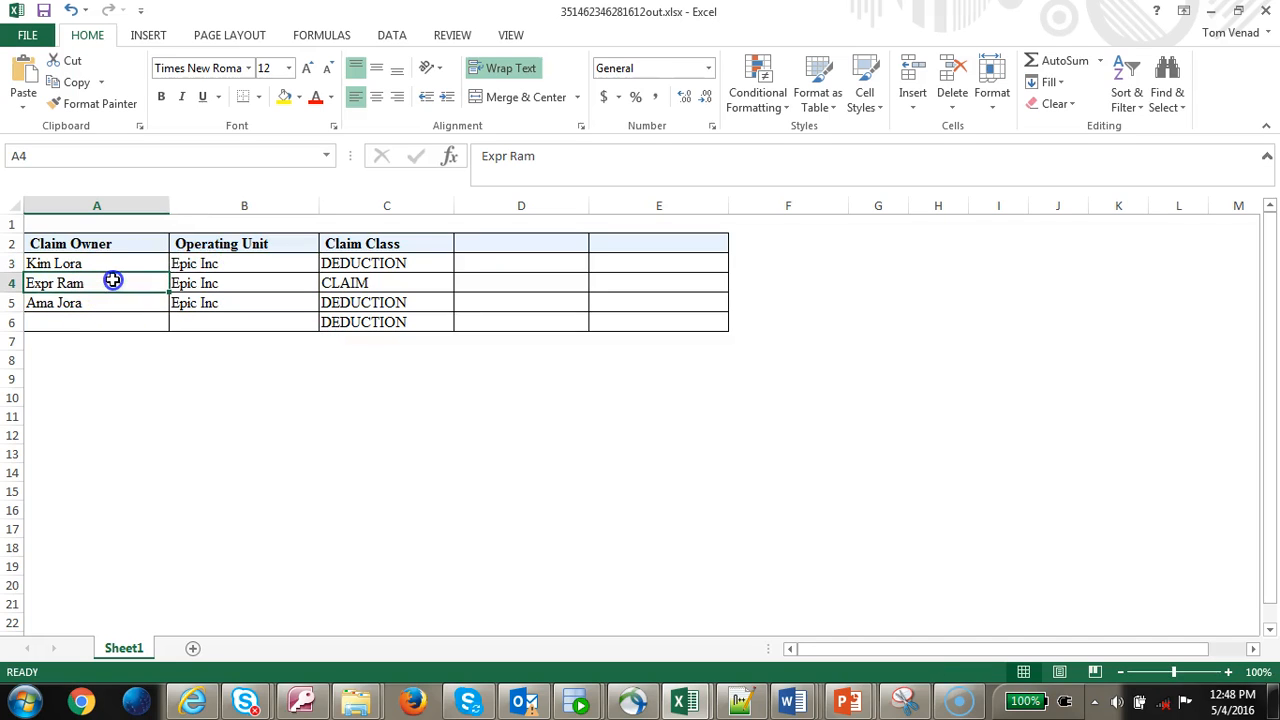
pyautogui.moveTo(402, 263); pyautogui.dragTo(400, 304)
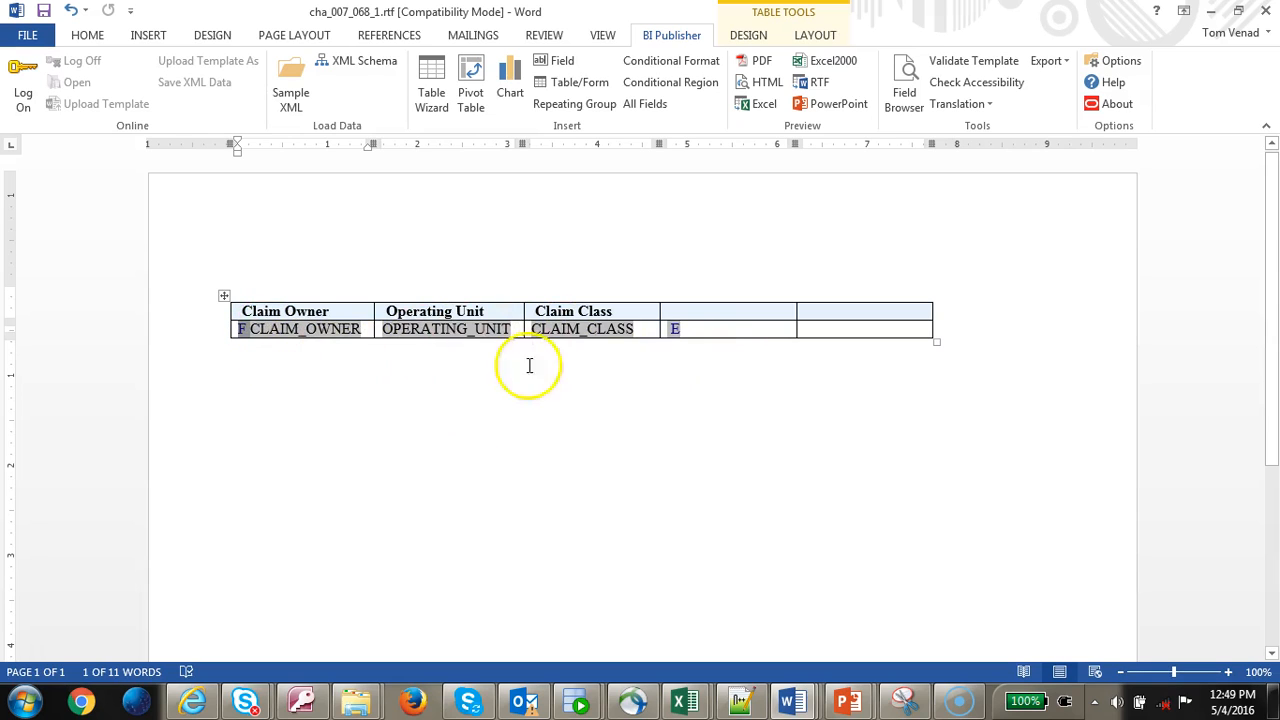
# - Paste a second F field in the first cell and a second E field beside E
pyautogui.click(248, 331)
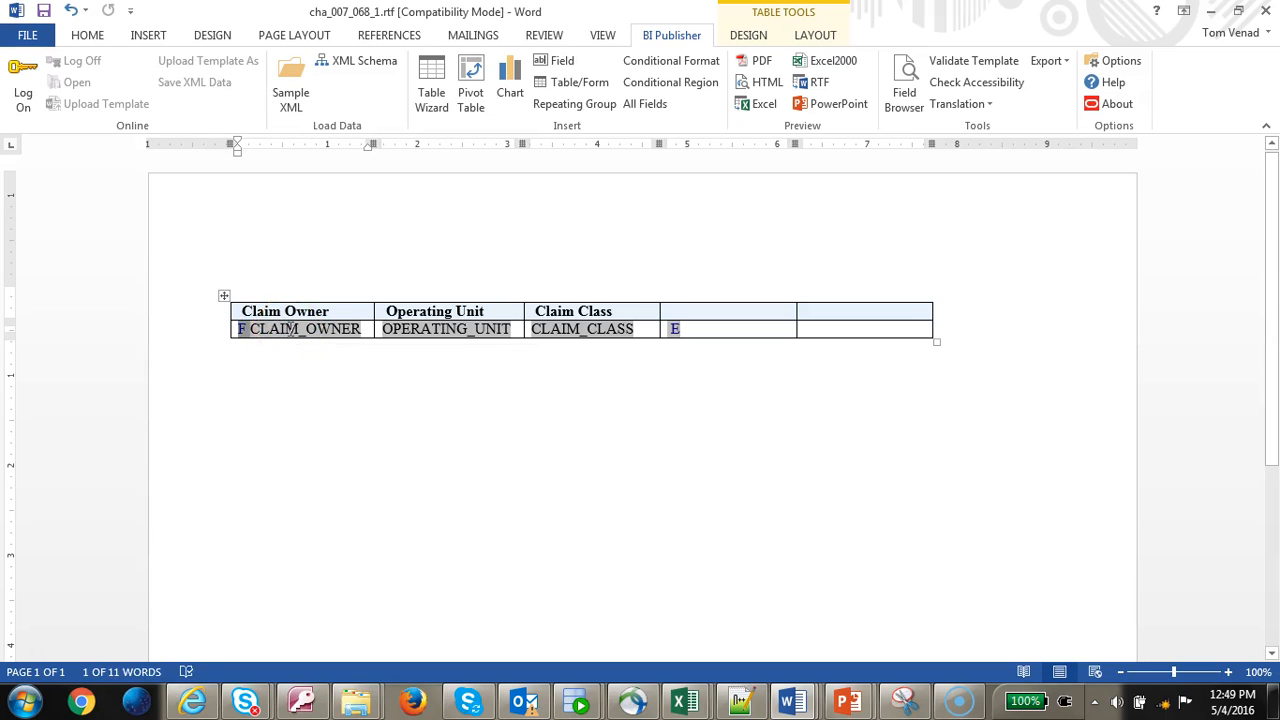
pyautogui.hotkey('ctrl', 'v')
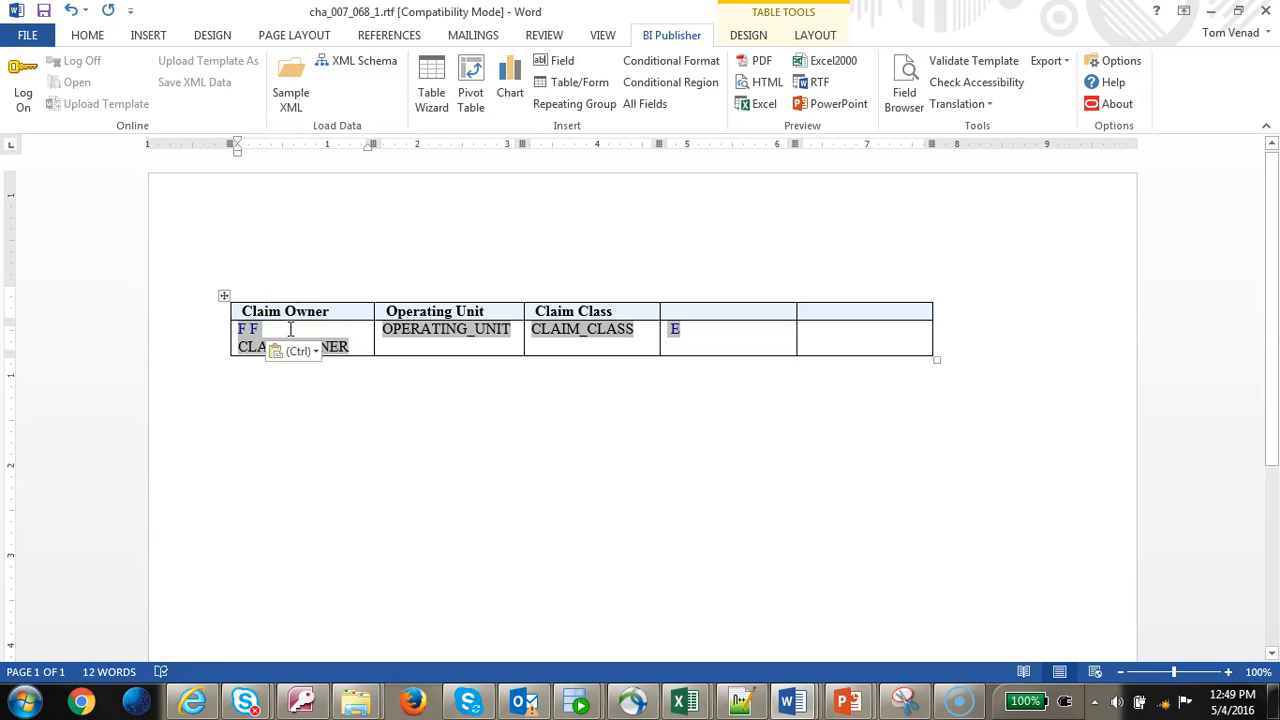
pyautogui.click(684, 331)
pyautogui.hotkey('ctrl', 'v')
pyautogui.click(250, 330)
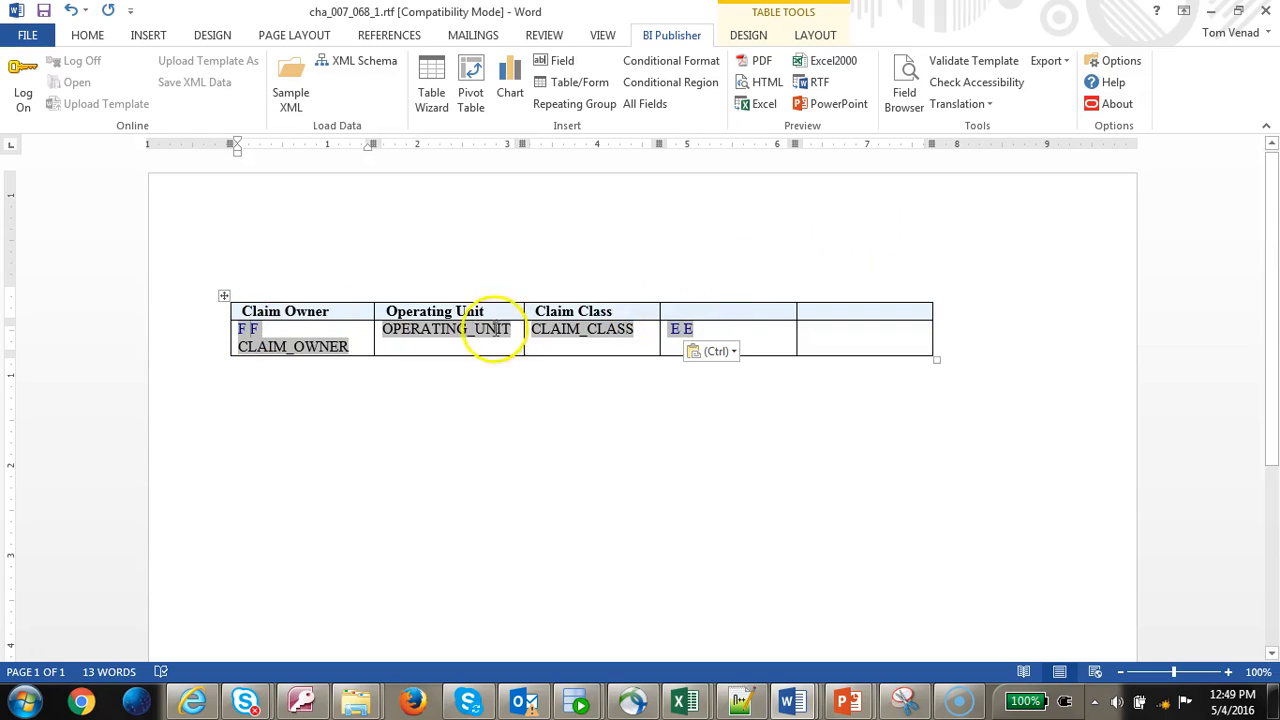
# - Edit the new F field's code to group current-group() by CLAIM_CLASS and apply it
pyautogui.click(250, 329)
pyautogui.click(904, 82)
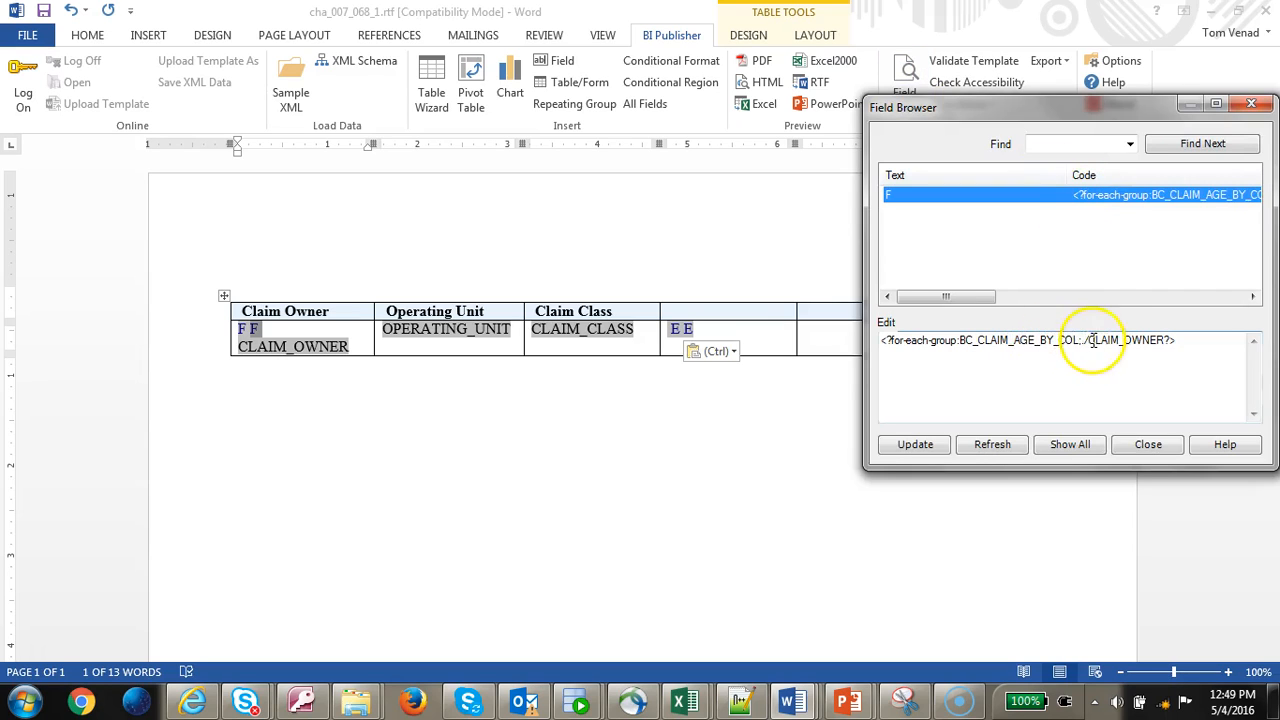
pyautogui.click(1077, 341)
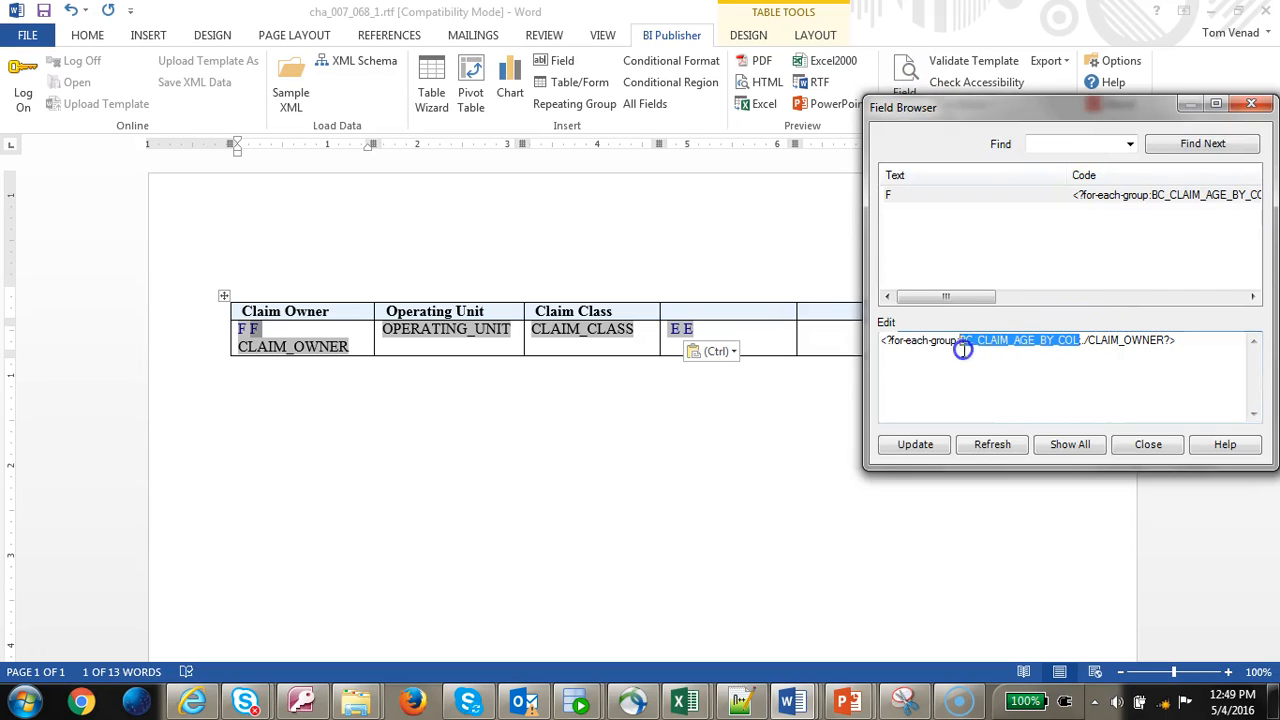
pyautogui.write('current-group(')
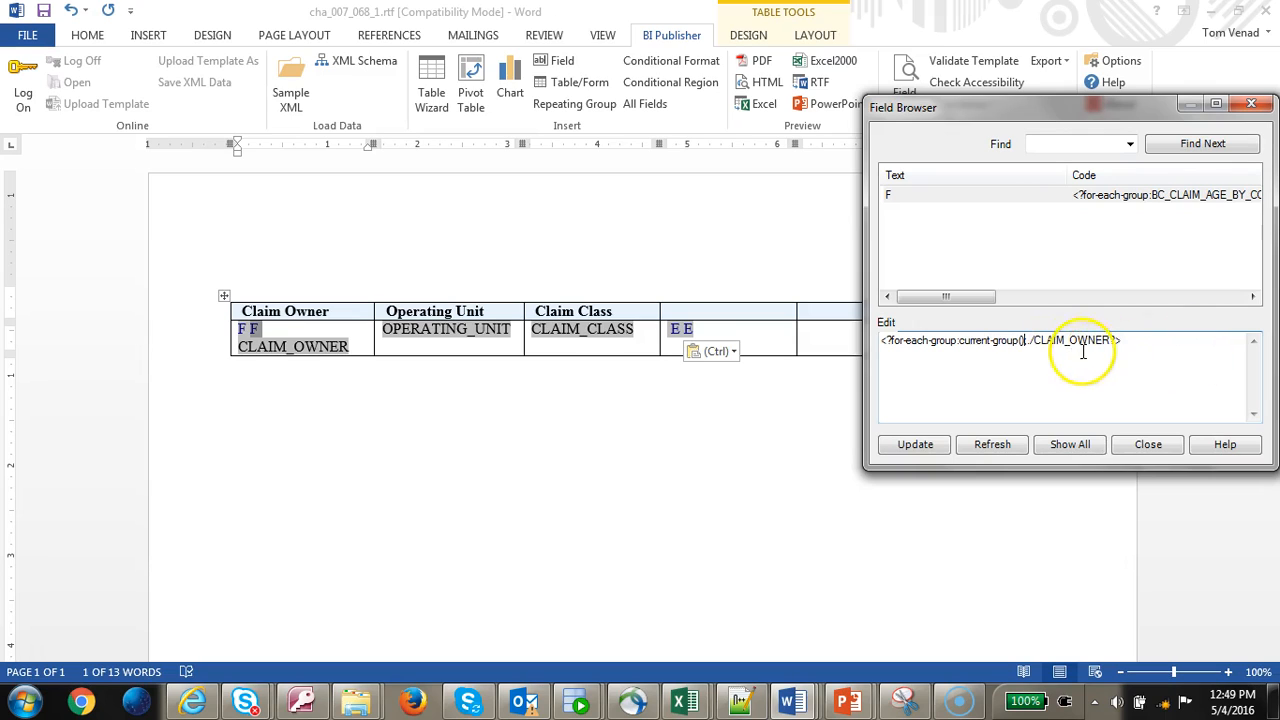
pyautogui.click(1027, 341)
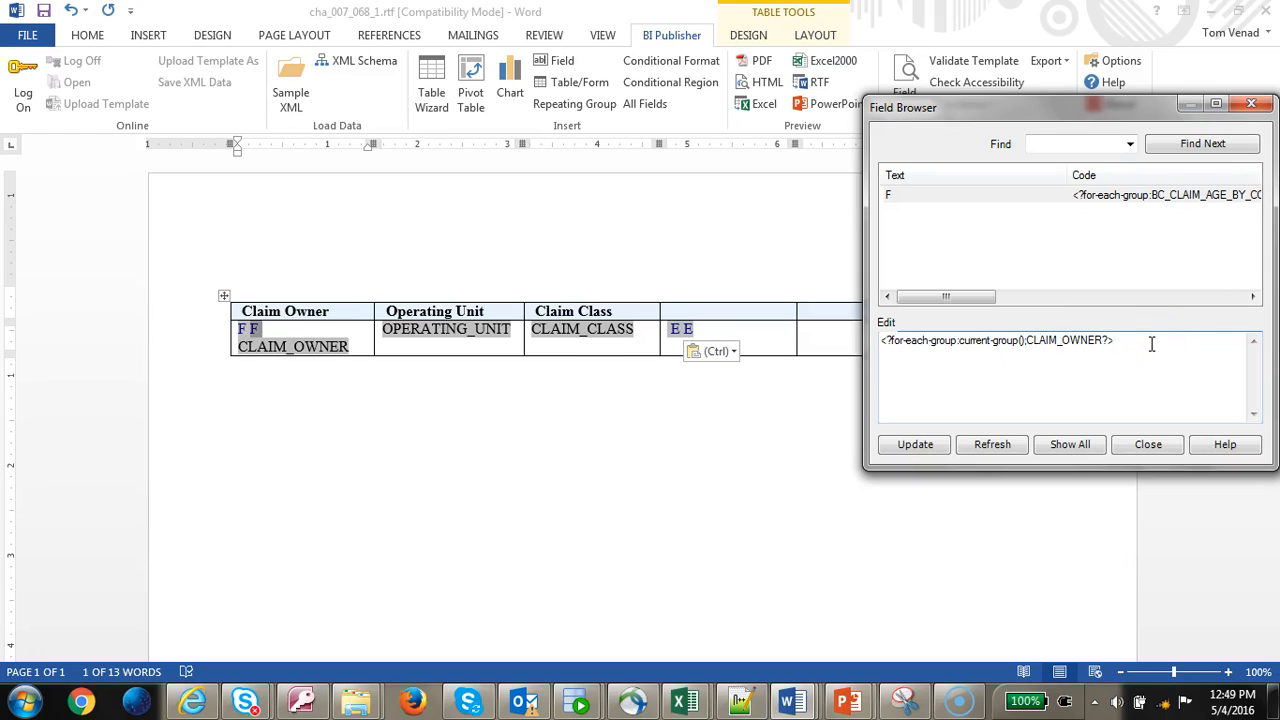
pyautogui.moveTo(1103, 341); pyautogui.dragTo(1075, 345)
pyautogui.write('CLASS')
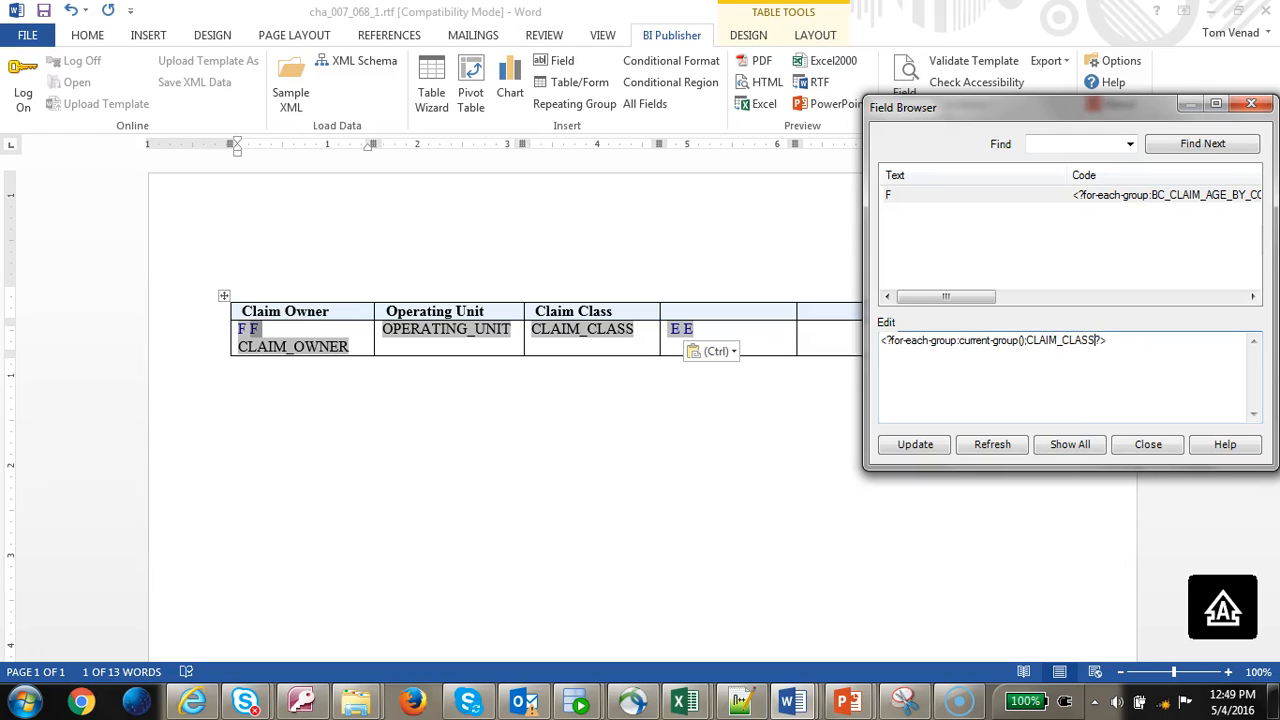
pyautogui.click(914, 444)
pyautogui.click(1146, 444)
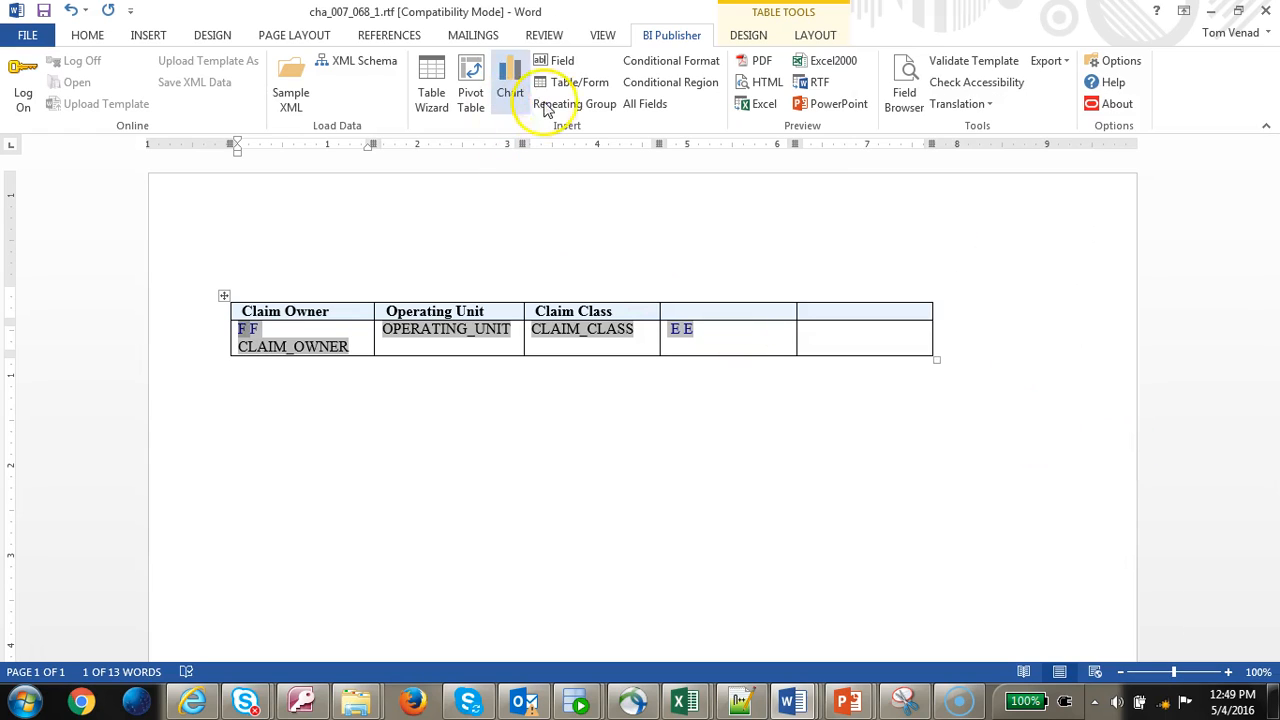
# - Preview the nested-group template in Excel and switch to the earlier output workbook for comparison
pyautogui.click(766, 104)
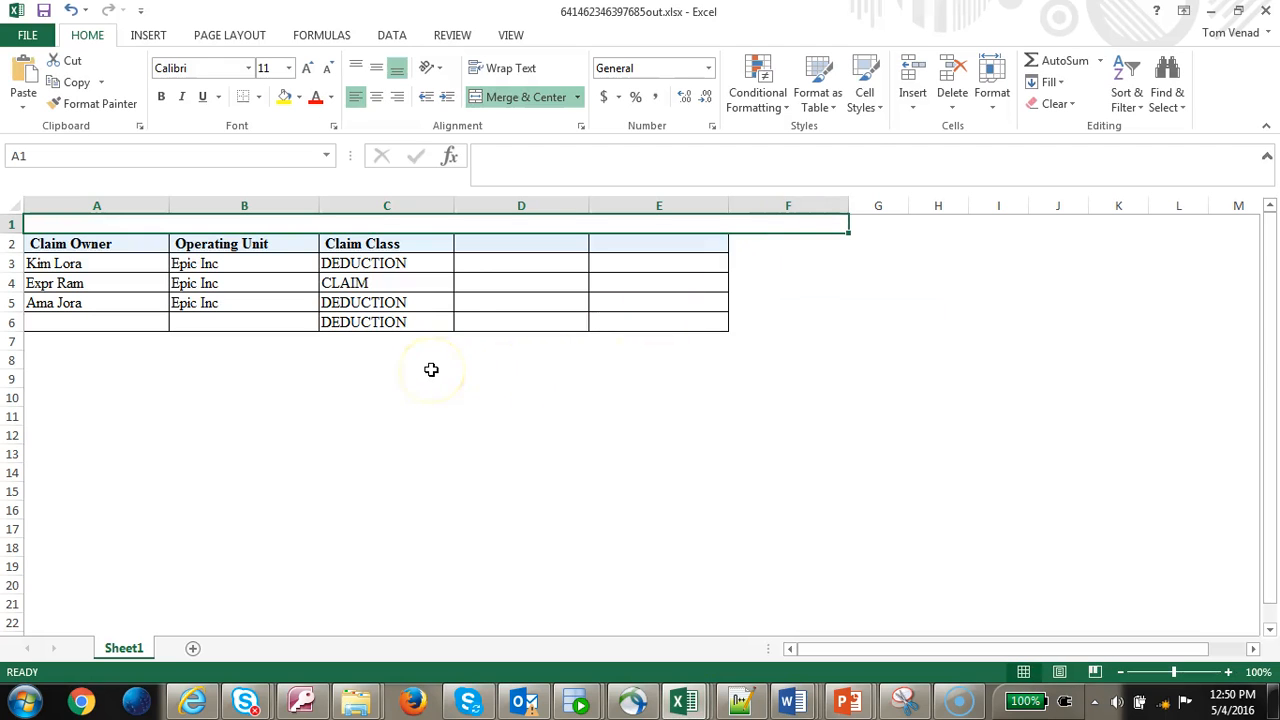
pyautogui.hotkey('alt', 'Tab')
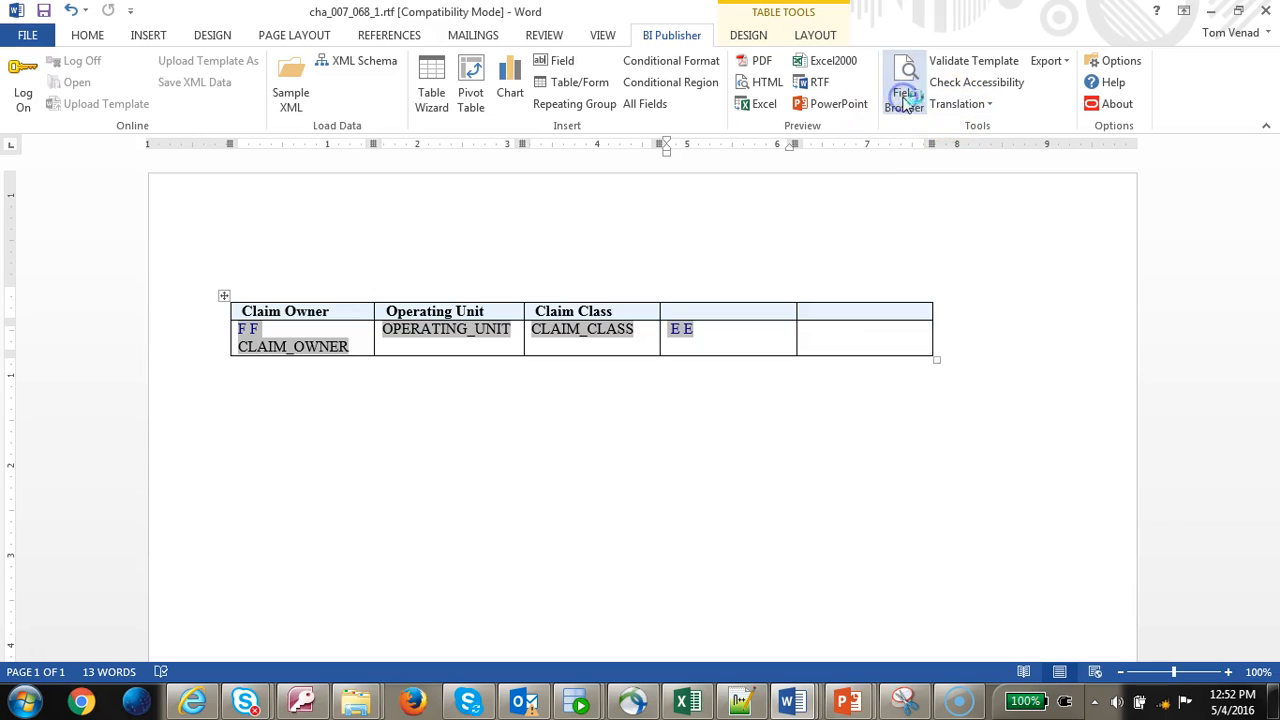
# - Check the second F field's code in the Field Browser, then delete that extra F field
pyautogui.click(904, 100)
pyautogui.click(1168, 210)
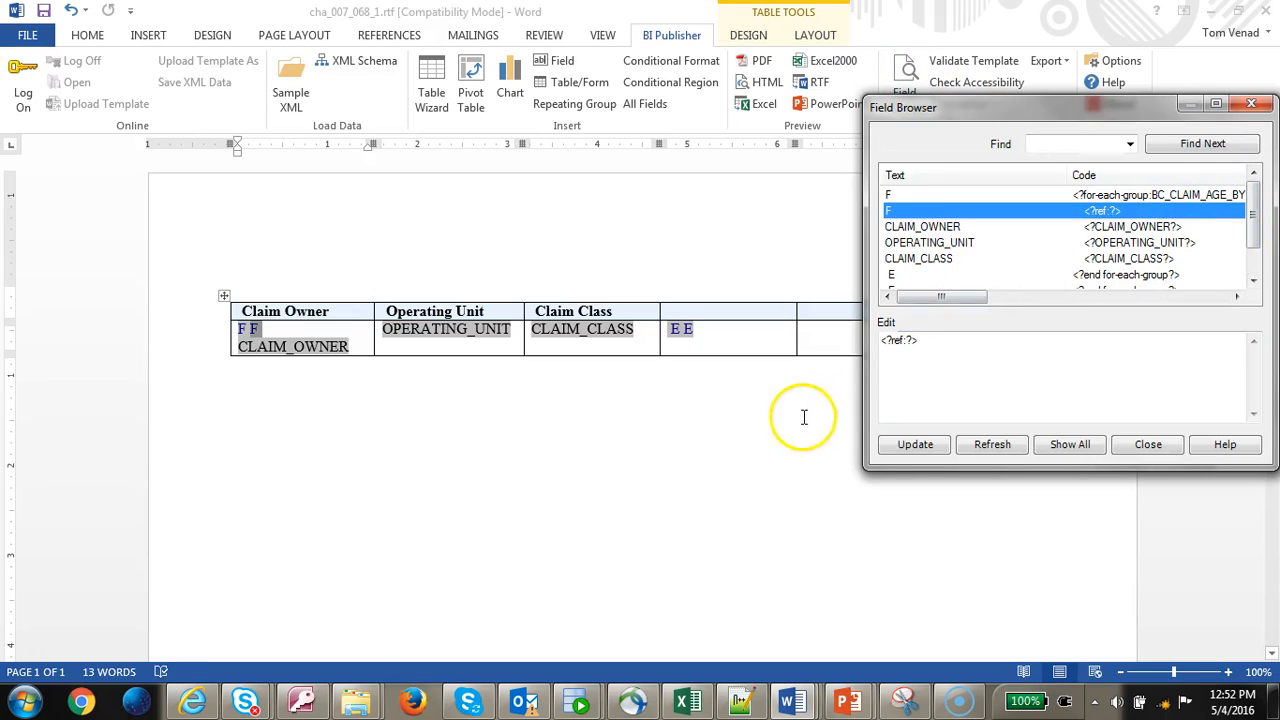
pyautogui.moveTo(918, 340); pyautogui.dragTo(814, 332)
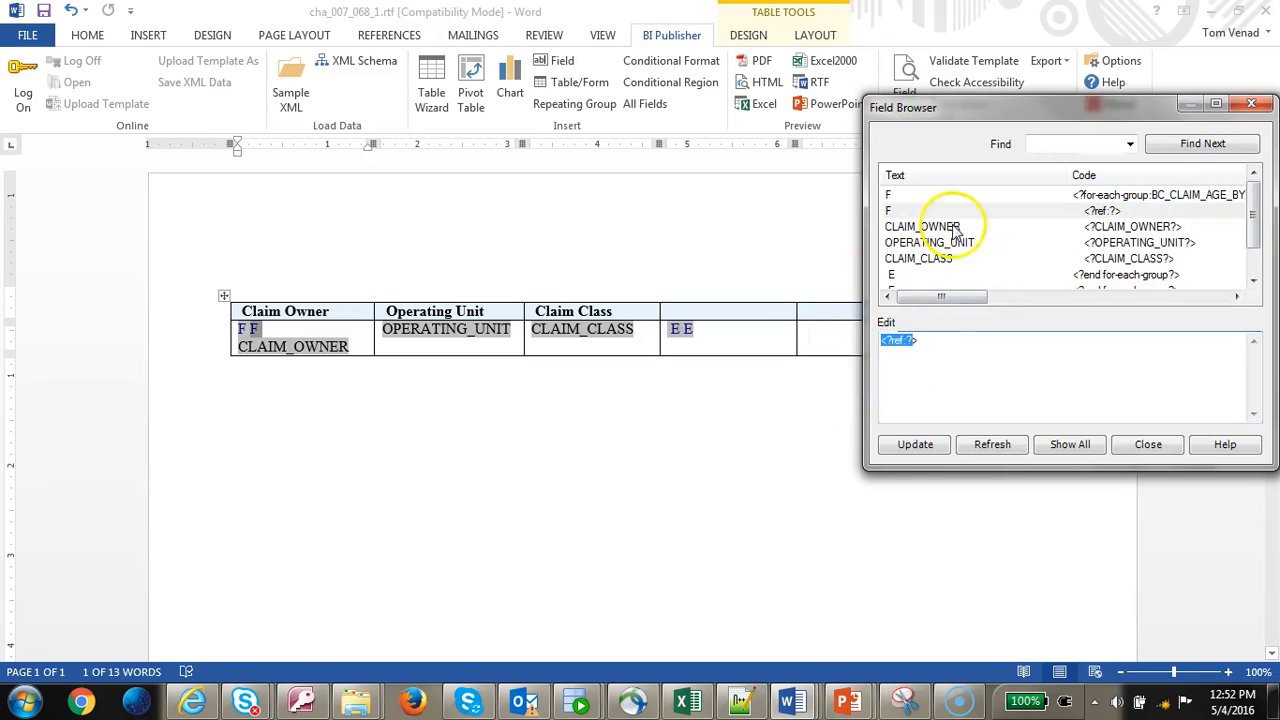
pyautogui.click(1167, 446)
pyautogui.press('Delete')
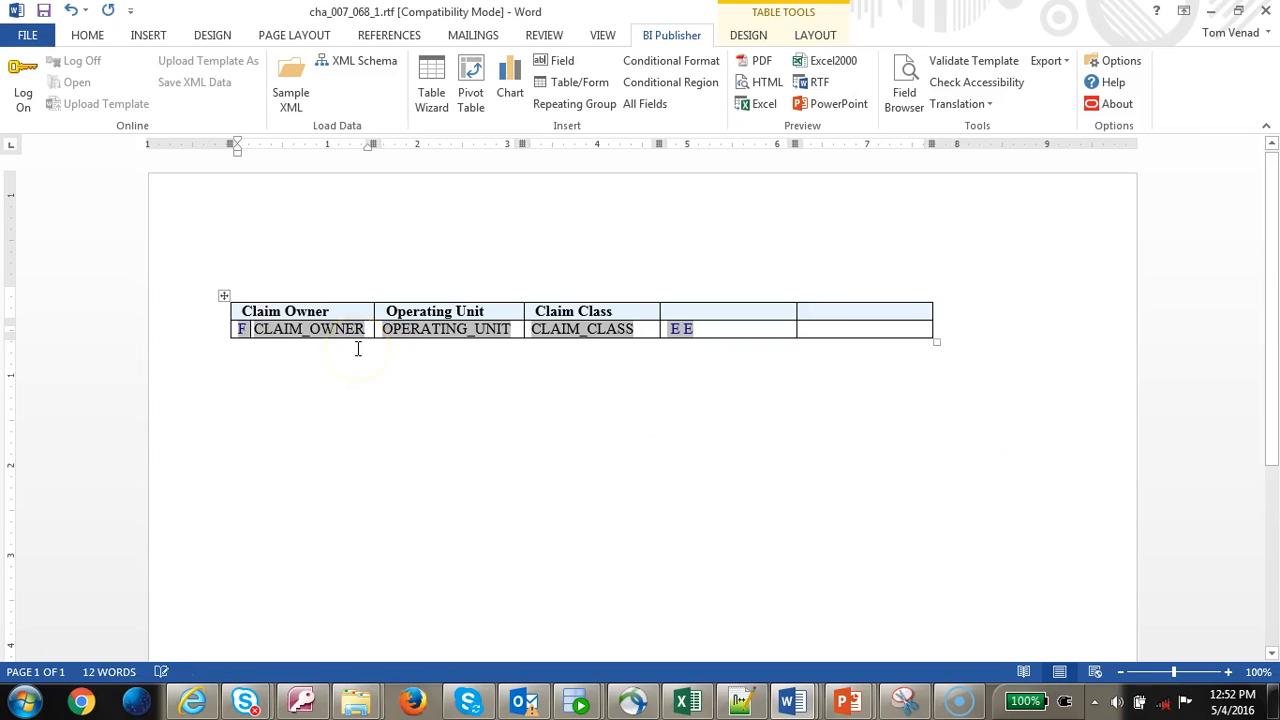
# - Paste a second CLAIM_OWNER field into the Claim Owner data cell
pyautogui.click(276, 330)
pyautogui.hotkey('ctrl', 'c')
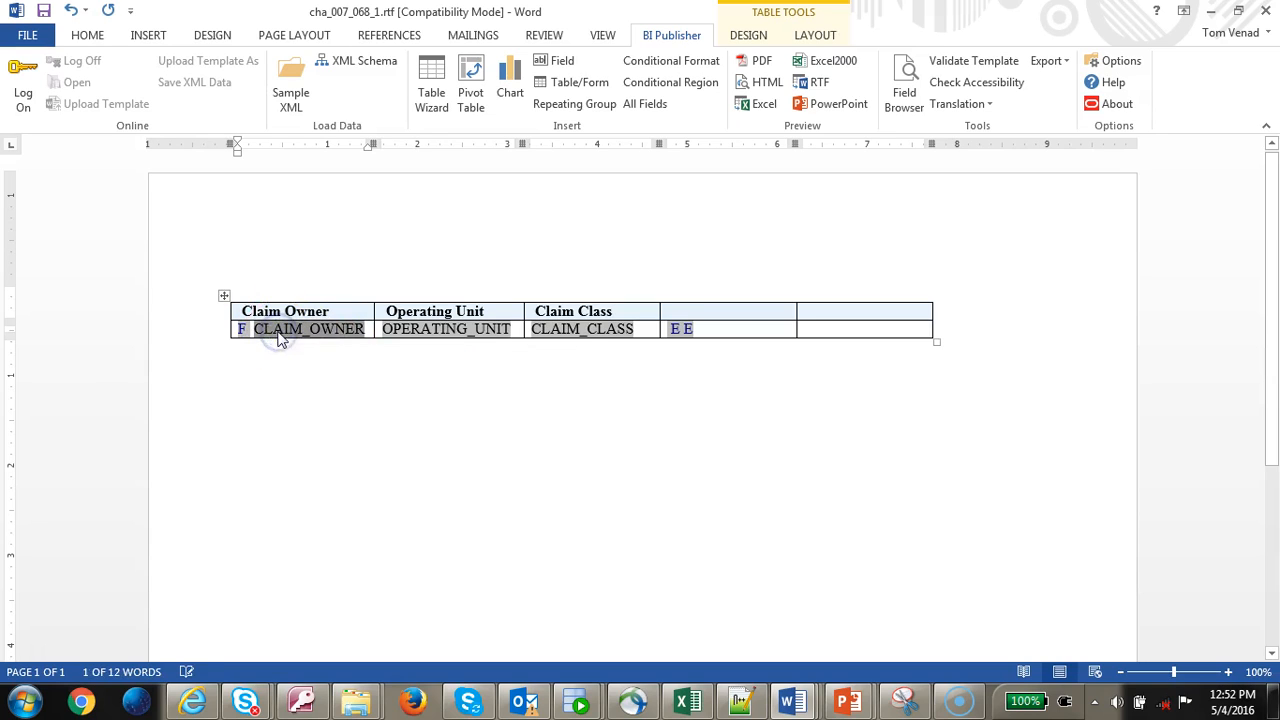
pyautogui.click(279, 333)
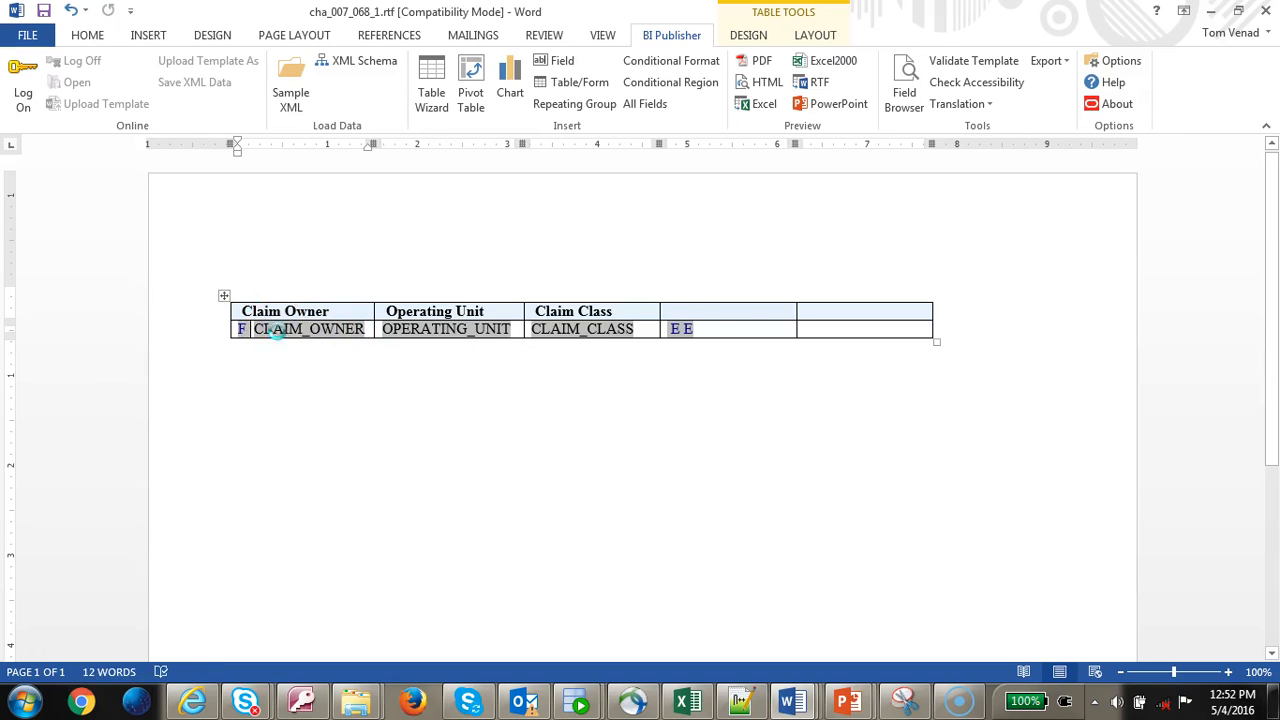
pyautogui.hotkey('ctrl', 'v')
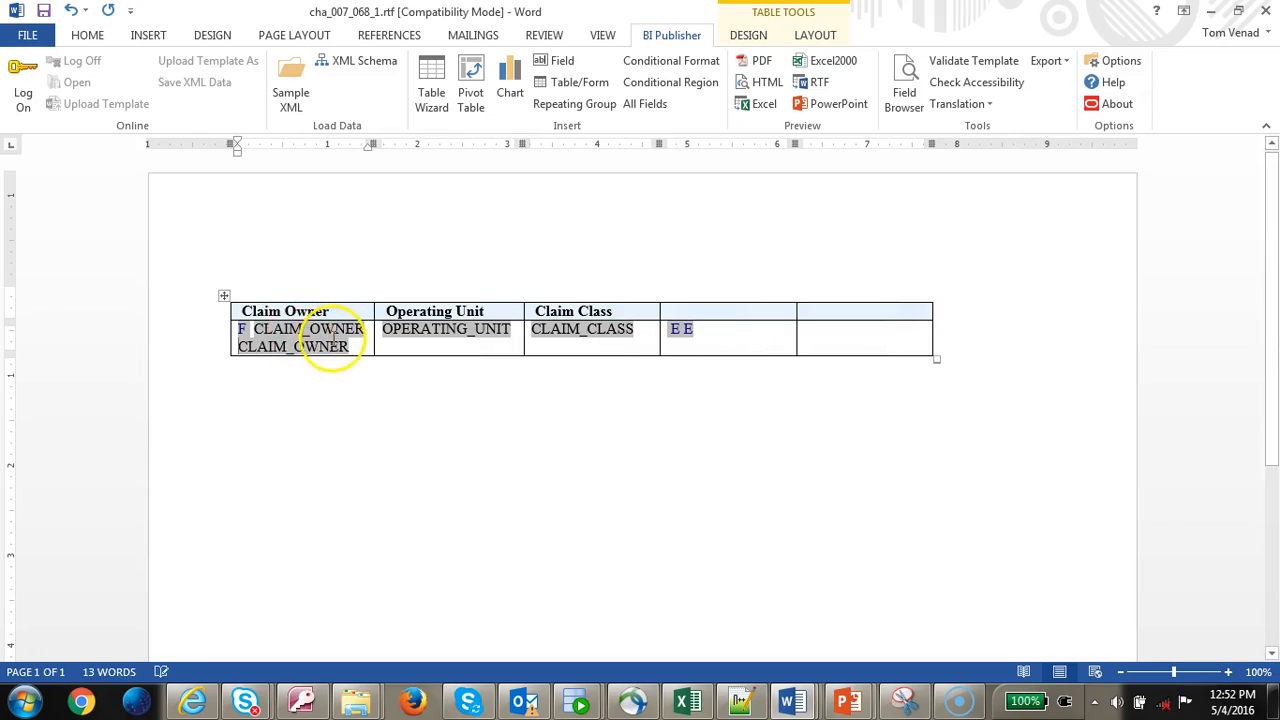
pyautogui.click(333, 333)
# - In the first CLAIM_OWNER field's properties, change the display text to F-CC
pyautogui.doubleClick(335, 337)
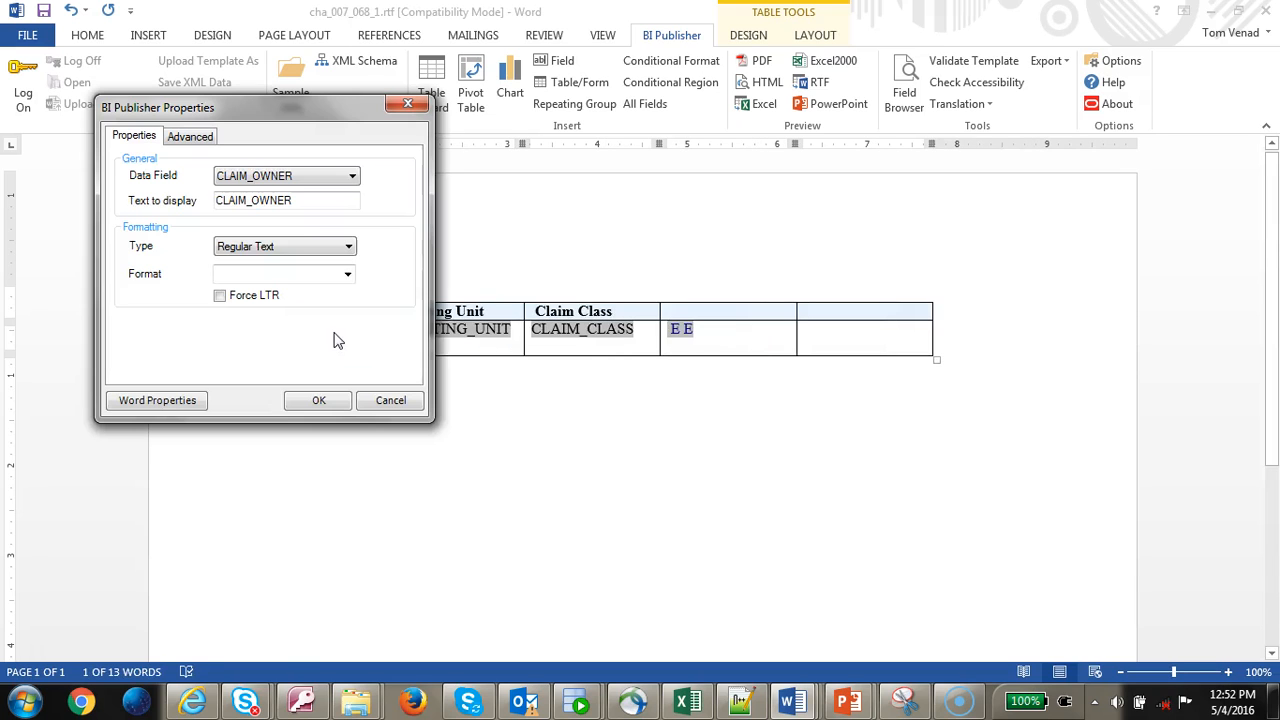
pyautogui.click(190, 136)
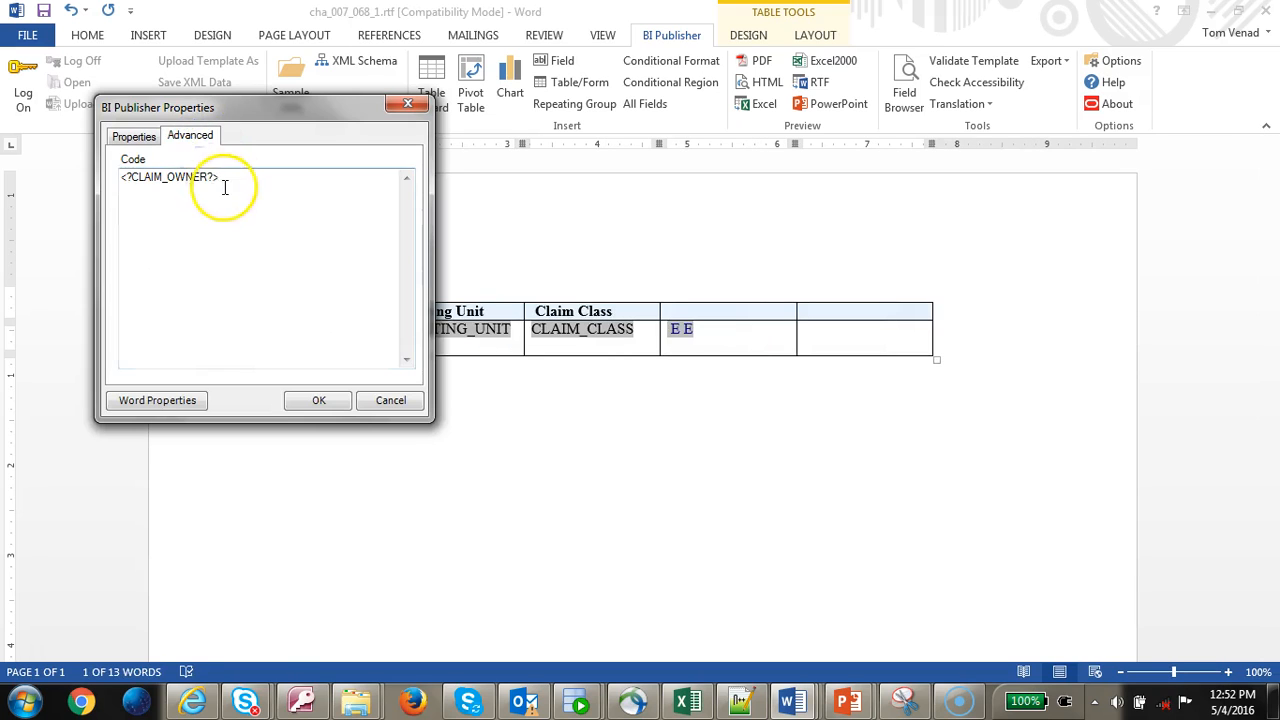
pyautogui.click(130, 143)
pyautogui.moveTo(295, 207); pyautogui.dragTo(219, 201)
pyautogui.hotkey('ctrl', 'c')
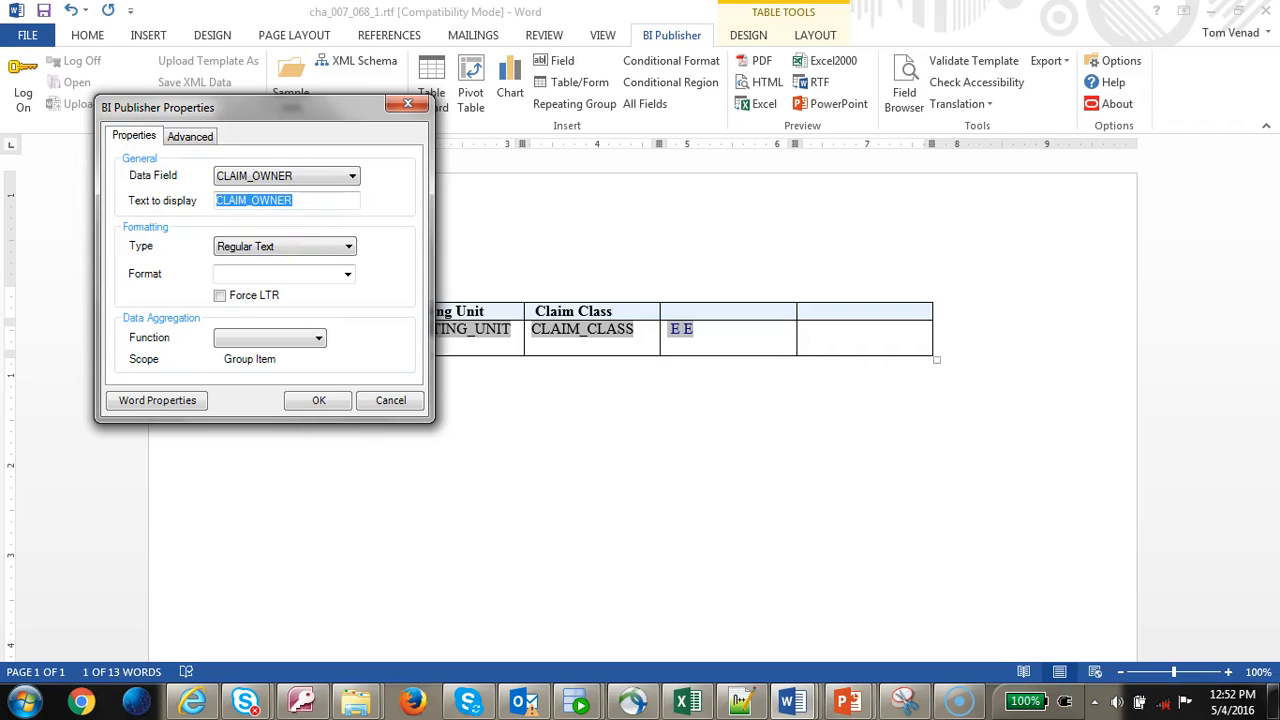
pyautogui.write('f')
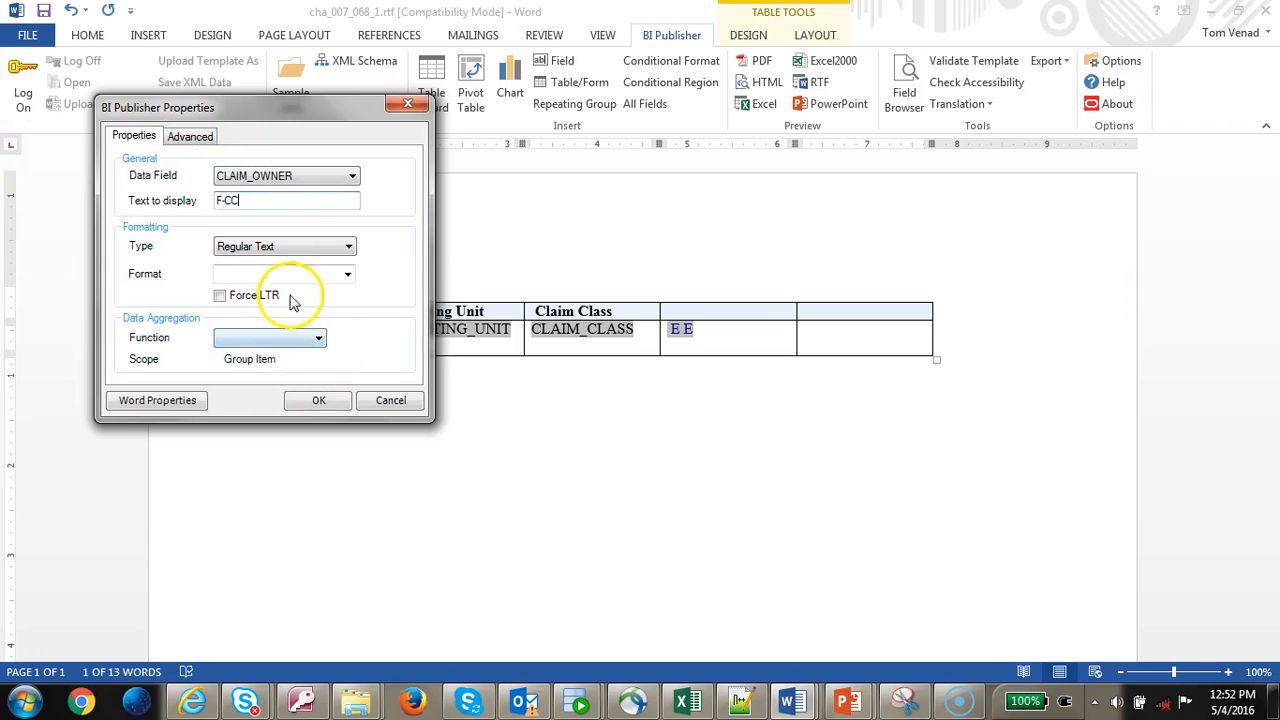
# - Clear the field's code on the Advanced tab and confirm with OK
pyautogui.click(207, 140)
pyautogui.moveTo(310, 218); pyautogui.dragTo(51, 163)
pyautogui.hotkey('ctrl', 'v')
pyautogui.hotkey('ctrl', 'a')
pyautogui.press('Delete')
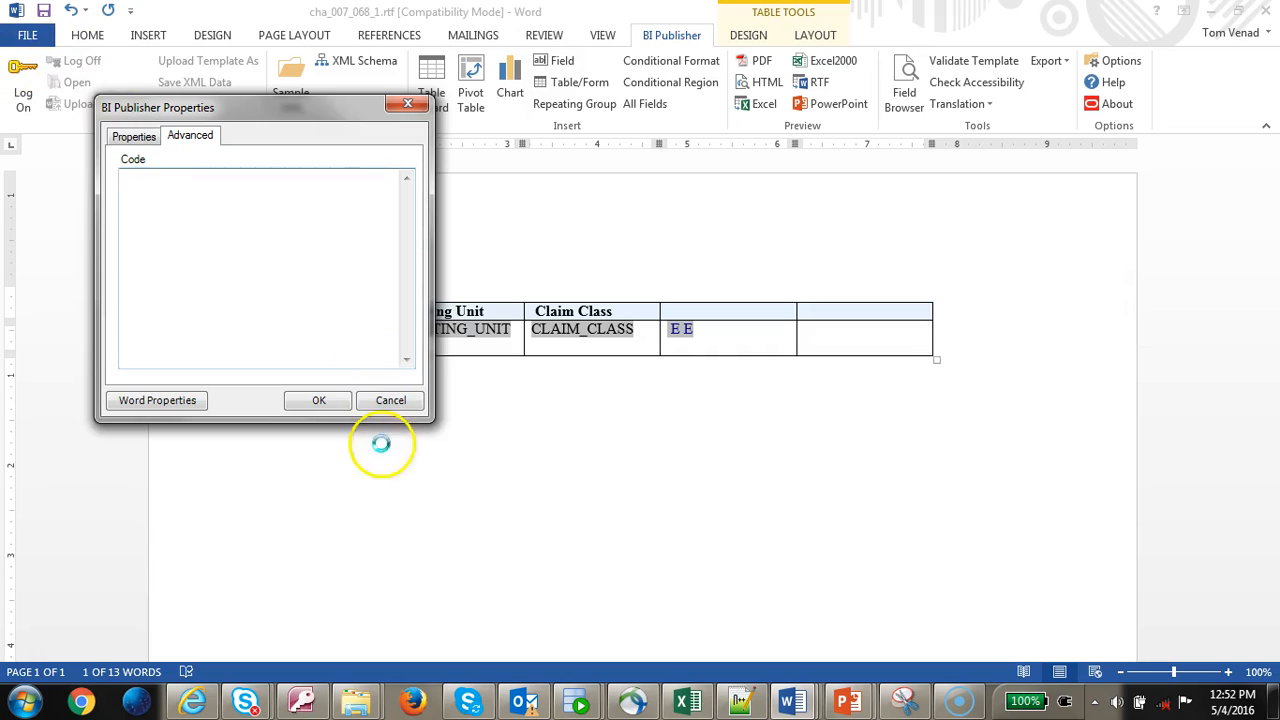
pyautogui.click(318, 400)
pyautogui.click(273, 332)
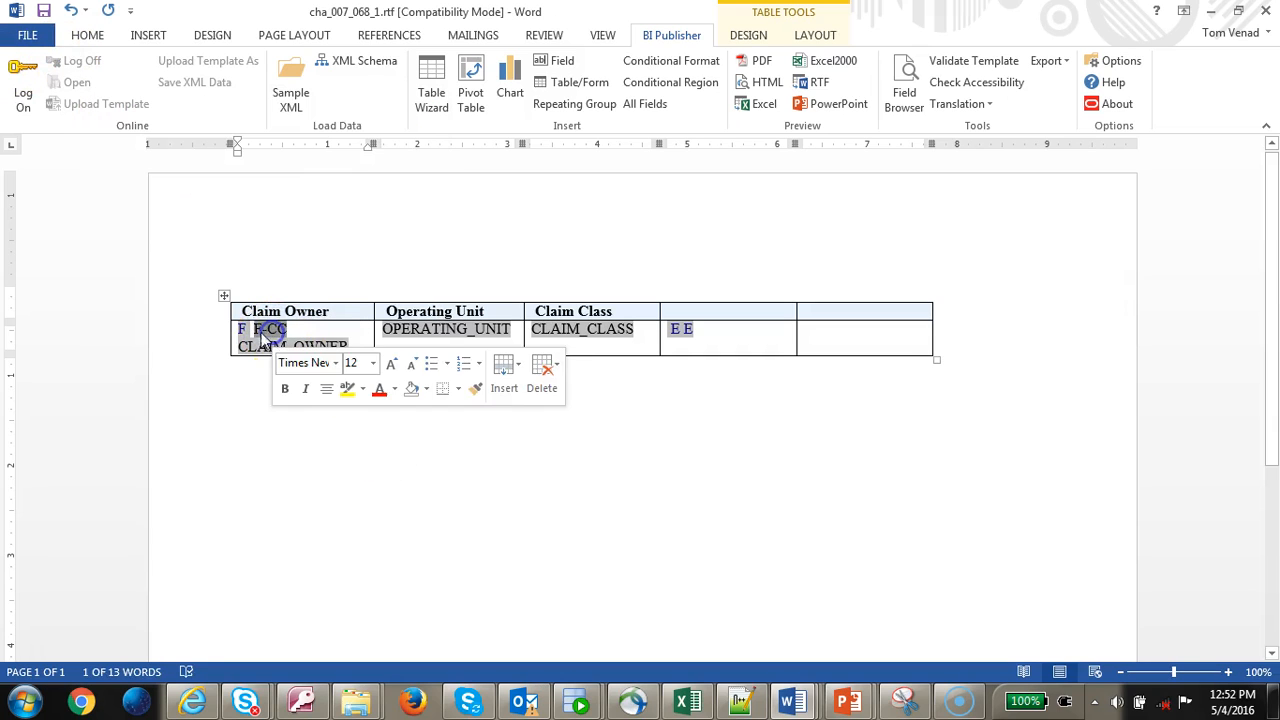
pyautogui.click(933, 67)
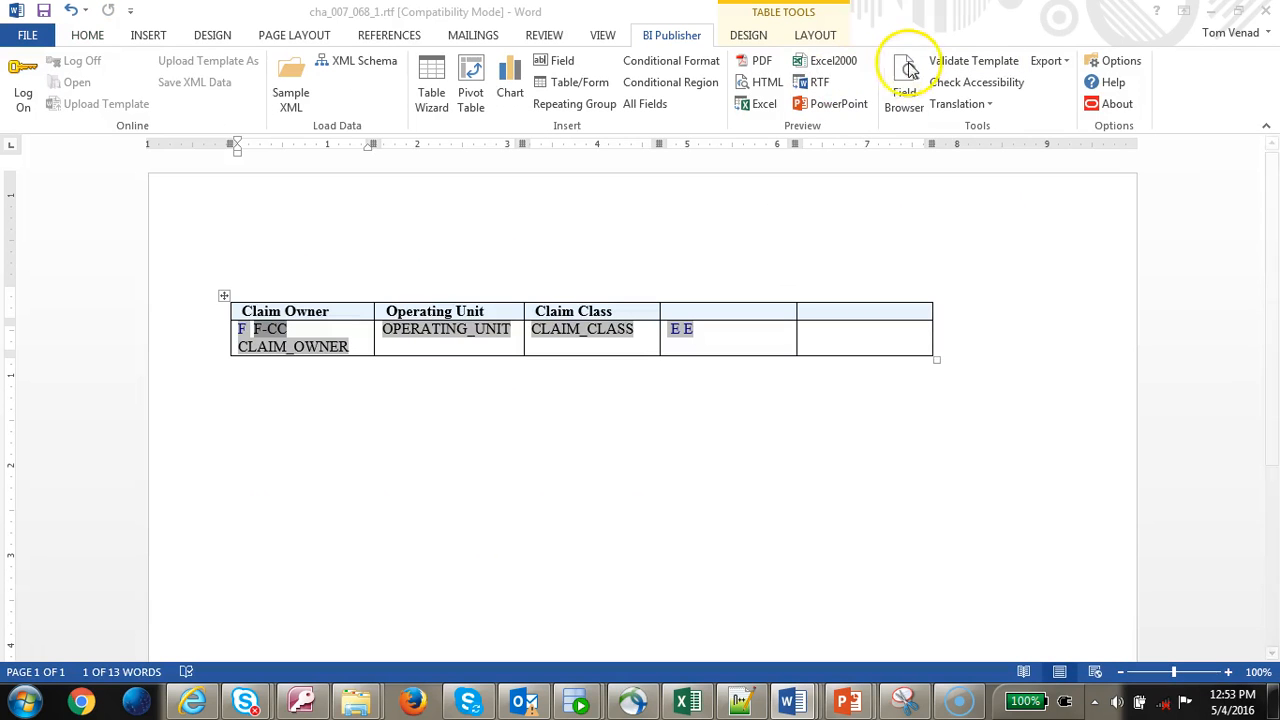
# - Copy the F field's for-each-group code into the F-CC field's code
pyautogui.click(907, 70)
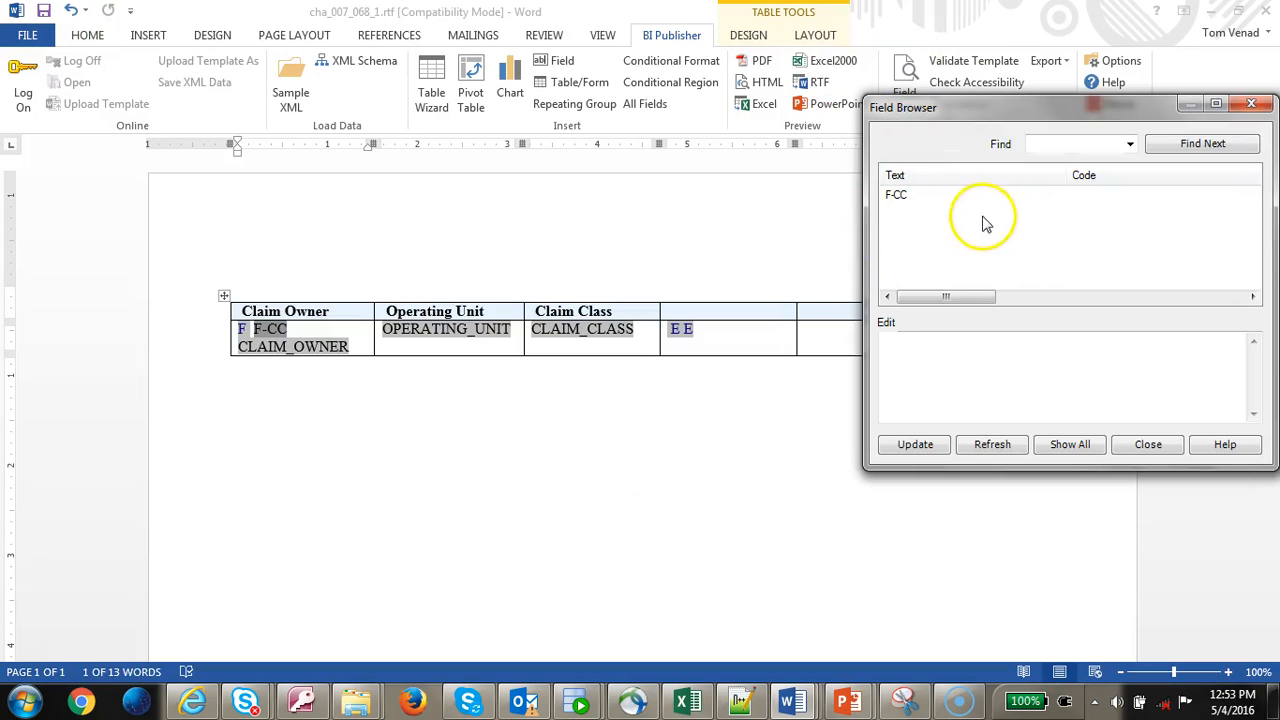
pyautogui.click(1060, 444)
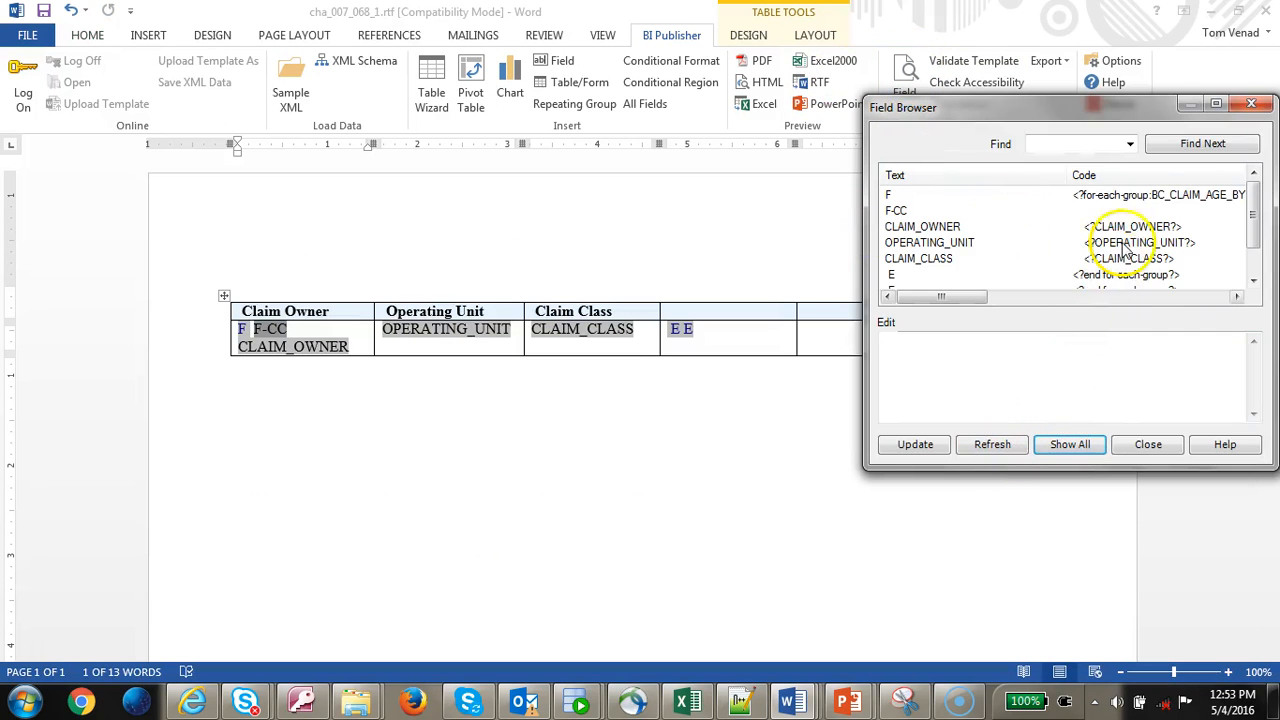
pyautogui.click(1140, 195)
pyautogui.moveTo(1190, 340); pyautogui.dragTo(686, 330)
pyautogui.hotkey('ctrl', 'c')
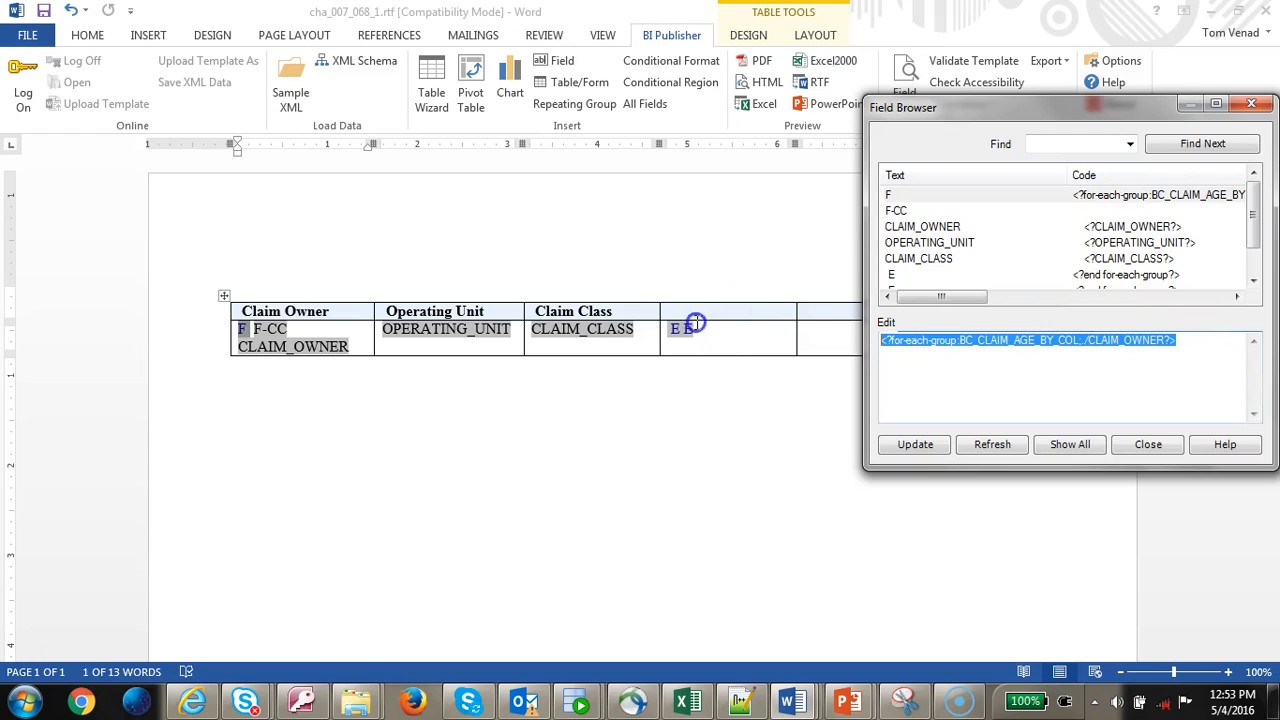
pyautogui.click(957, 210)
pyautogui.click(945, 362)
pyautogui.hotkey('ctrl', 'v')
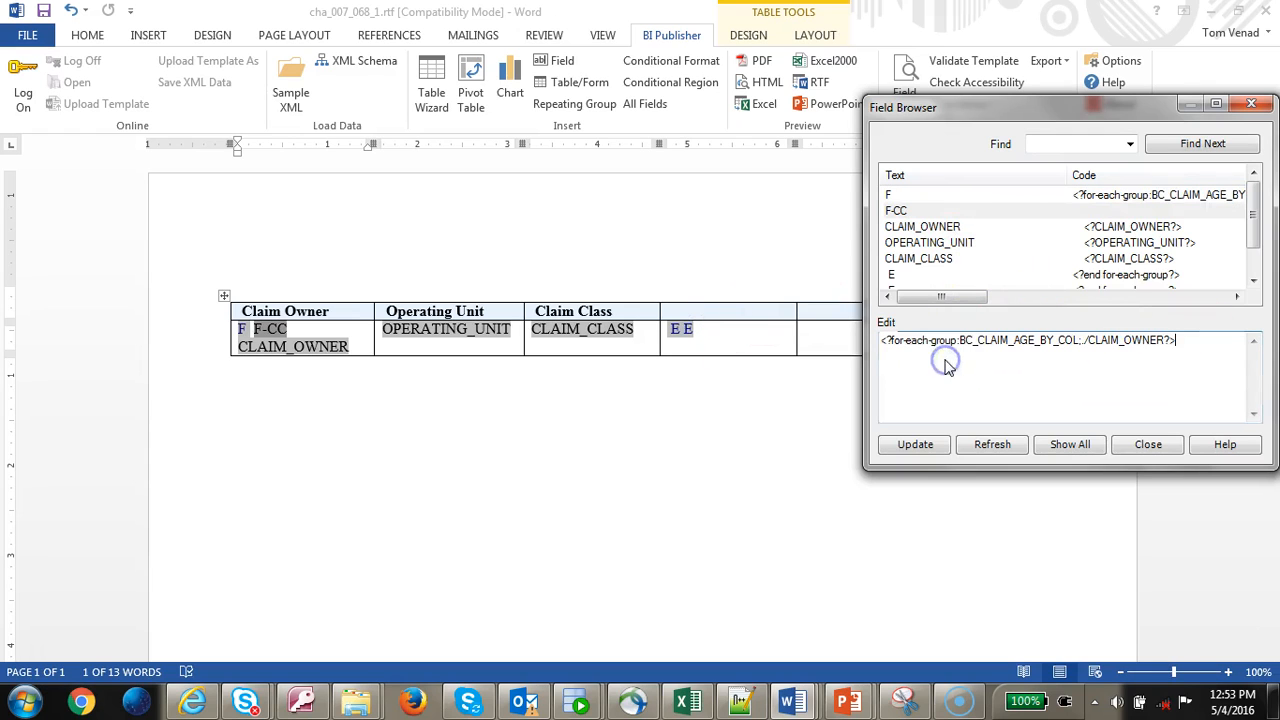
# - Change F-CC to group current-group() by CLAIM_CLASS, apply it, and preview in Excel
pyautogui.click(1079, 343)
pyautogui.moveTo(1079, 343); pyautogui.dragTo(973, 343)
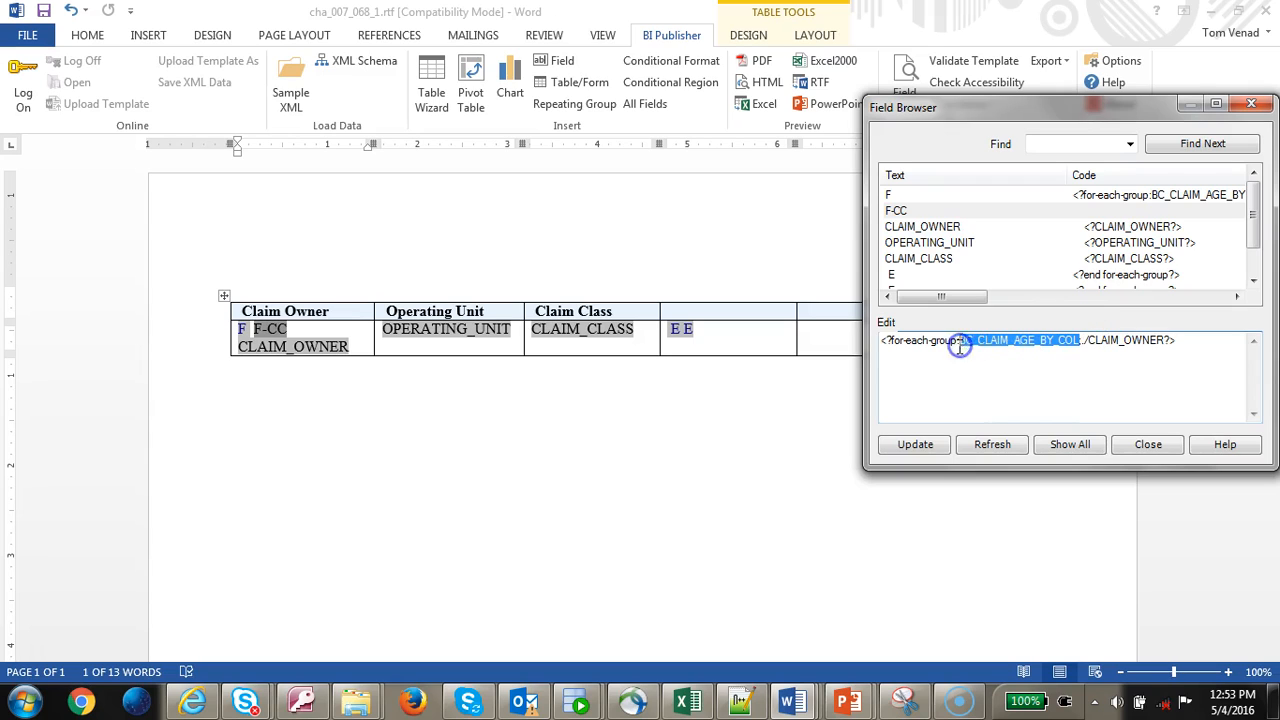
pyautogui.write('cur')
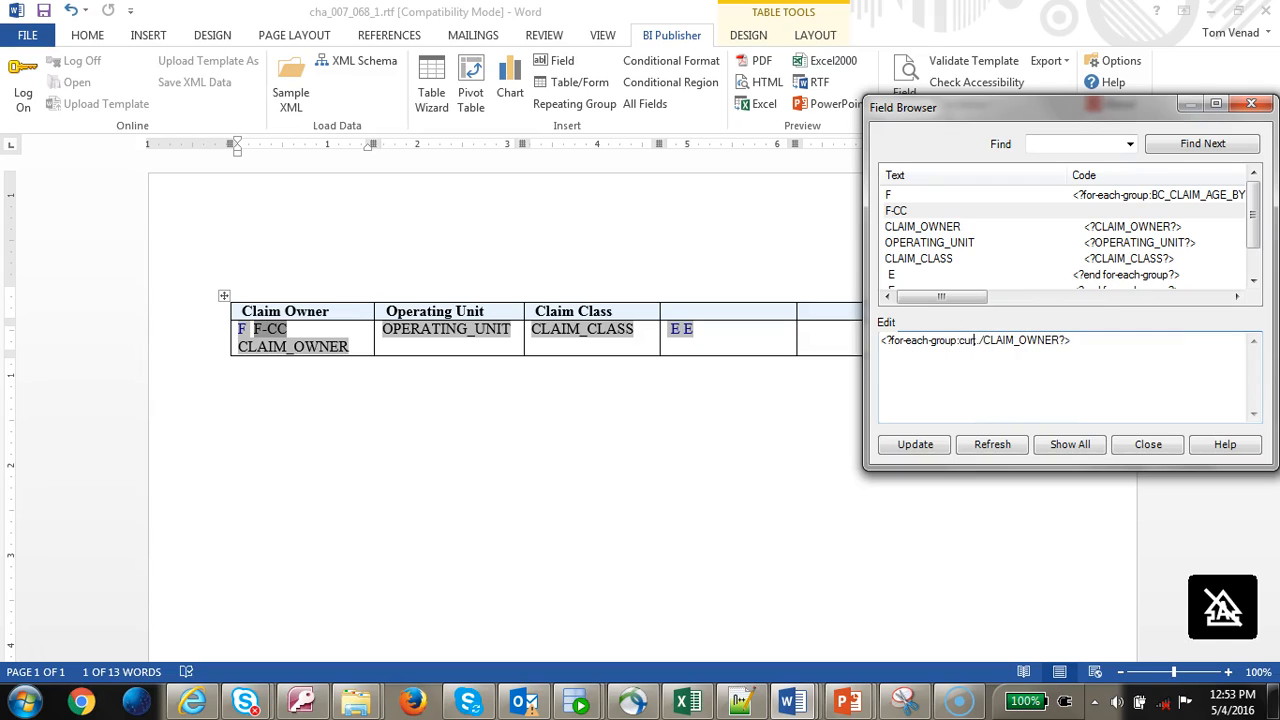
pyautogui.write('rent-group();')
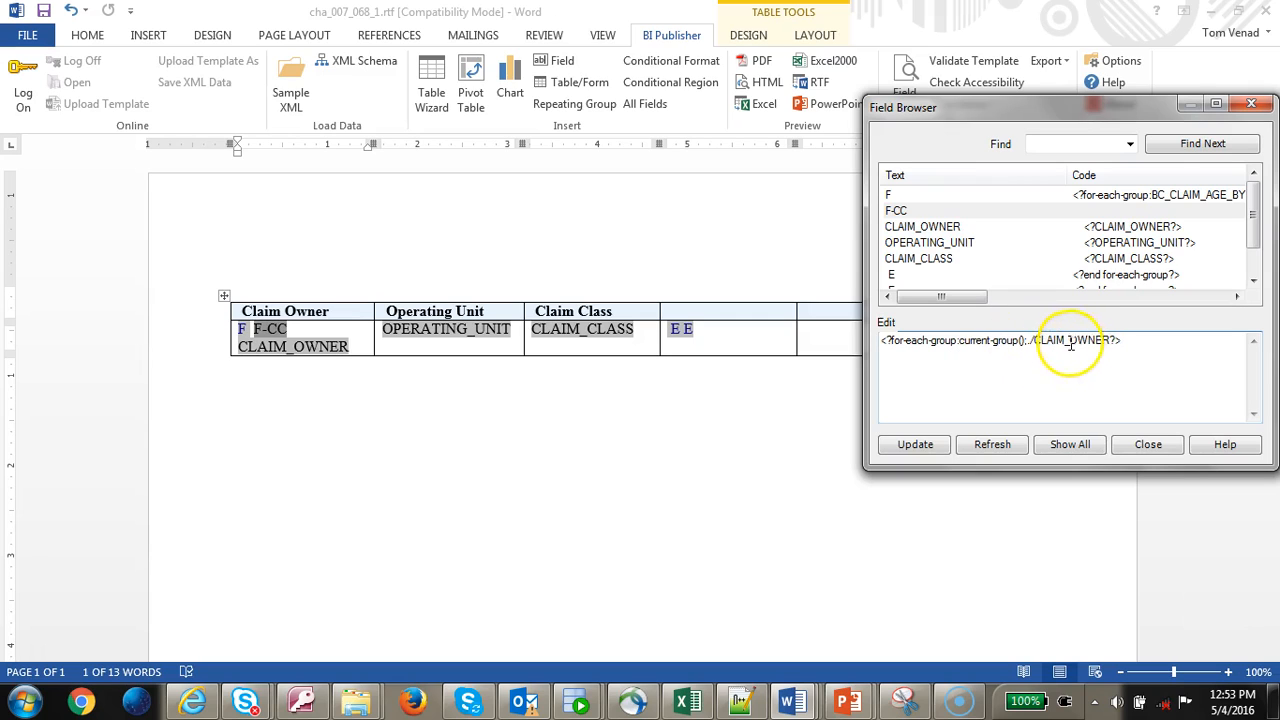
pyautogui.moveTo(1070, 341); pyautogui.dragTo(1097, 341)
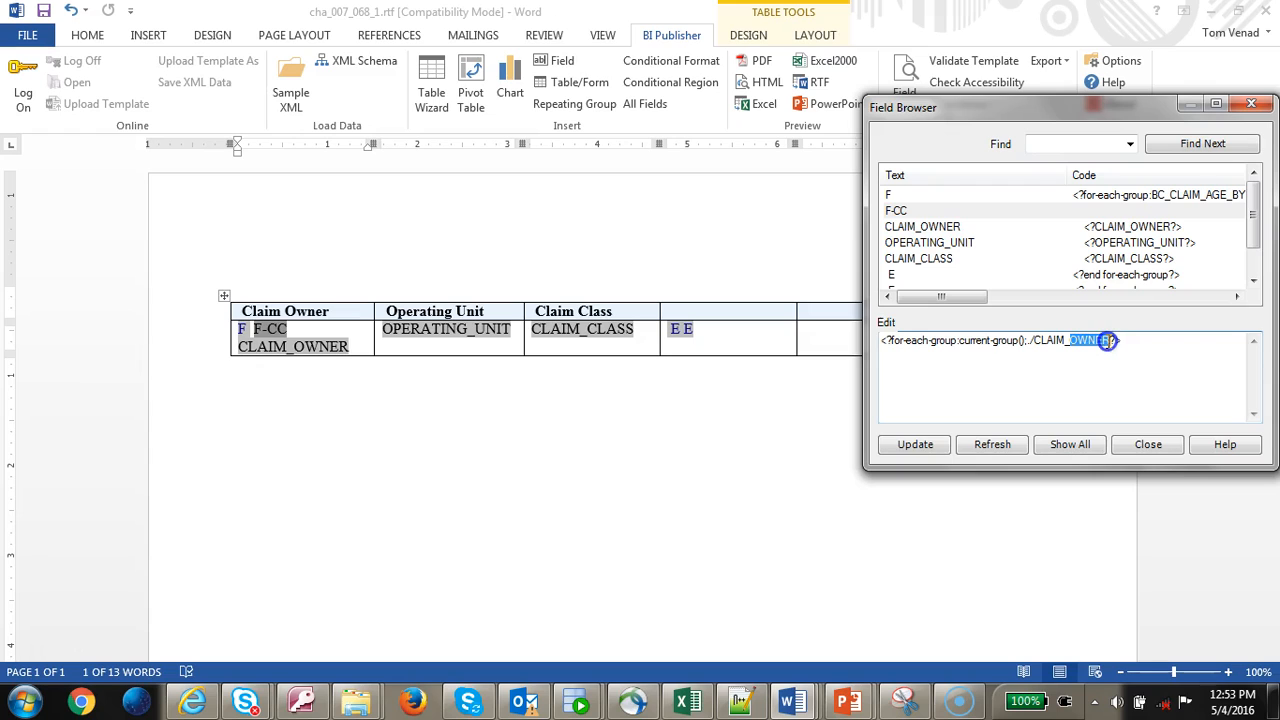
pyautogui.press('BackSpace')
pyautogui.write('CLAS')
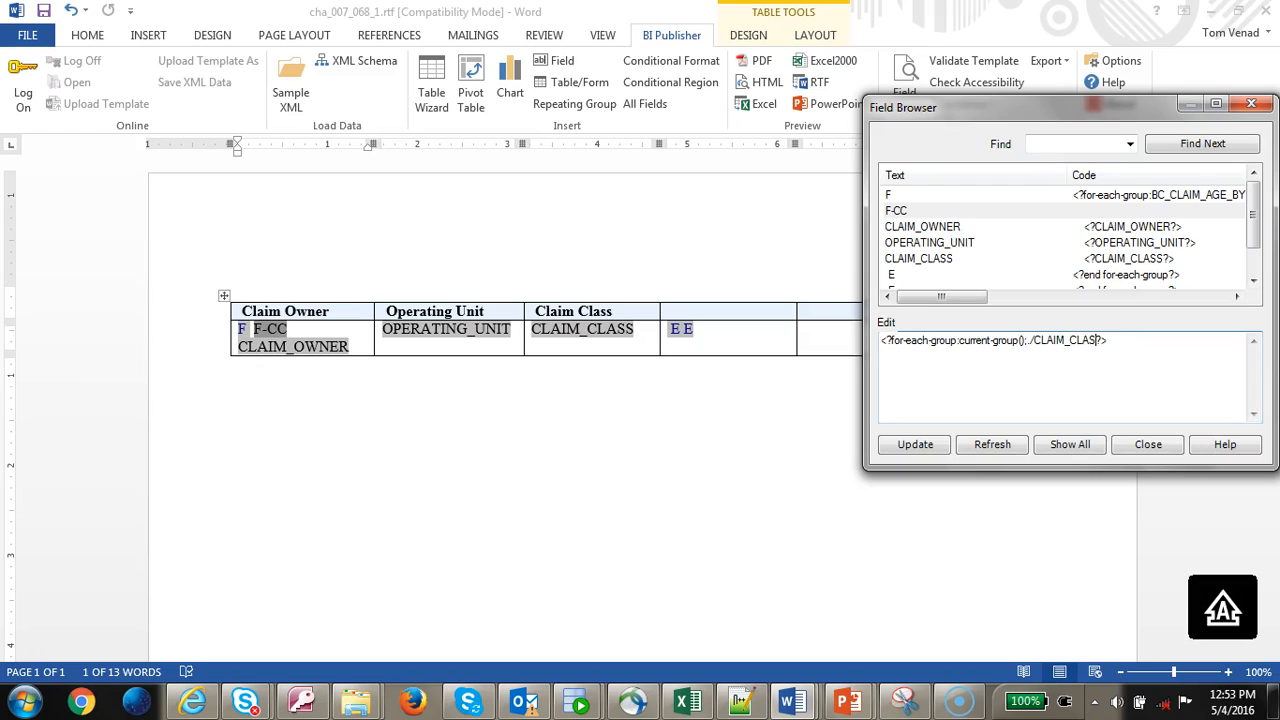
pyautogui.write('S')
pyautogui.click(915, 444)
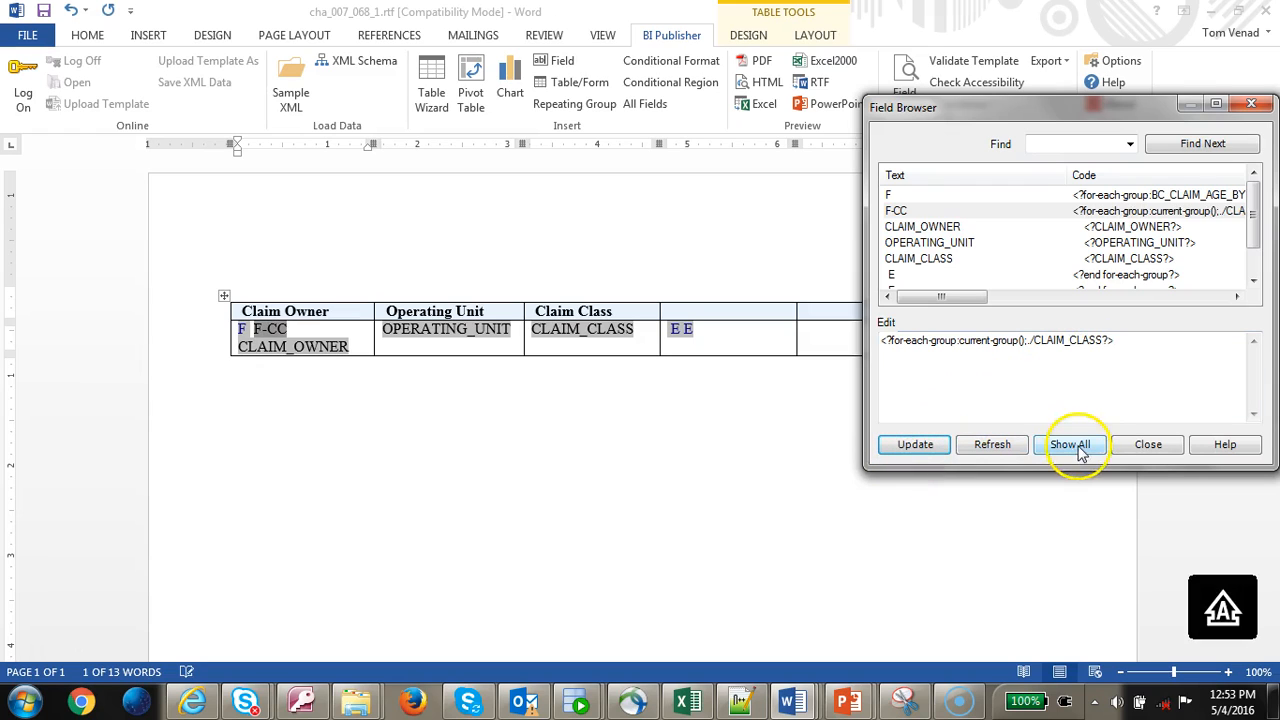
pyautogui.click(1130, 444)
pyautogui.click(752, 104)
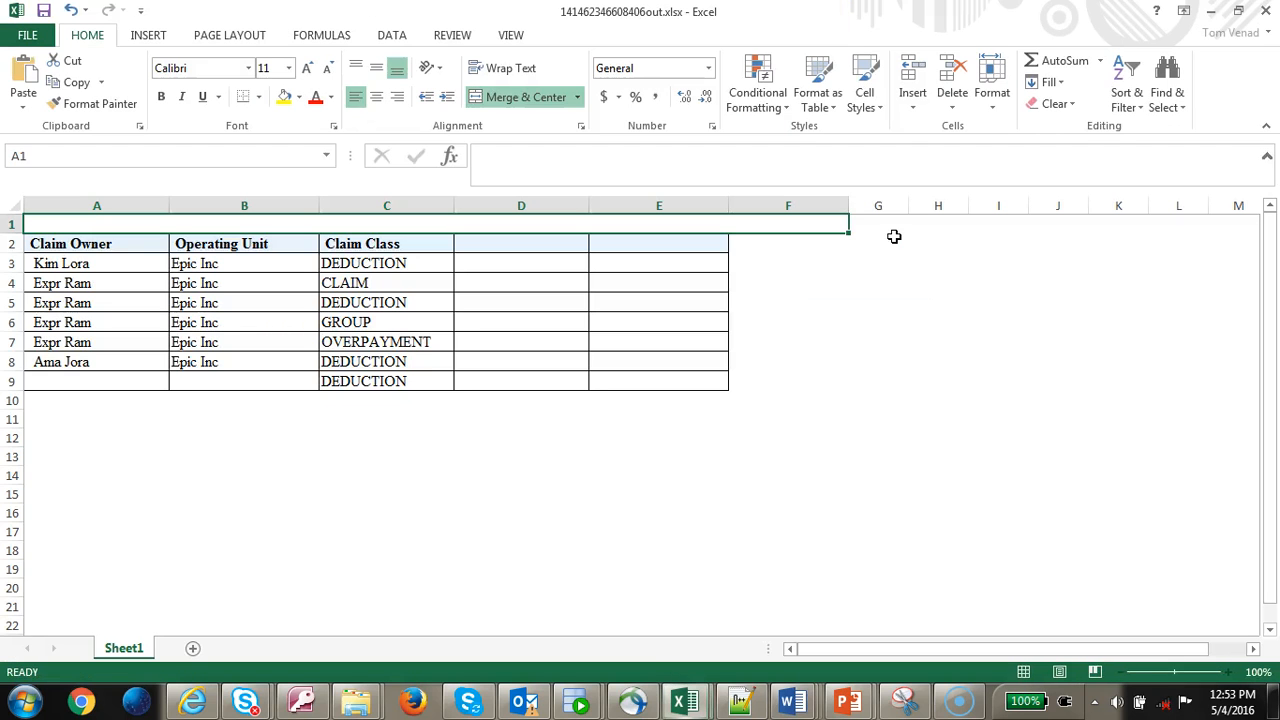
# - Inspect the first claim owner value in A3 and the empty fourth column header in D2
pyautogui.click(102, 265)
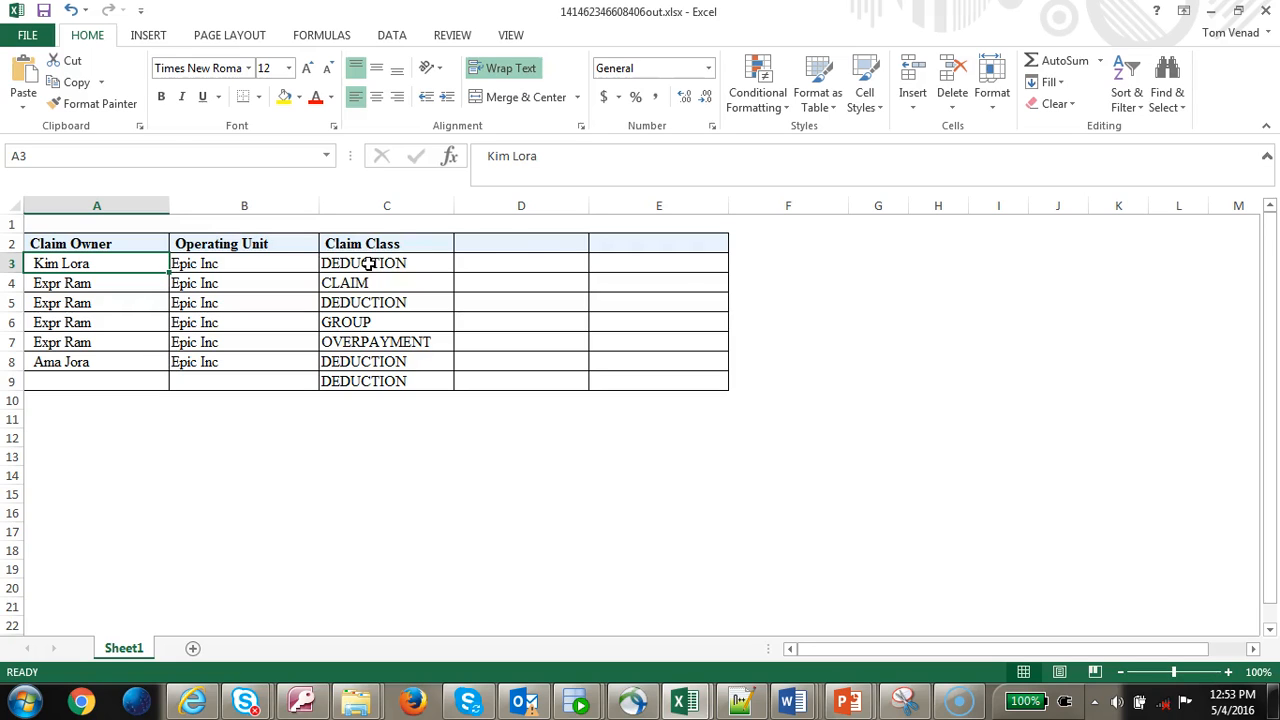
pyautogui.click(505, 248)
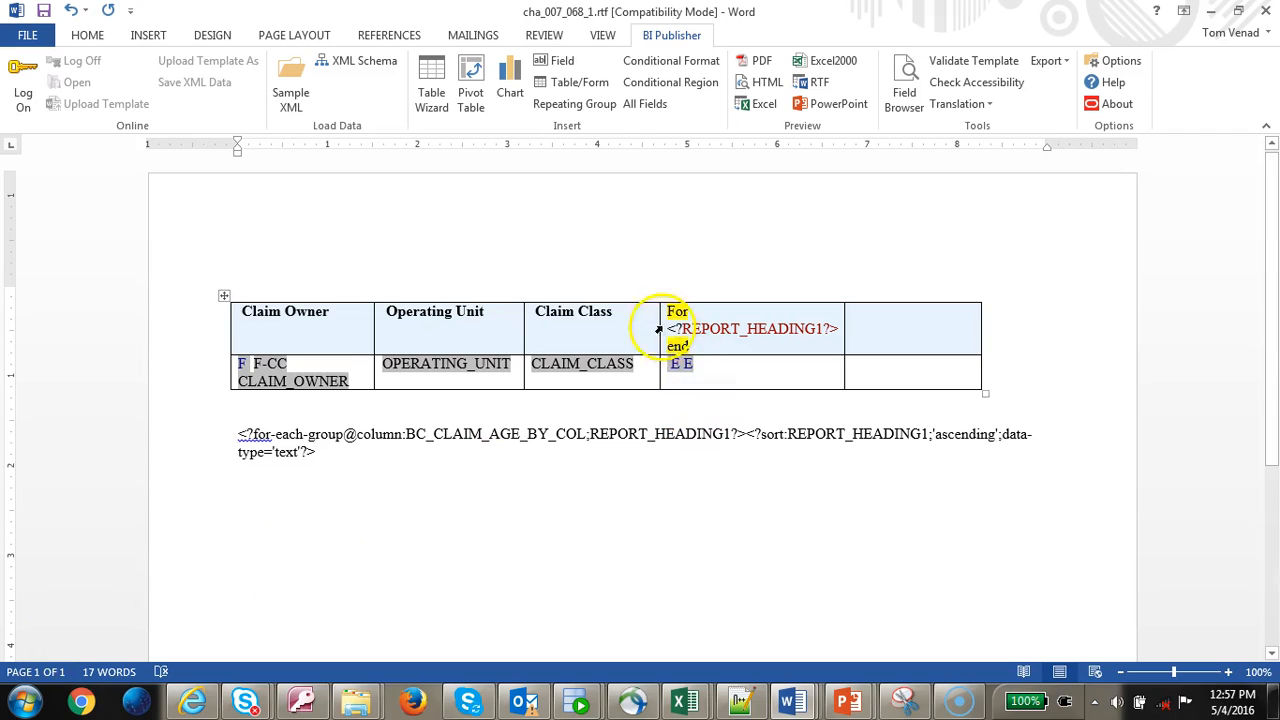
# - Inspect the For marker and REPORT_HEADING1 field in the heading cell and the column-grouping code below
pyautogui.moveTo(672, 312); pyautogui.dragTo(695, 343)
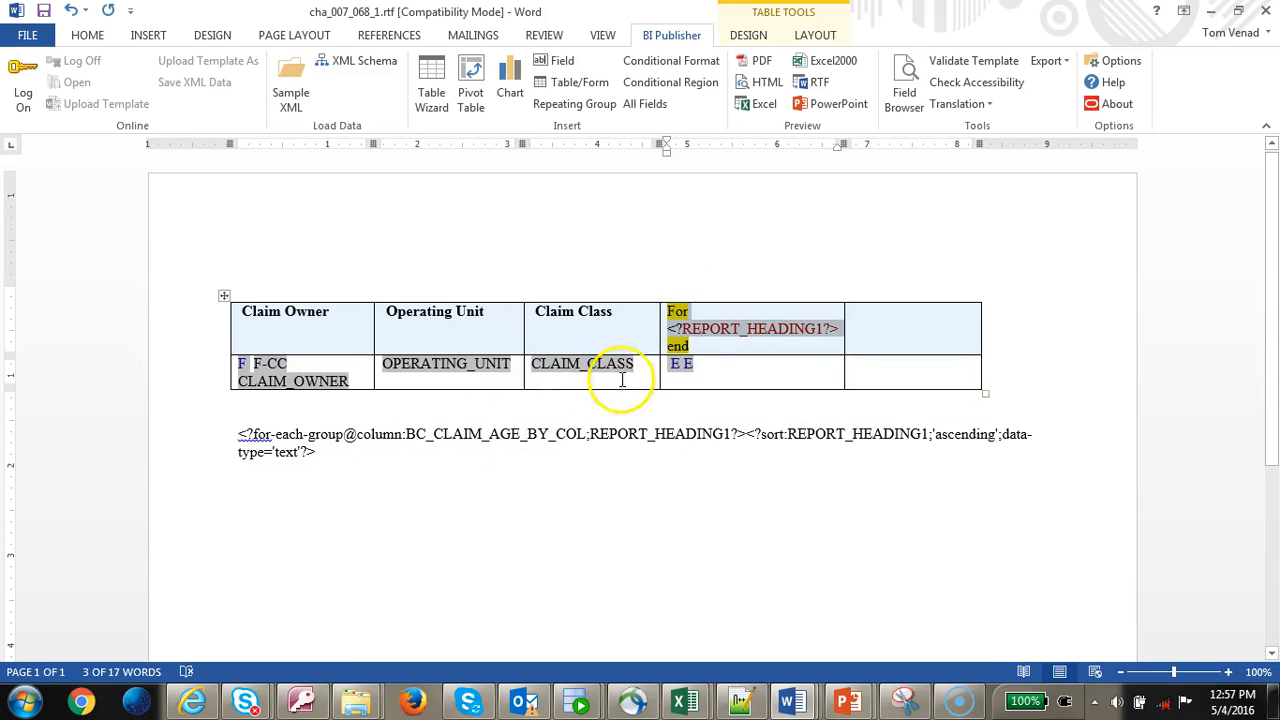
pyautogui.click(416, 438)
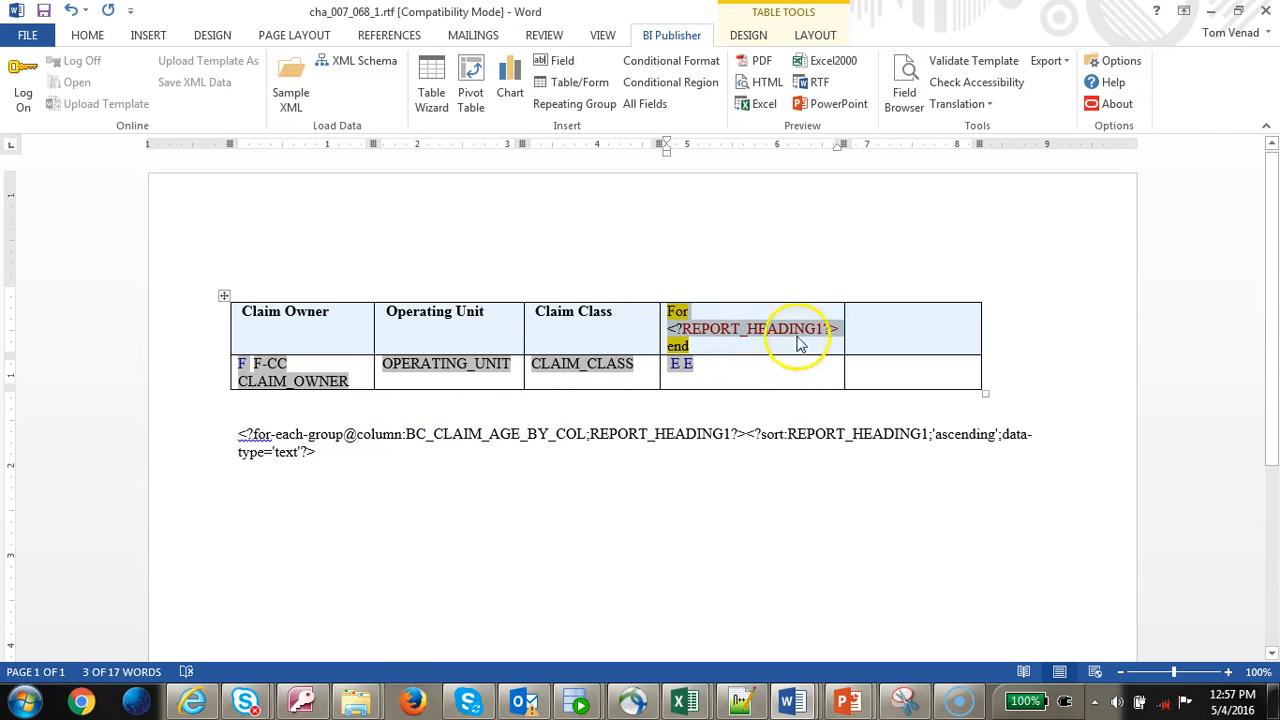
pyautogui.moveTo(243, 435); pyautogui.dragTo(371, 434)
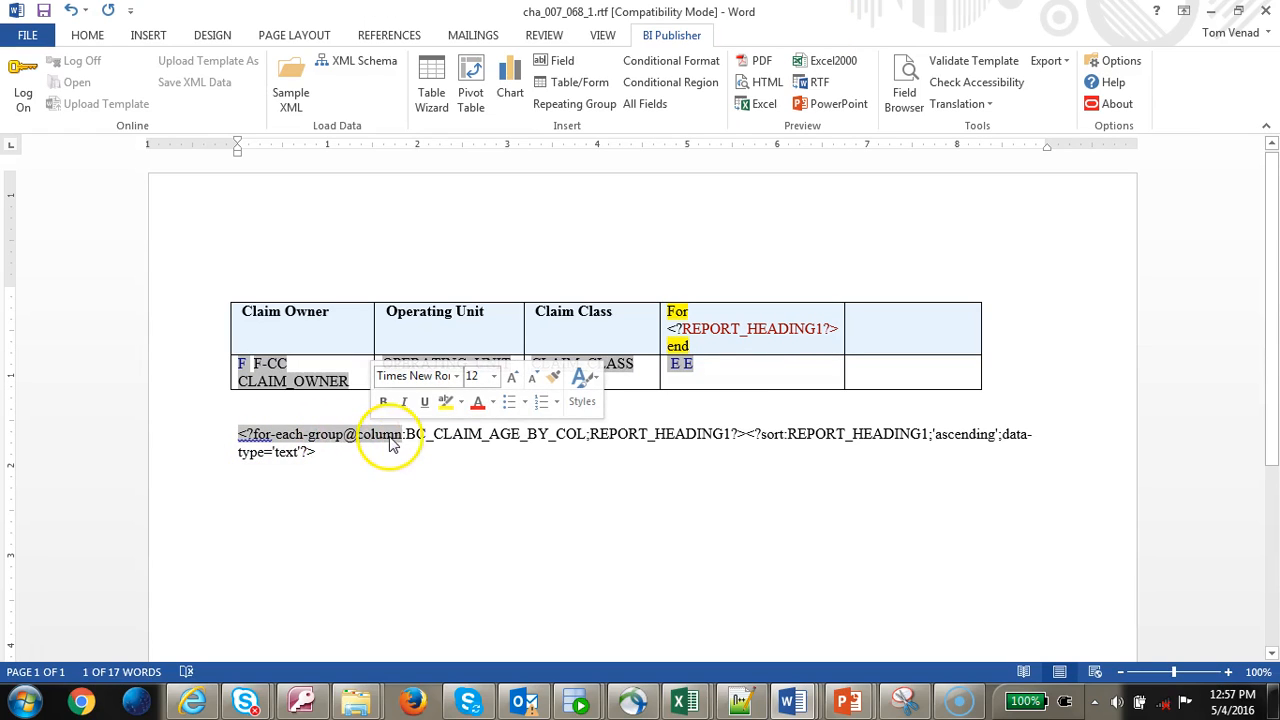
pyautogui.click(626, 440)
pyautogui.doubleClick(626, 440)
pyautogui.click(795, 440)
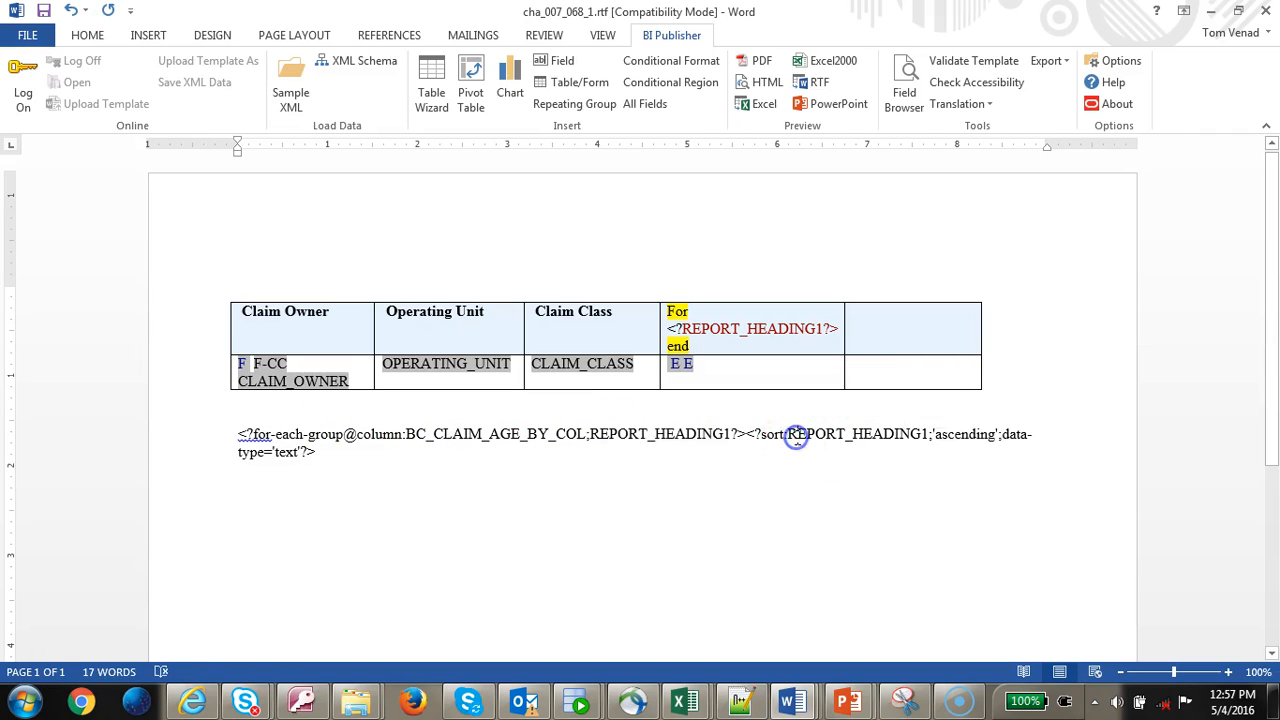
pyautogui.click(795, 328)
pyautogui.doubleClick(795, 328)
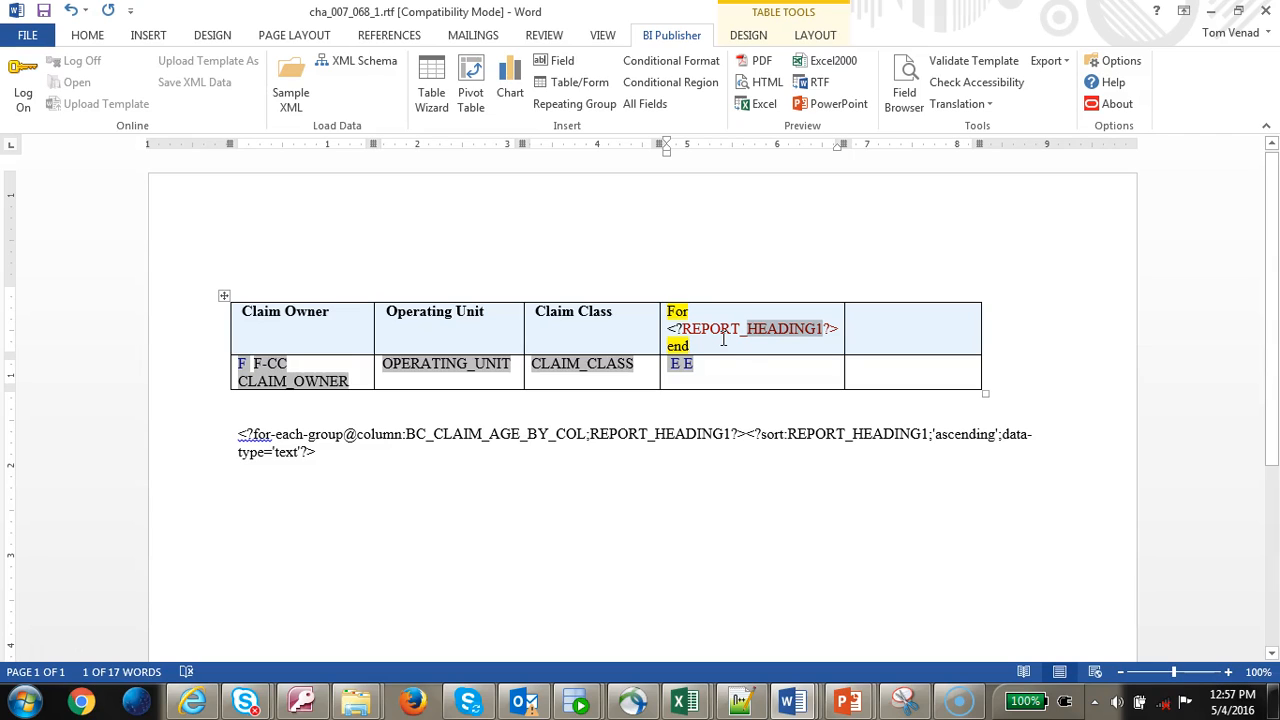
pyautogui.doubleClick(800, 335)
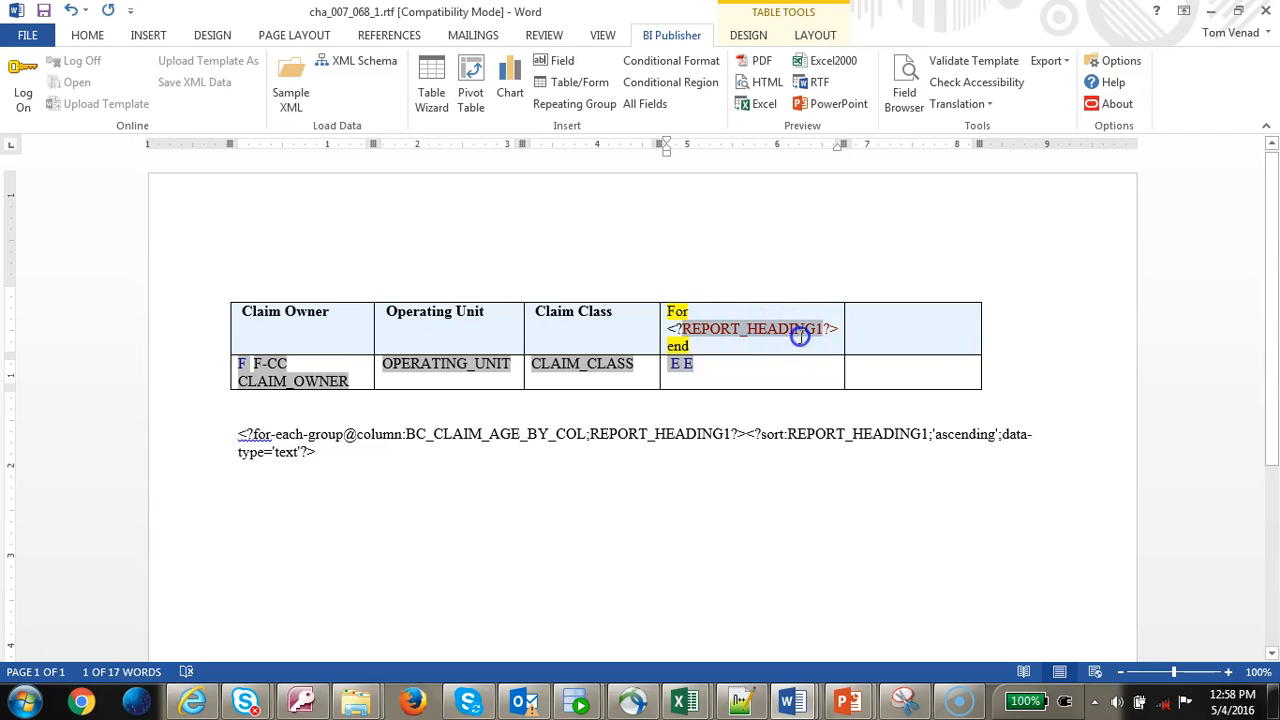
# - Delete the for-each-group@column code paragraph below the table and preview the template in Excel
pyautogui.click(314, 484)
pyautogui.doubleClick(183, 415)
pyautogui.press('Delete')
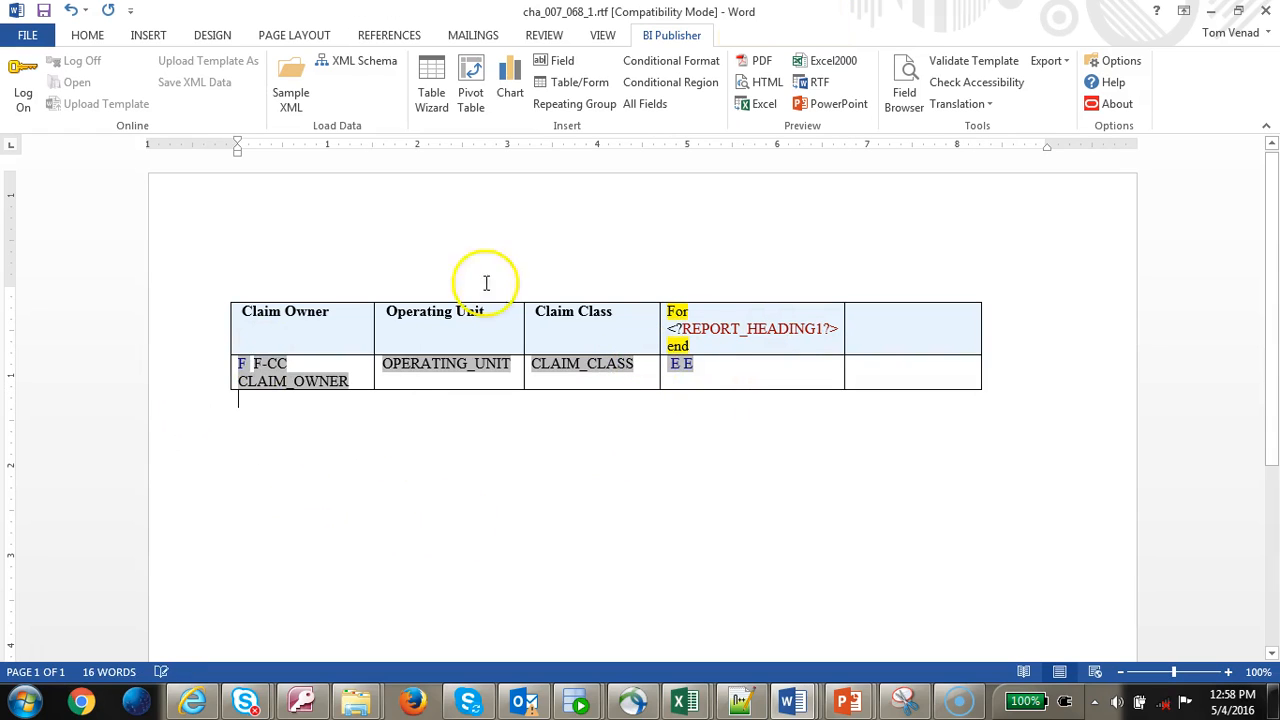
pyautogui.click(760, 104)
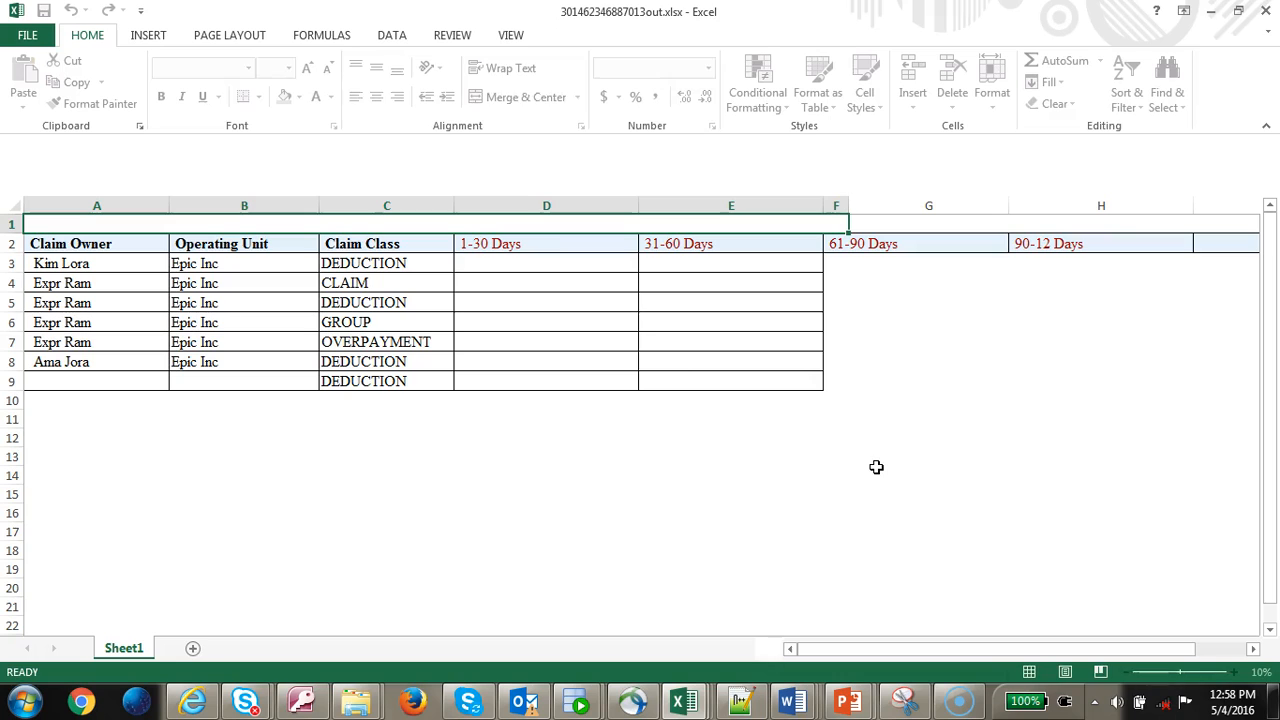
# - Confirm the 1-30 Days and other aging columns have no values in row 3, then close the workbook
pyautogui.click(546, 250)
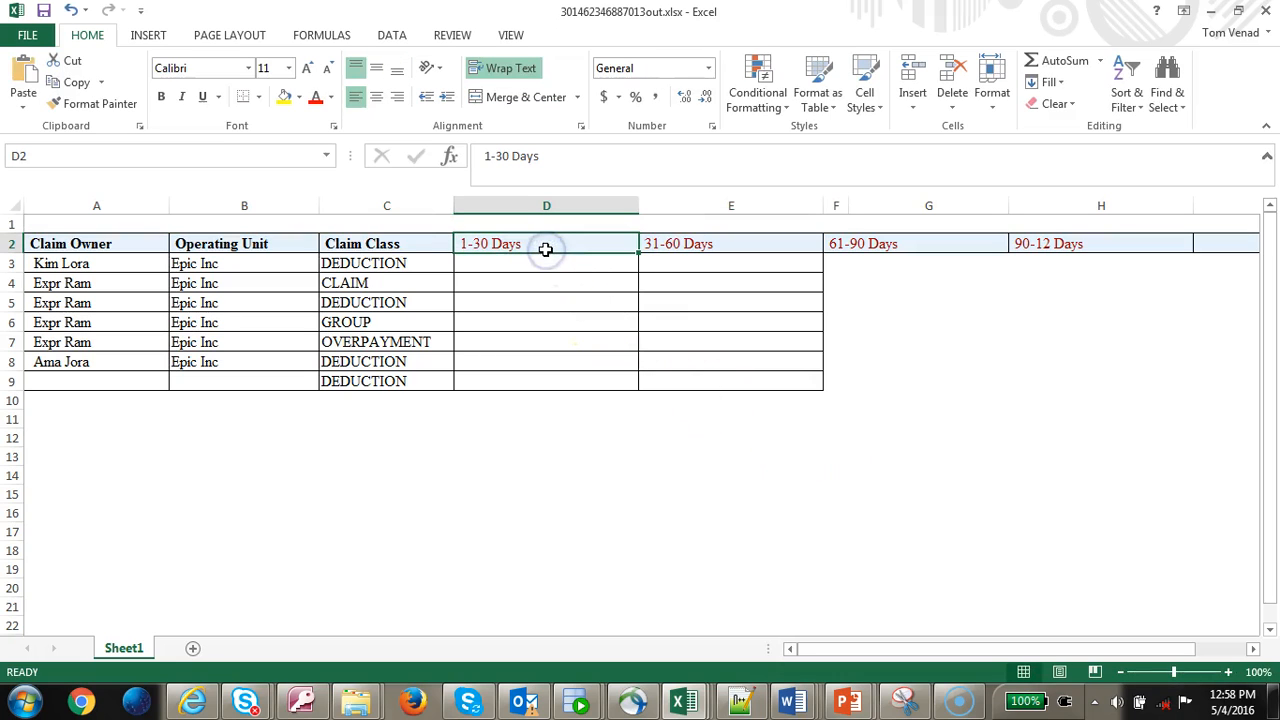
pyautogui.press('Right')
pyautogui.press('Right')
pyautogui.press('Right')
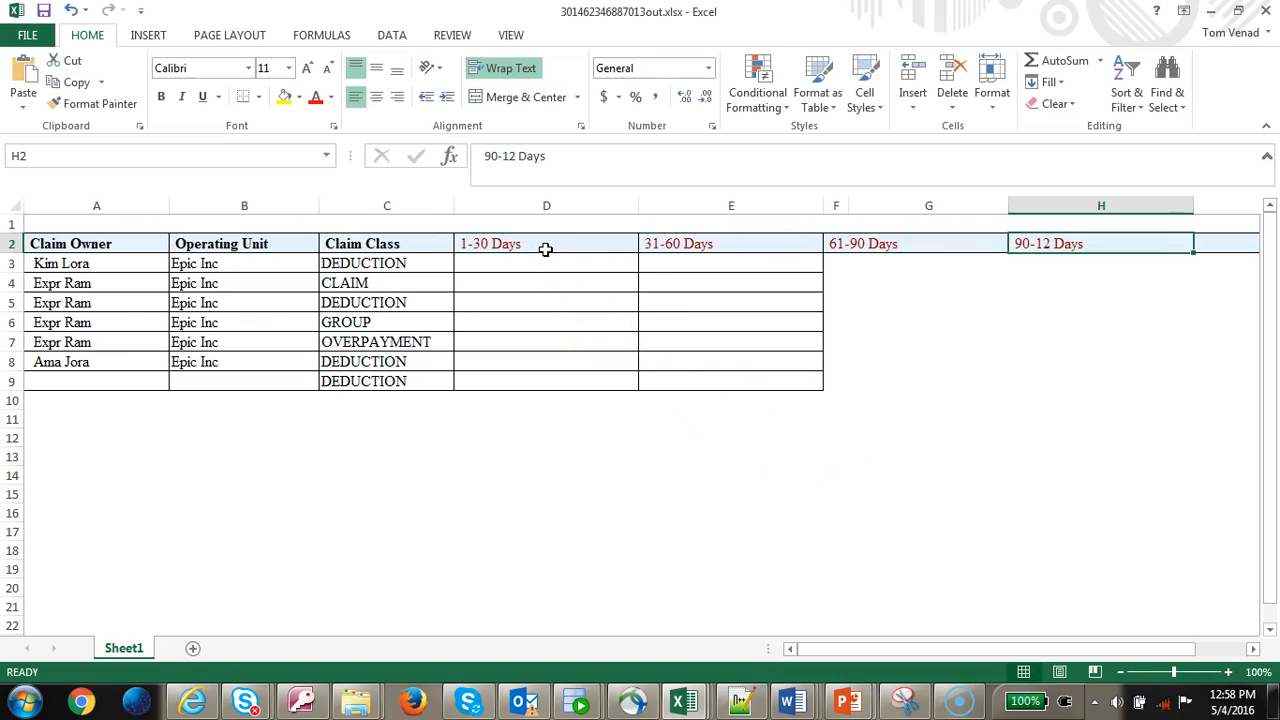
pyautogui.press('Right')
pyautogui.press('Left')
pyautogui.press('Left')
pyautogui.press('Left')
pyautogui.press('Left')
pyautogui.press('Right')
pyautogui.press('Right')
pyautogui.press('Right')
pyautogui.press('Right')
pyautogui.press('Left')
pyautogui.press('Left')
pyautogui.press('Left')
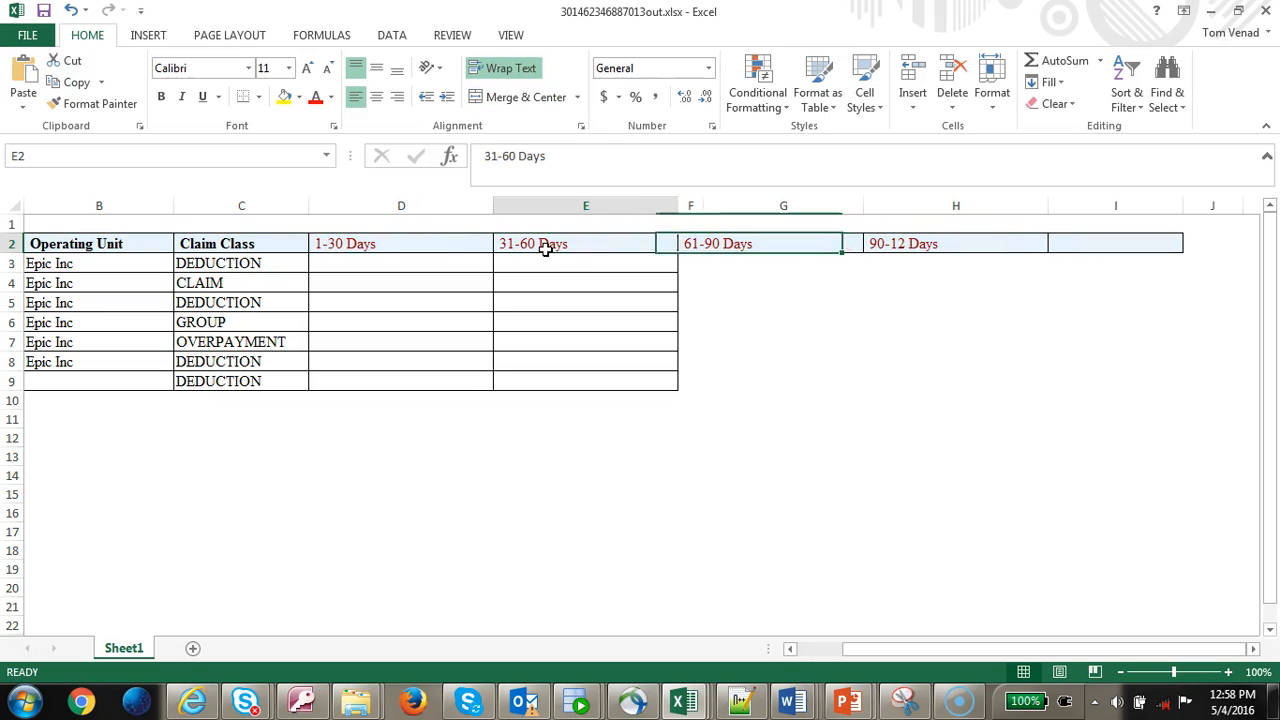
pyautogui.press('Down')
pyautogui.press('Left')
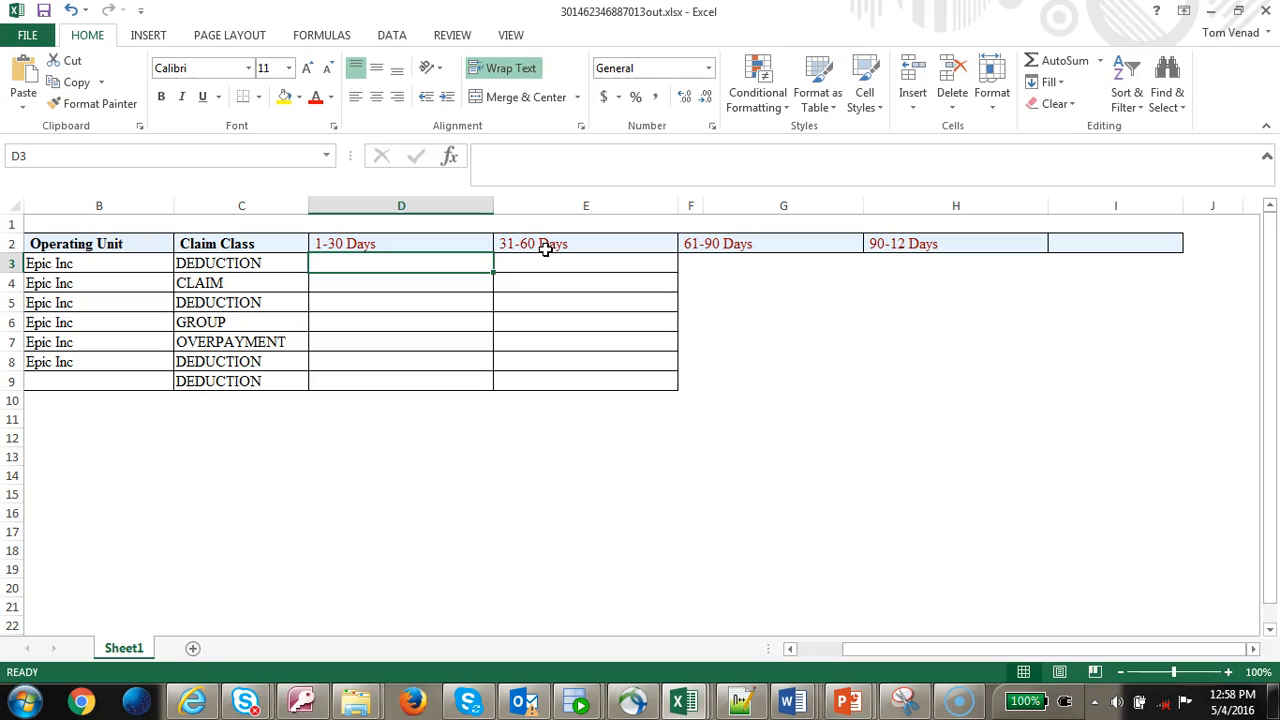
pyautogui.press('Right')
pyautogui.press('Right')
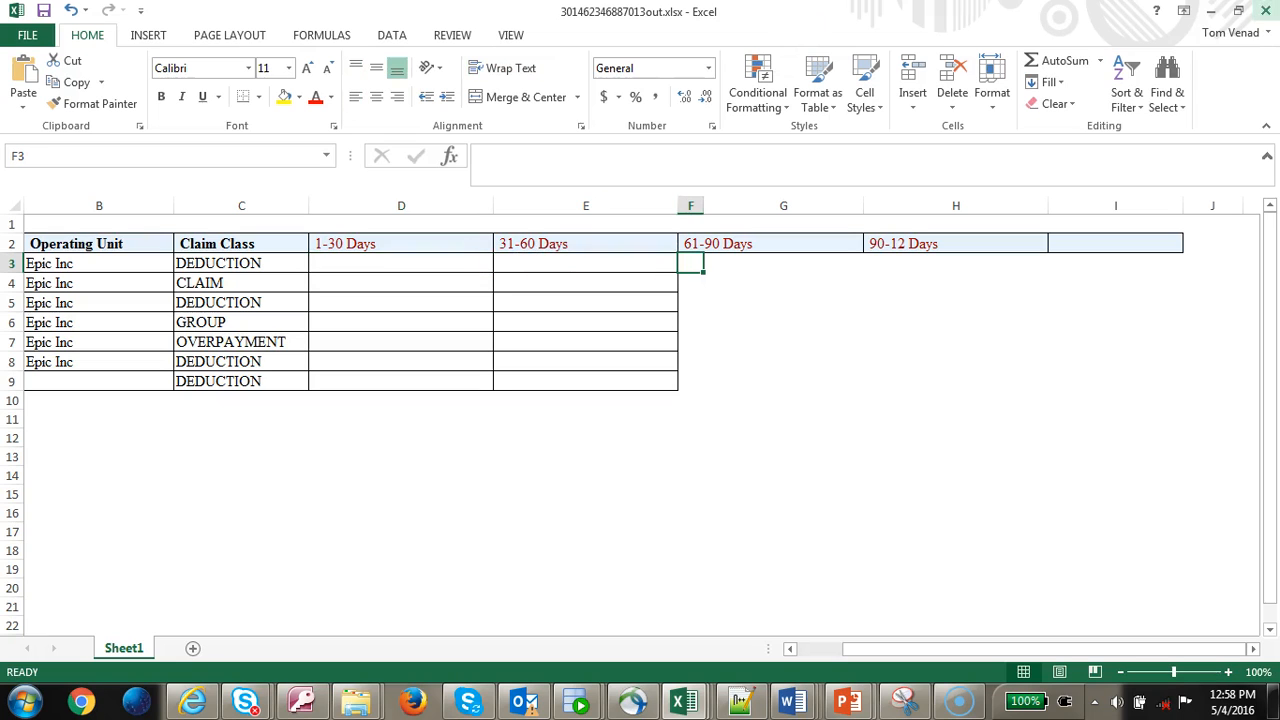
pyautogui.click(1266, 11)
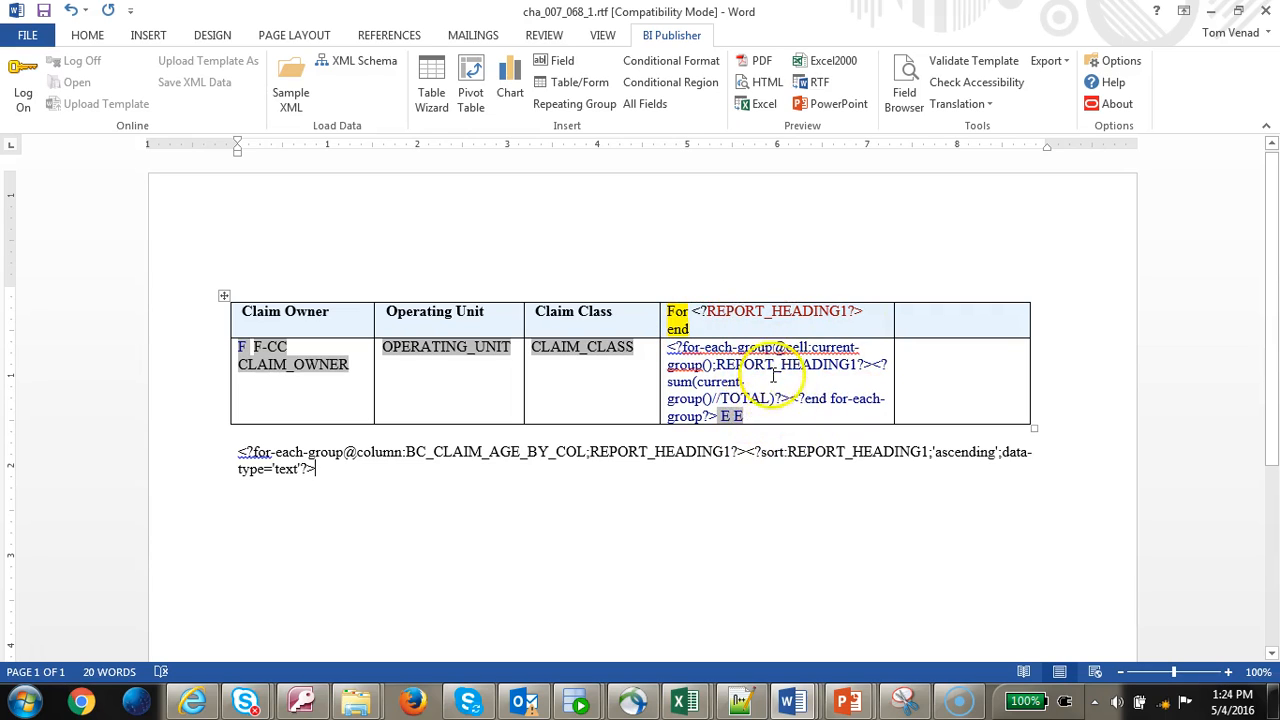
# - Review the For heading and loop fields in the last column, then preview in Excel showing amounts like 73107.44
pyautogui.doubleClick(676, 314)
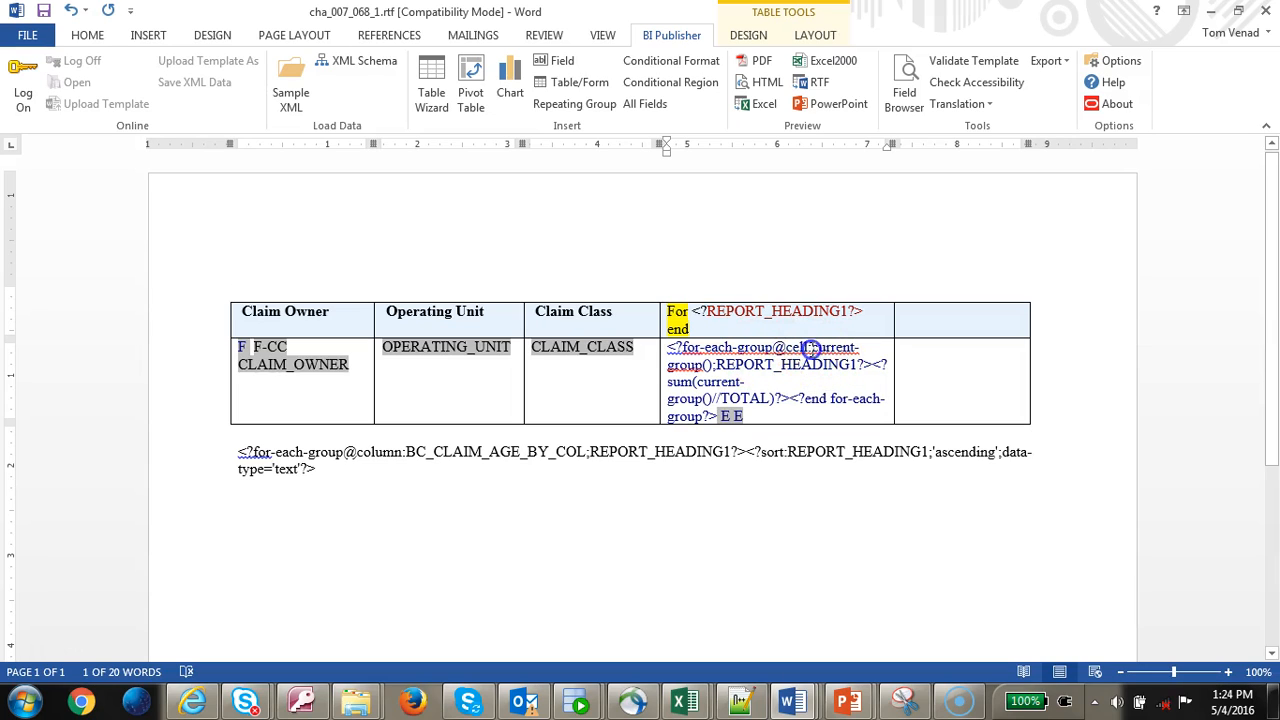
pyautogui.click(715, 364)
pyautogui.click(664, 381)
pyautogui.click(698, 386)
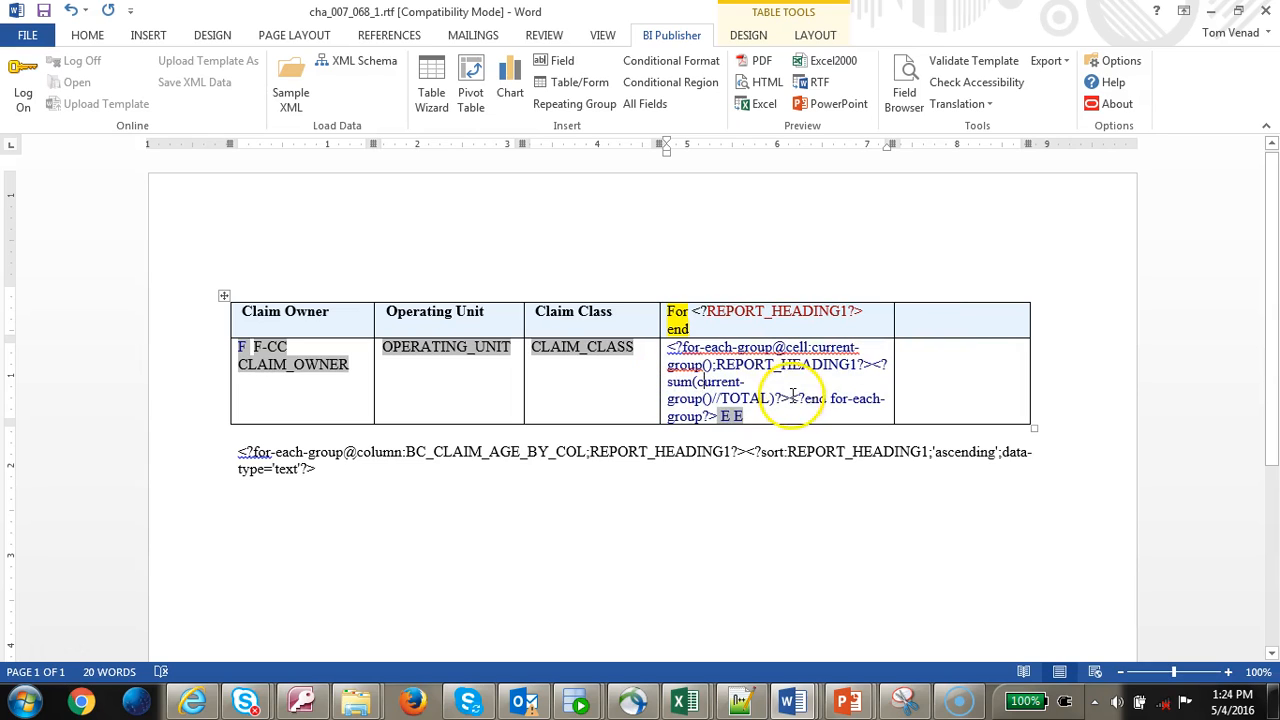
pyautogui.click(760, 104)
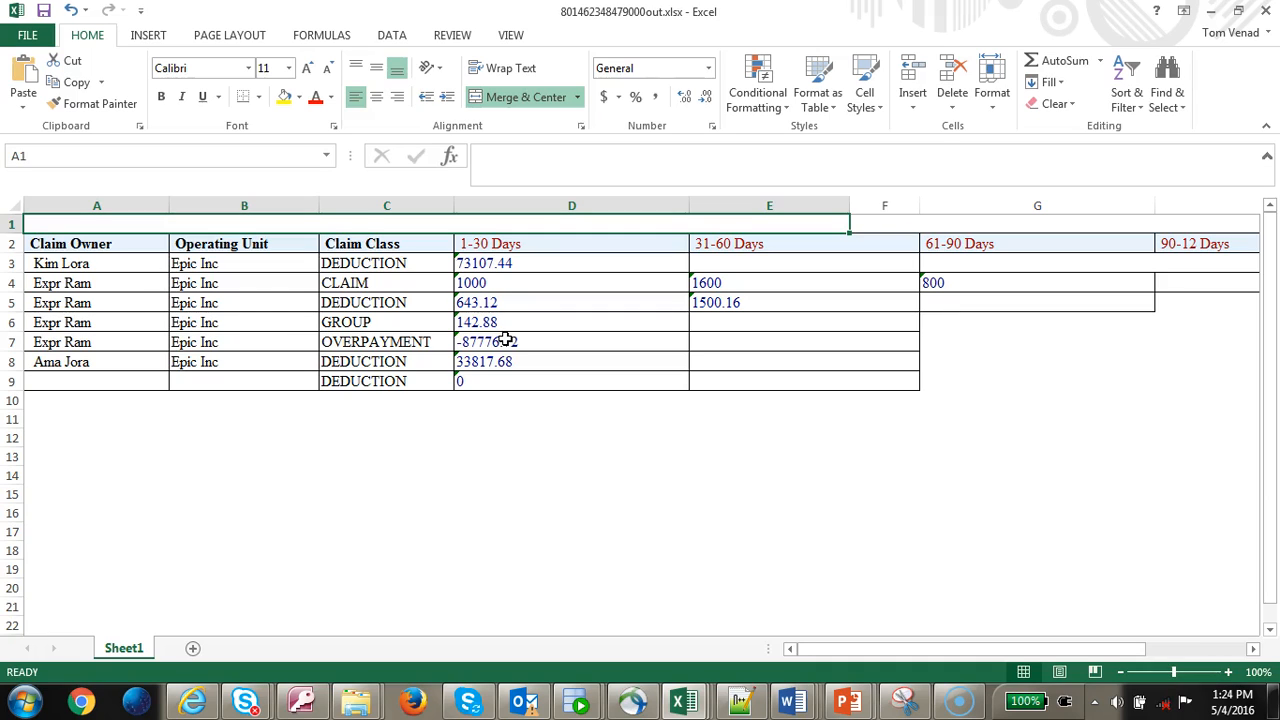
# - Take the row-4 claim owner's name from A4 and search for it in the XML data file
pyautogui.click(137, 286)
pyautogui.doubleClick(76, 283)
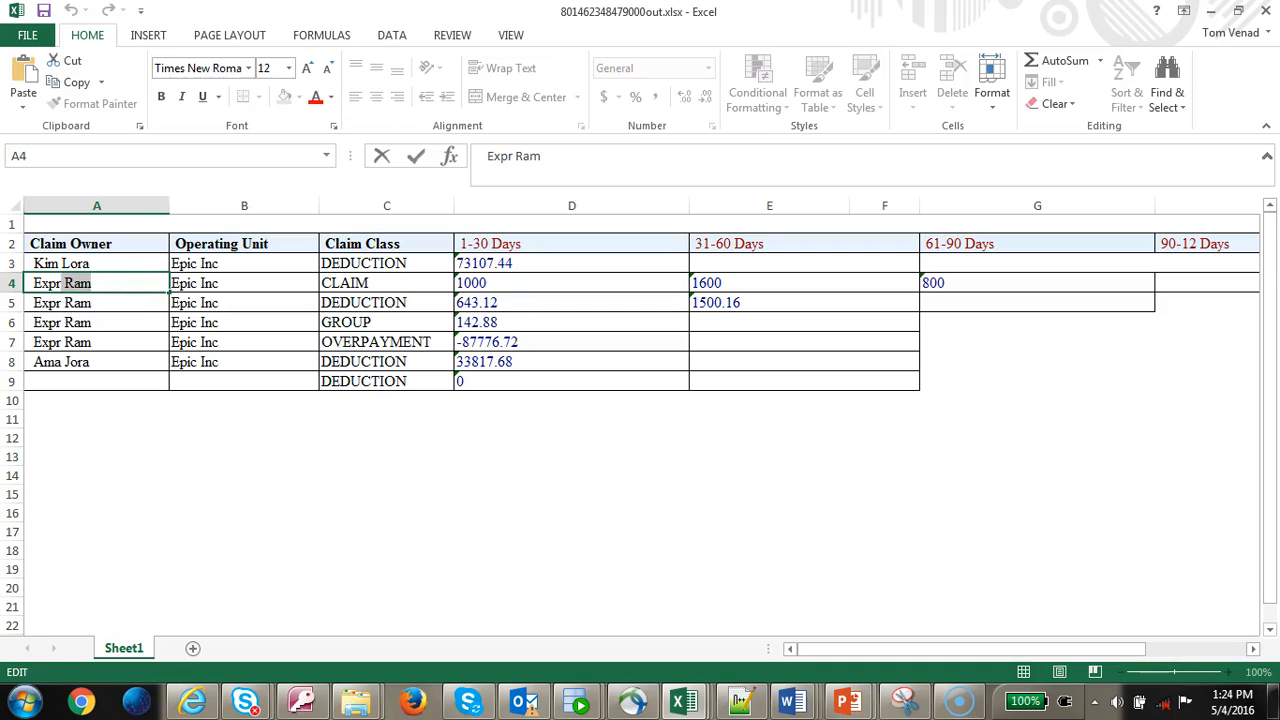
pyautogui.press('Tab')
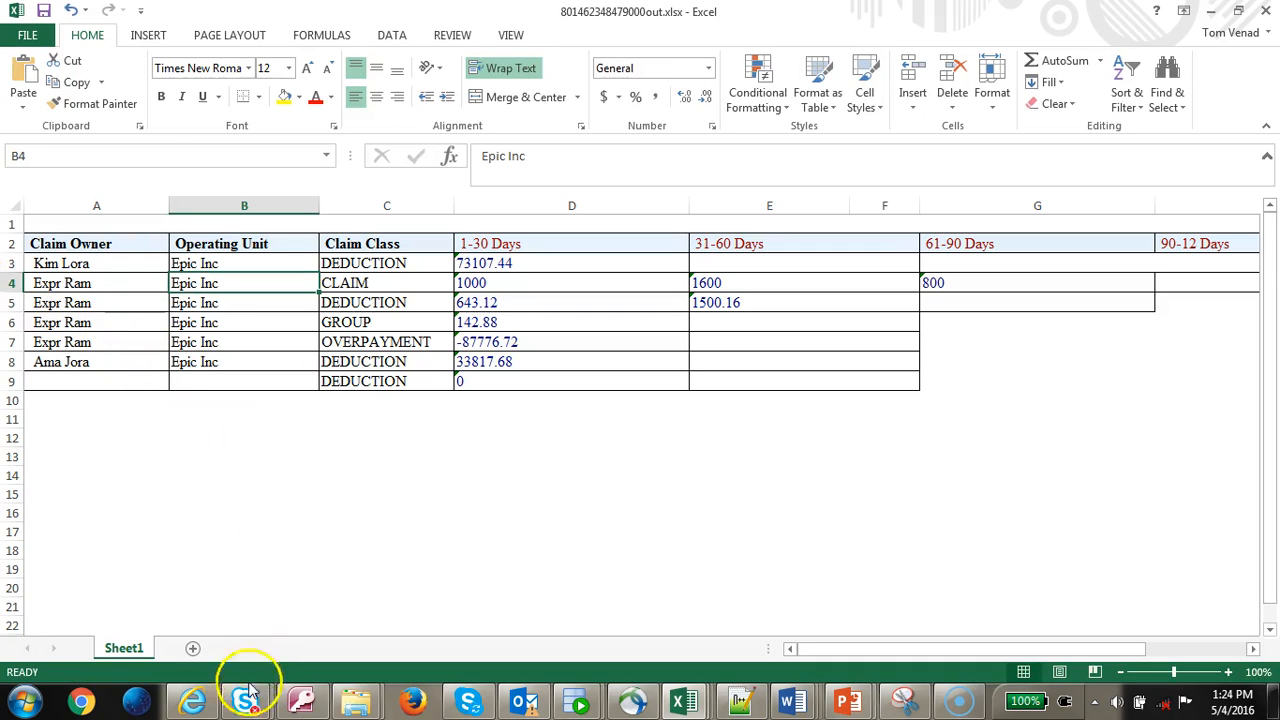
pyautogui.click(197, 700)
pyautogui.hotkey('ctrl', 'f')
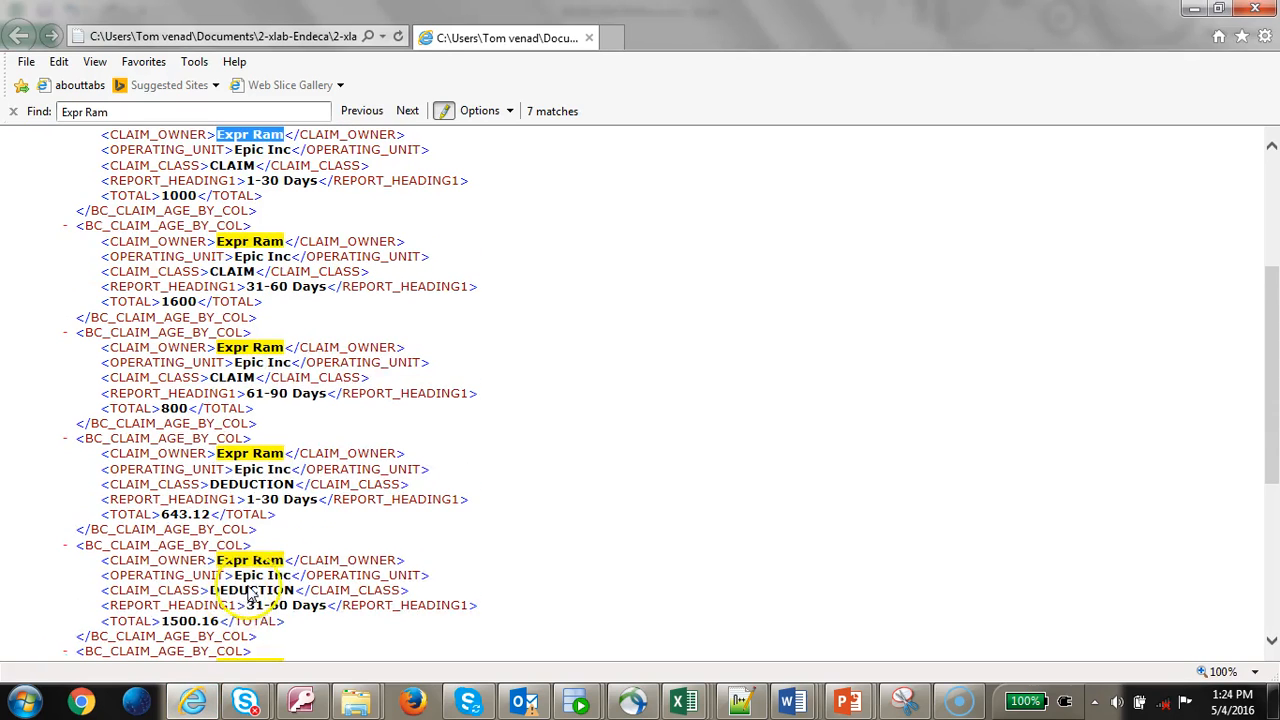
# - Compare the row-4 owner's Excel amounts against its records in the XML data
pyautogui.scroll(2, 330, 480)
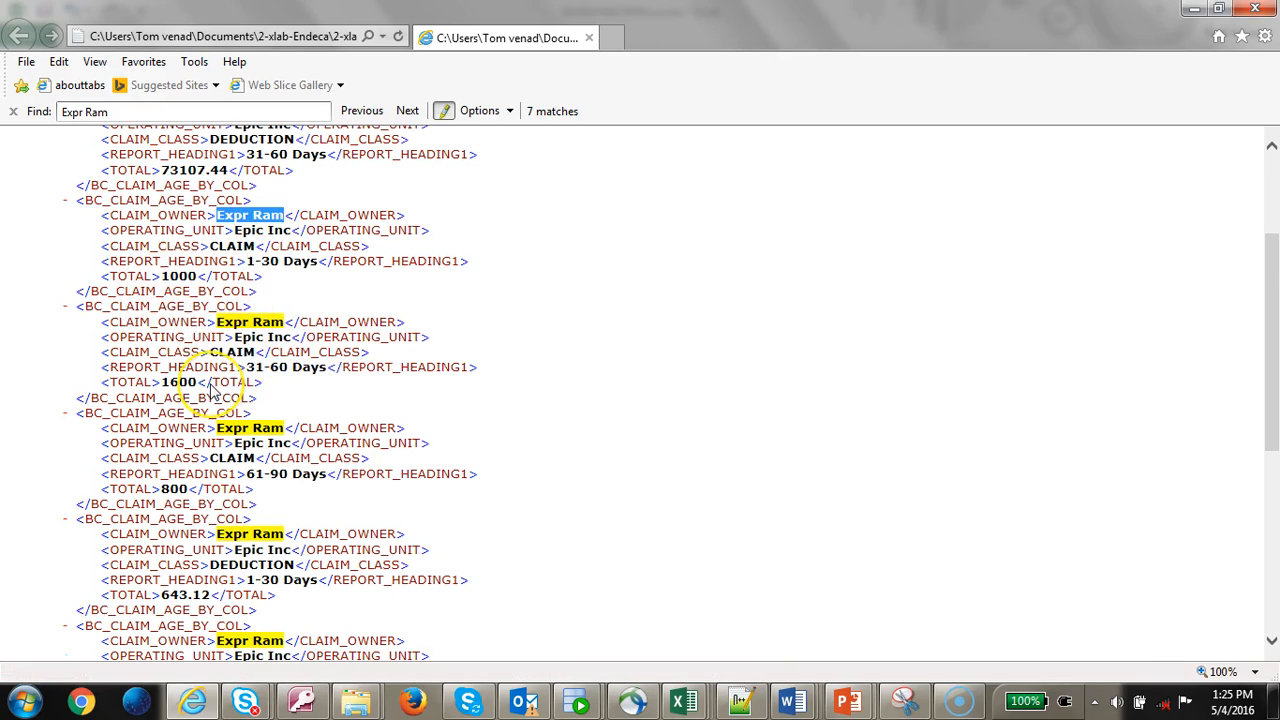
pyautogui.hotkey('alt', 'Tab')
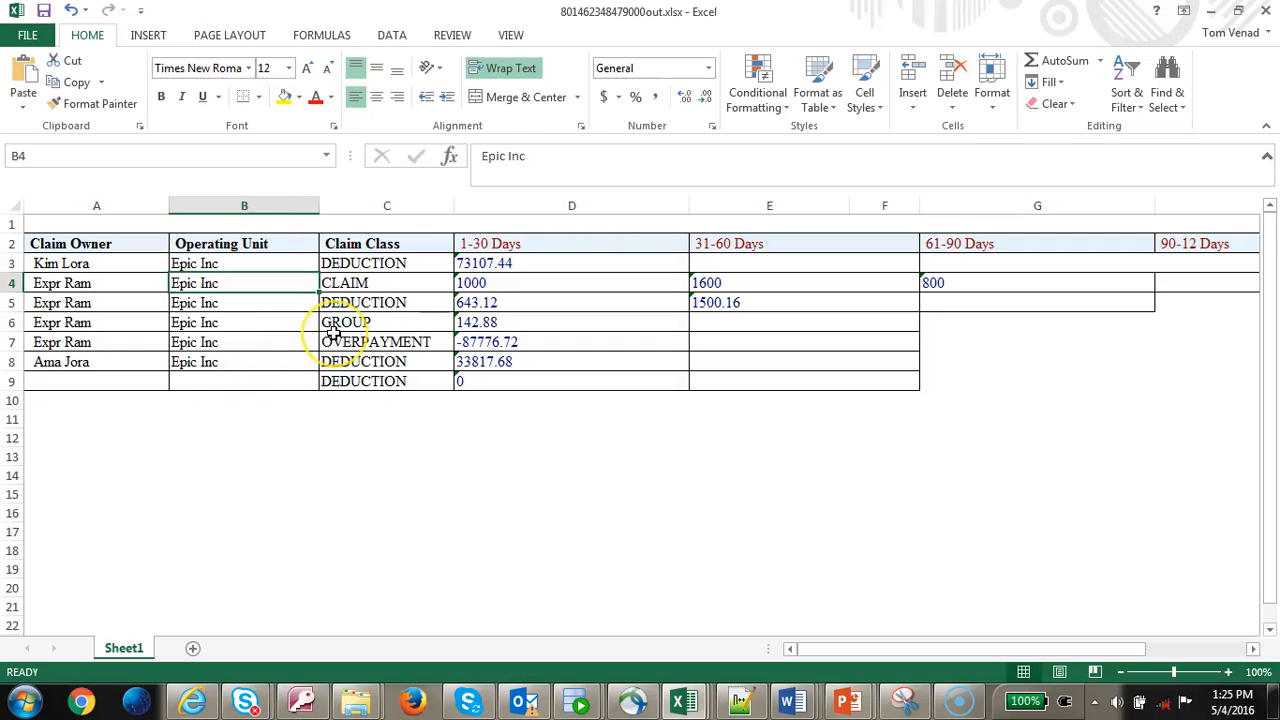
pyautogui.press('Right')
pyautogui.press('Right')
pyautogui.hotkey('alt', 'Tab')
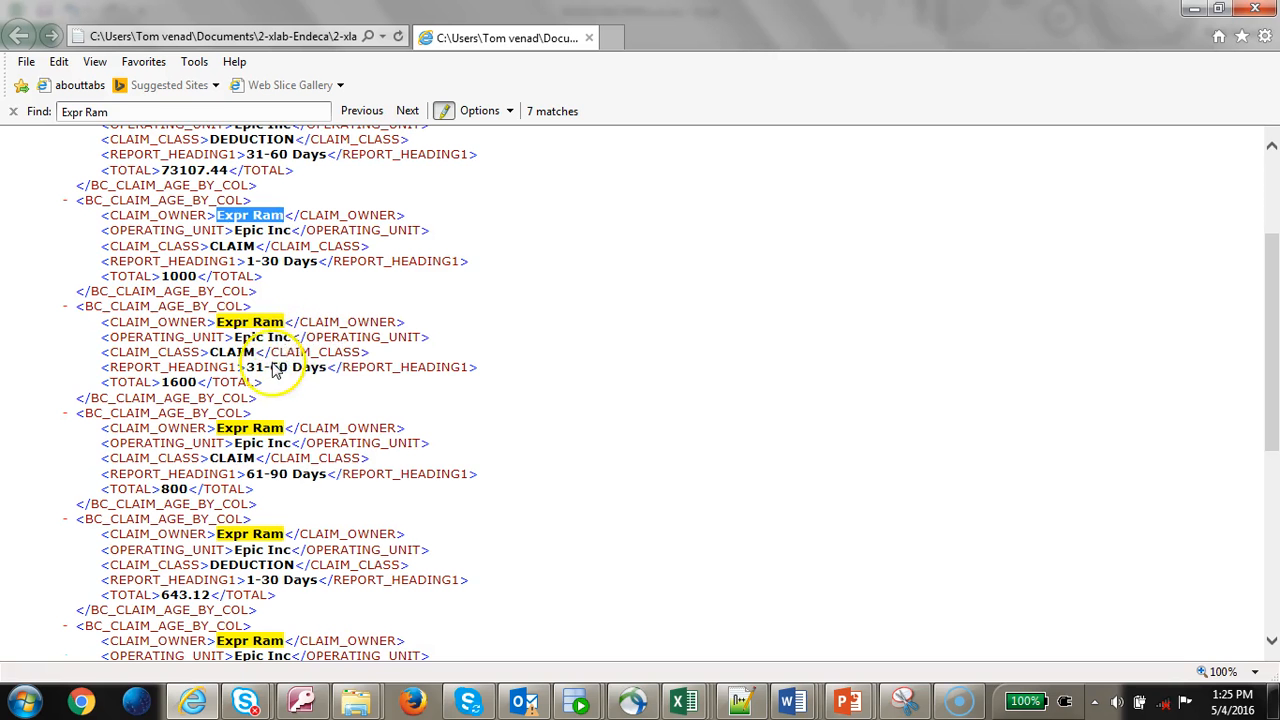
pyautogui.hotkey('alt', 'Tab')
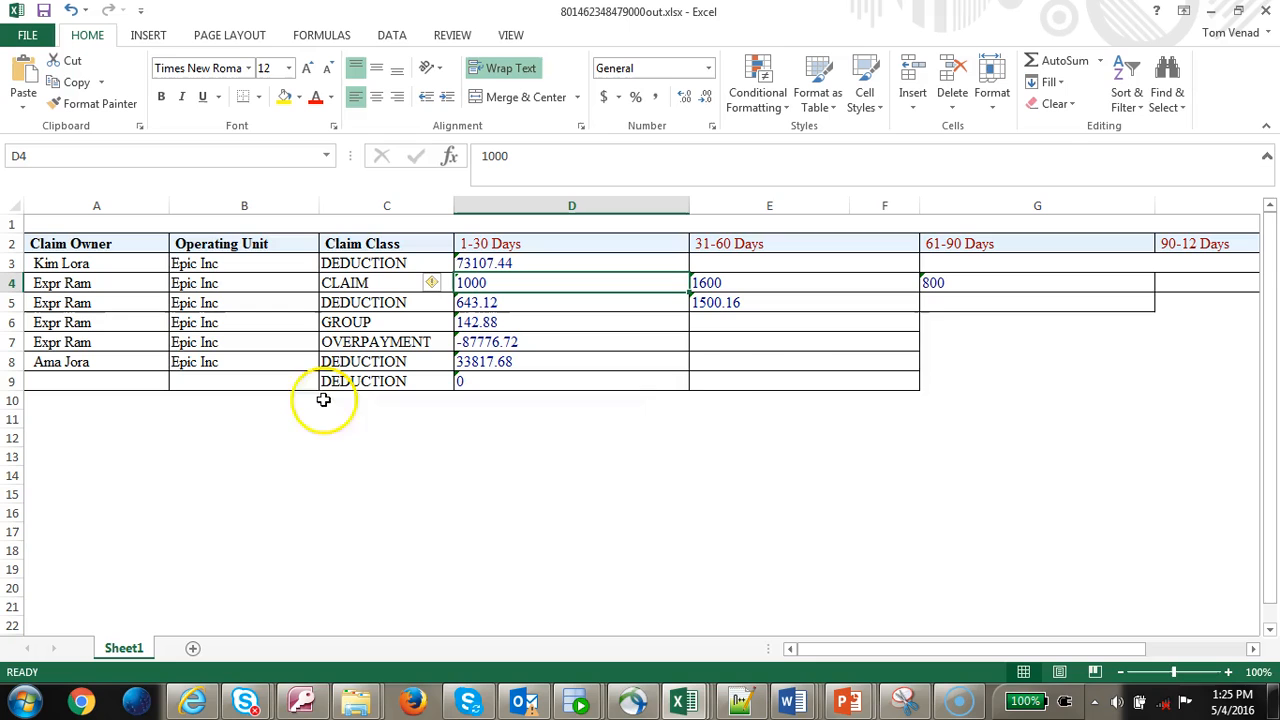
# - Find the GROUP class in row 6 and mark its 31-60 Days heading in the XML record
pyautogui.click(80, 323)
pyautogui.press('Right')
pyautogui.press('Right')
pyautogui.hotkey('alt', 'Tab')
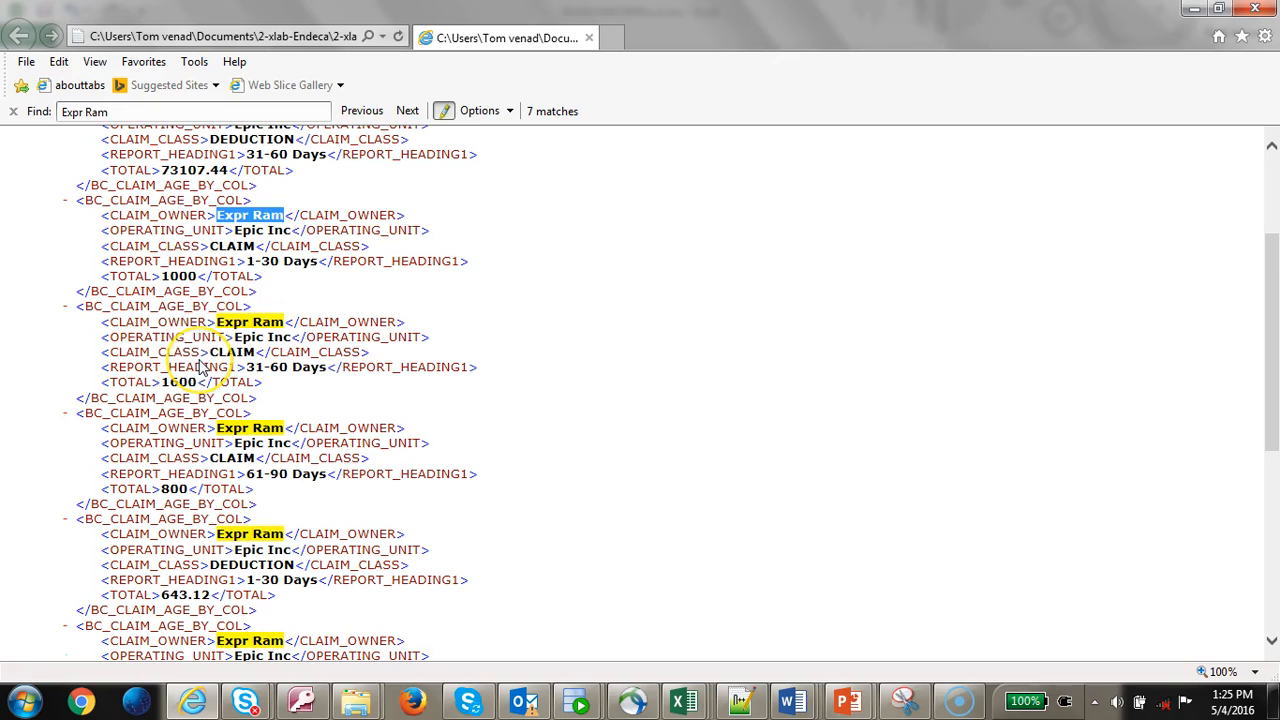
pyautogui.scroll(-5, 250, 400)
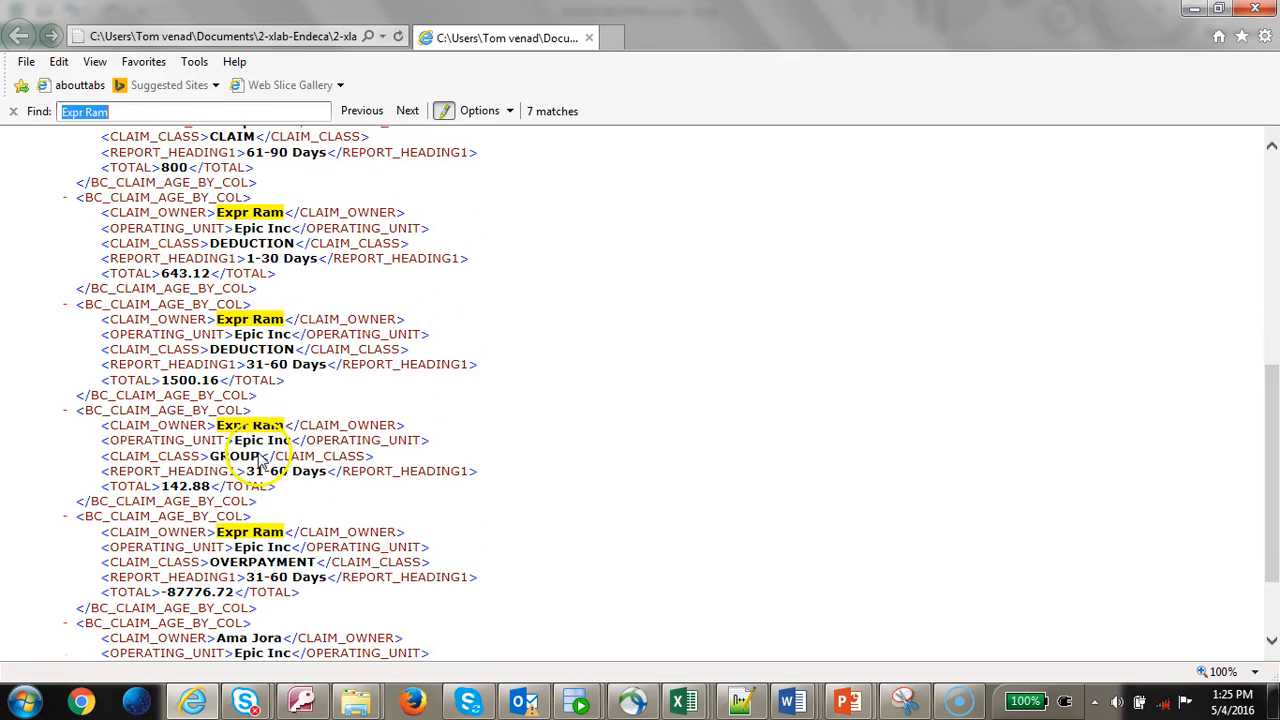
pyautogui.moveTo(246, 471); pyautogui.dragTo(340, 476)
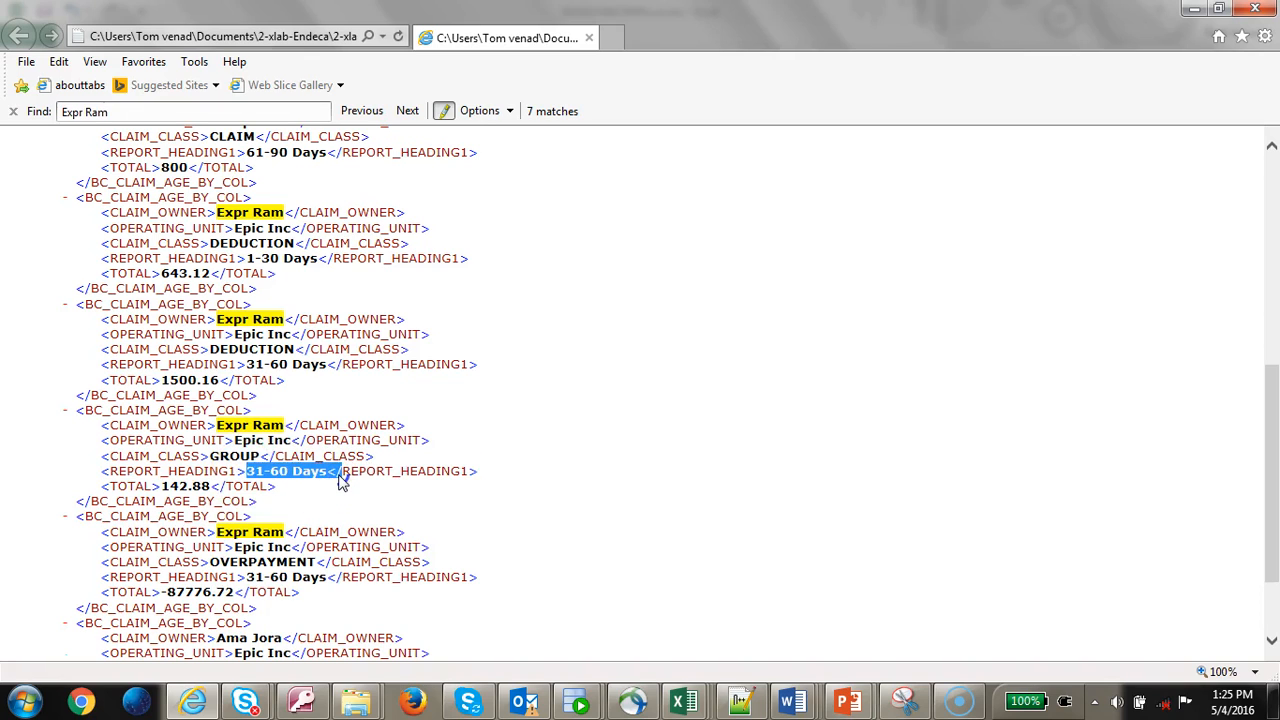
pyautogui.hotkey('alt', 'Tab')
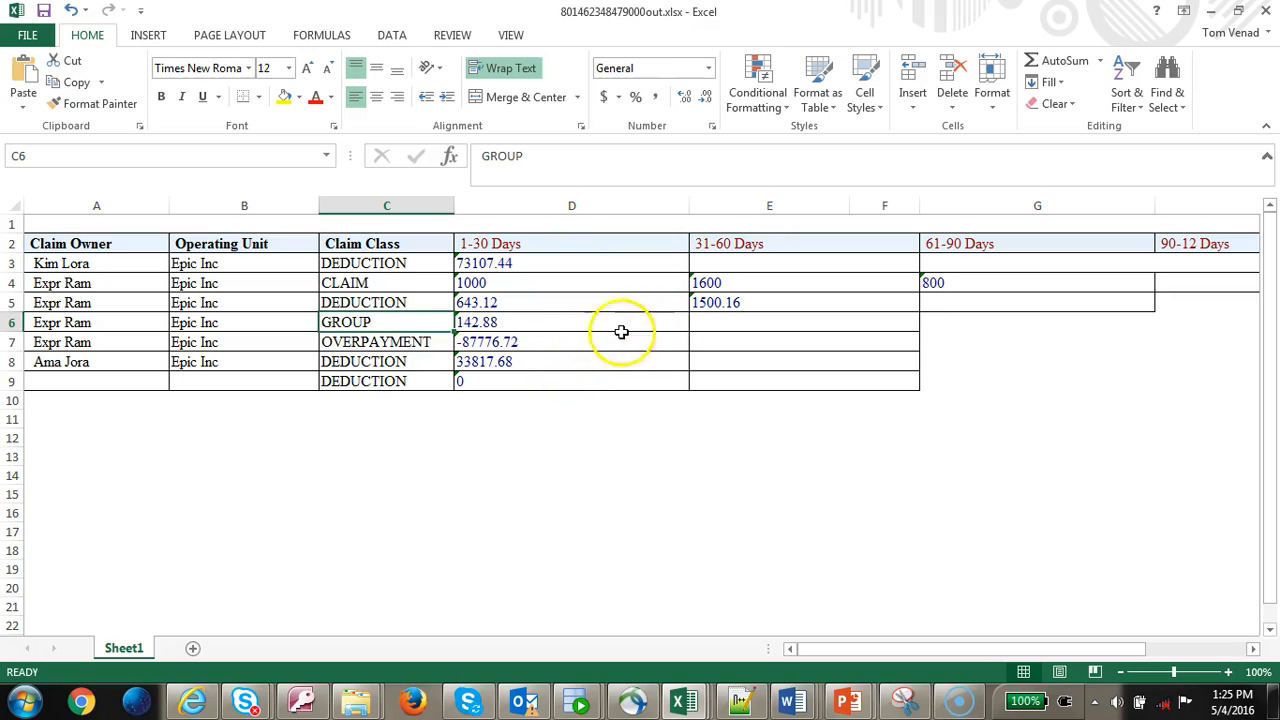
# - Copy the GROUP row's 142.88 from D6 into its 31-60 Days cell E6
pyautogui.click(514, 334)
pyautogui.click(557, 322)
pyautogui.click(700, 306)
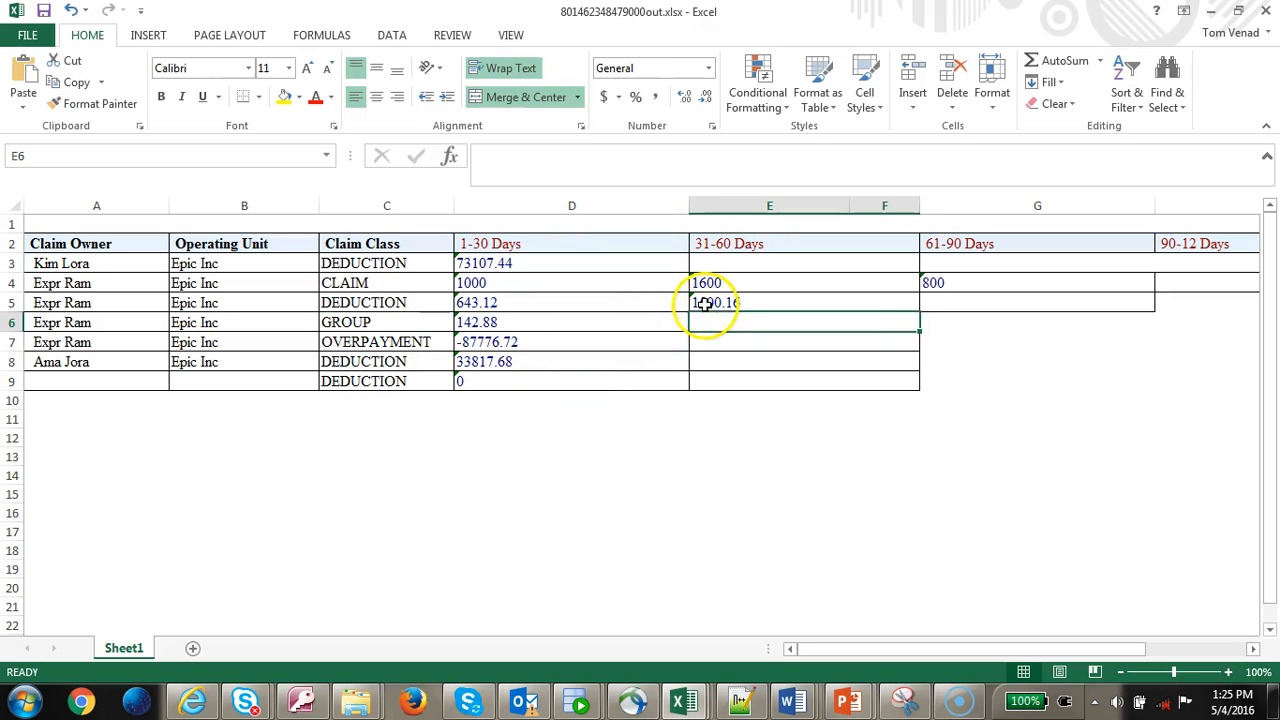
pyautogui.click(571, 326)
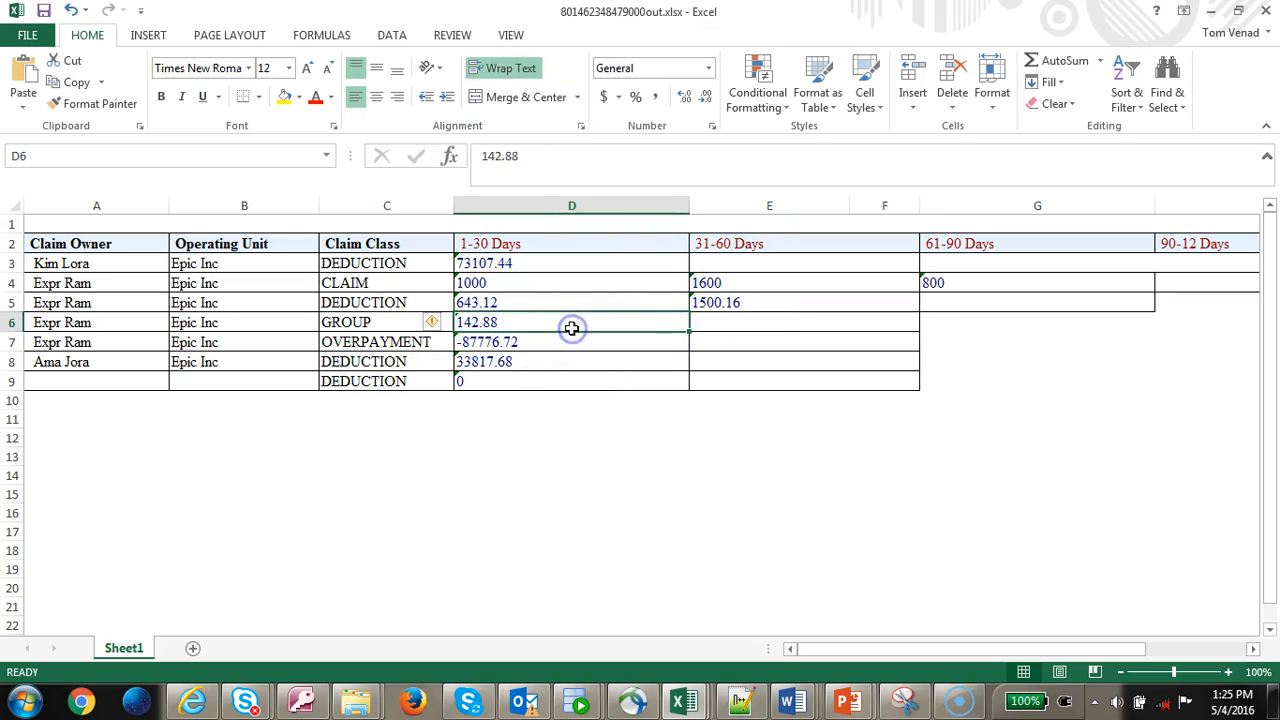
pyautogui.hotkey('ctrl', 'c')
pyautogui.click(711, 328)
pyautogui.hotkey('ctrl', 'v')
pyautogui.click(540, 316)
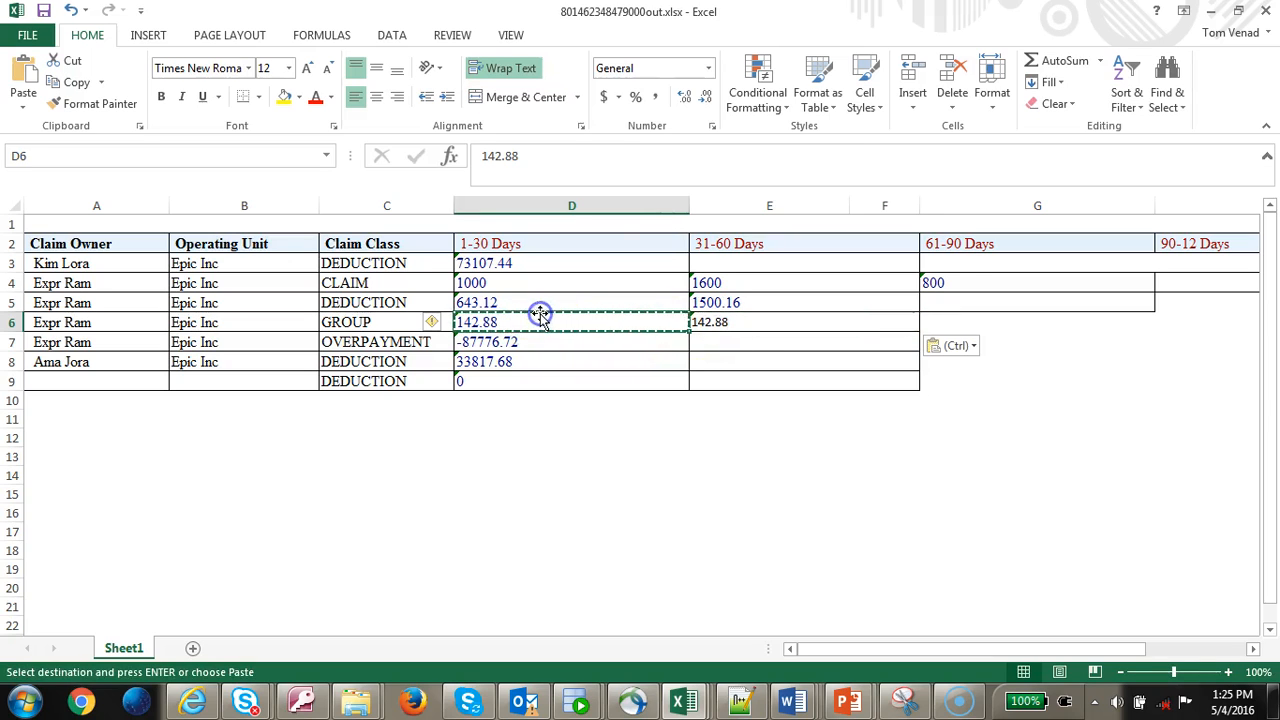
pyautogui.press('Escape')
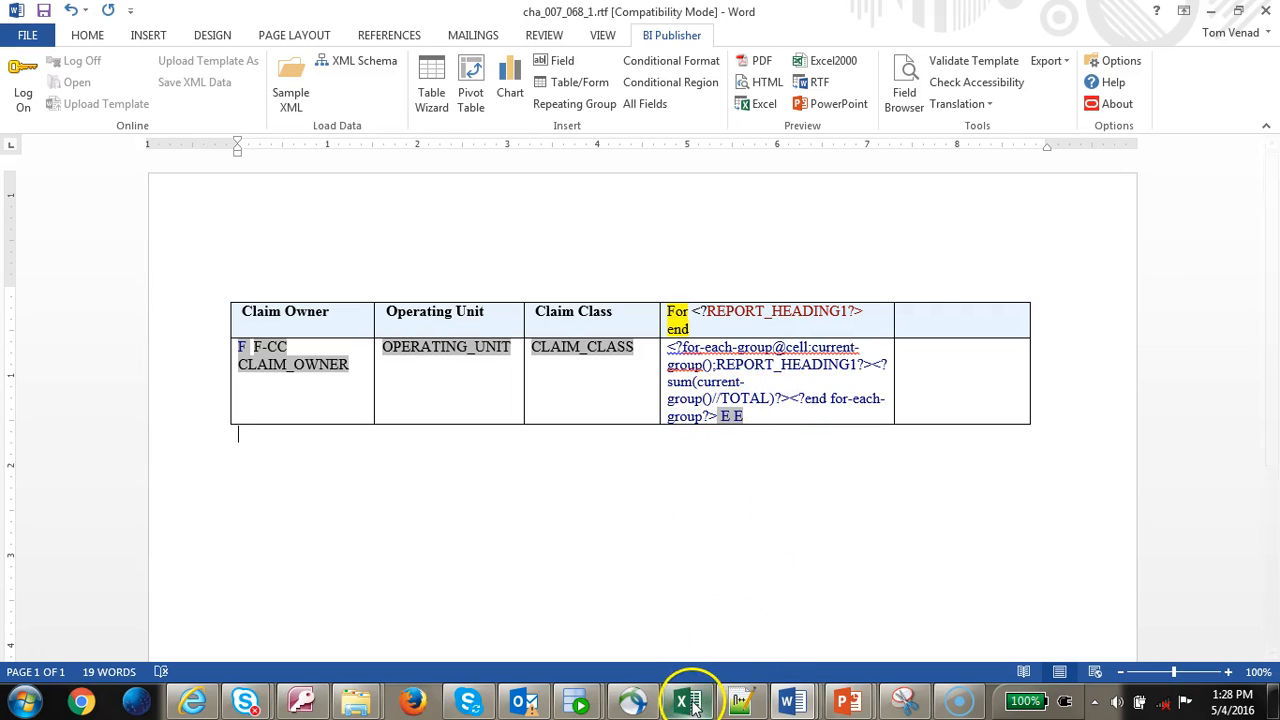
# - Edit the claim-class filter after current-group() in the aging sum, then select the F-CC field in Claim Owner
pyautogui.click(730, 363)
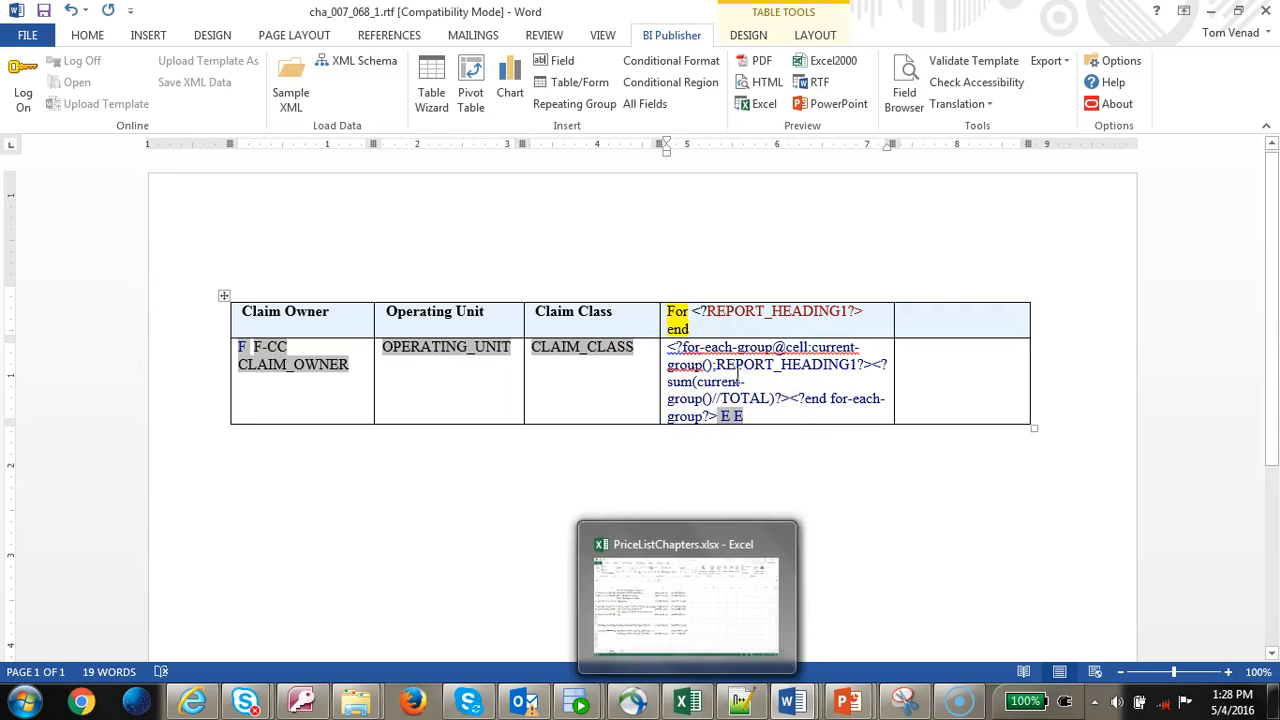
pyautogui.click(718, 397)
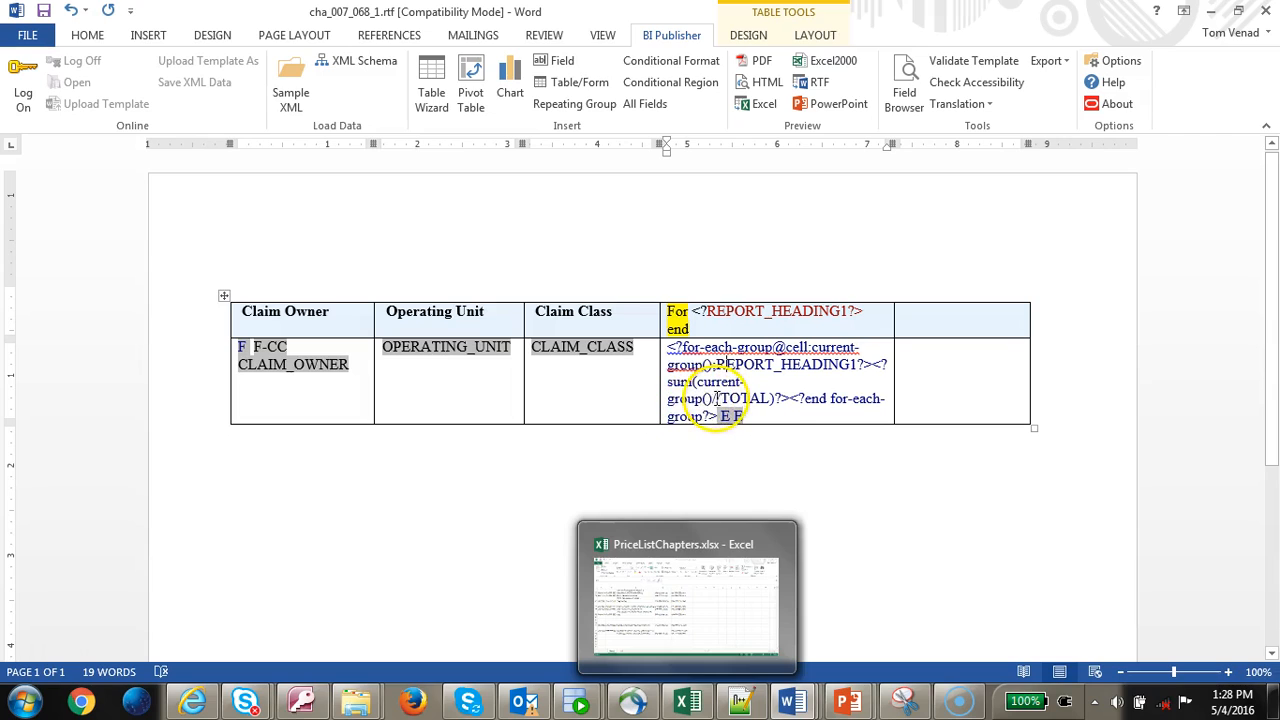
pyautogui.write('[')
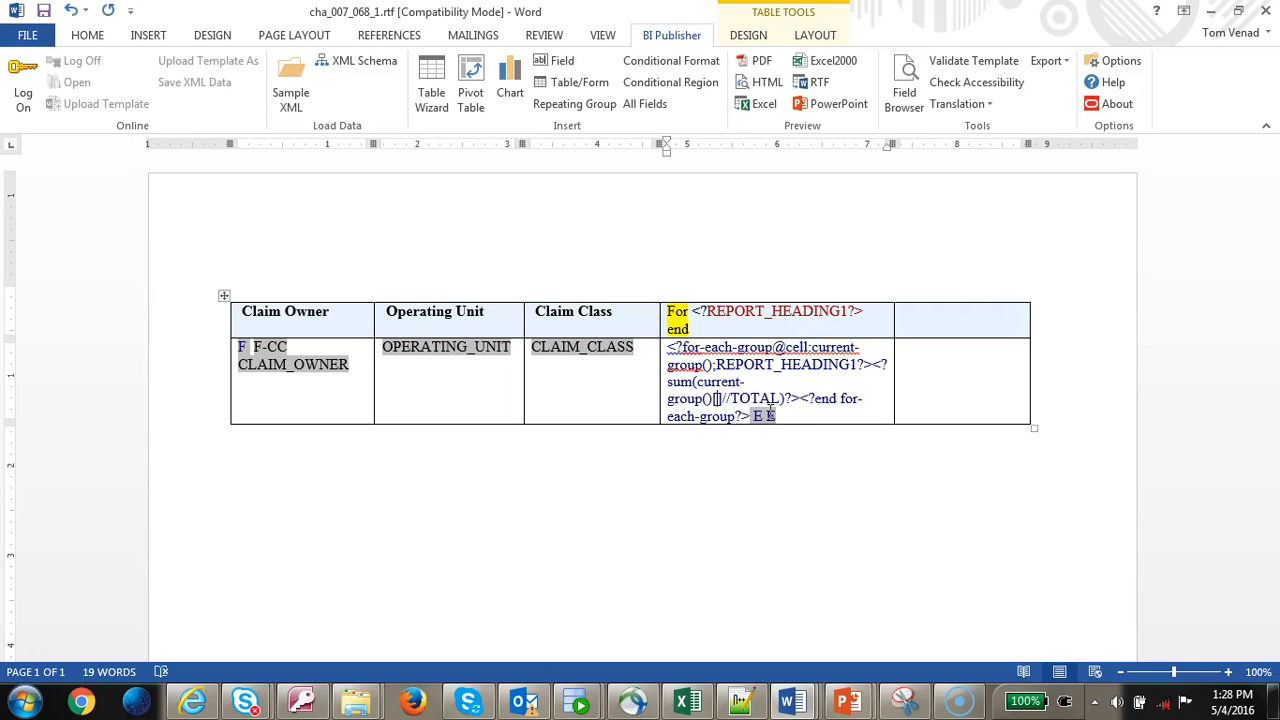
pyautogui.write('C')
pyautogui.press('BackSpace')
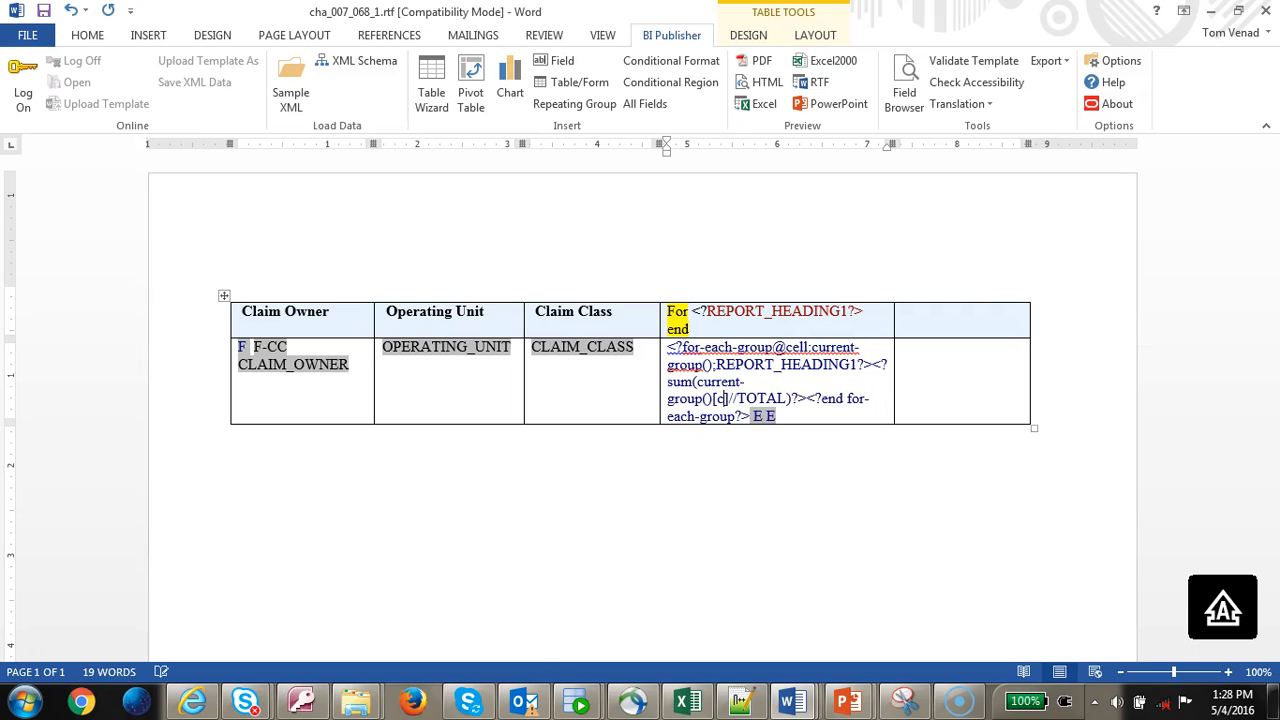
pyautogui.press('BackSpace')
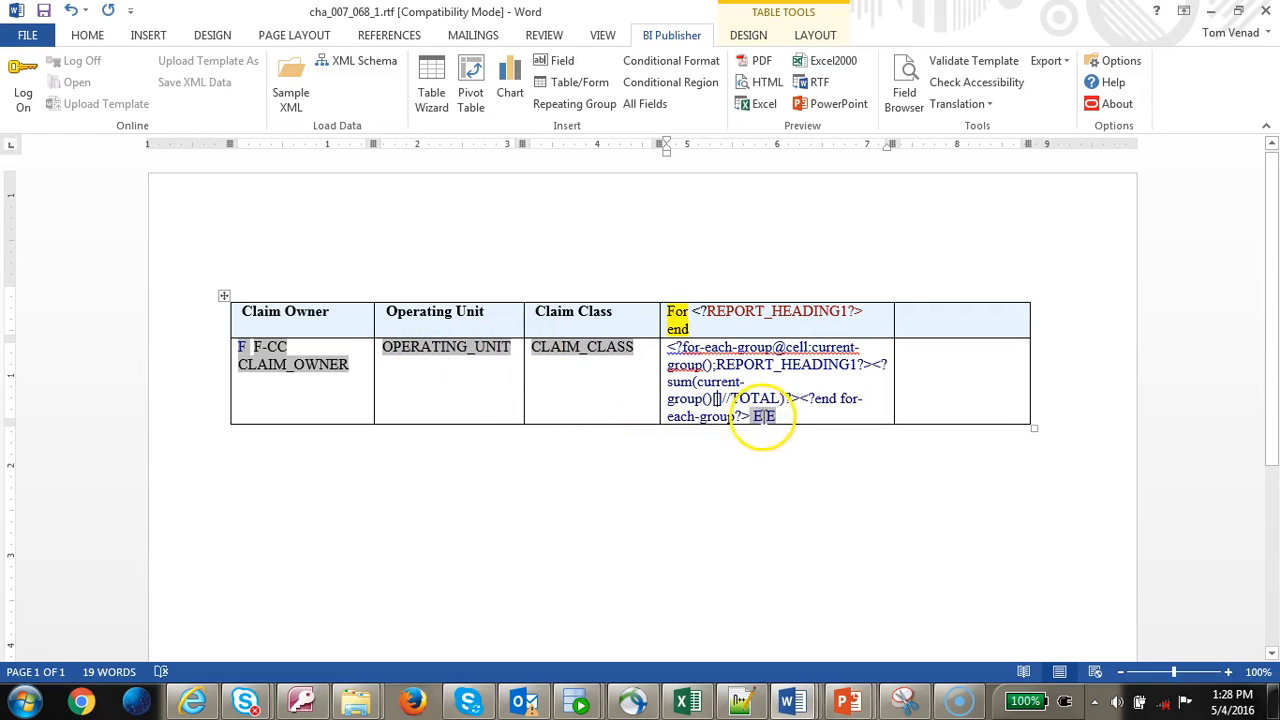
pyautogui.doubleClick(272, 347)
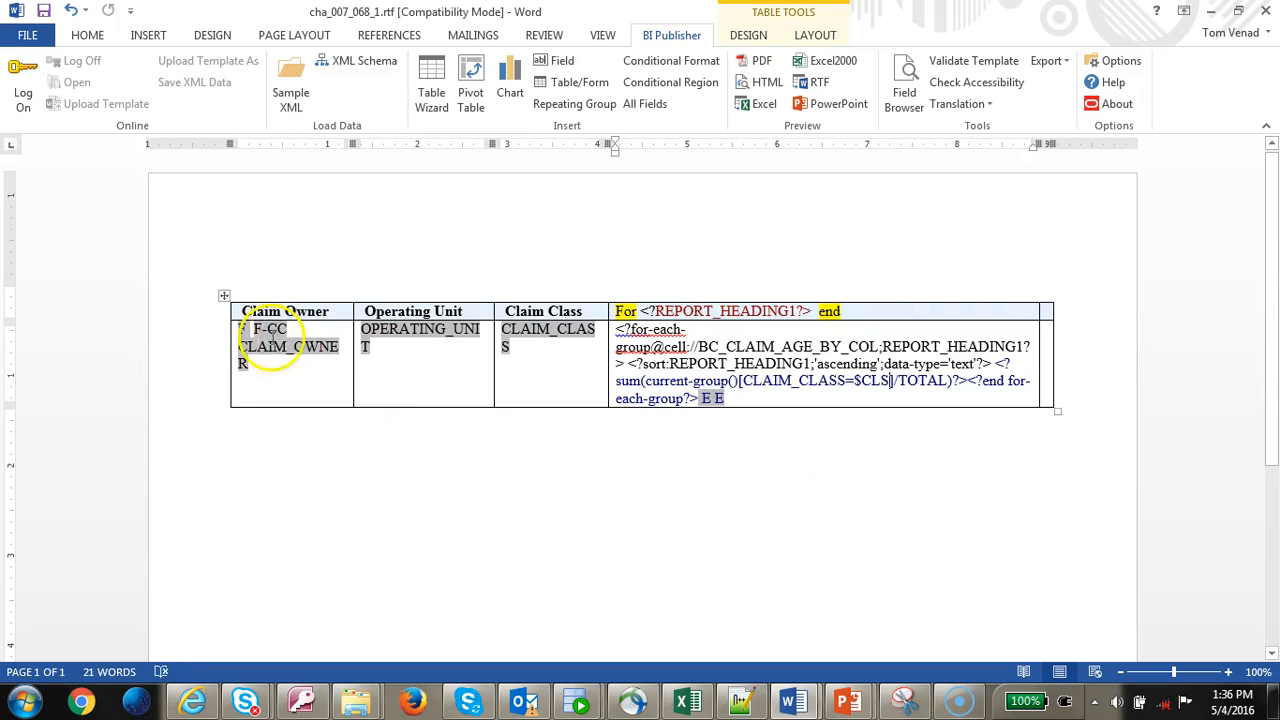
pyautogui.doubleClick(270, 329)
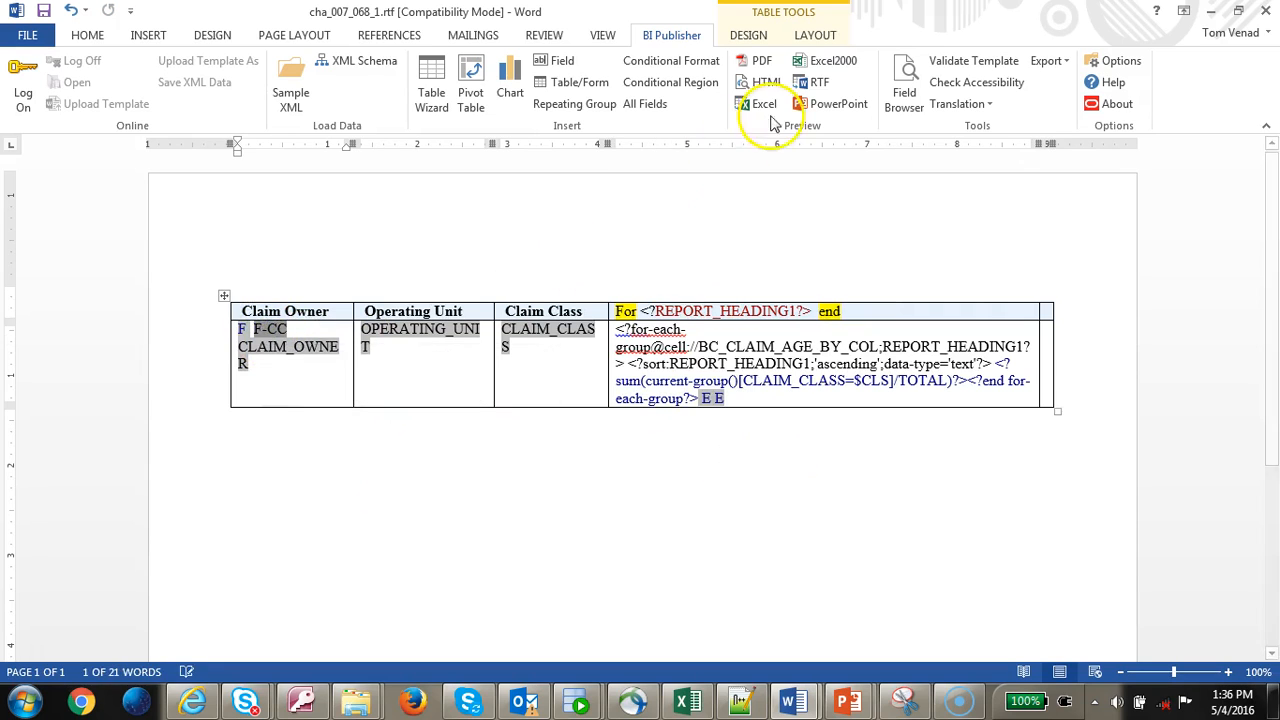
# - Inspect the F-CC field's code to see how the CLS claim-class variable is declared
pyautogui.click(907, 75)
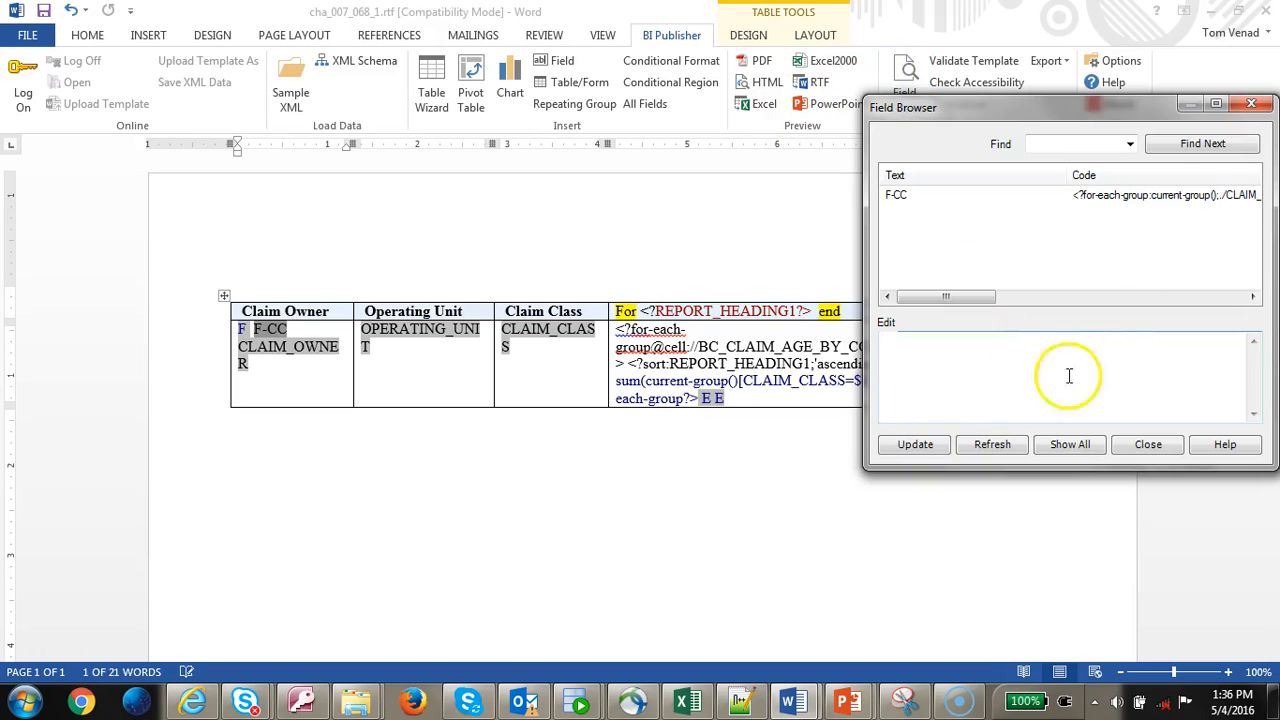
pyautogui.click(1200, 198)
pyautogui.click(1082, 362)
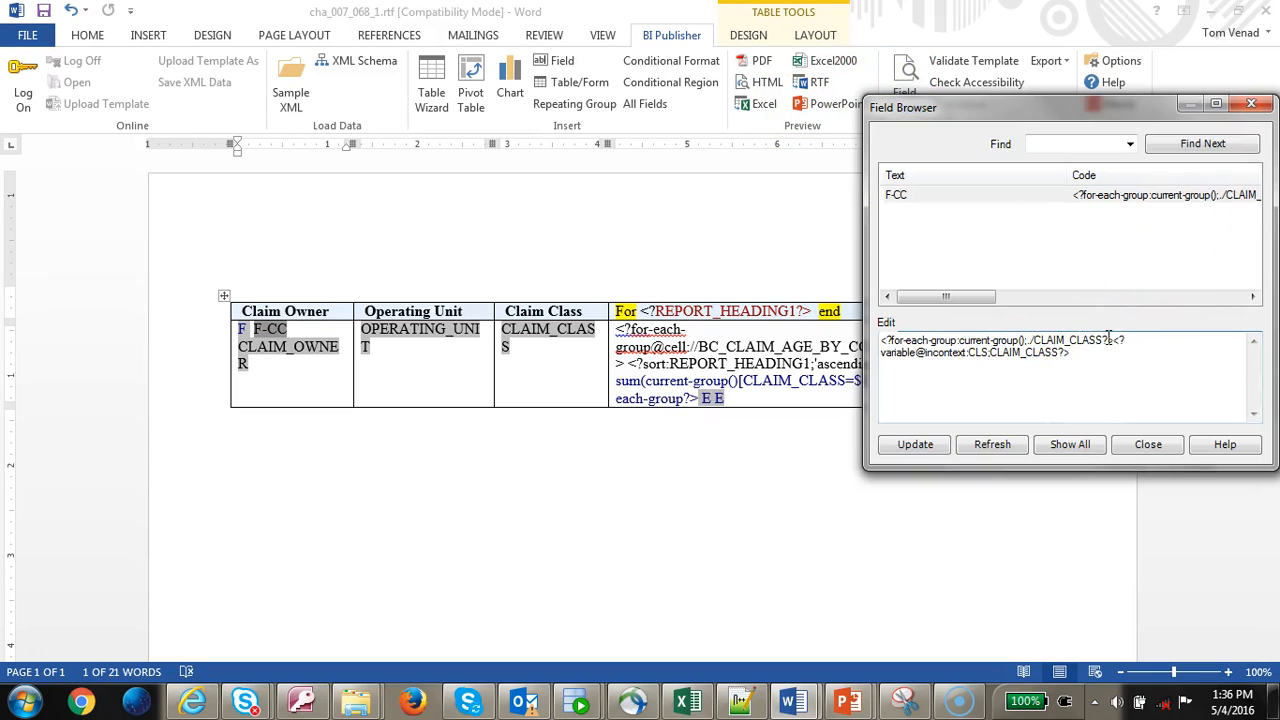
pyautogui.moveTo(1120, 336); pyautogui.dragTo(1115, 360)
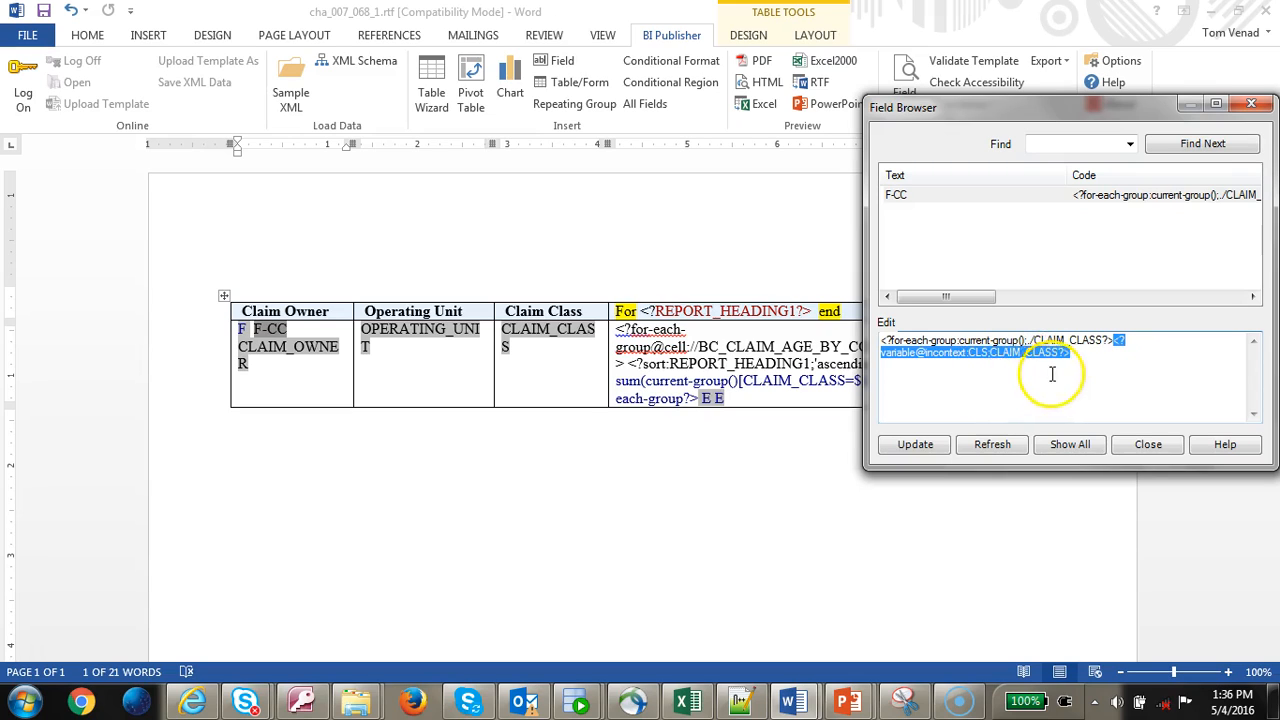
pyautogui.doubleClick(983, 362)
pyautogui.click(975, 352)
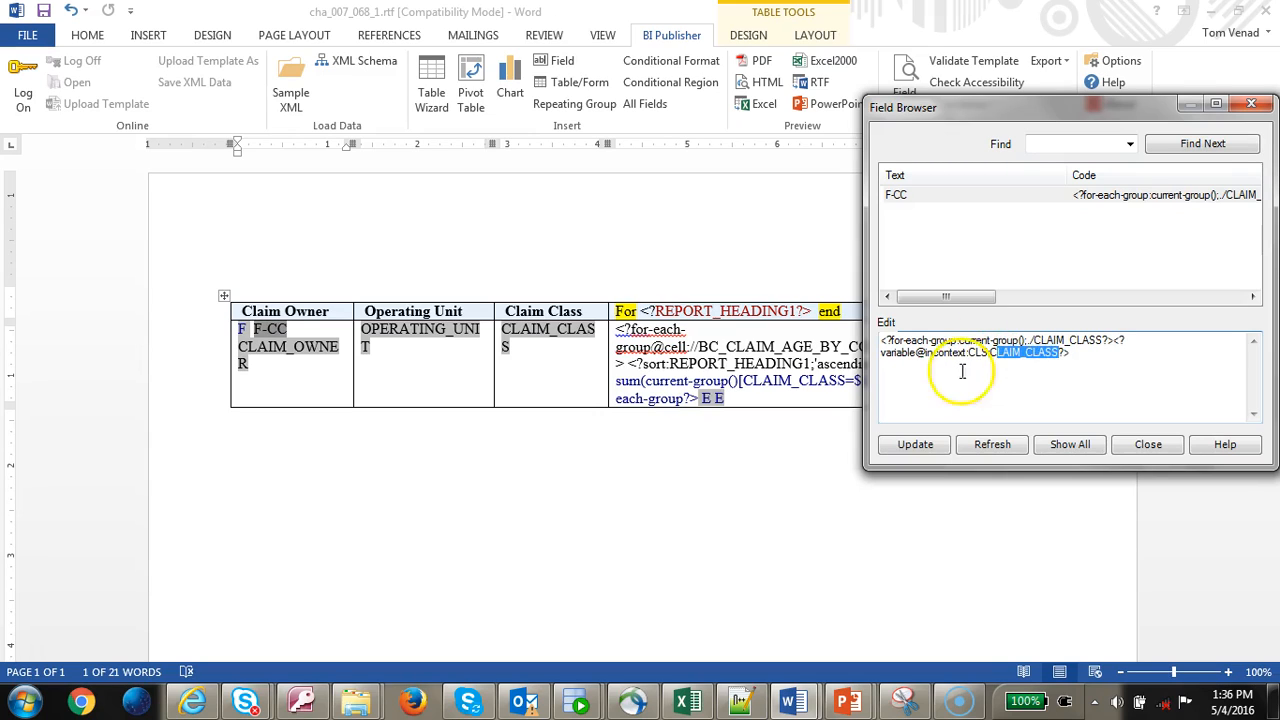
pyautogui.click(1148, 444)
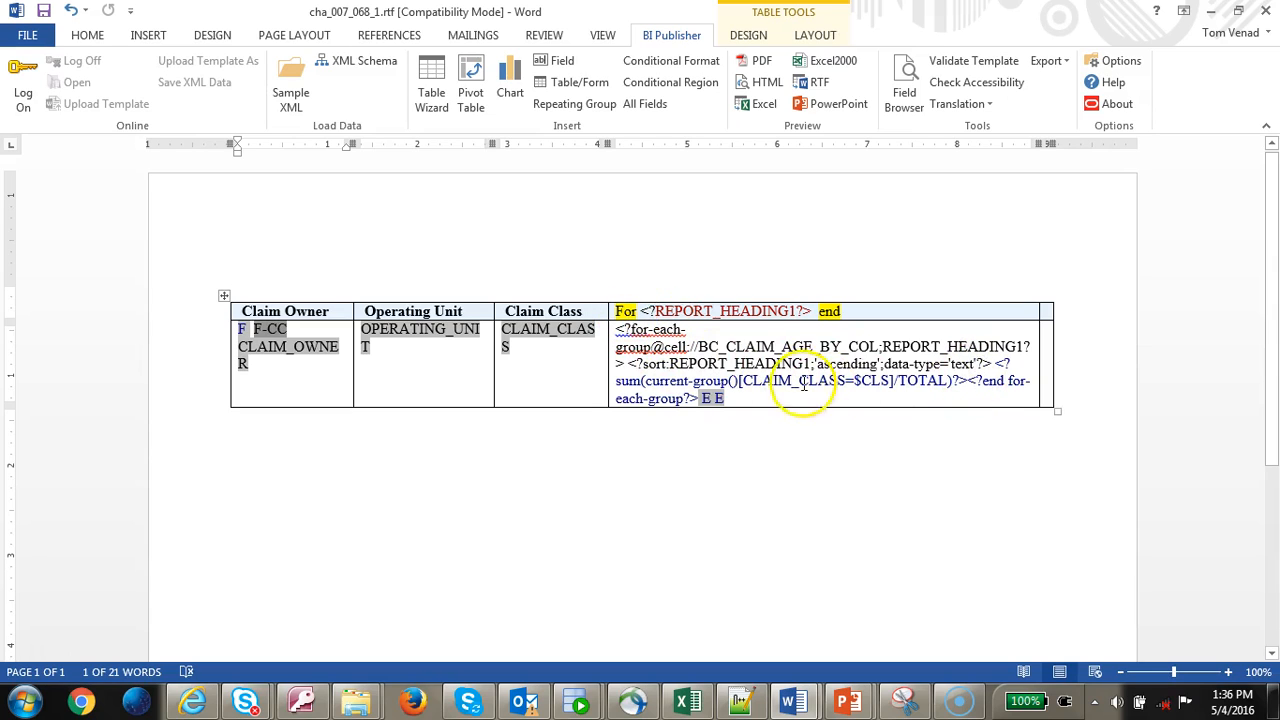
# - Check the [CLAIM_CLASS=$CLS] filter in the aging cell's sum, then generate an Excel preview
pyautogui.click(665, 347)
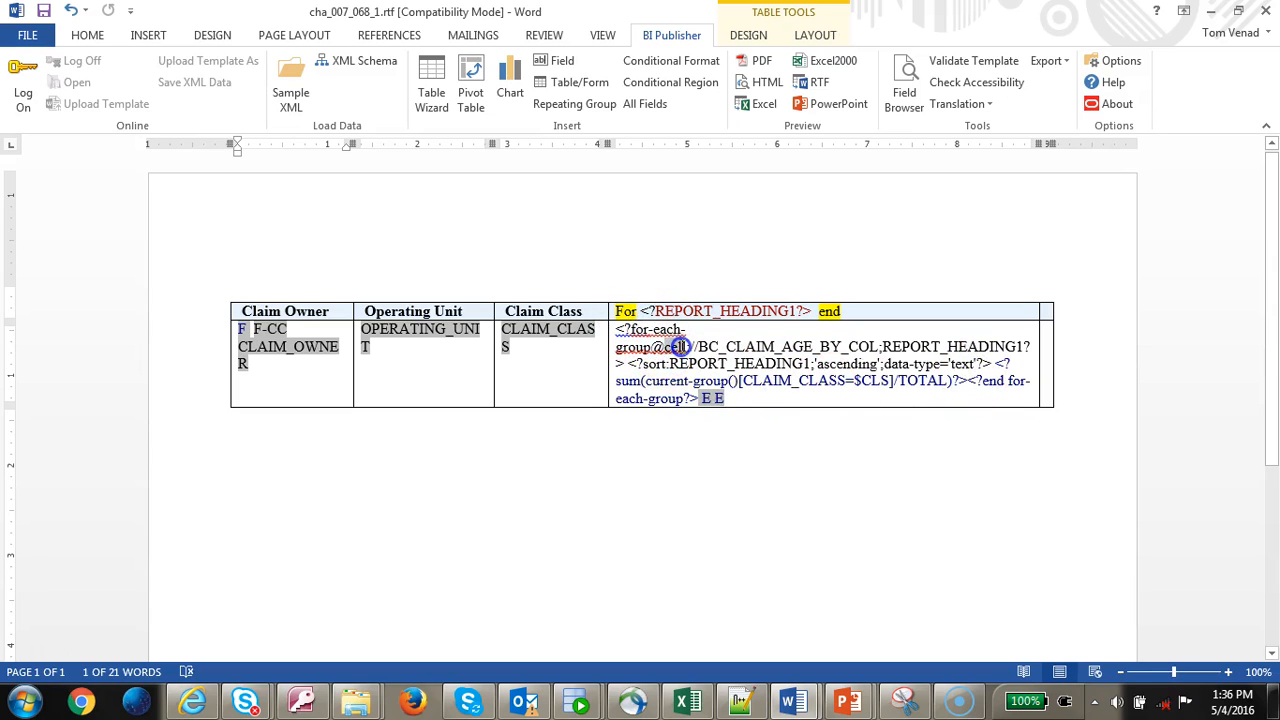
pyautogui.click(700, 490)
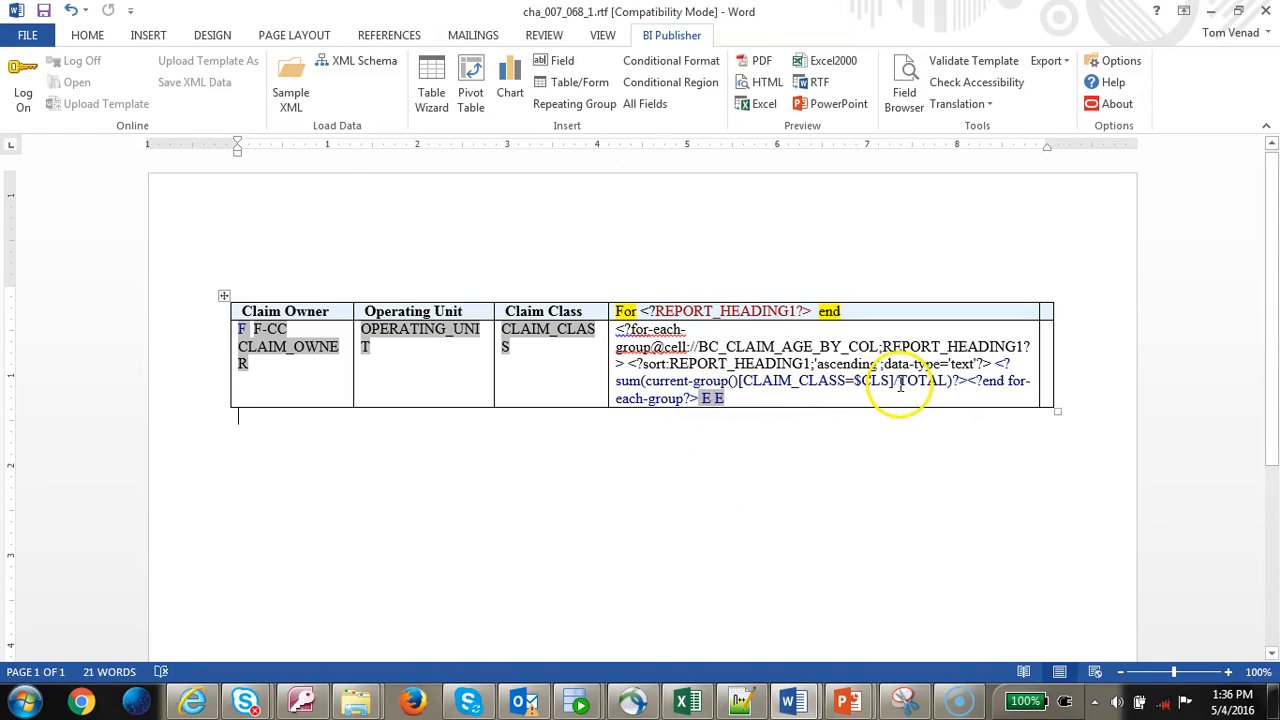
pyautogui.moveTo(895, 380); pyautogui.dragTo(727, 380)
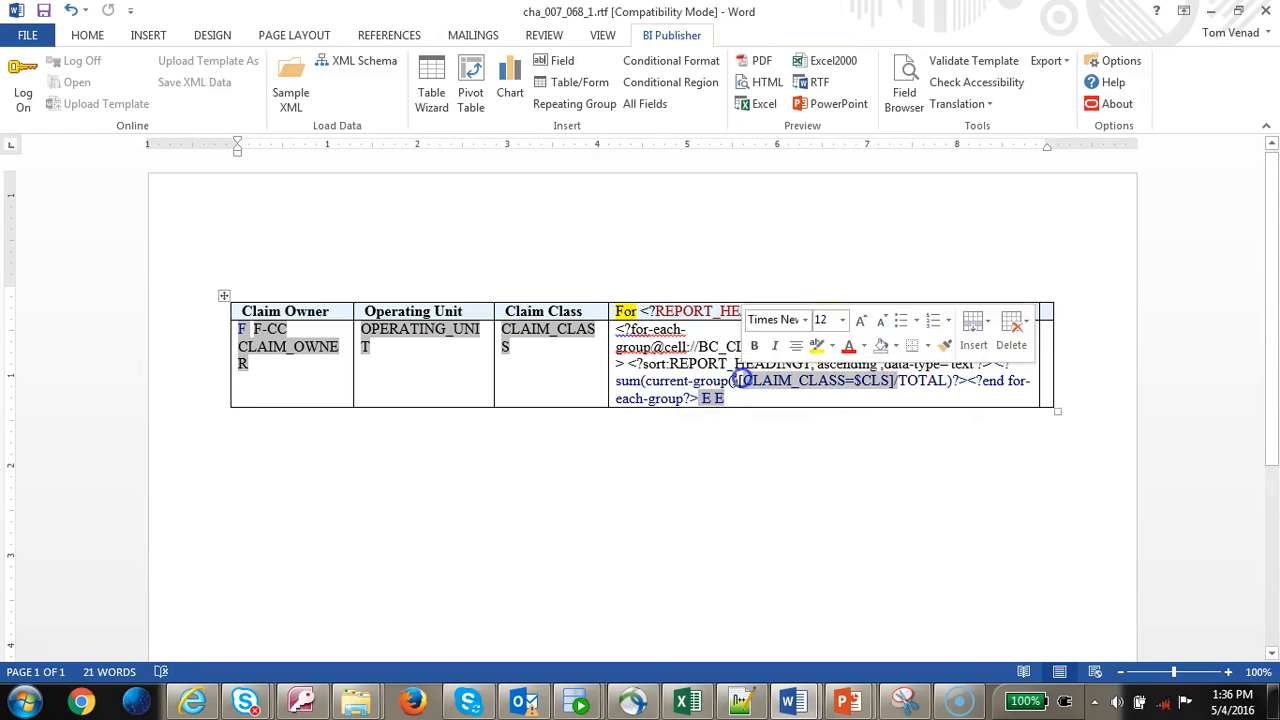
pyautogui.click(758, 200)
pyautogui.click(762, 104)
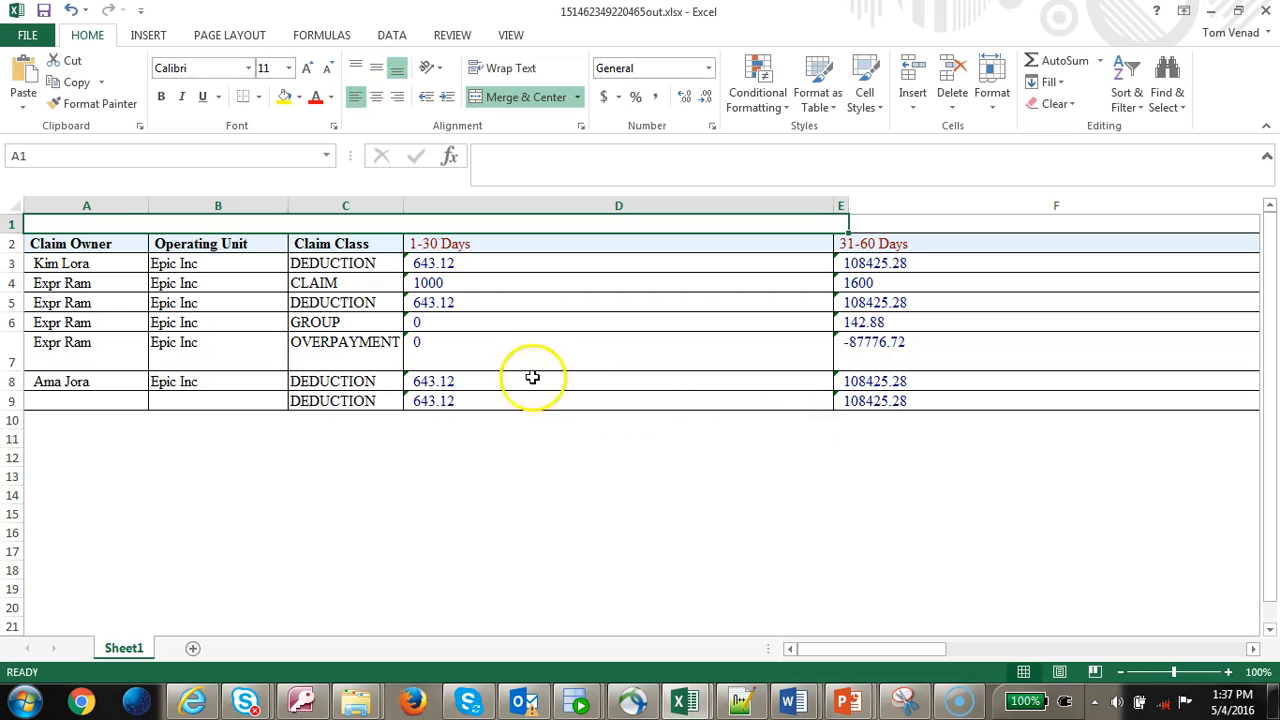
# - Check the 1-30 and 31-60 Days amounts for the GROUP, CLAIM and DEDUCTION rows, then return to Word
pyautogui.click(516, 328)
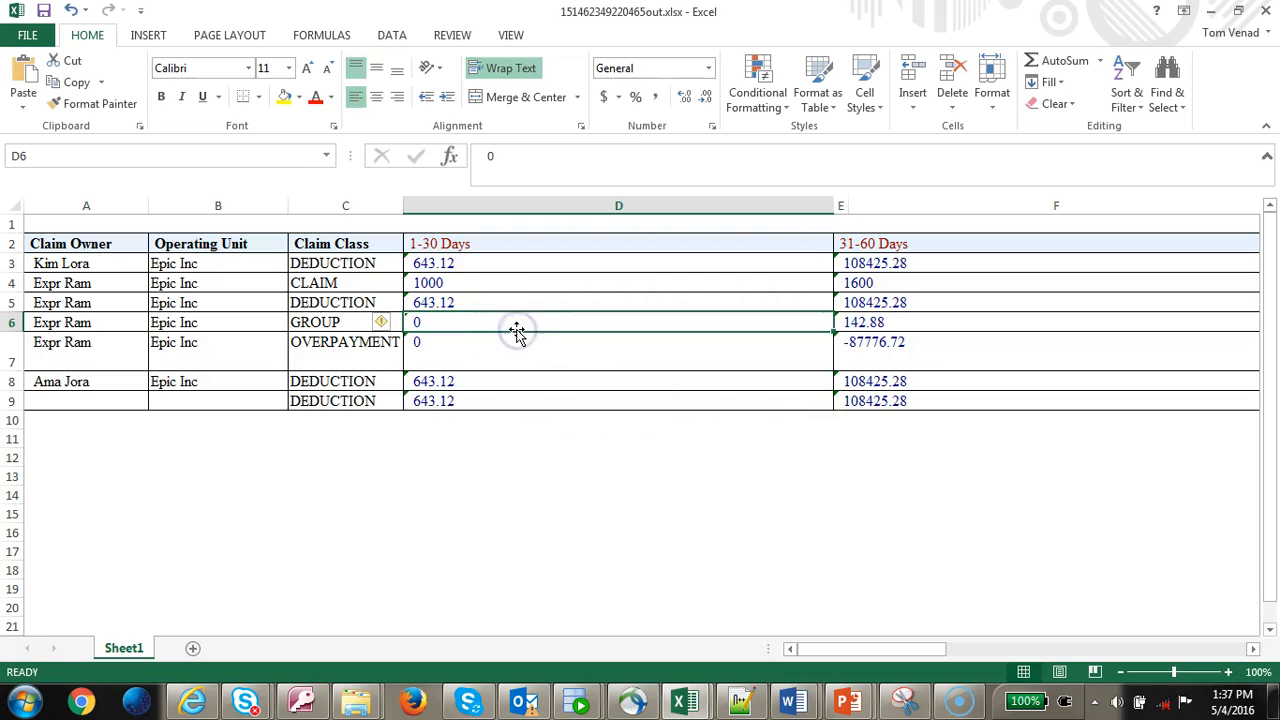
pyautogui.click(569, 279)
pyautogui.click(574, 265)
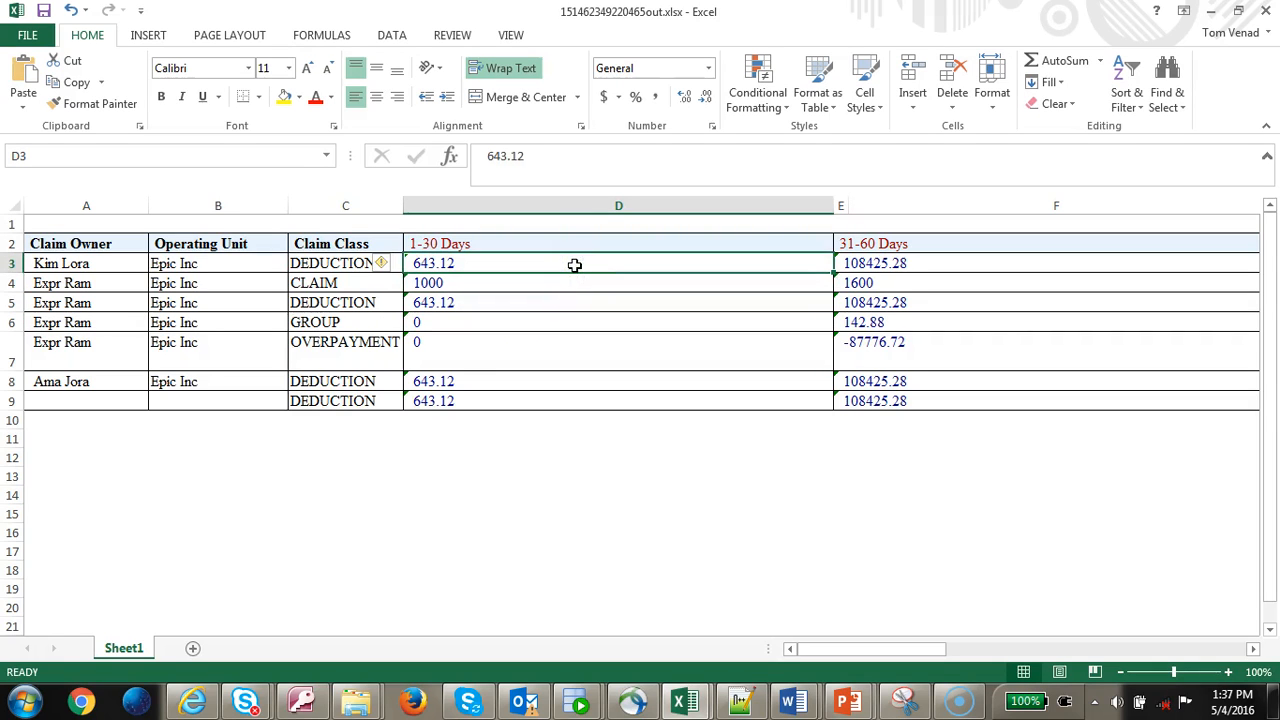
pyautogui.press('Down')
pyautogui.press('Down')
pyautogui.press('Down')
pyautogui.press('Right')
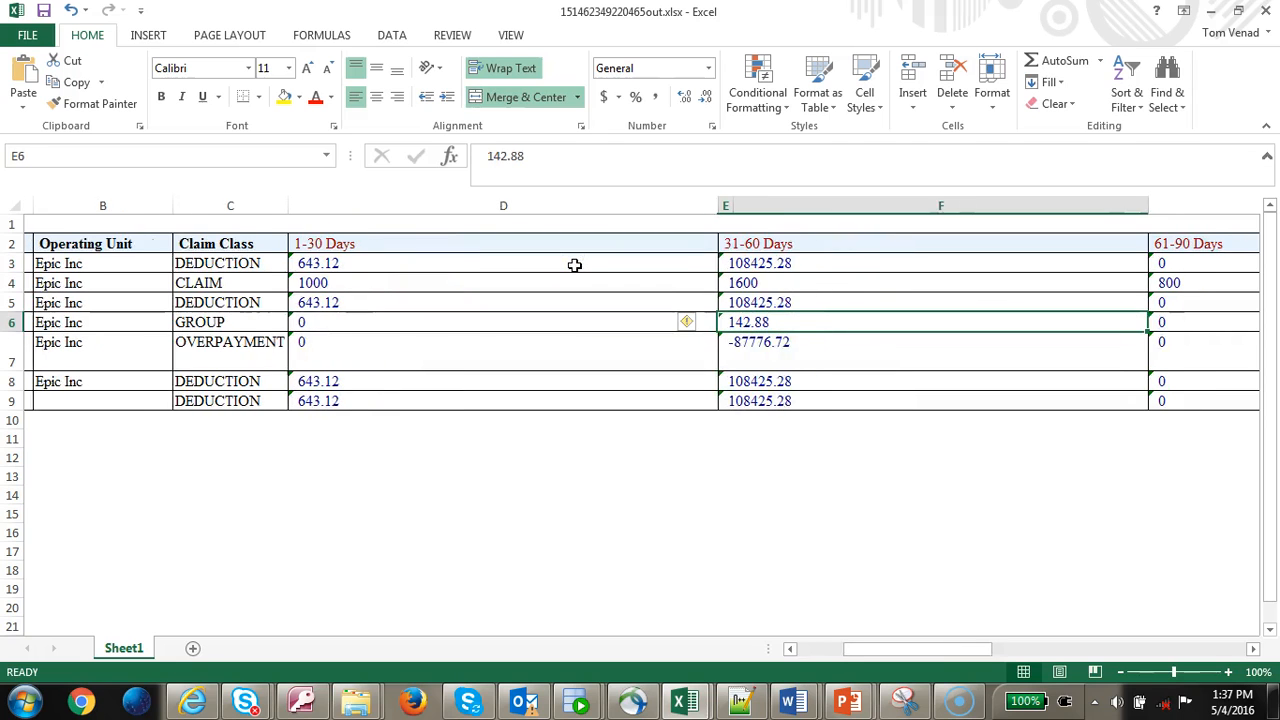
pyautogui.press('Up')
pyautogui.press('Up')
pyautogui.press('Up')
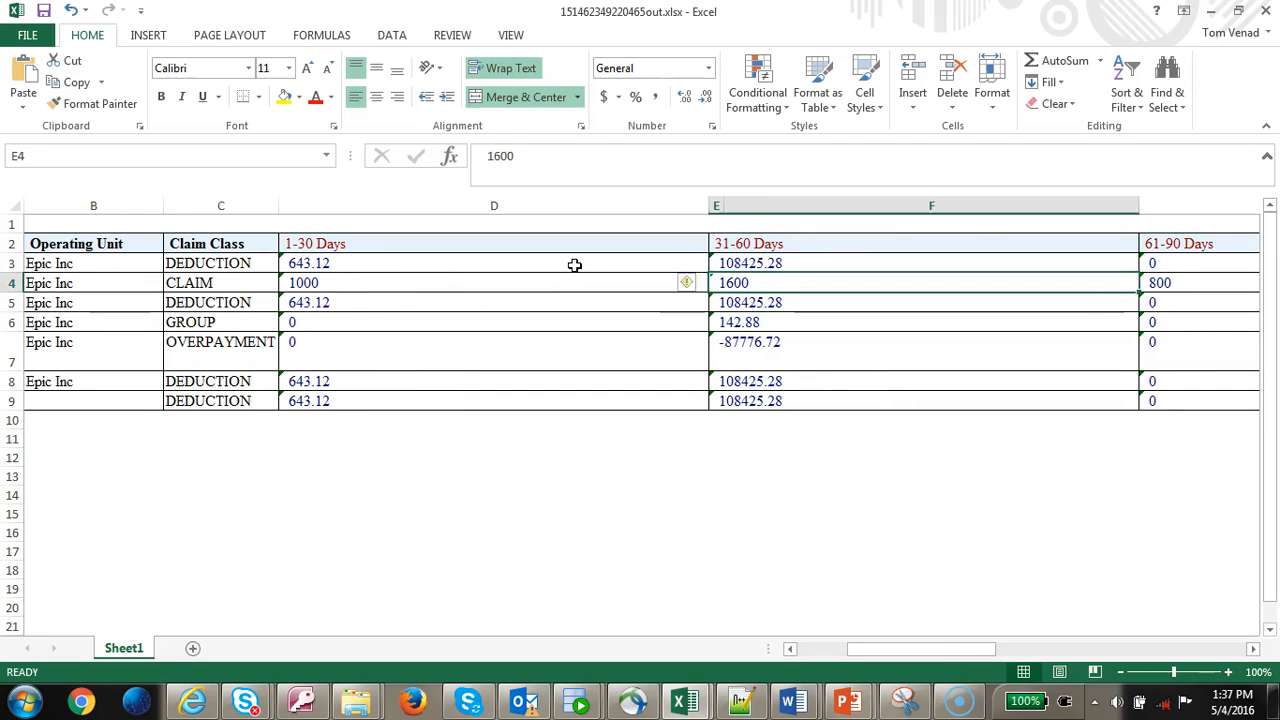
pyautogui.press('Left')
pyautogui.press('Right')
pyautogui.press('Down')
pyautogui.press('Down')
pyautogui.press('Down')
pyautogui.press('Down')
pyautogui.press('Down')
pyautogui.press('Up')
pyautogui.press('Up')
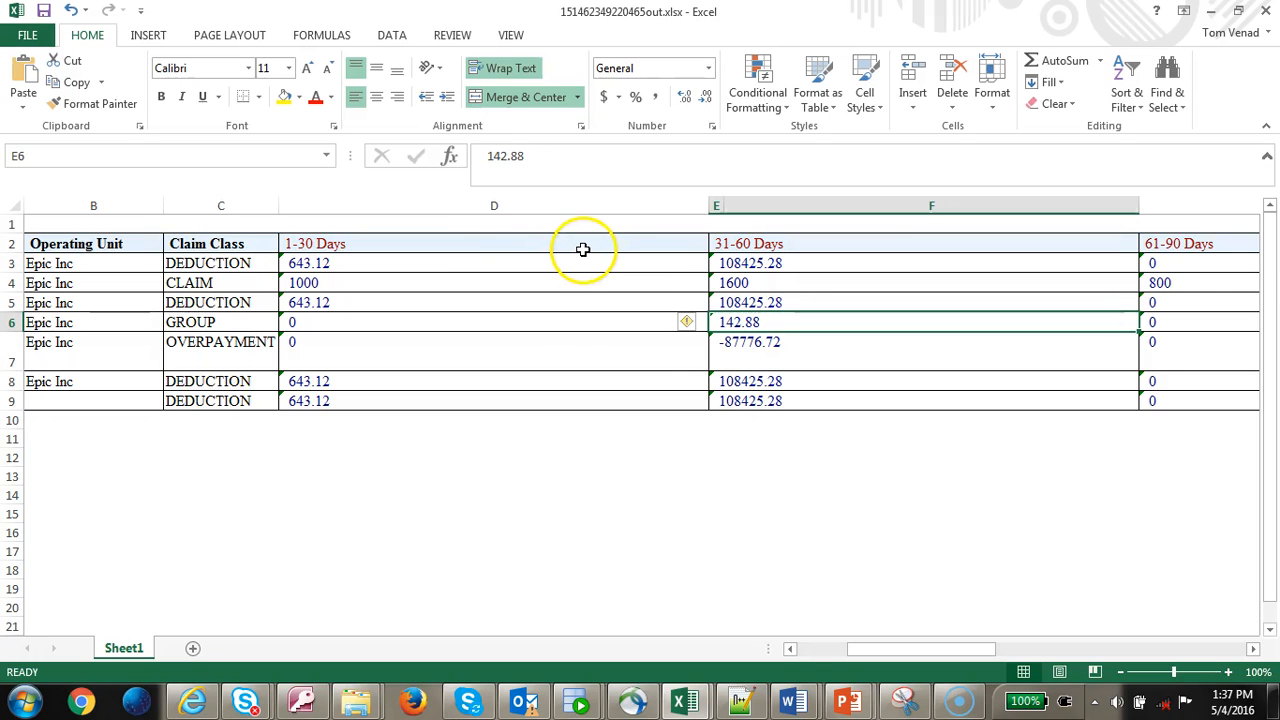
pyautogui.hotkey('alt', 'Tab')
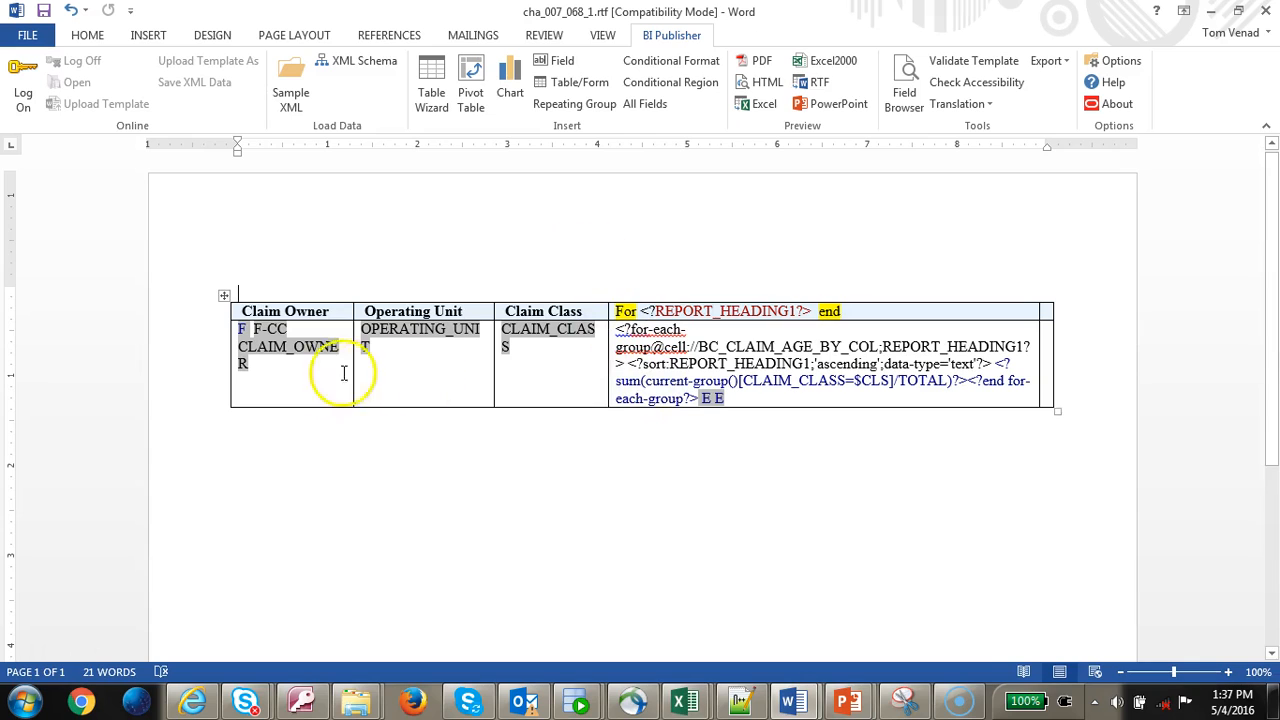
# - Copy the <?variable@incontext:CLS;CLAIM_CLASS?> declaration from the F-CC group field's code
pyautogui.click(241, 329)
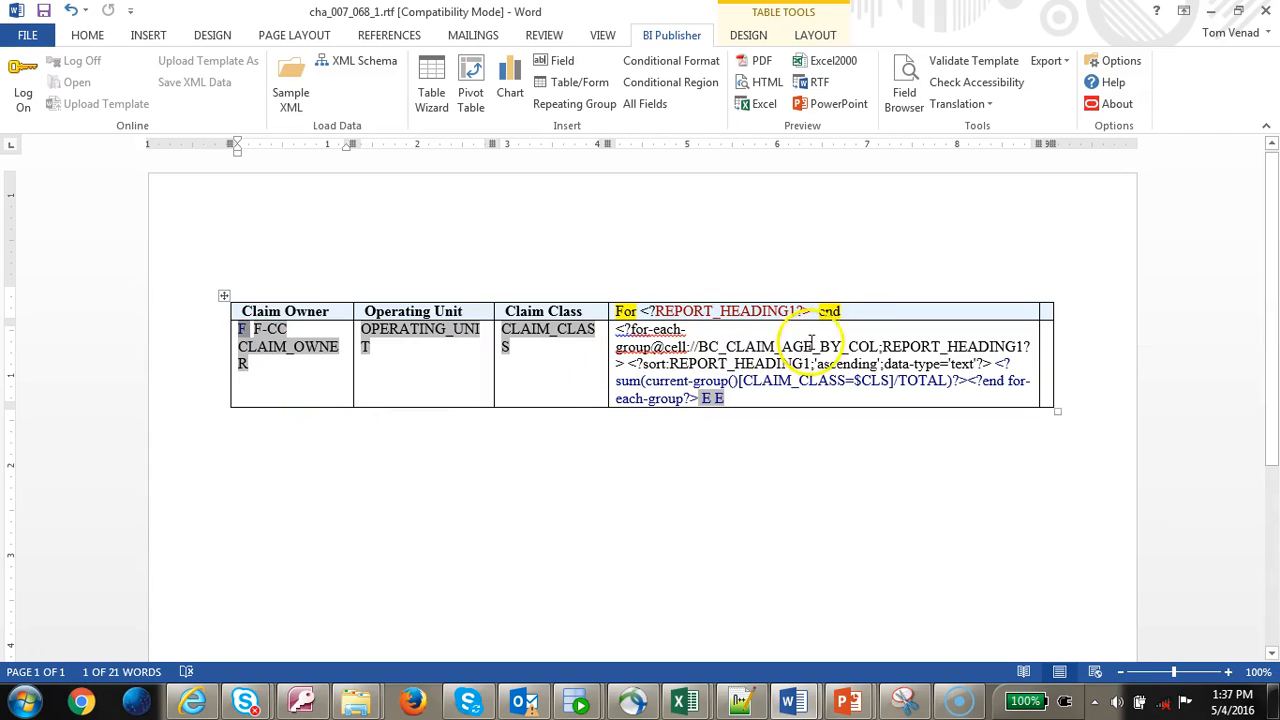
pyautogui.click(742, 381)
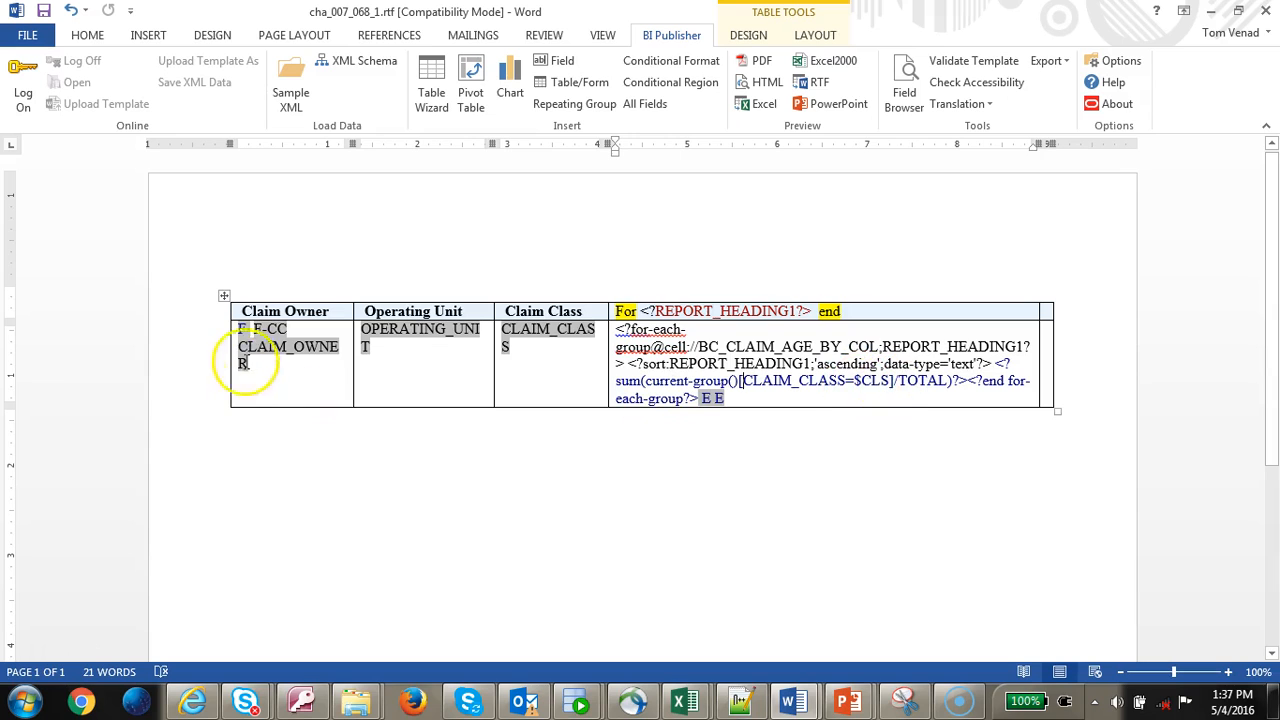
pyautogui.click(236, 330)
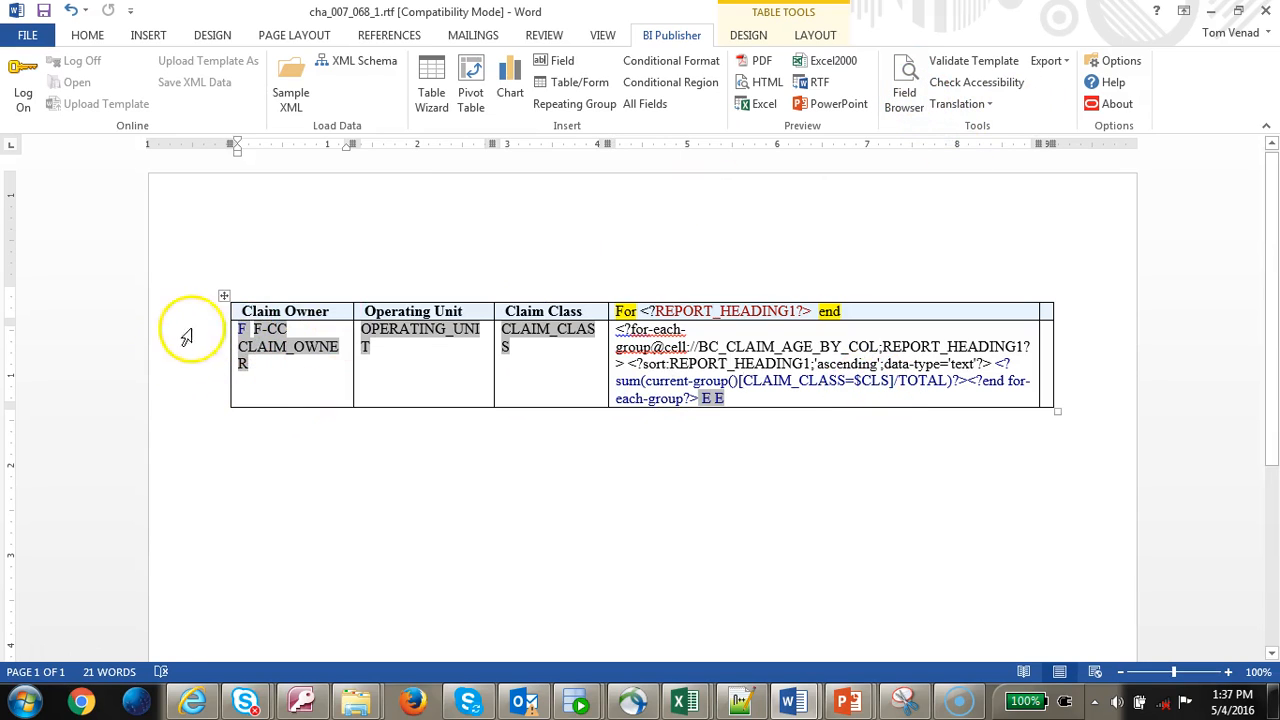
pyautogui.click(268, 330)
pyautogui.click(903, 95)
pyautogui.click(1140, 200)
pyautogui.click(1094, 358)
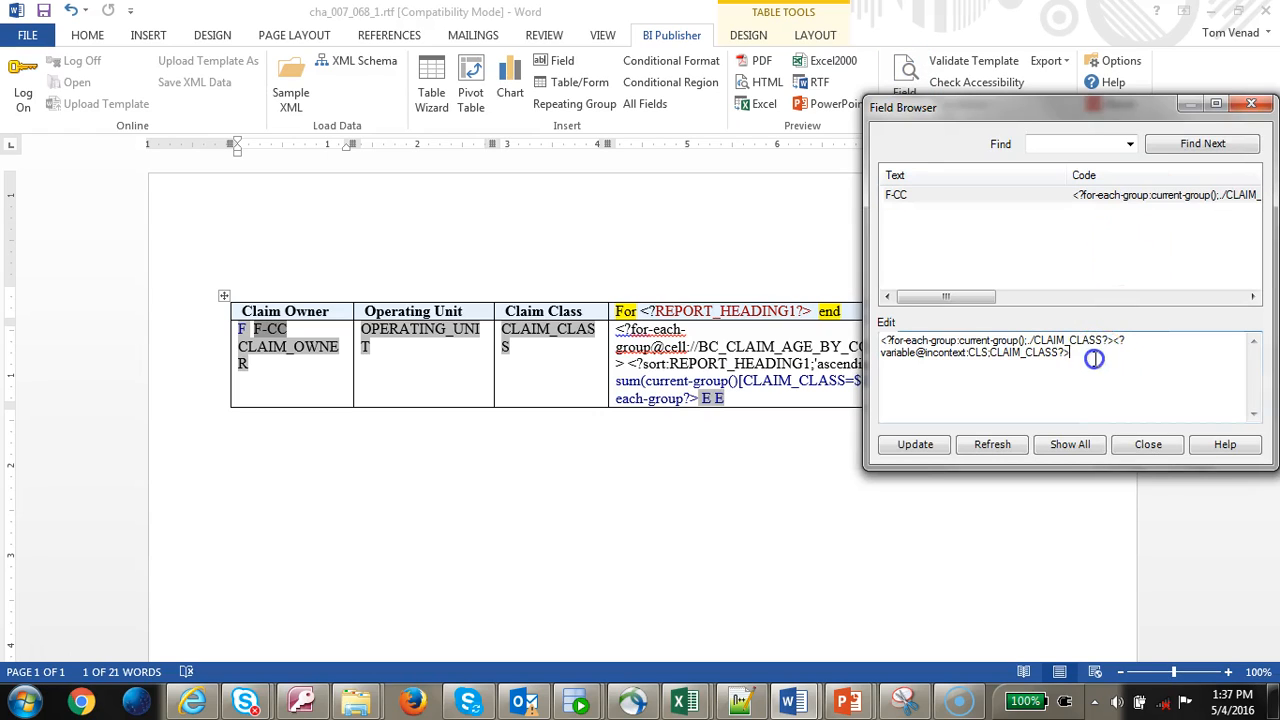
pyautogui.moveTo(1123, 343); pyautogui.dragTo(1116, 357)
pyautogui.click(1148, 444)
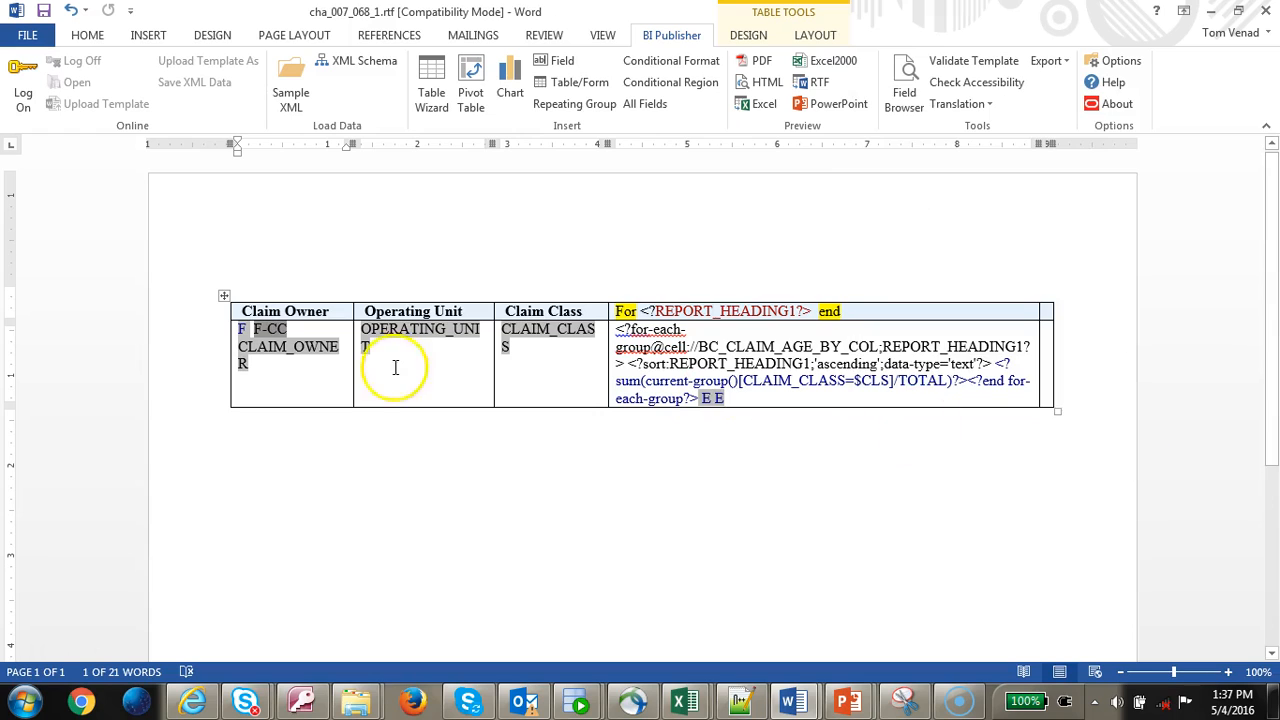
# - Paste the variable after CLAIM_OWNER?> in the F field's code and rename it CUS
pyautogui.click(246, 331)
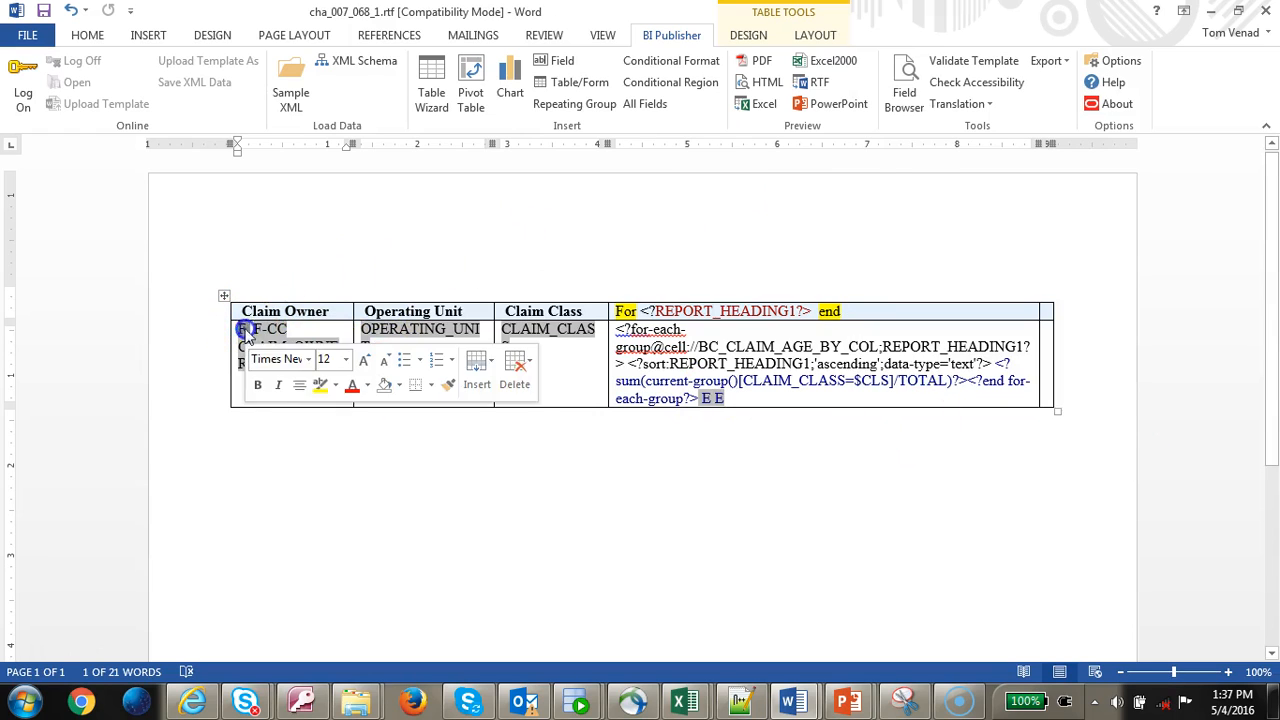
pyautogui.click(905, 114)
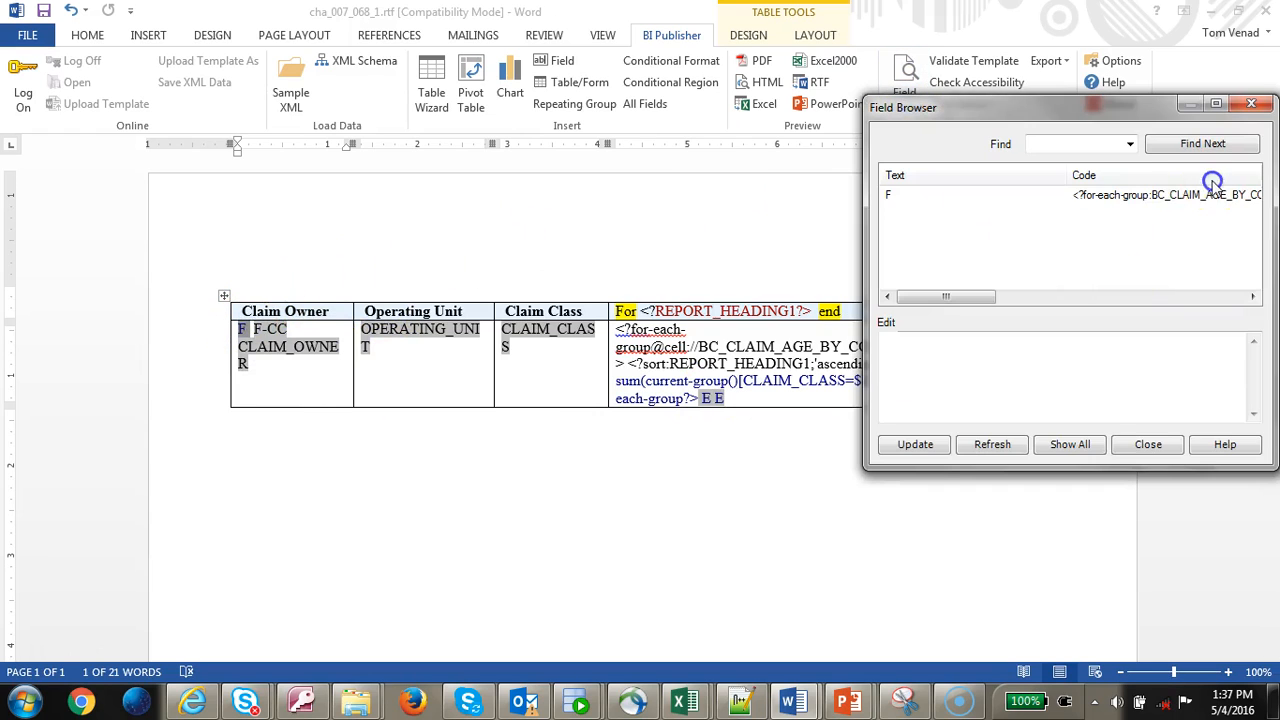
pyautogui.click(1206, 195)
pyautogui.write('<?variable@incontext:CC;CLAIM_CLASS?>')
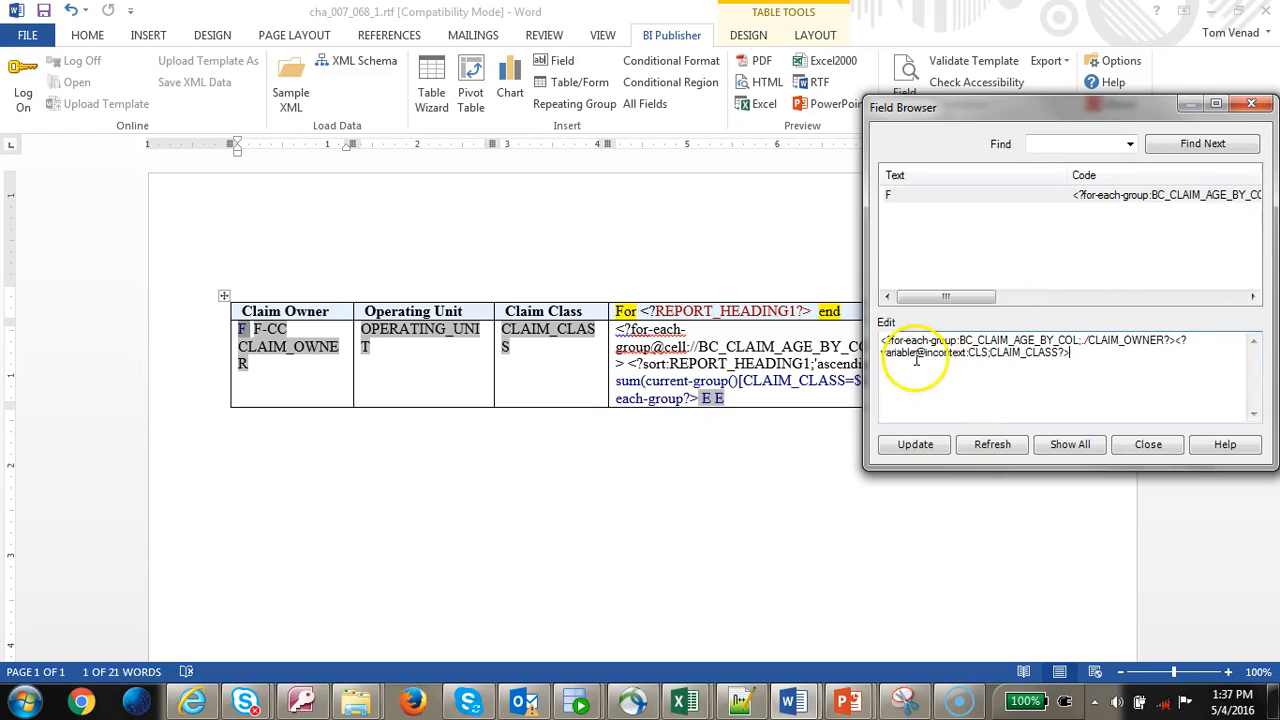
pyautogui.write('US')
pyautogui.click(1026, 355)
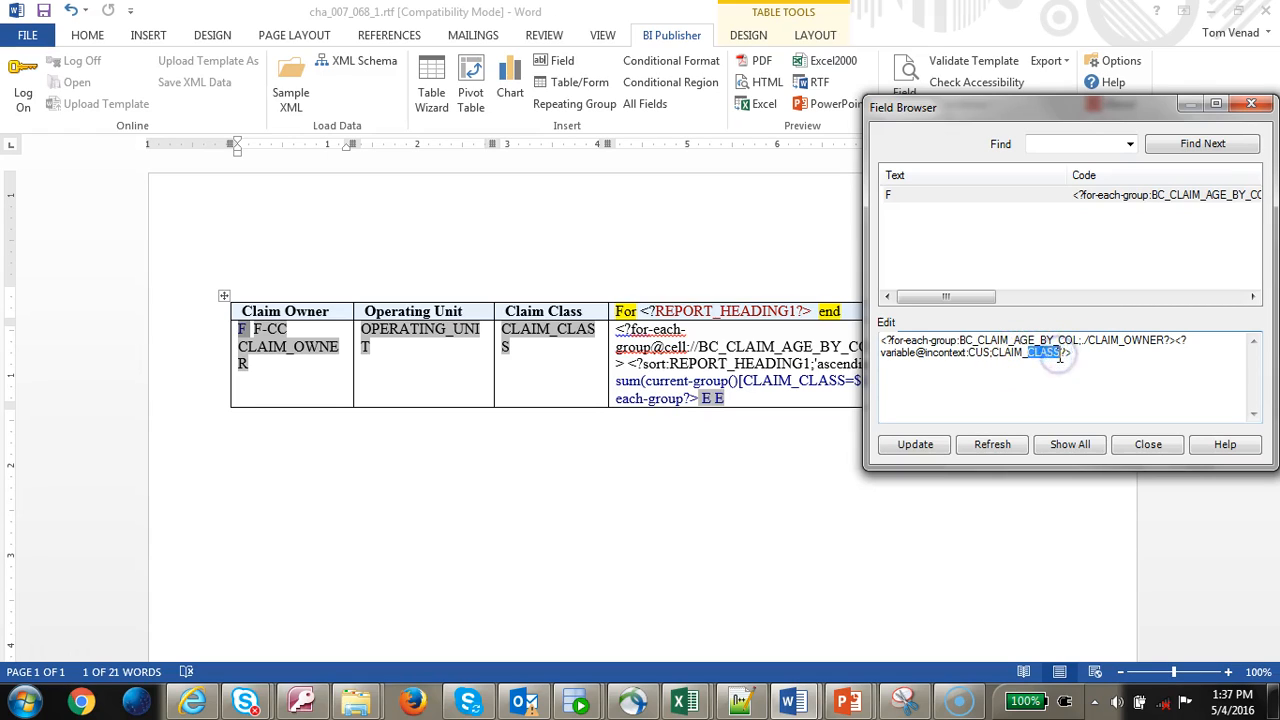
pyautogui.click(1140, 450)
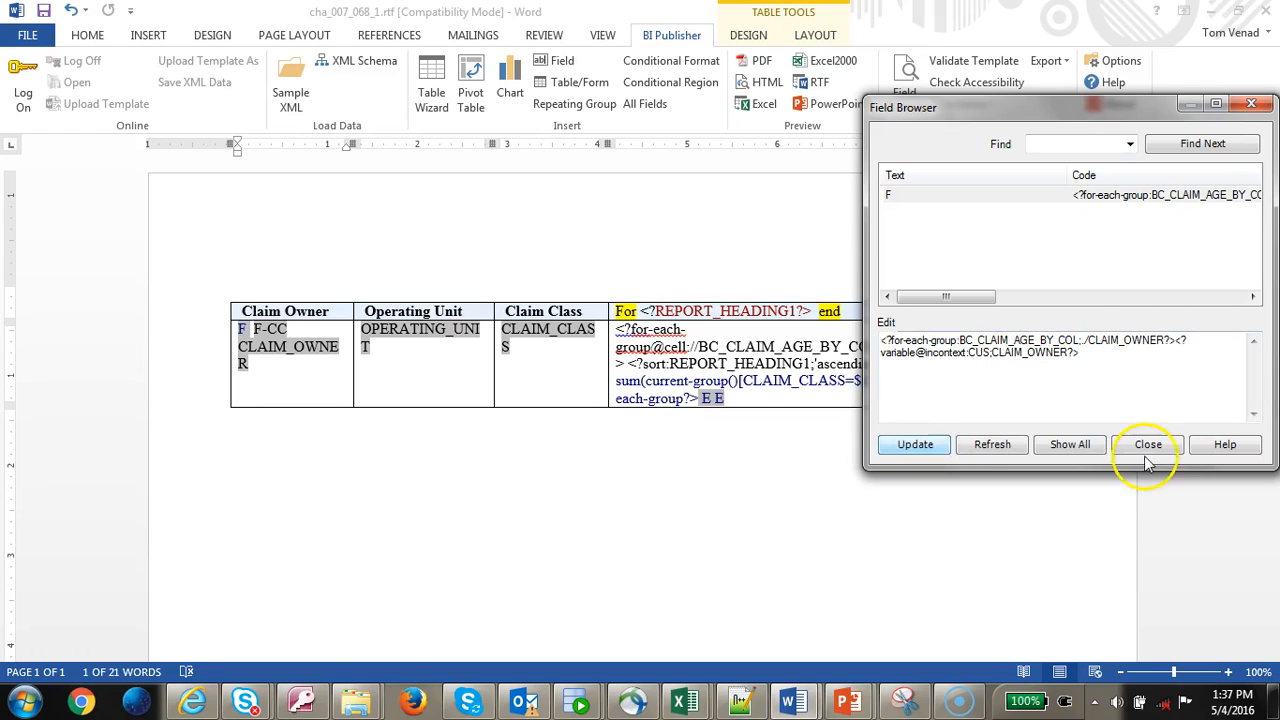
pyautogui.click(739, 382)
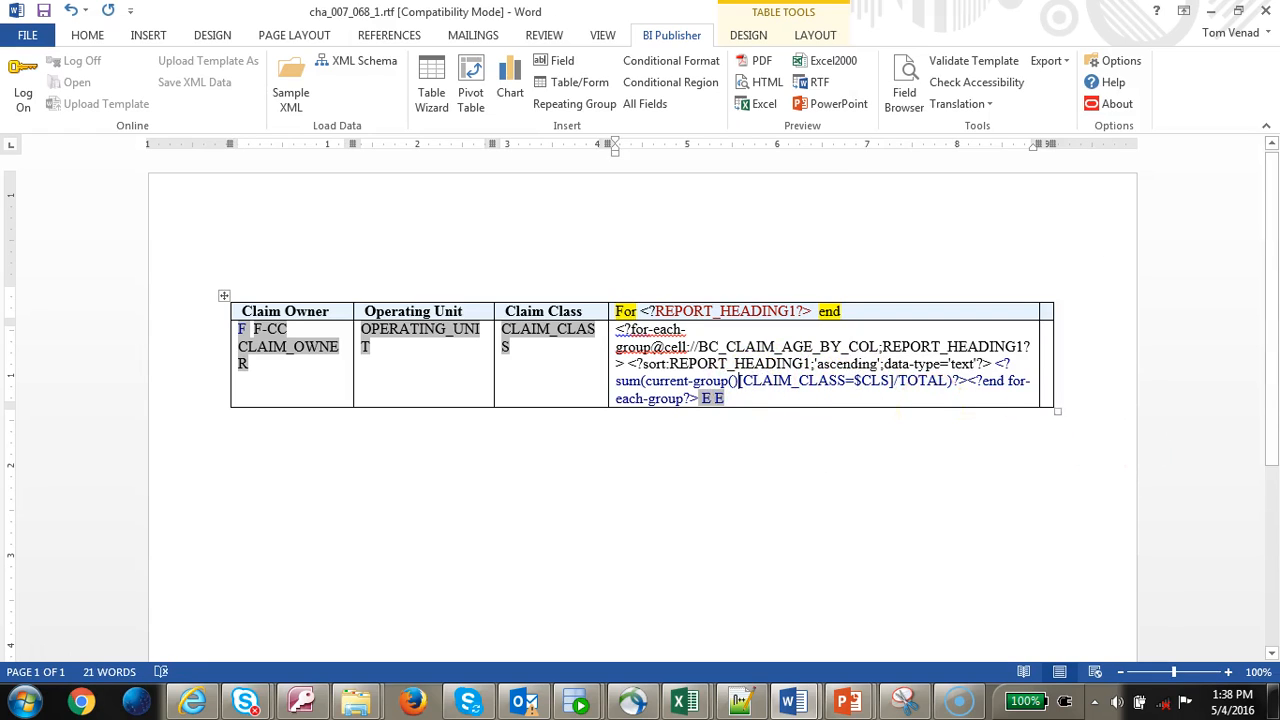
# - Add the CLAIM_OWNER=$CUS condition to the aging cell's sum filter
pyautogui.write('[]')
pyautogui.write('CLAIM')
pyautogui.write('_OWNER')
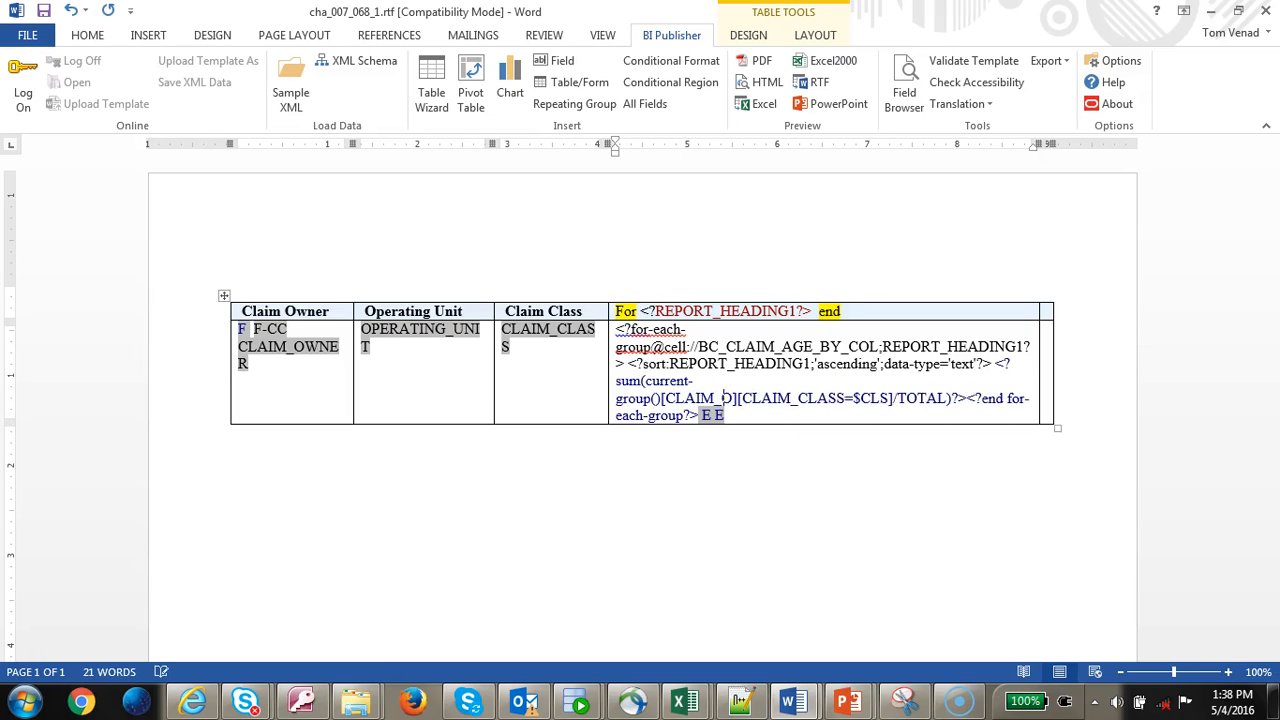
pyautogui.write('=$C')
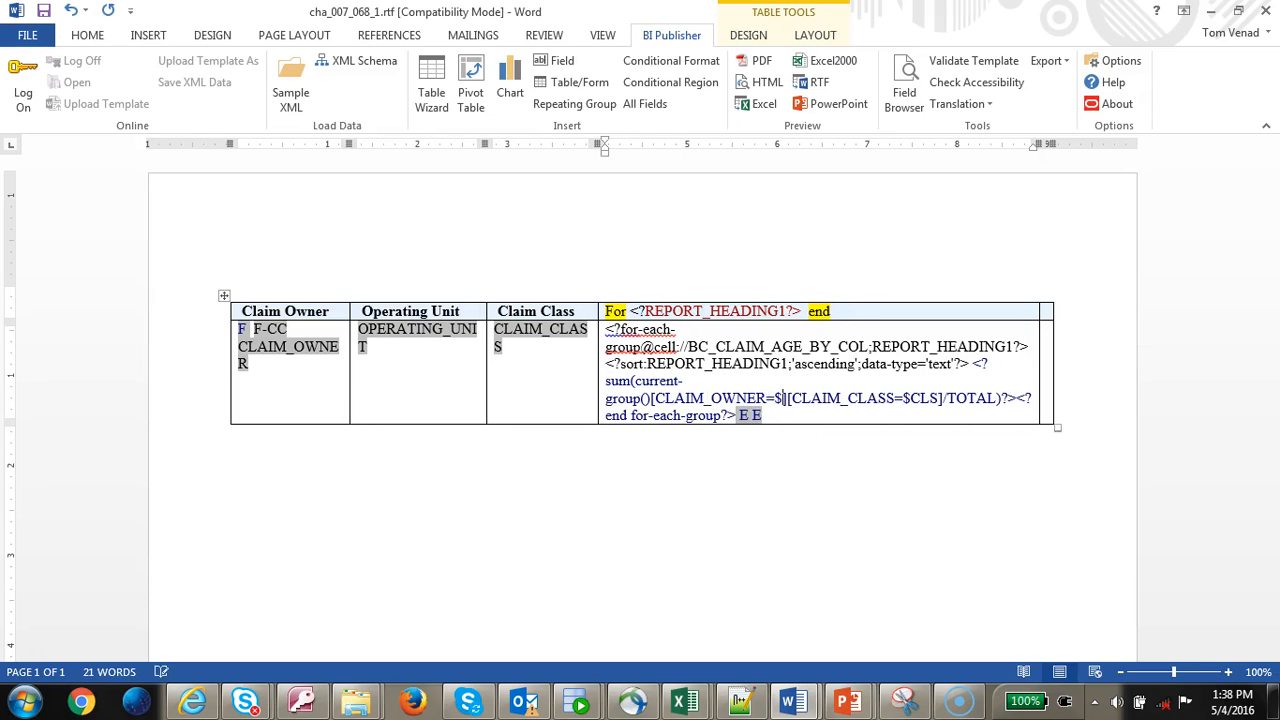
pyautogui.write('US')
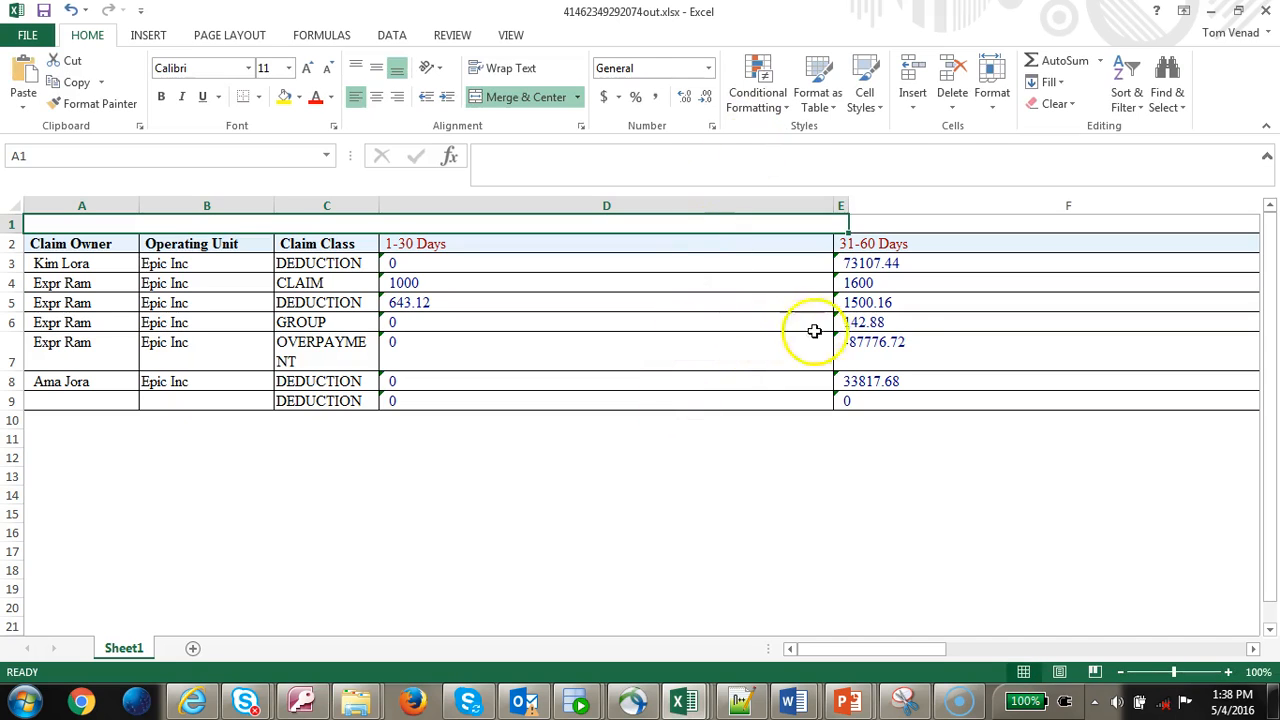
pyautogui.click(914, 343)
pyautogui.press('Right')
pyautogui.press('Right')
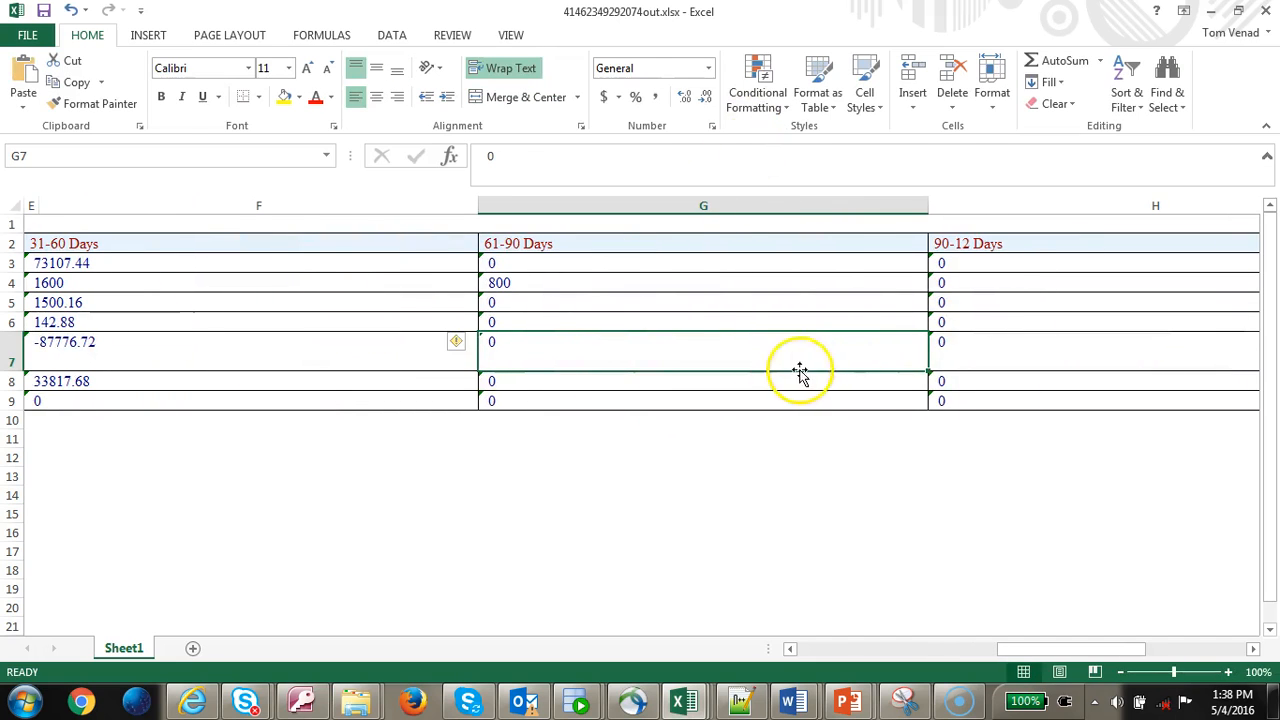
pyautogui.press('Left')
pyautogui.press('Left')
pyautogui.press('Left')
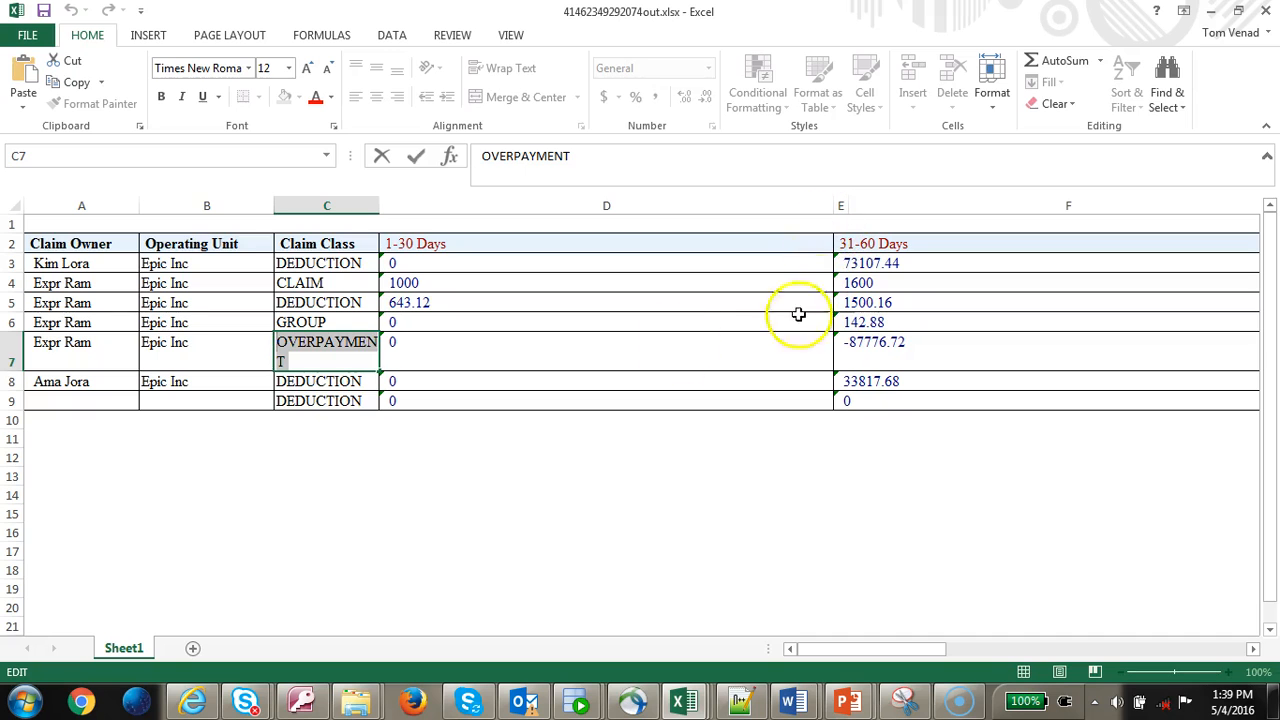
pyautogui.click(67, 363)
pyautogui.doubleClick(92, 352)
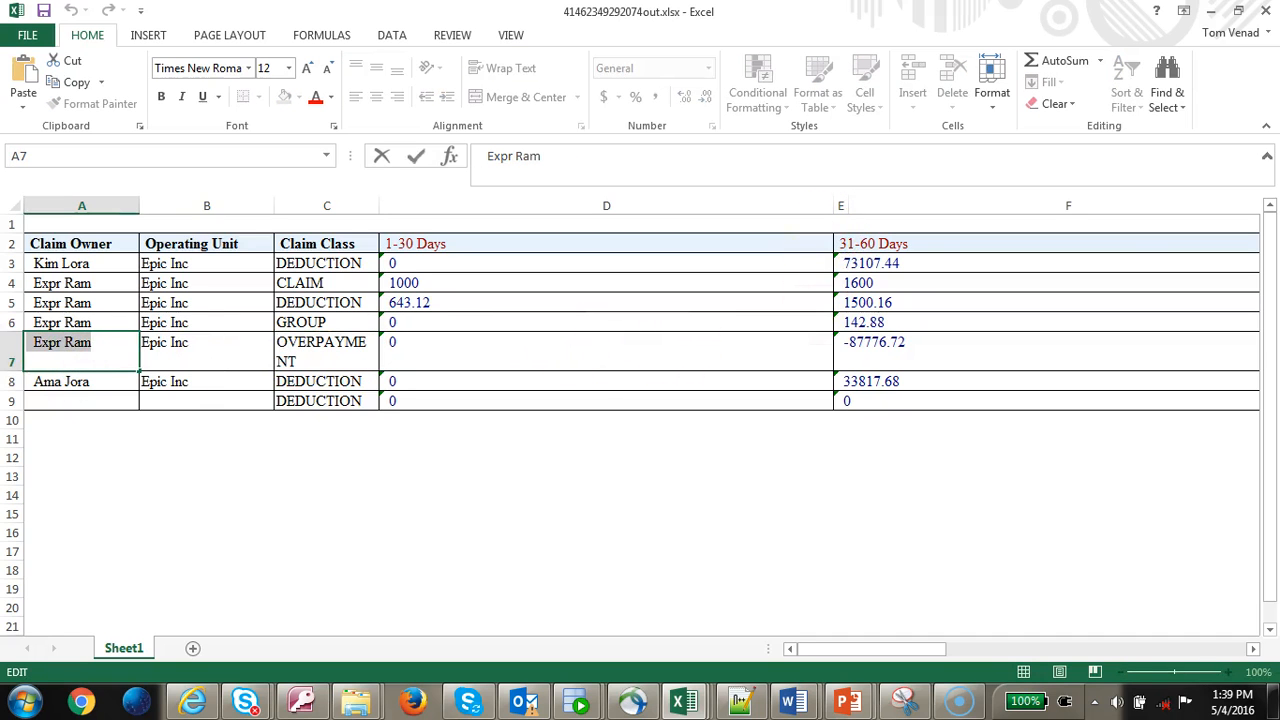
pyautogui.hotkey('alt', 'Tab')
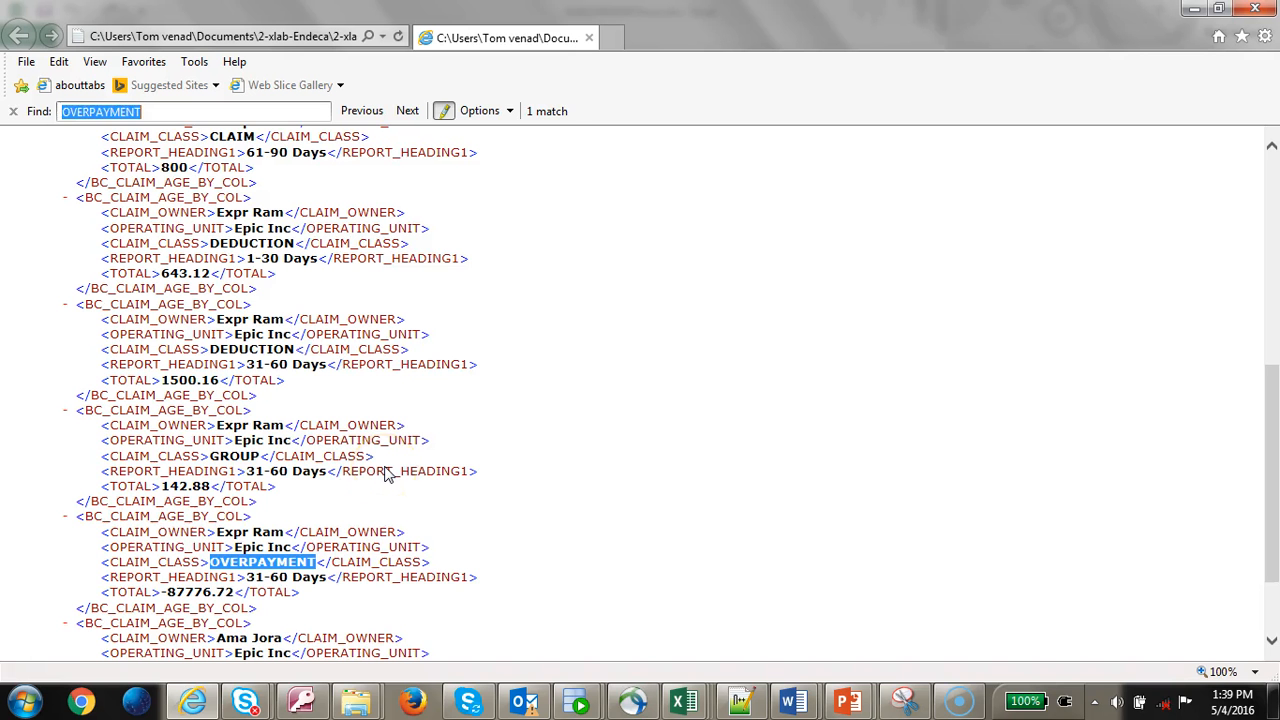
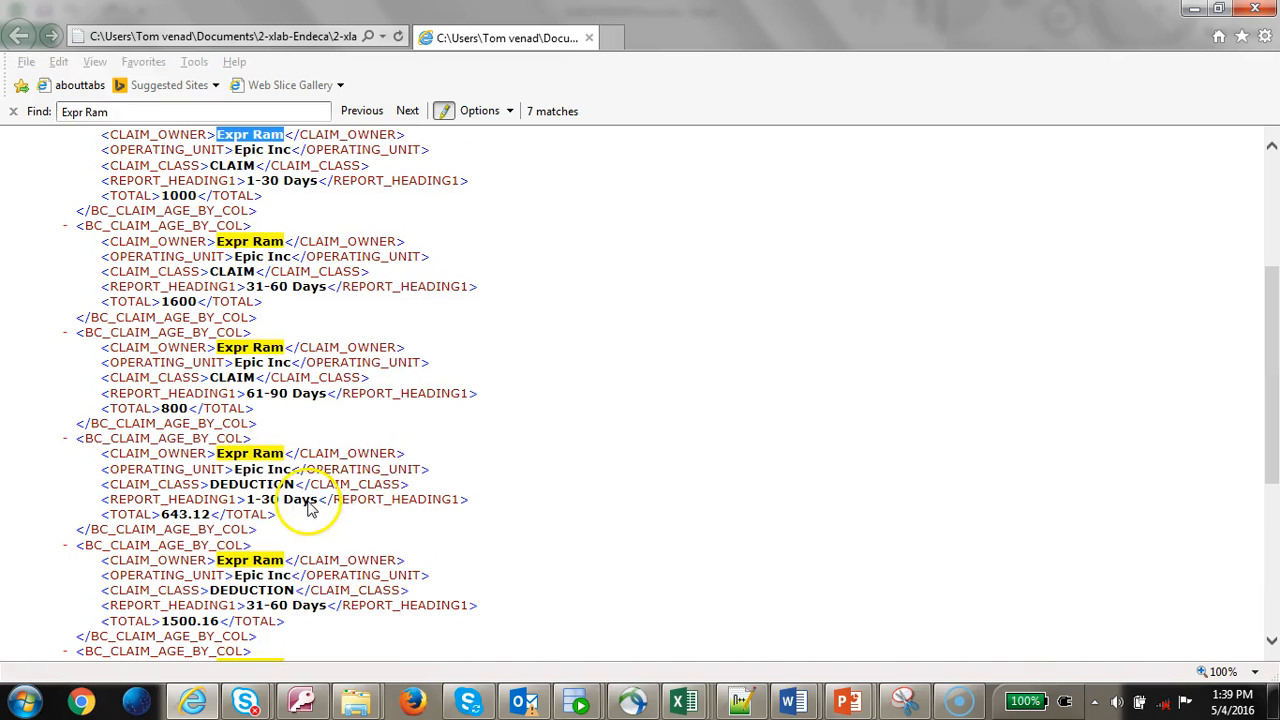
# - Search the XML data for the Expr Ram and OVERPAYMENT entries
pyautogui.hotkey('alt', 'Tab')
pyautogui.click(332, 360)
pyautogui.moveTo(332, 360); pyautogui.dragTo(229, 337)
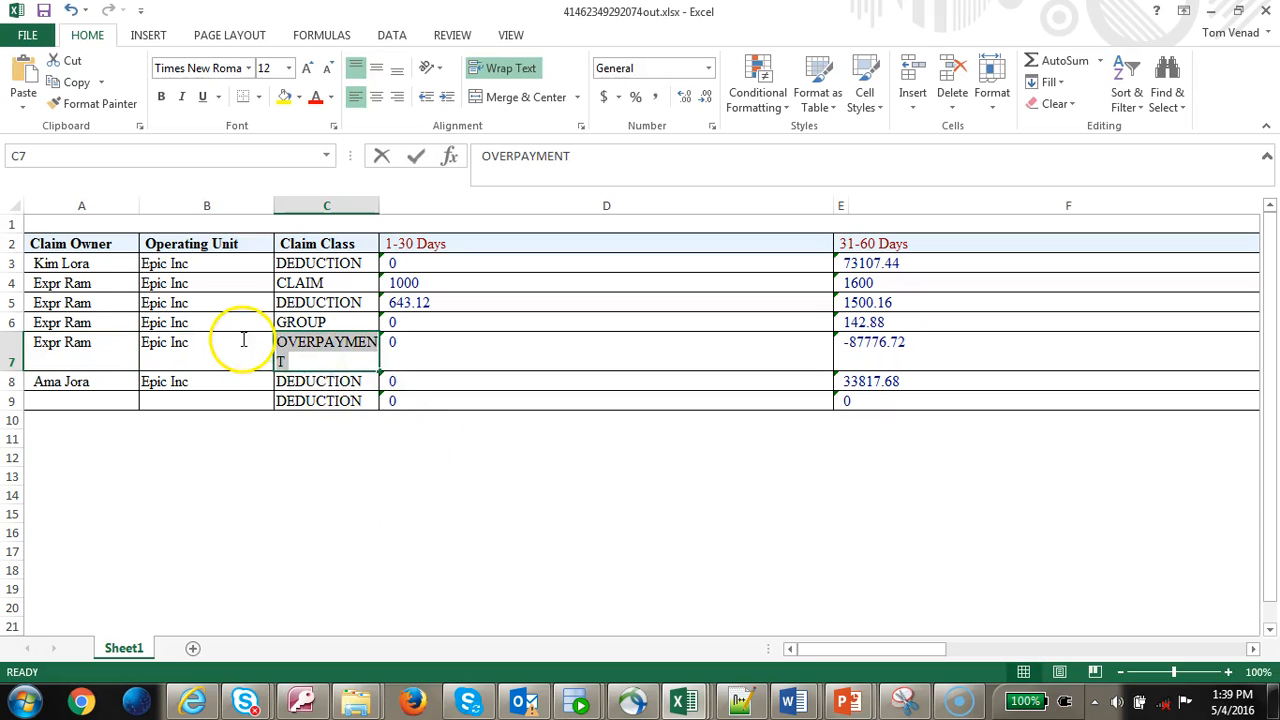
pyautogui.hotkey('ctrl', 'c')
pyautogui.hotkey('alt', 'Tab')
pyautogui.hotkey('ctrl', 'v')
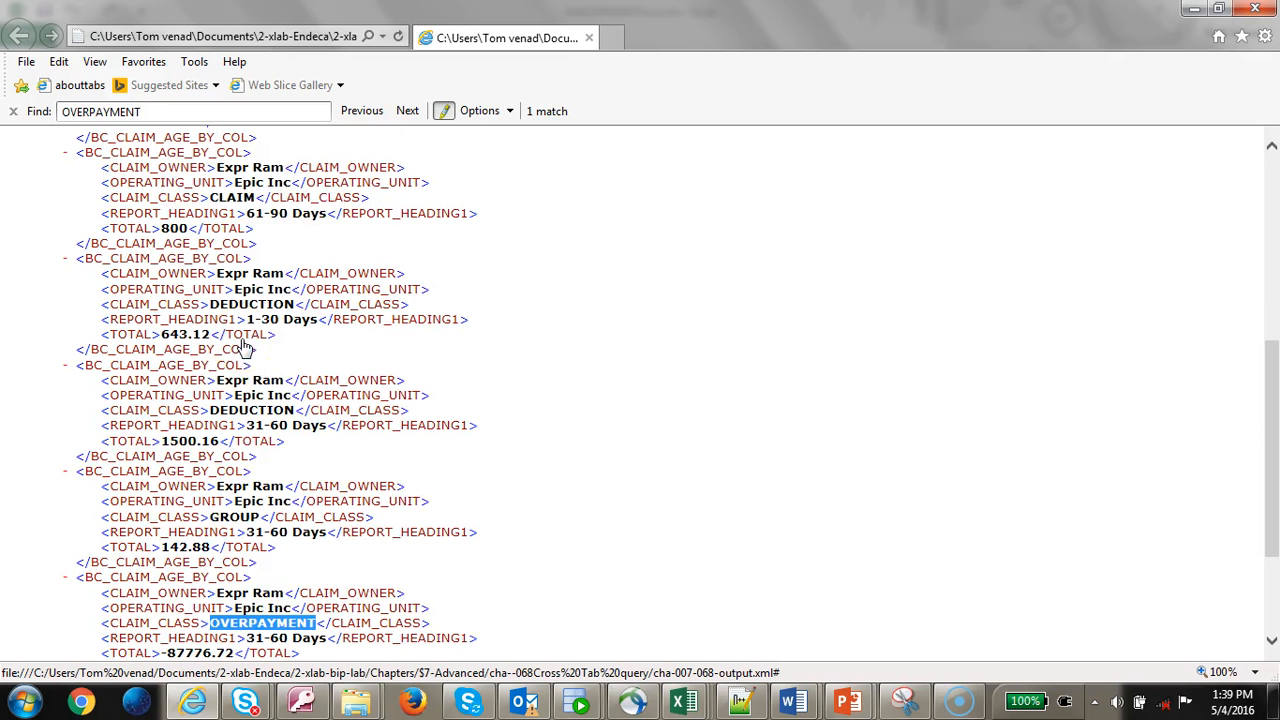
pyautogui.scroll(-1, 320, 330)
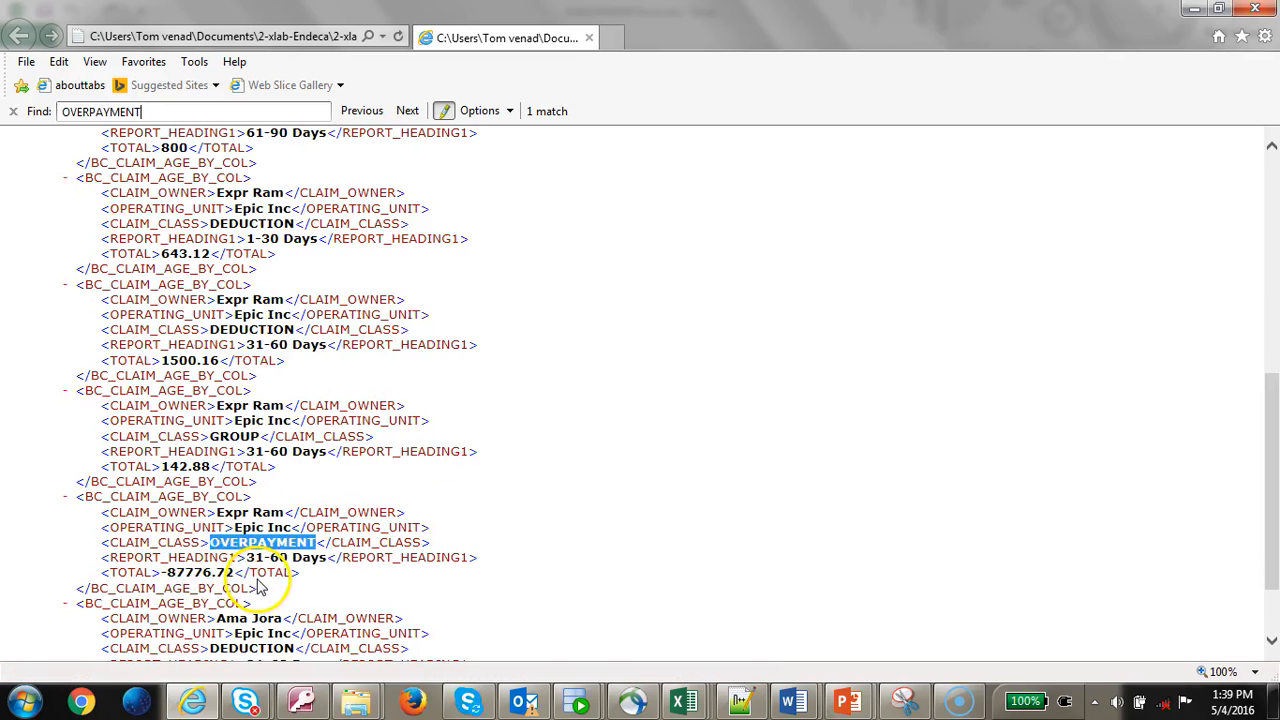
pyautogui.hotkey('alt', 'Tab')
# - Check the Excel values -87776.72 in E7, 1600 in E4 and 800 in G4
pyautogui.click(911, 346)
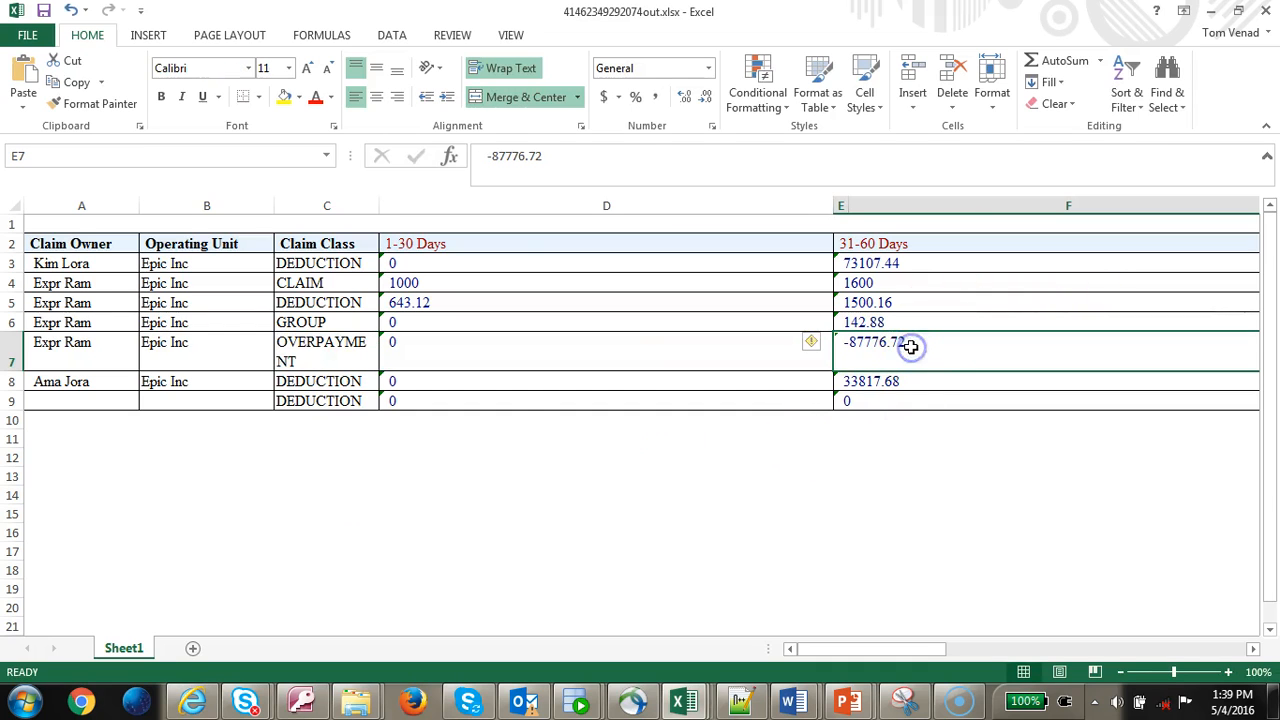
pyautogui.click(908, 288)
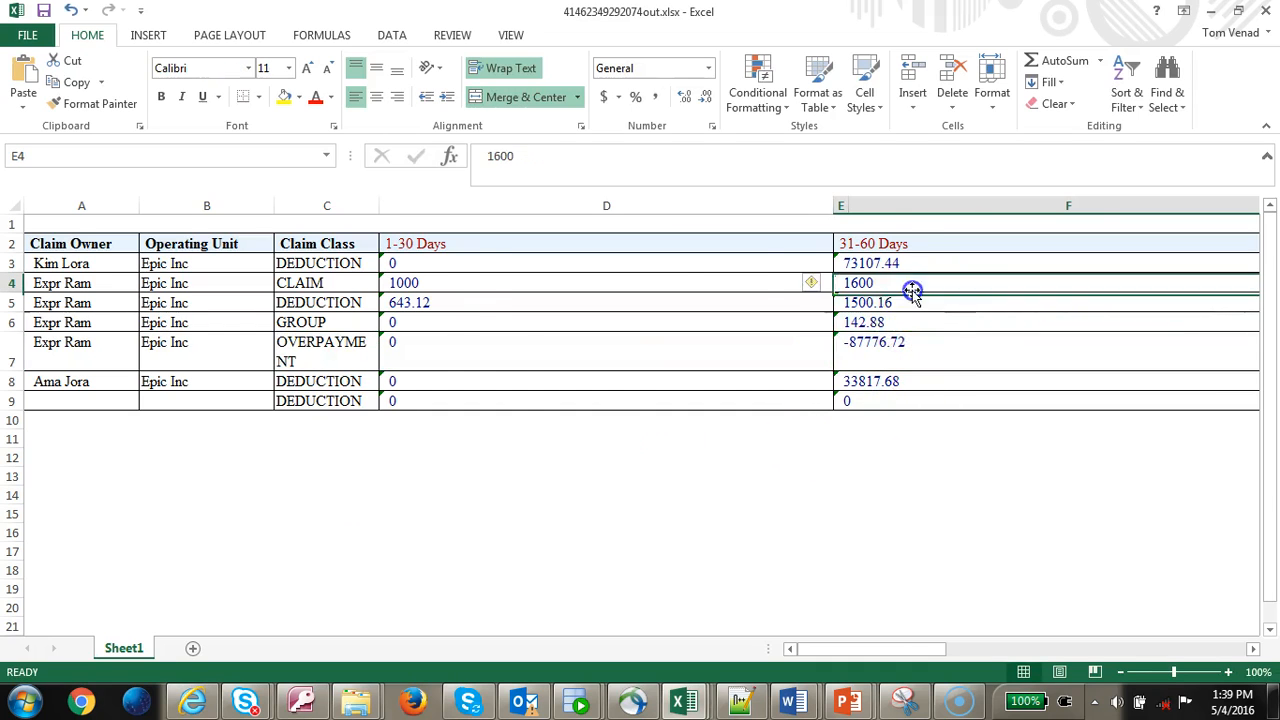
pyautogui.press('Right')
pyautogui.press('Right')
pyautogui.press('Right')
pyautogui.press('Left')
pyautogui.press('Left')
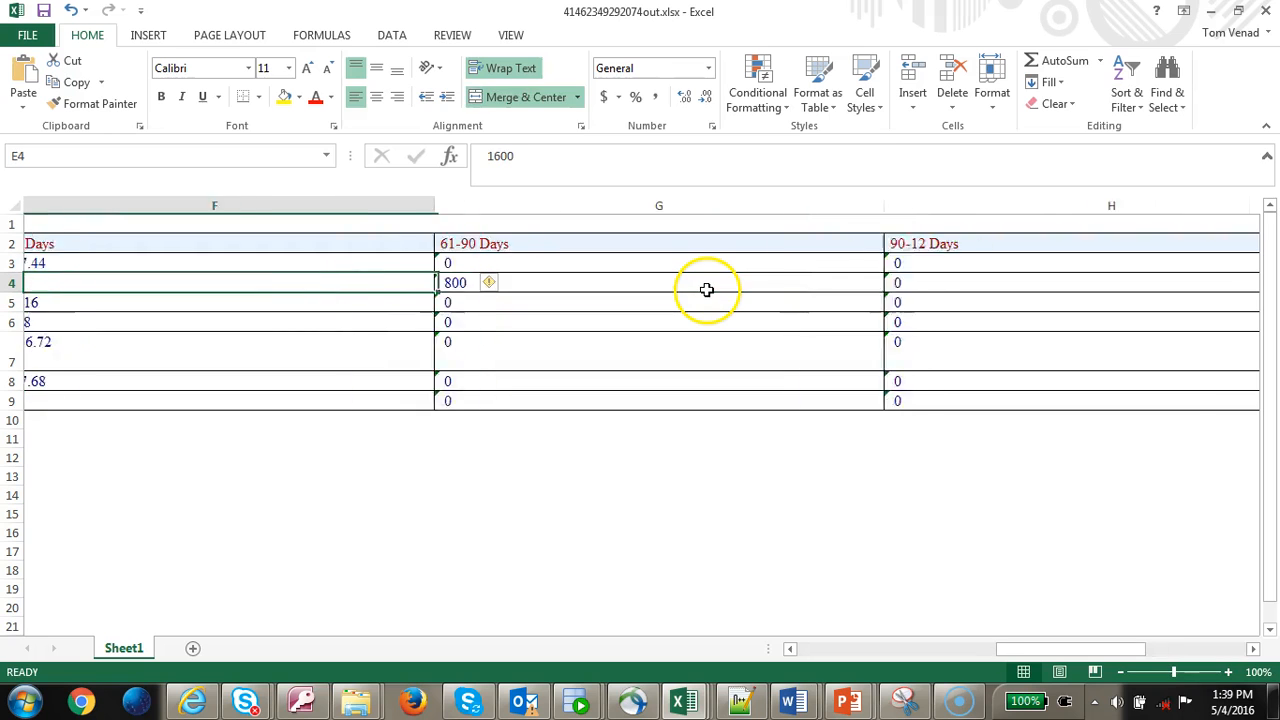
pyautogui.press('Right')
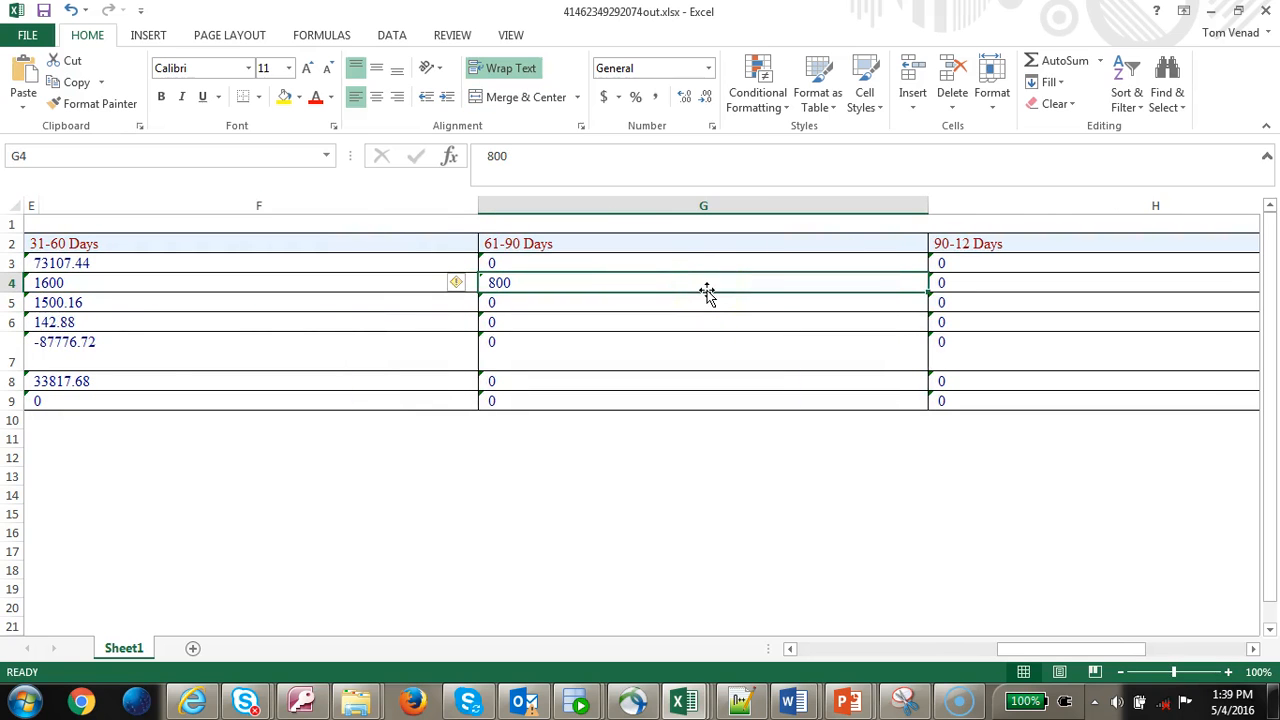
# - Compare with the XML records, then inspect the empty column after 90-12 Days for totals
pyautogui.hotkey('alt', 'Tab')
pyautogui.click(690, 322)
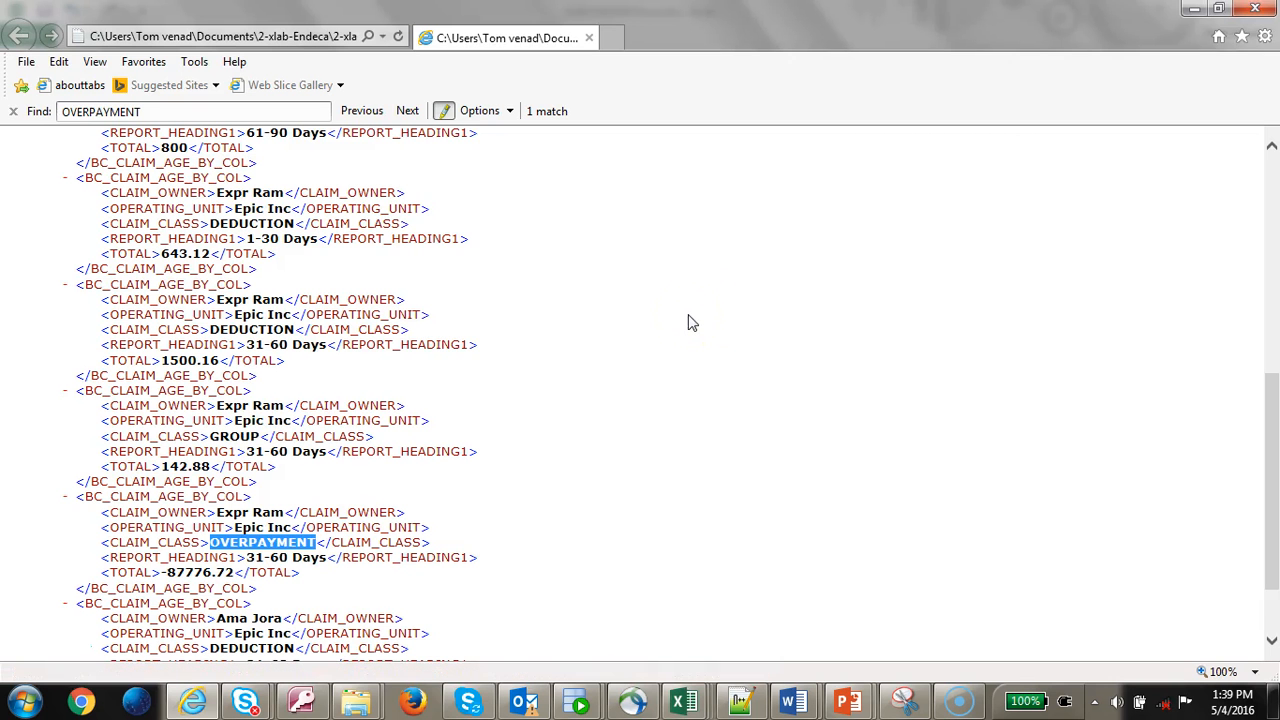
pyautogui.click(405, 528)
pyautogui.scroll(-2, 437, 530)
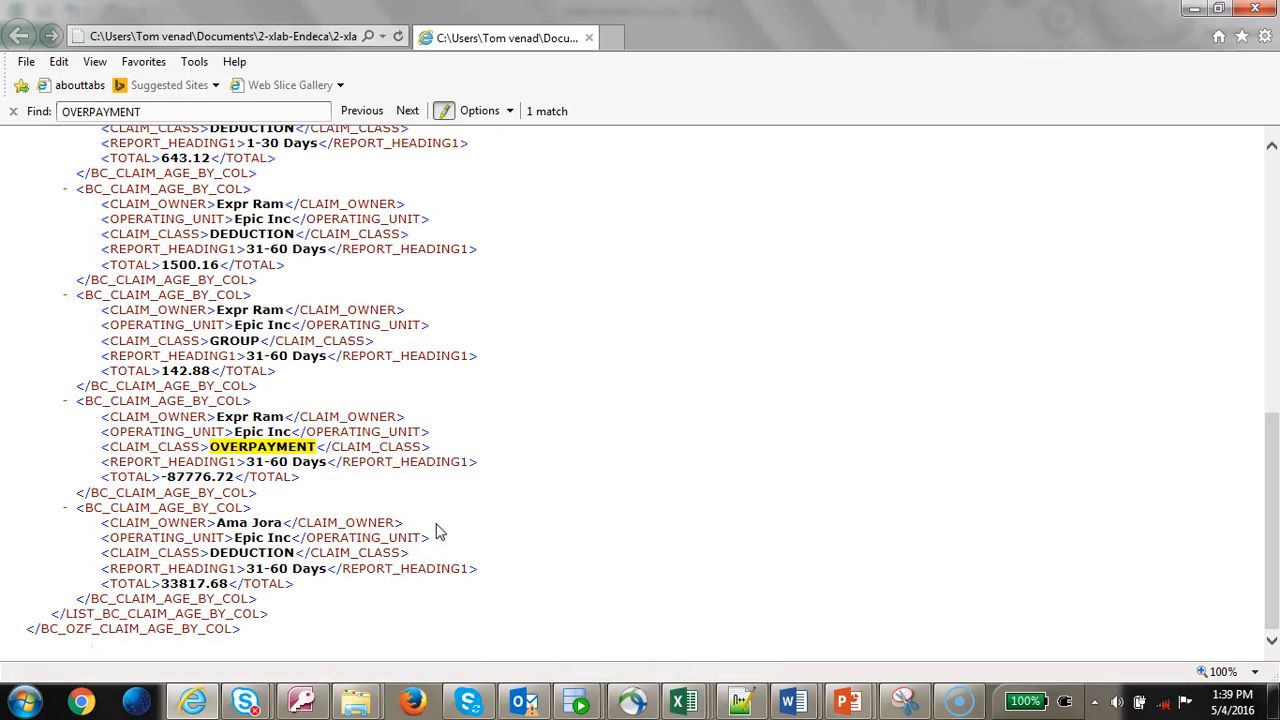
pyautogui.scroll(6, 437, 531)
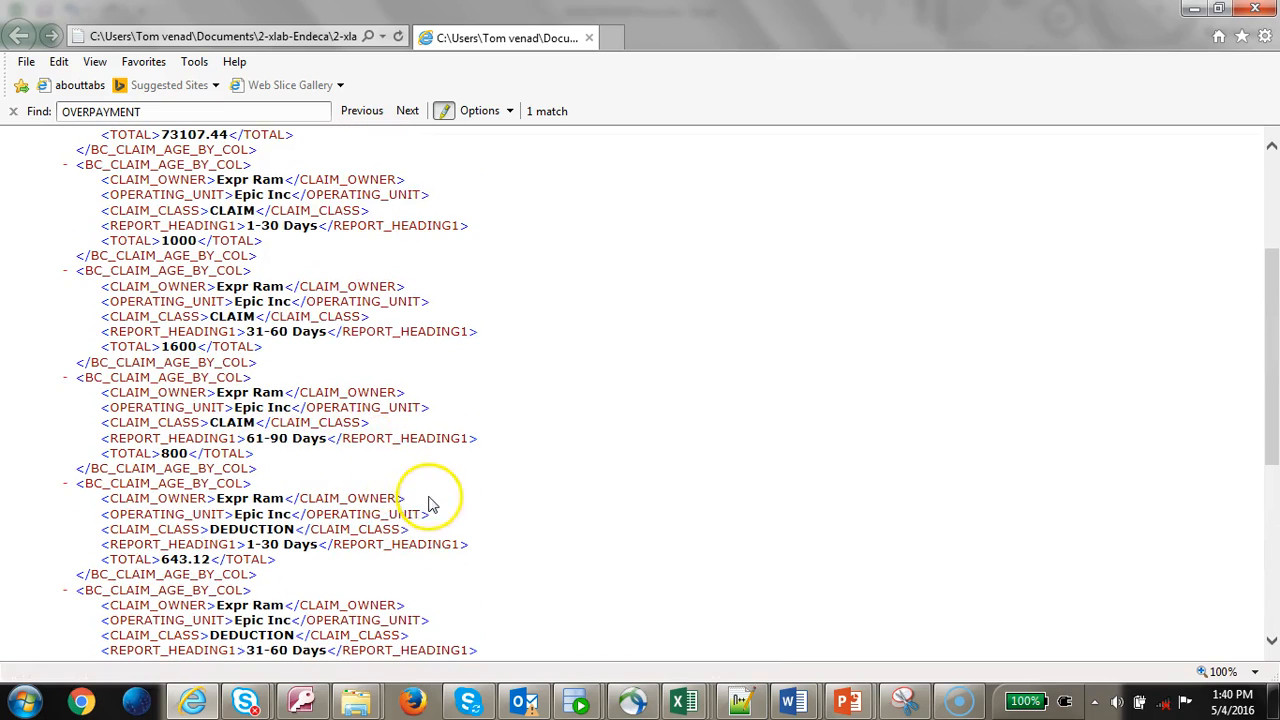
pyautogui.hotkey('alt', 'Tab')
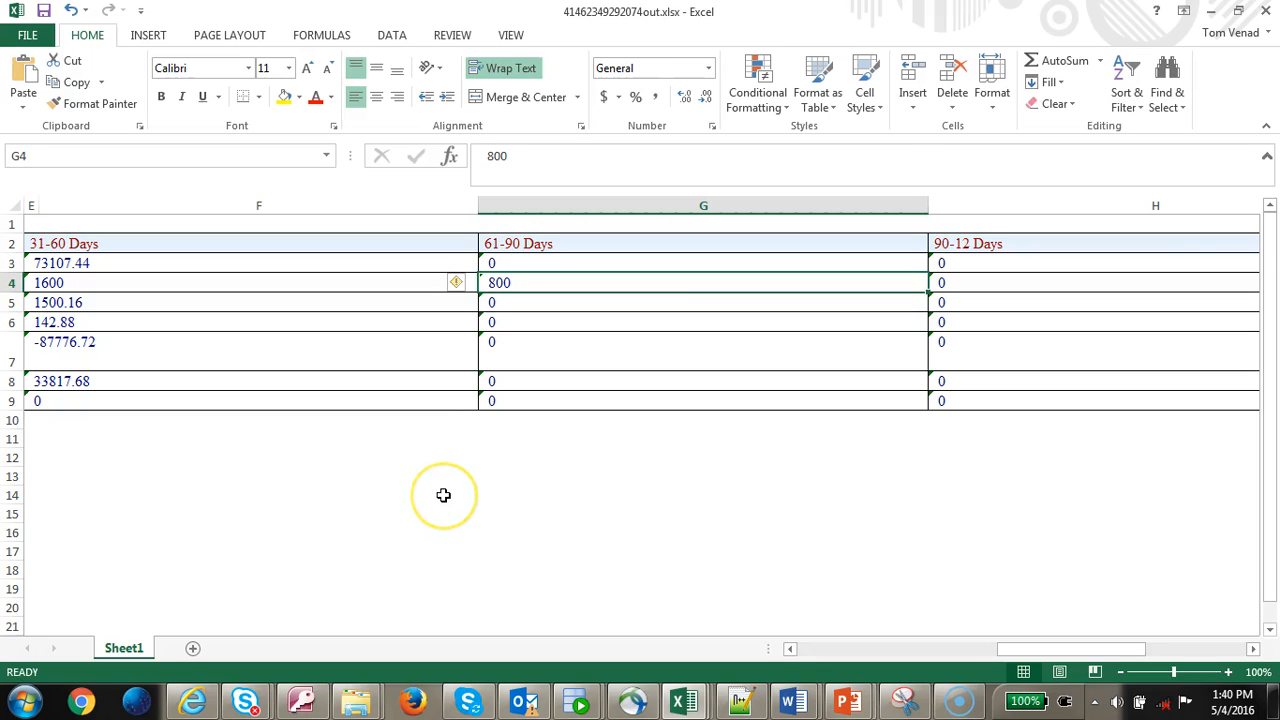
pyautogui.press('Left')
pyautogui.press('Right')
pyautogui.press('Right')
pyautogui.press('Right')
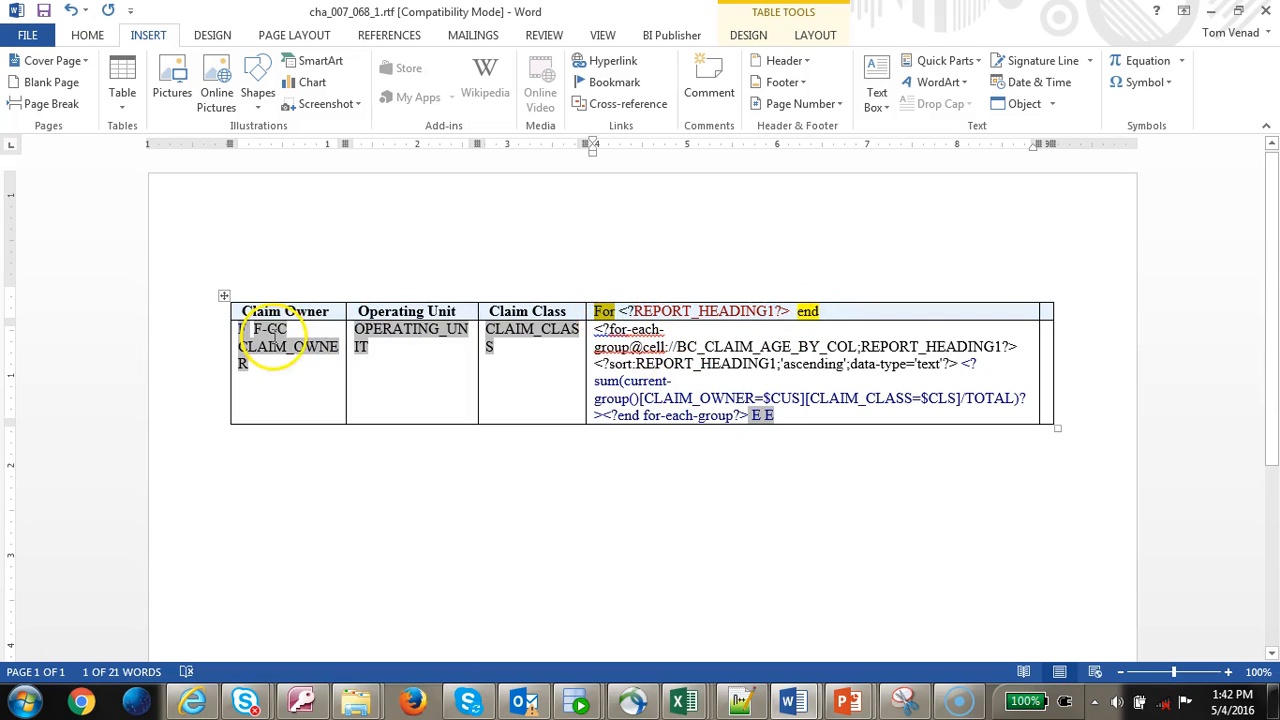
# - Paste a copy of the F-CC field at the start of the aging data cell
pyautogui.click(274, 335)
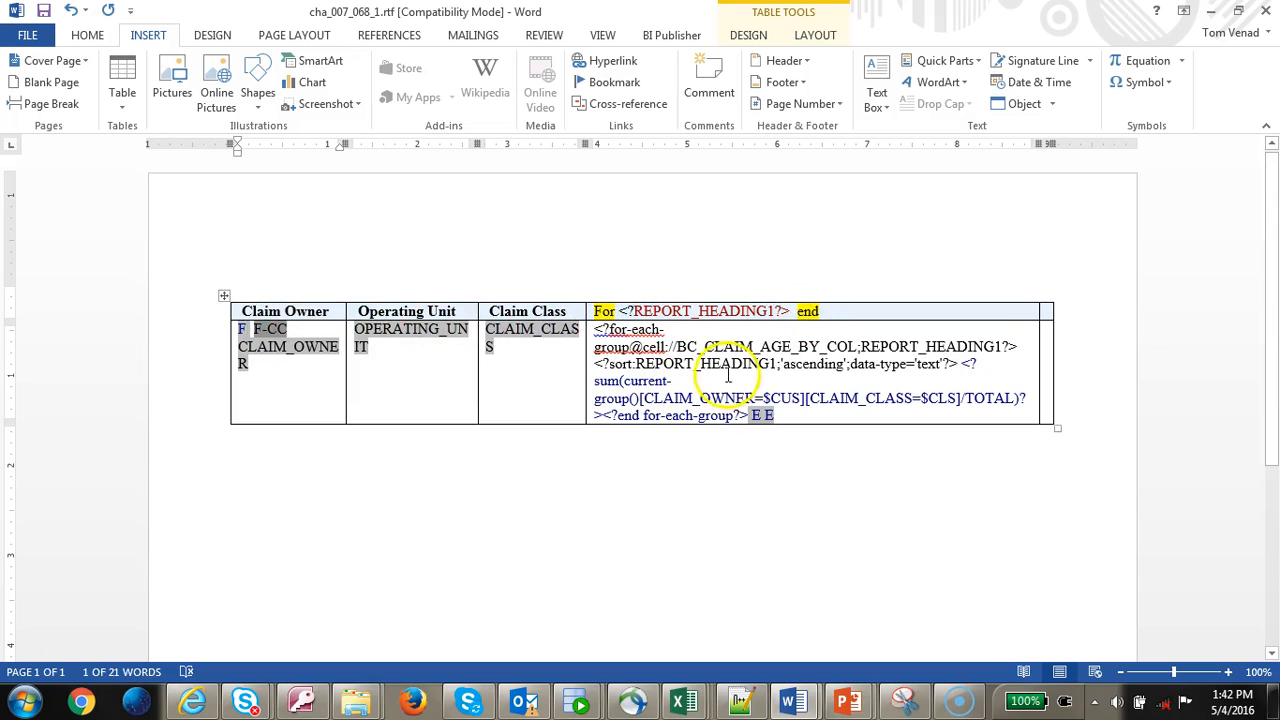
pyautogui.click(597, 335)
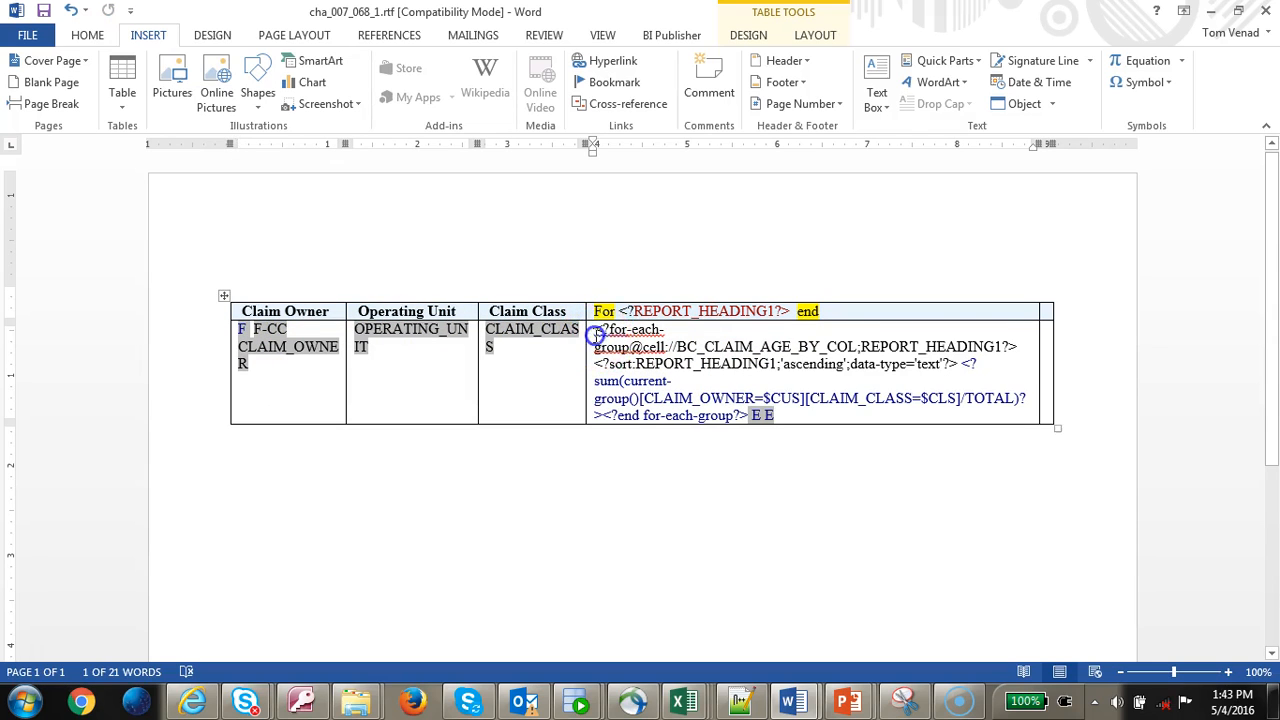
pyautogui.hotkey('ctrl', 'v')
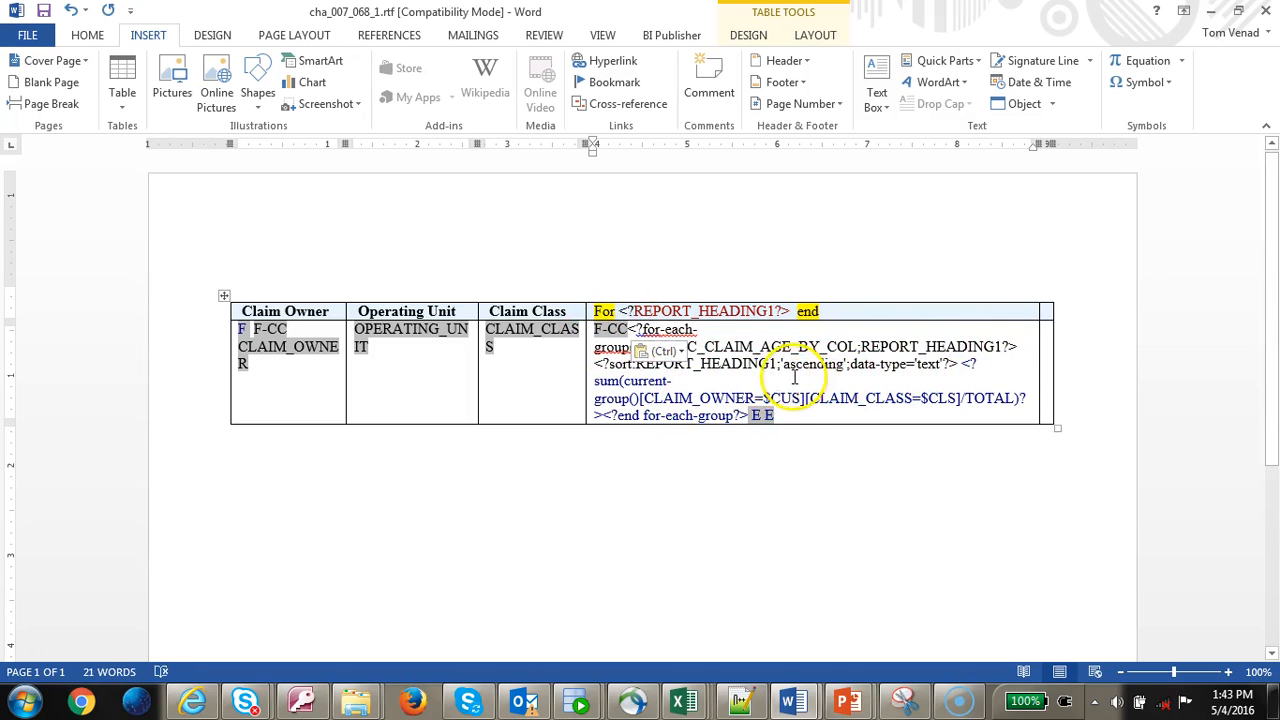
# - Delete the for-each-group@cell and sort tags following the pasted F-CC field
pyautogui.click(962, 364)
pyautogui.keyDown('shift'); pyautogui.click(962, 364); pyautogui.keyUp('shift')
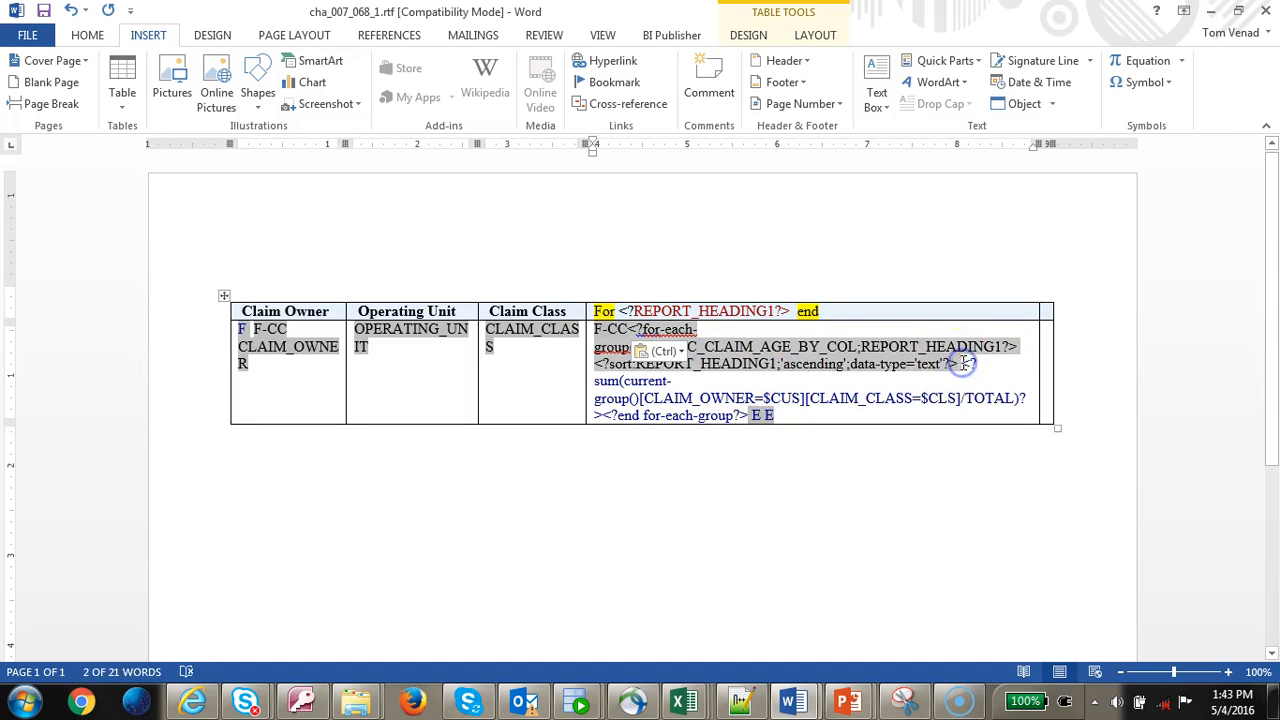
pyautogui.click(938, 351)
pyautogui.moveTo(962, 364); pyautogui.dragTo(640, 332)
pyautogui.press('Delete')
pyautogui.click(610, 329)
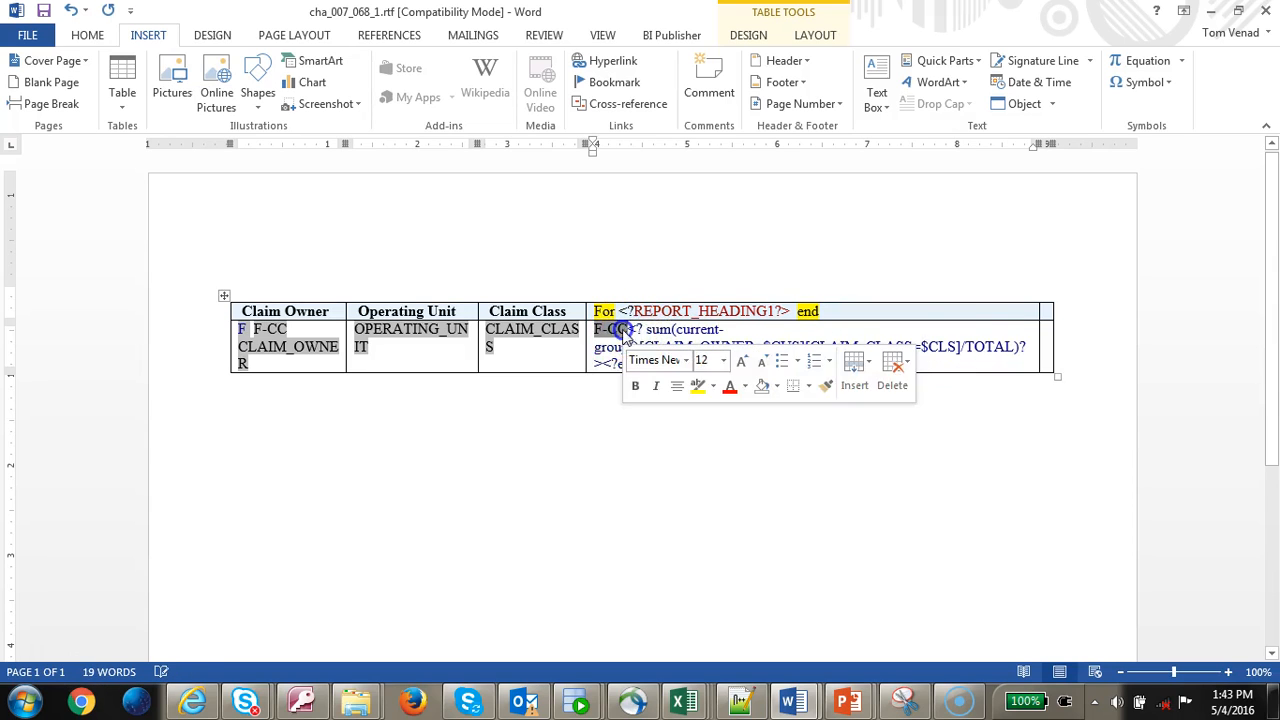
pyautogui.click(680, 35)
# - Replace the pasted F-CC field's code with the for-each-group@cell and sort code
pyautogui.click(920, 88)
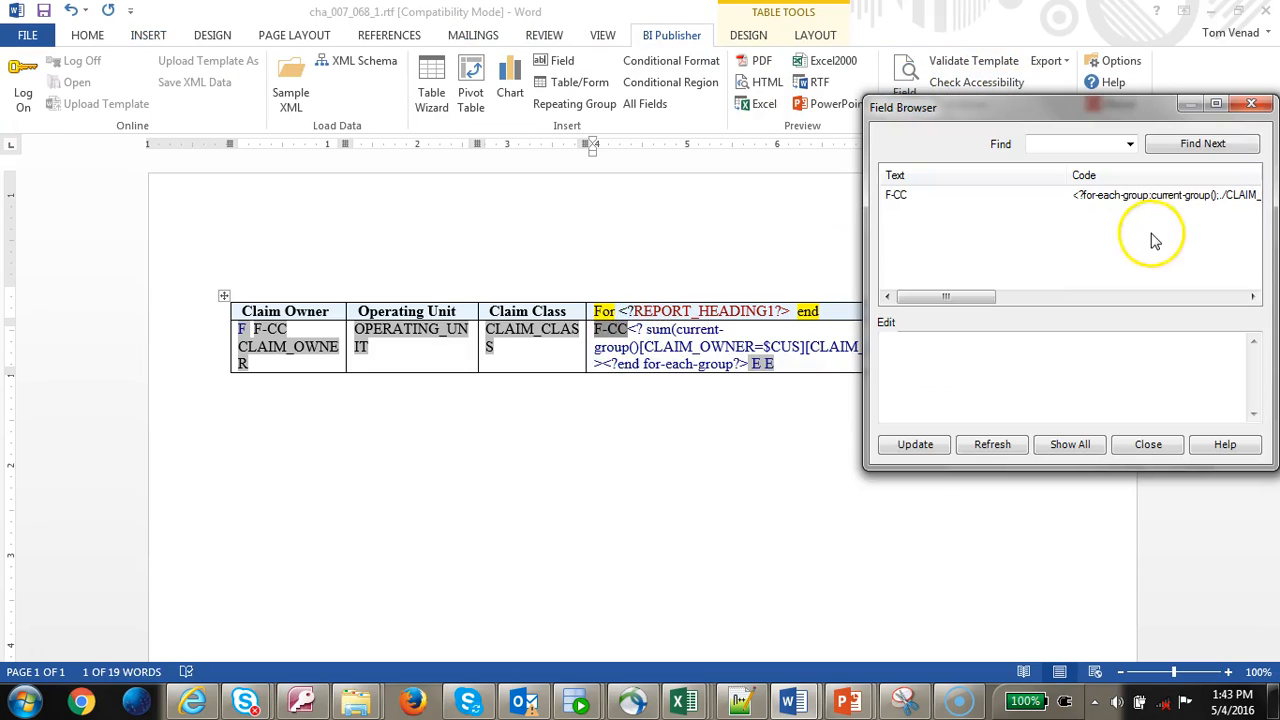
pyautogui.click(1171, 195)
pyautogui.hotkey('ctrl', 'a')
pyautogui.hotkey('ctrl', 'v')
pyautogui.click(910, 444)
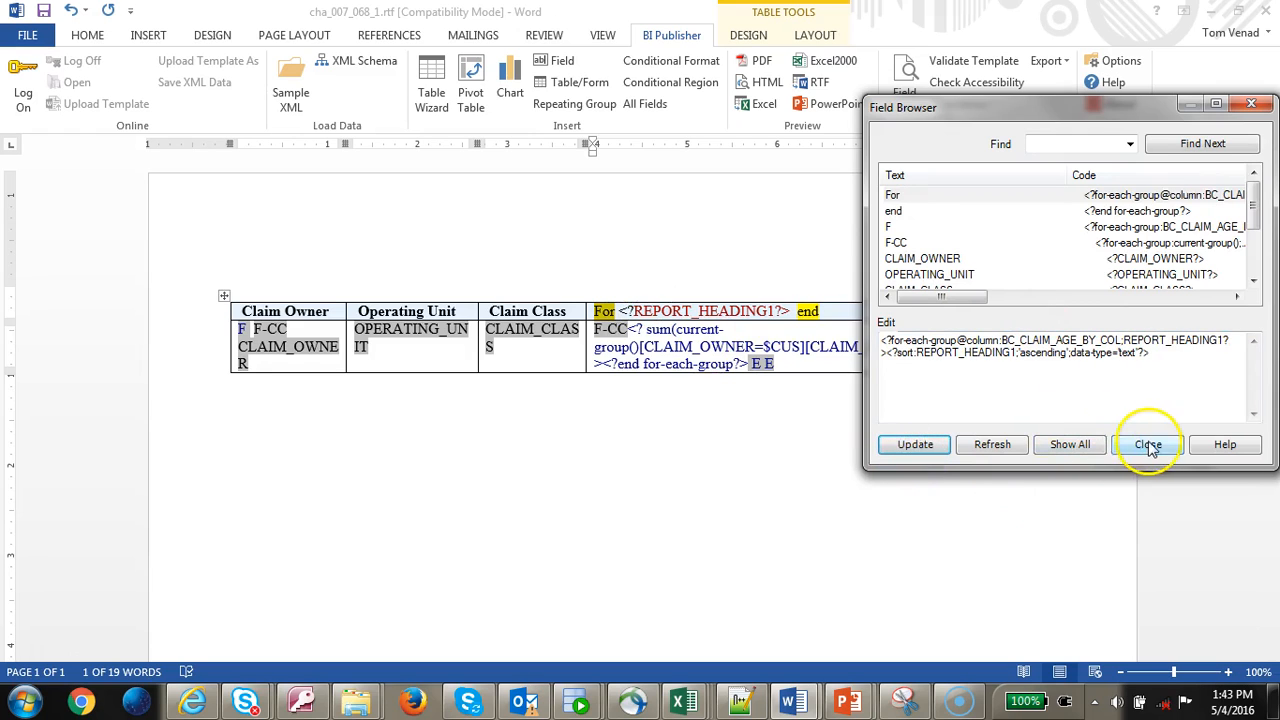
pyautogui.click(1146, 444)
# - Paste a CLAIM_CLASS field after F-CC in the aging cell and remove the sum expression
pyautogui.click(613, 329)
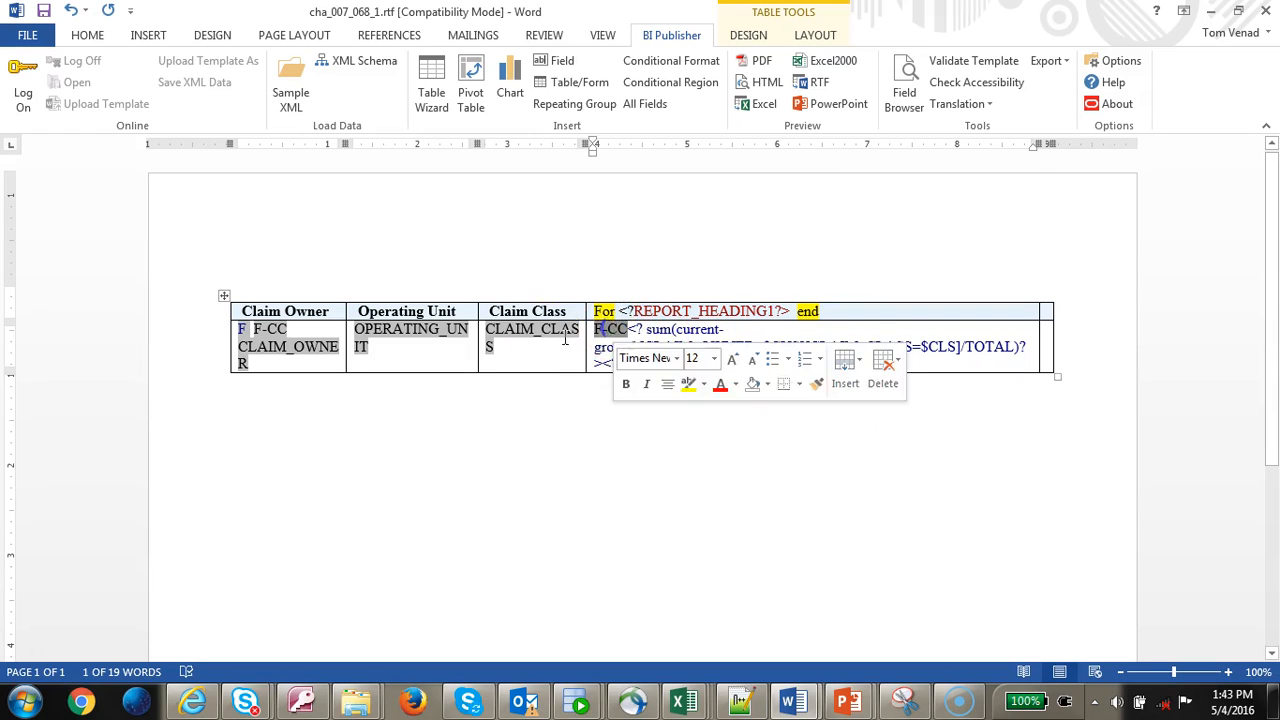
pyautogui.click(536, 333)
pyautogui.click(630, 330)
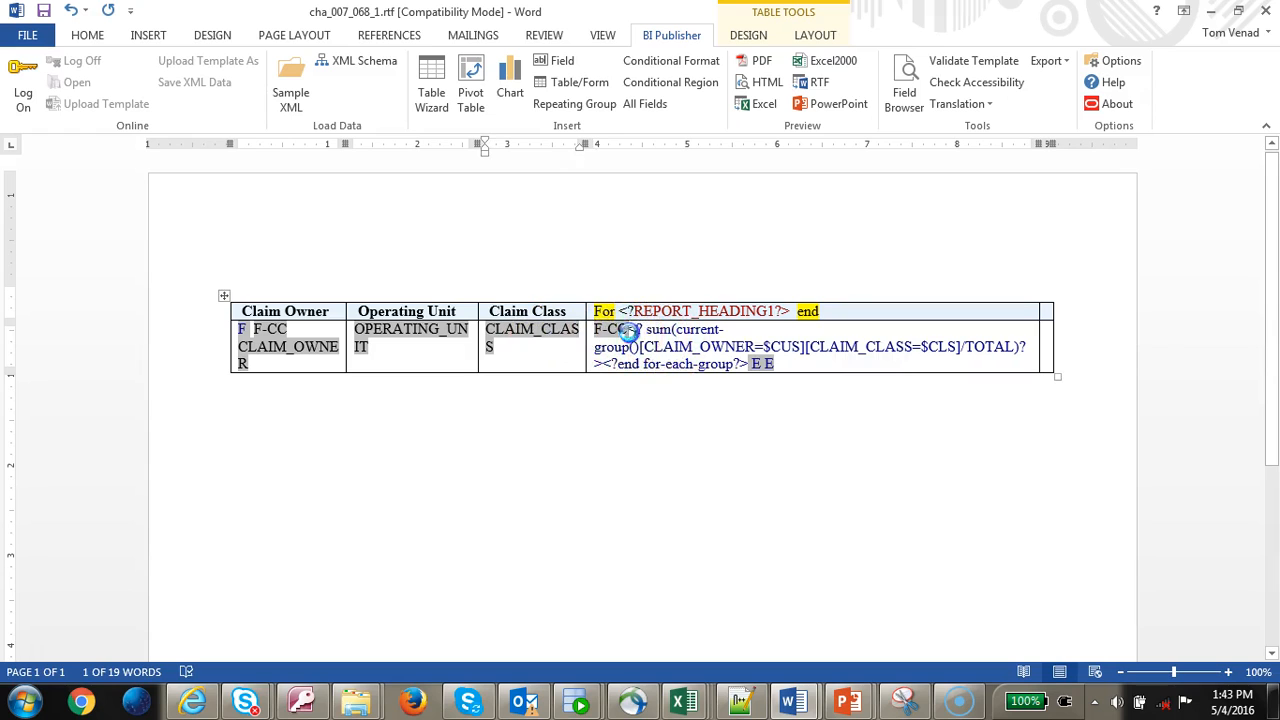
pyautogui.hotkey('ctrl', 'v')
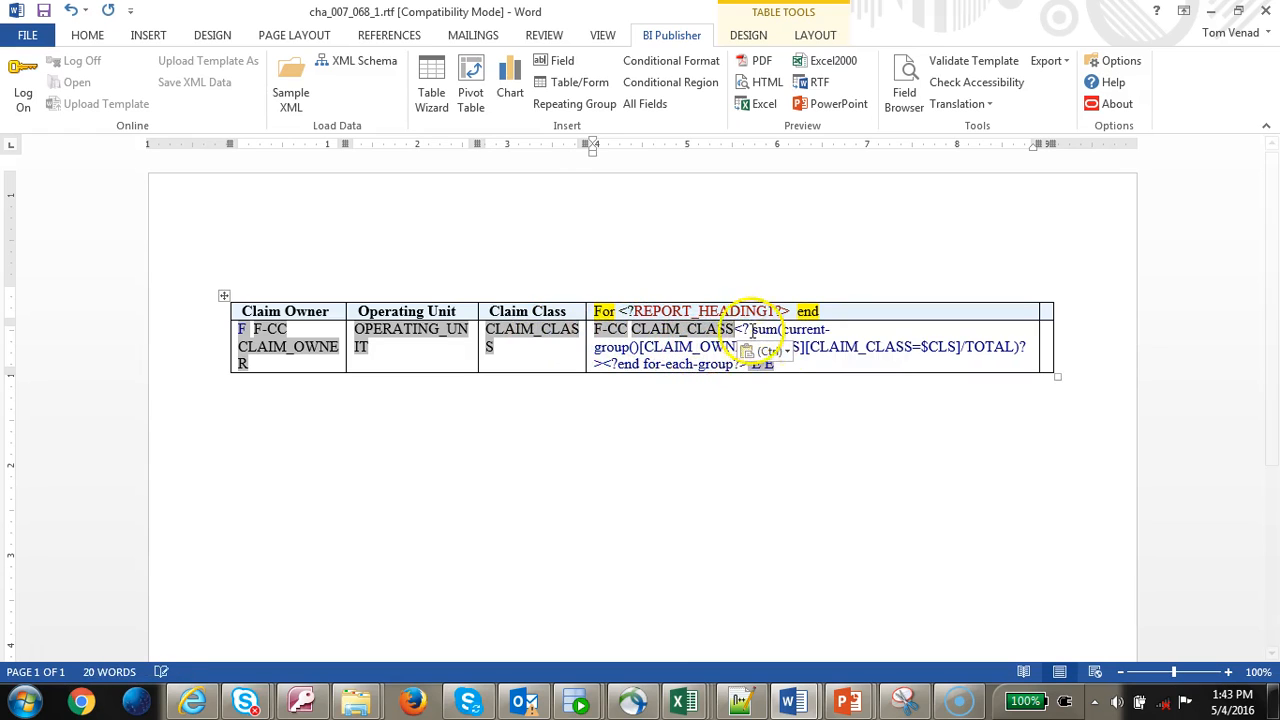
pyautogui.keyDown('shift'); pyautogui.click(607, 362); pyautogui.keyUp('shift')
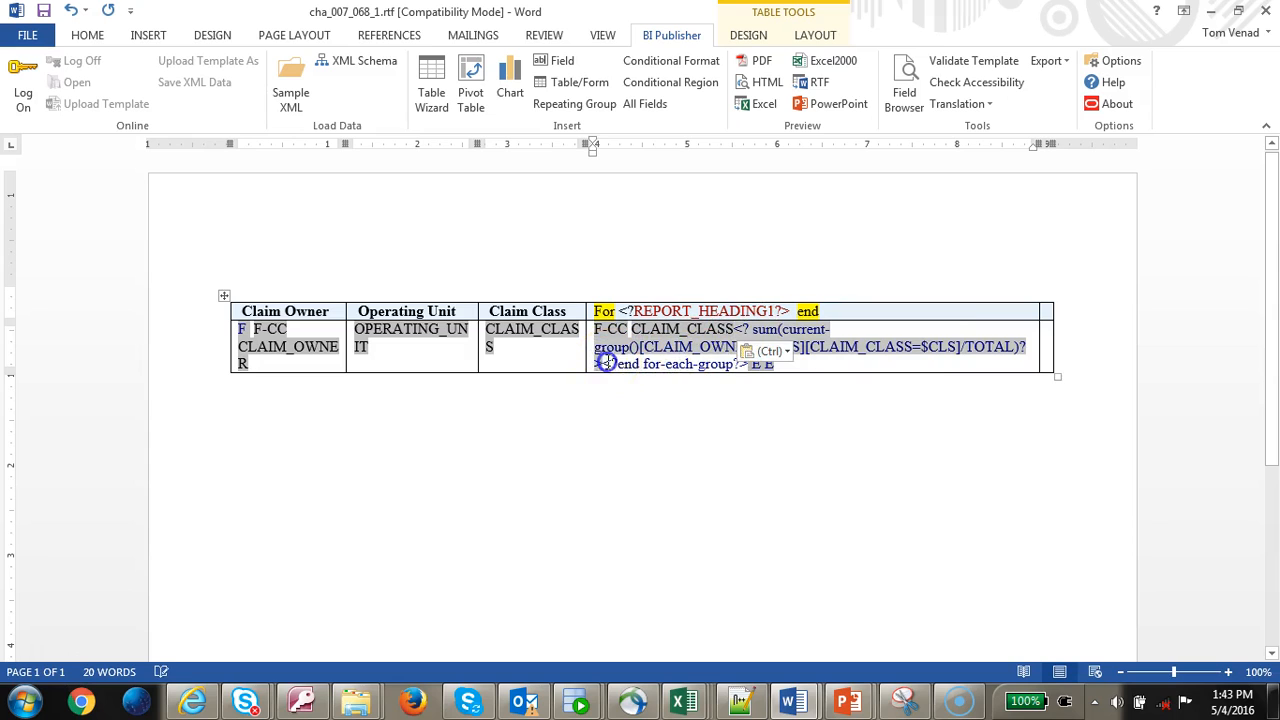
pyautogui.click(736, 327)
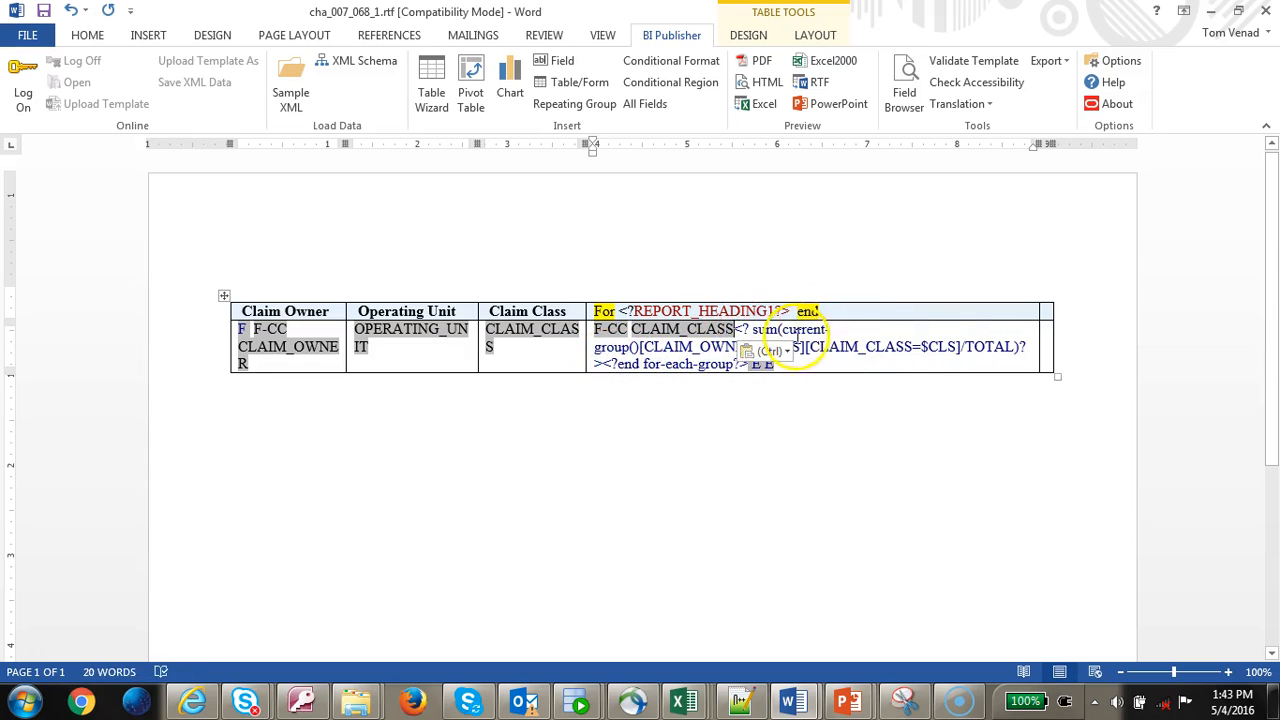
pyautogui.keyDown('shift'); pyautogui.click(609, 363); pyautogui.keyUp('shift')
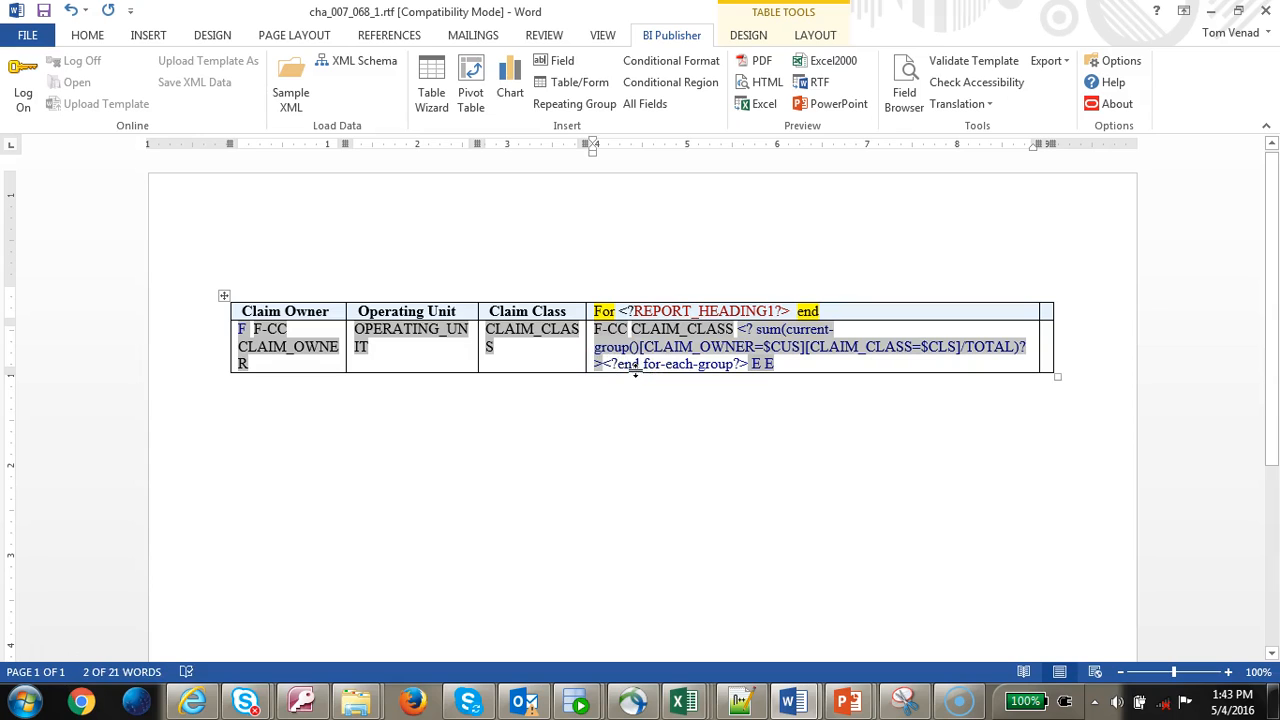
pyautogui.press('Delete')
pyautogui.click(662, 364)
pyautogui.doubleClick(745, 365)
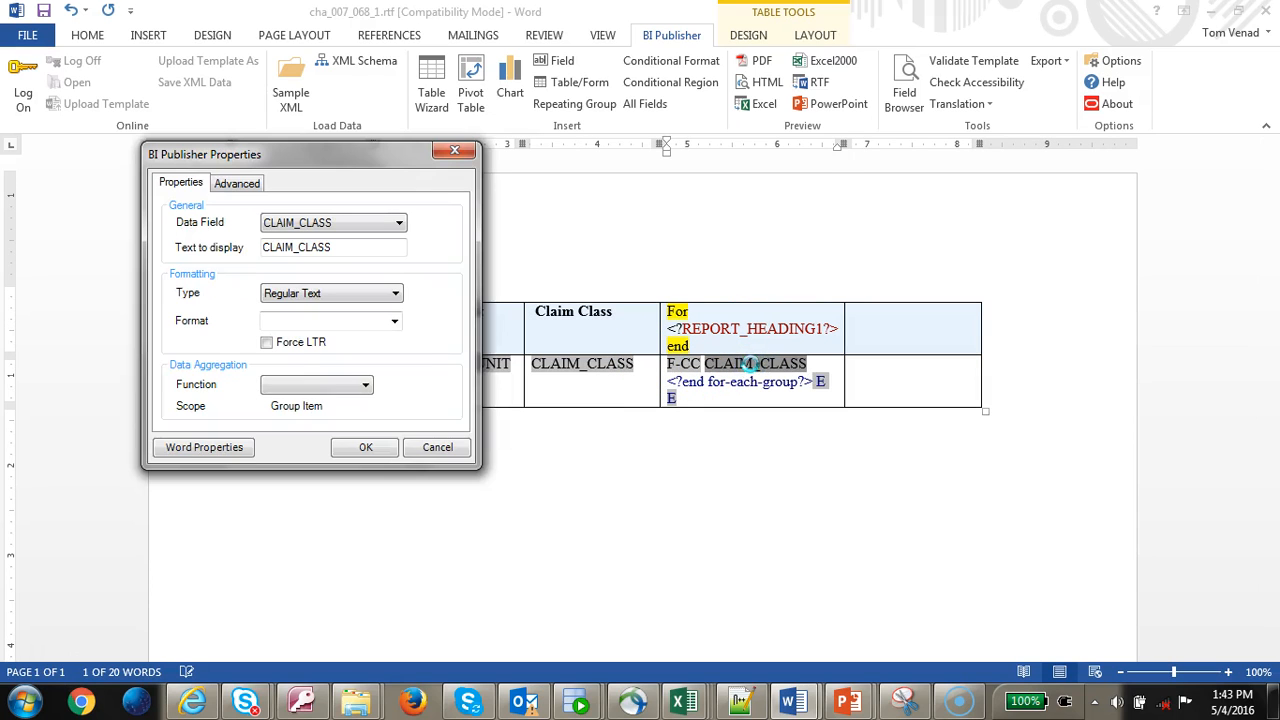
# - Replace the field's CLAIM_CLASS code with the TOTAL sum expression, displayed as 0
pyautogui.click(237, 183)
pyautogui.moveTo(275, 224); pyautogui.dragTo(168, 224)
pyautogui.hotkey('ctrl', 'v')
pyautogui.click(186, 182)
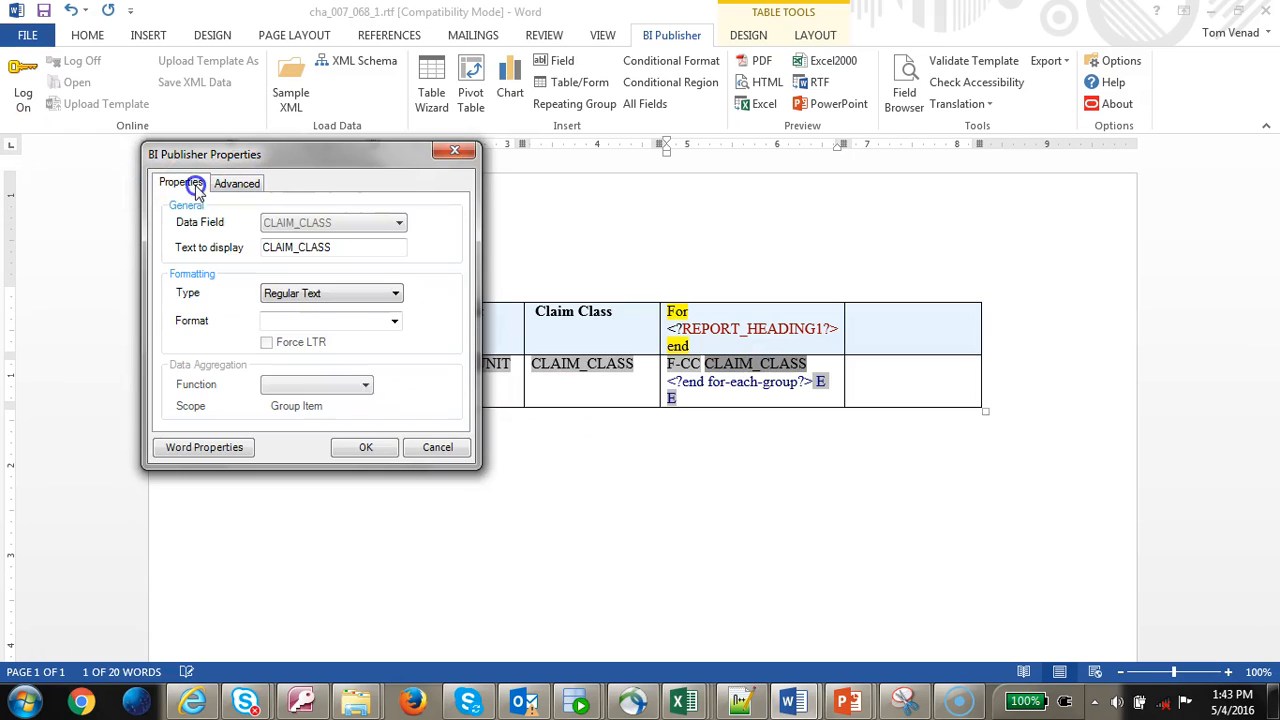
pyautogui.doubleClick(320, 247)
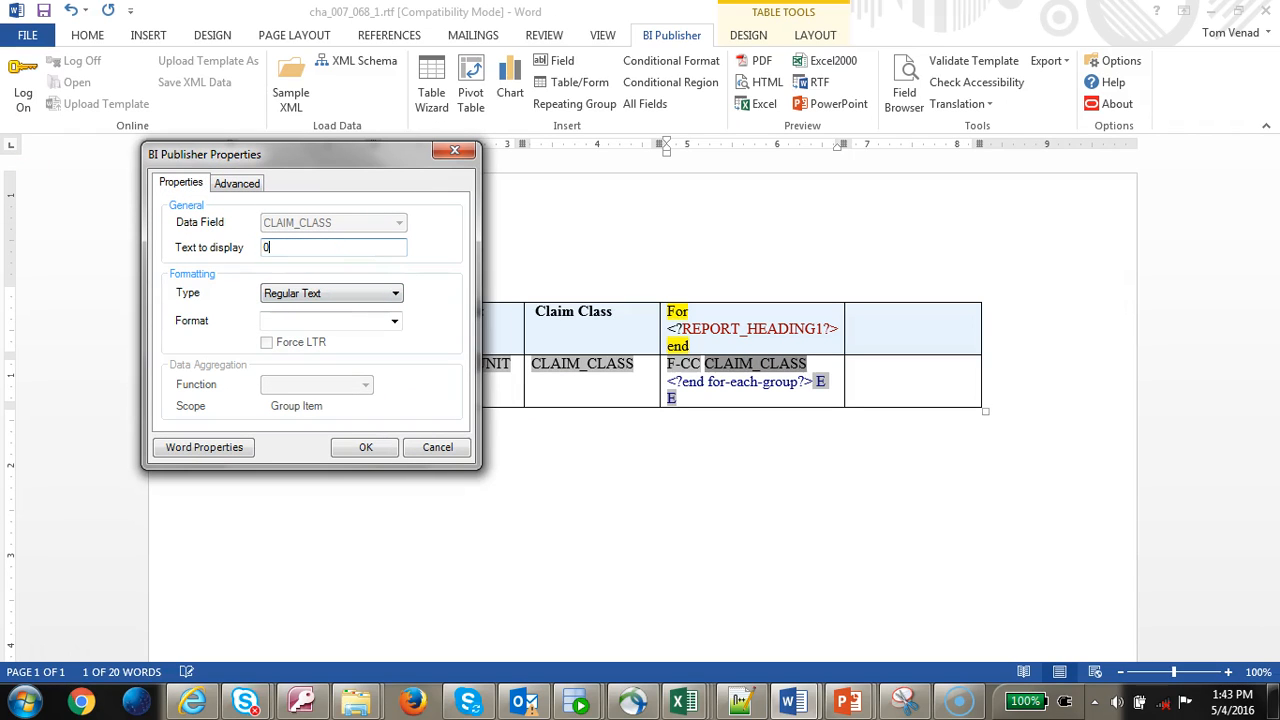
pyautogui.click(237, 183)
pyautogui.click(368, 447)
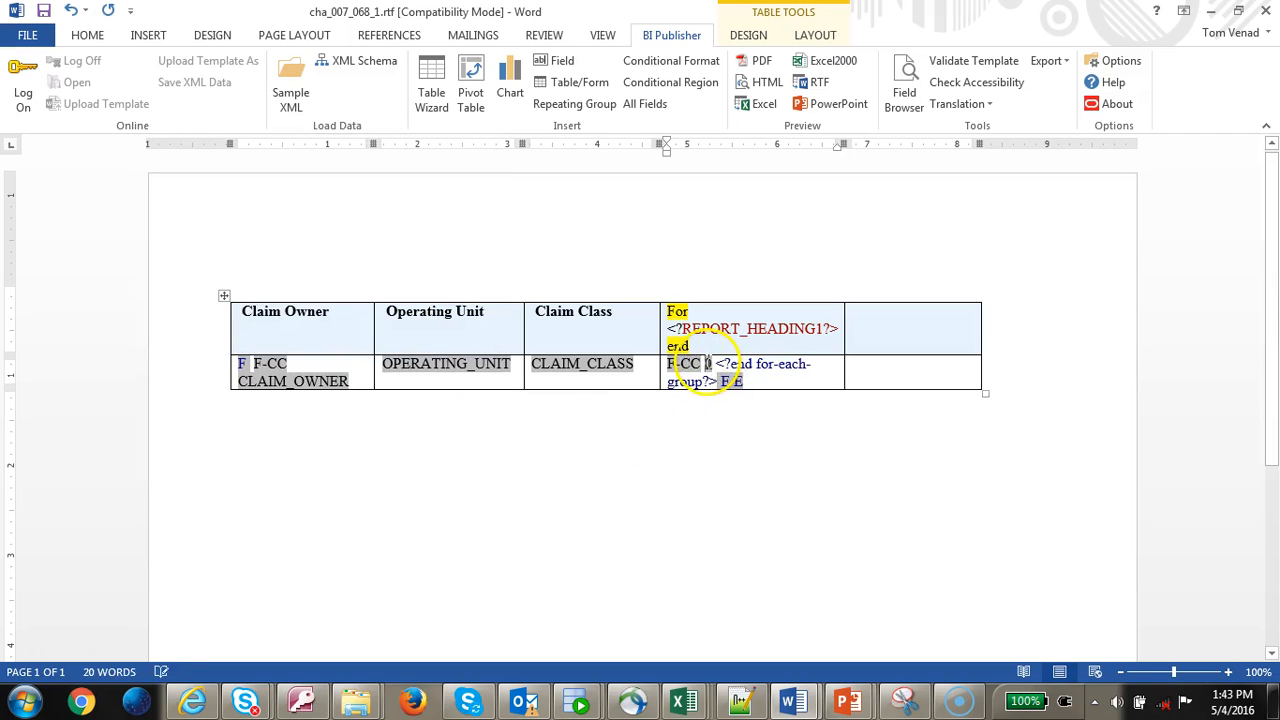
# - Delete the plain end for-each-group text after the 0 field
pyautogui.click(708, 363)
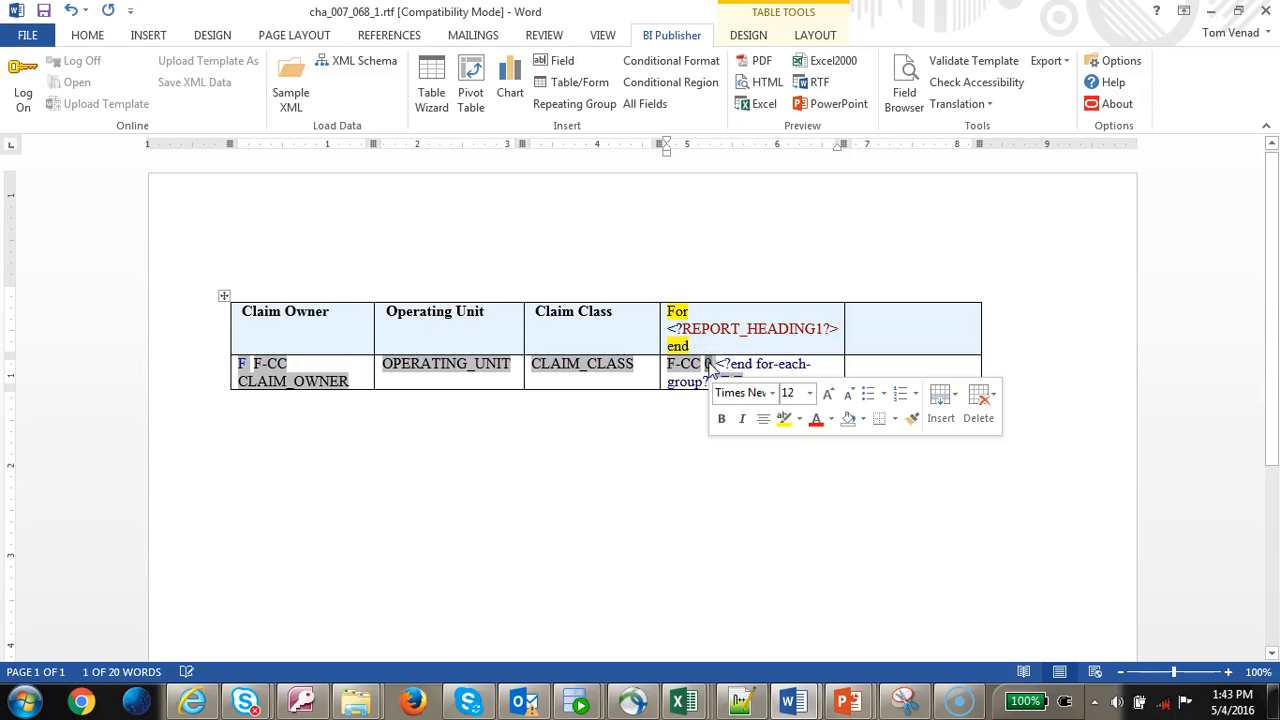
pyautogui.click(720, 365)
pyautogui.click(733, 379)
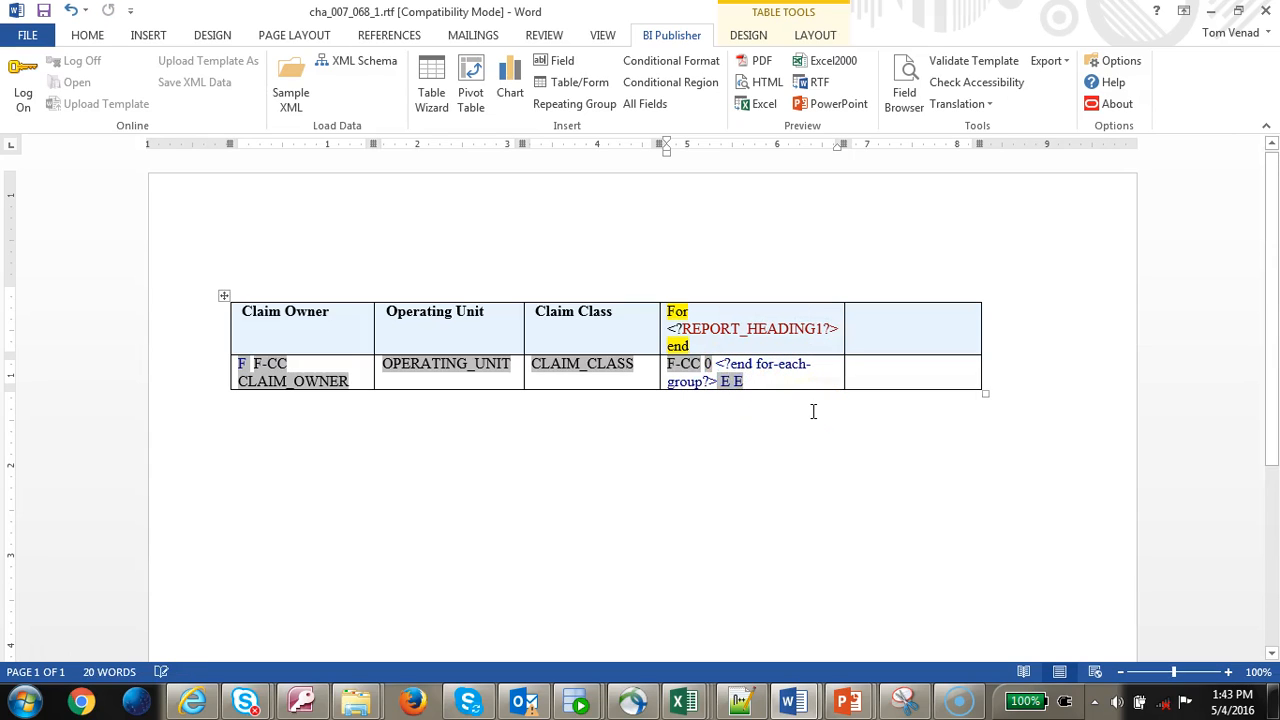
pyautogui.click(727, 383)
pyautogui.click(718, 366)
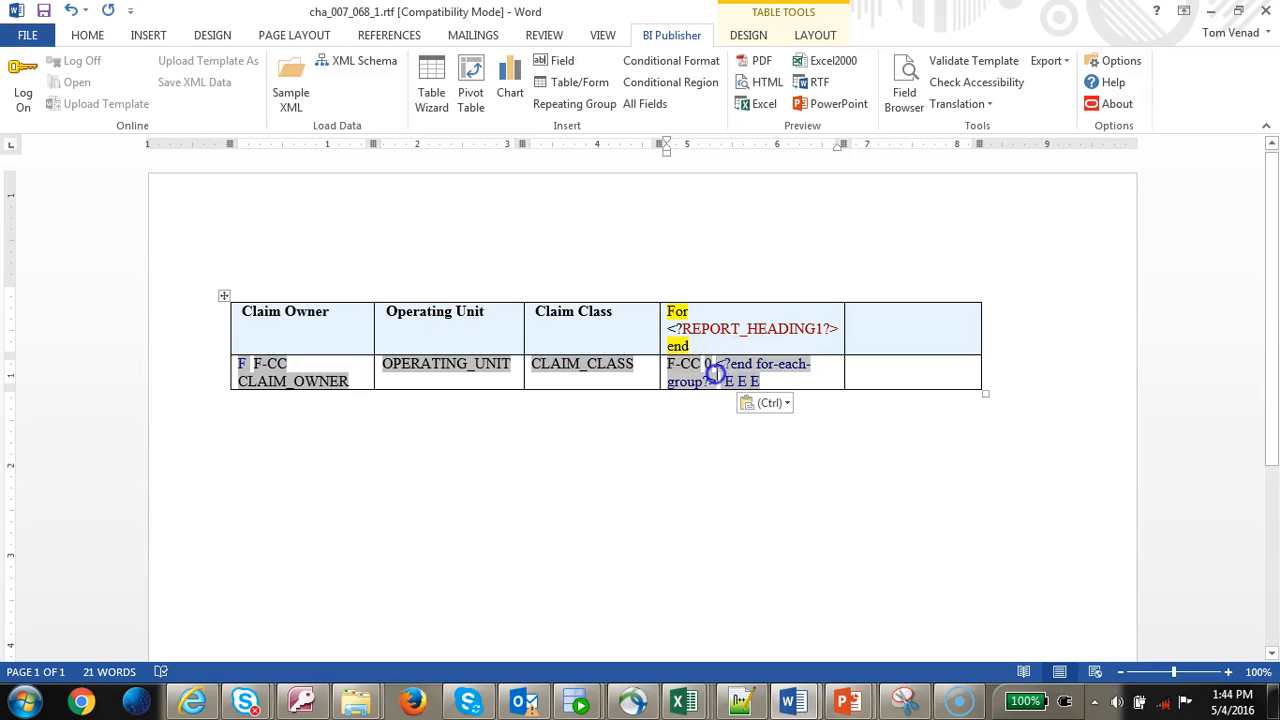
pyautogui.press('Delete')
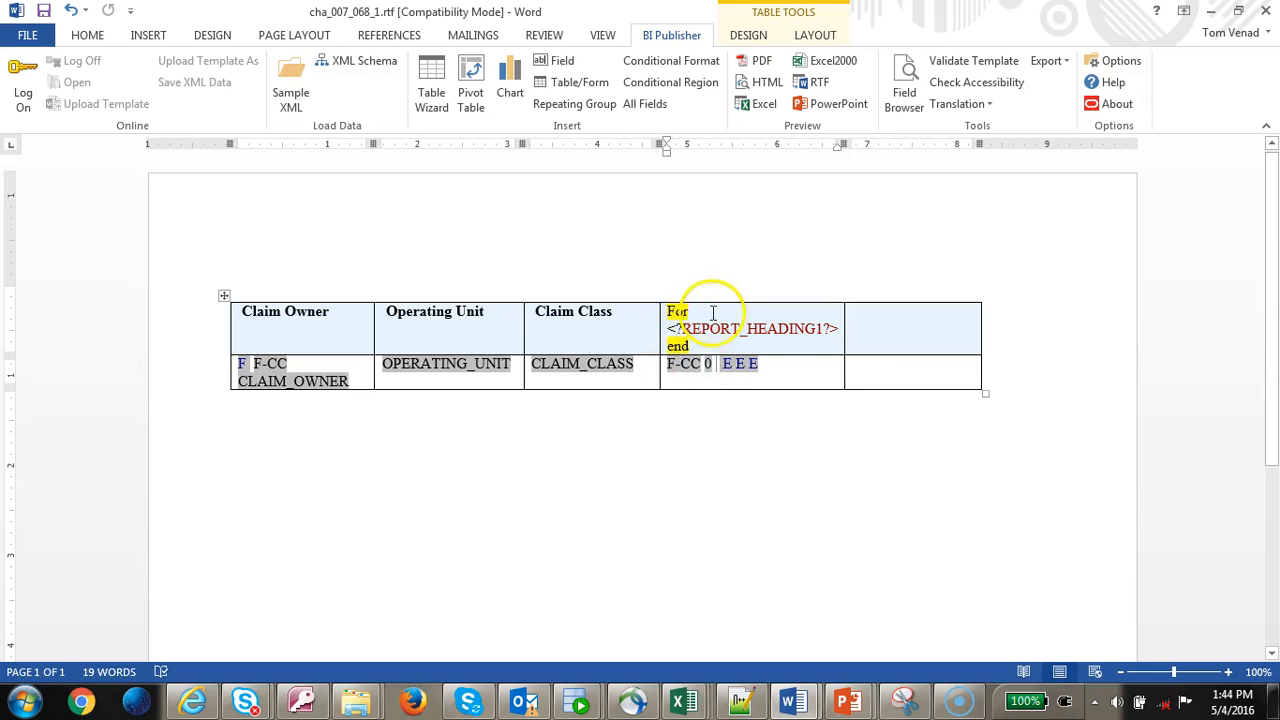
# - Paste a CLAIM_CLASS field into the header cell in place of the raw REPORT_HEADING1 text
pyautogui.click(582, 370)
pyautogui.hotkey('ctrl', 'c')
pyautogui.click(697, 350)
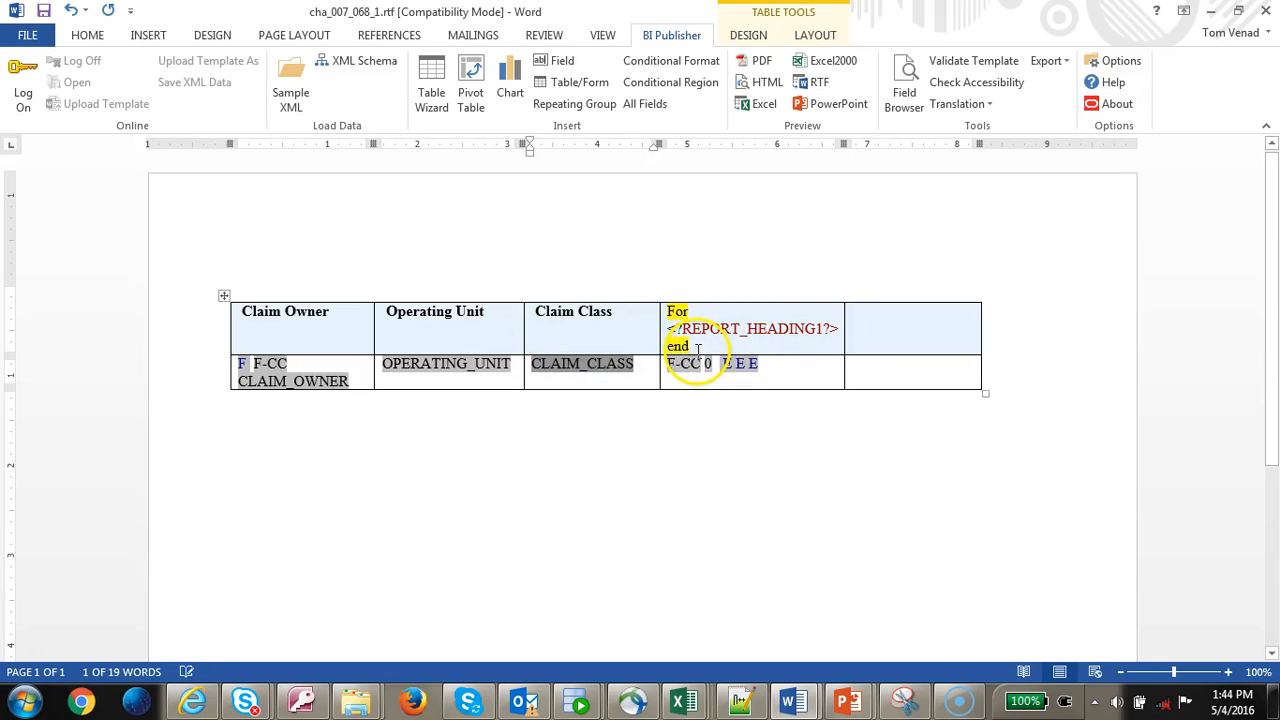
pyautogui.click(733, 311)
pyautogui.hotkey('ctrl', 'v')
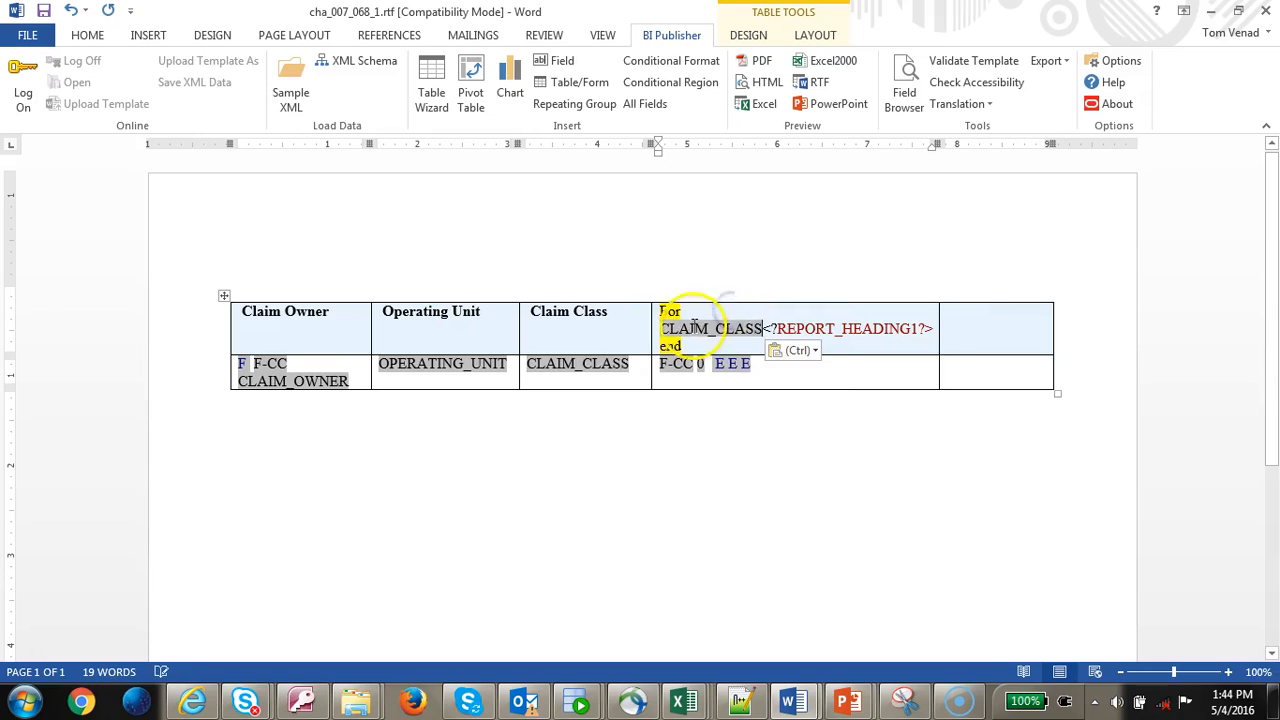
pyautogui.keyDown('shift'); pyautogui.click(934, 329); pyautogui.keyUp('shift')
pyautogui.hotkey('ctrl', 'c')
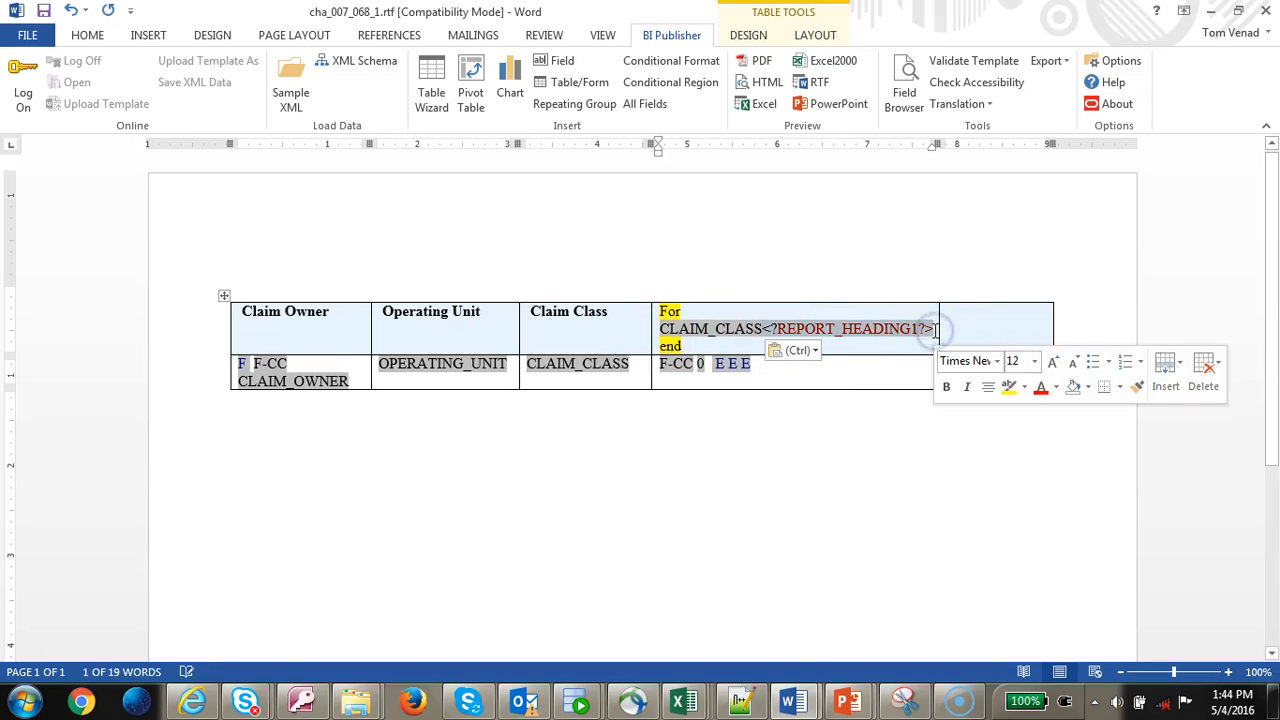
pyautogui.press('Delete')
# - Set the pasted field's code to <?REPORT_HEADING1?> with display text Reportheader
pyautogui.doubleClick(747, 327)
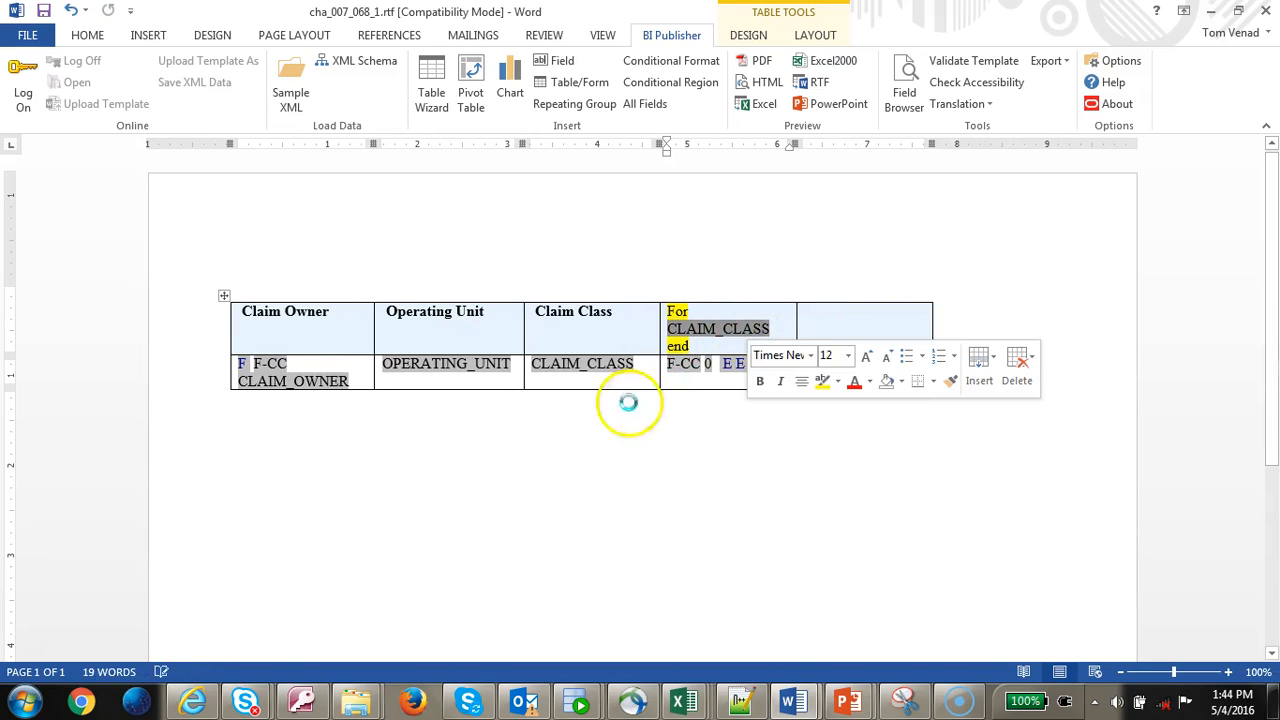
pyautogui.click(260, 209)
pyautogui.moveTo(360, 251); pyautogui.dragTo(157, 204)
pyautogui.hotkey('ctrl', 'v')
pyautogui.click(184, 210)
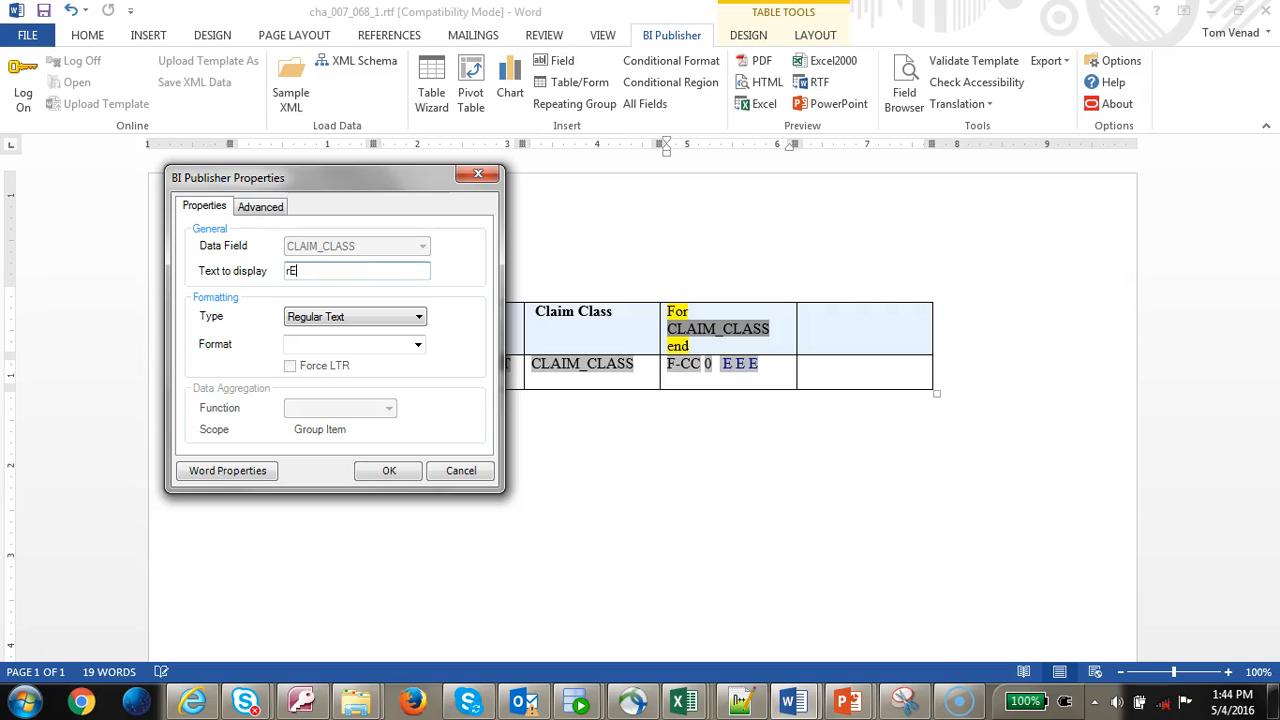
pyautogui.write('R')
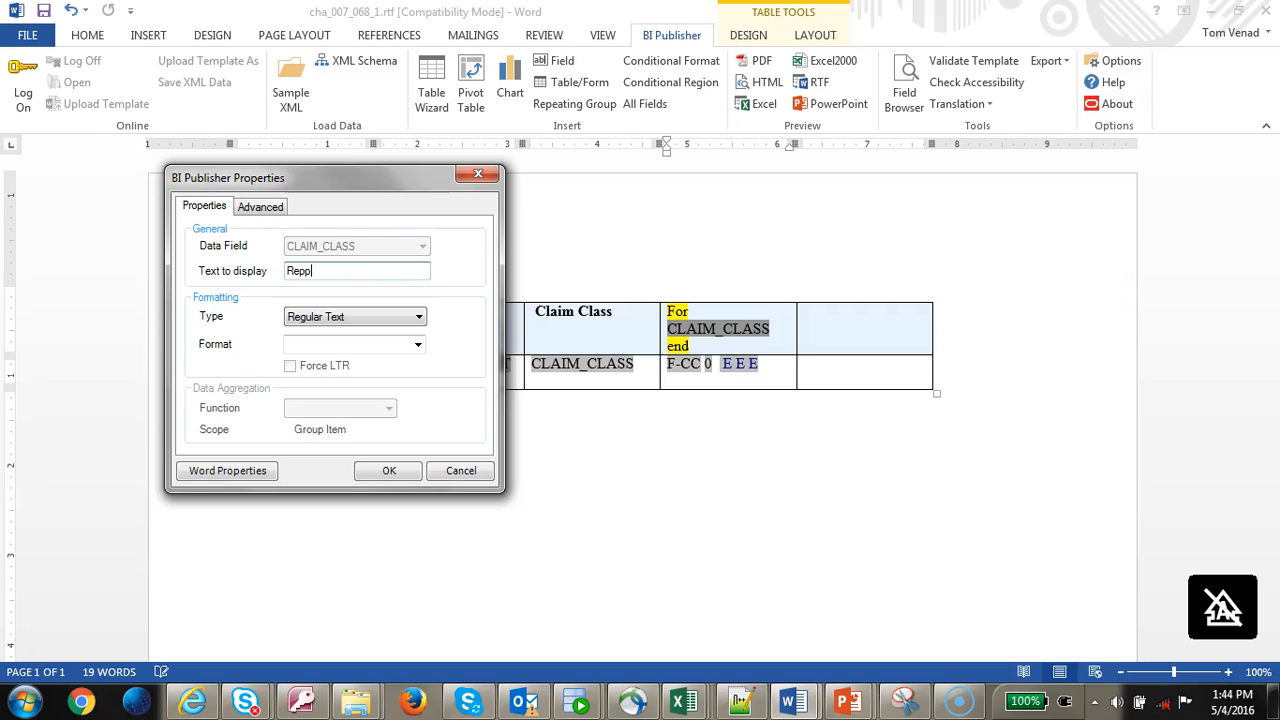
pyautogui.write('eporthea')
pyautogui.press('BackSpace')
pyautogui.press('BackSpace')
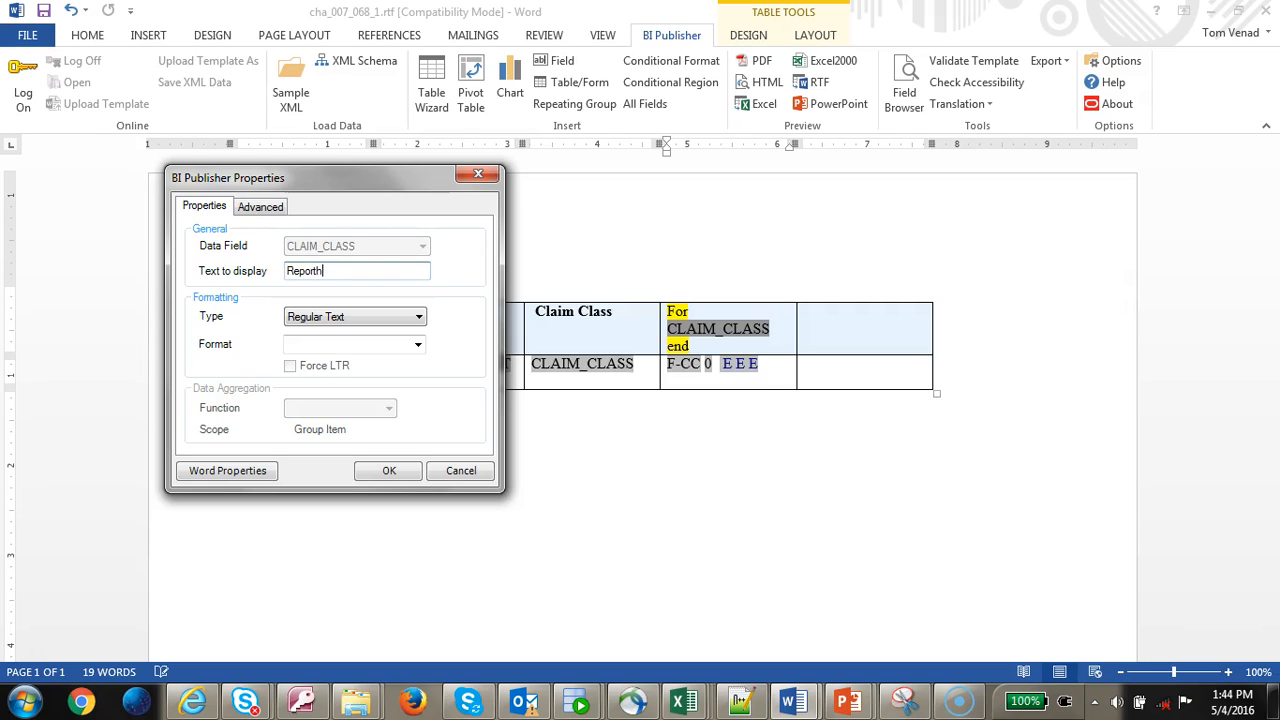
pyautogui.click(392, 470)
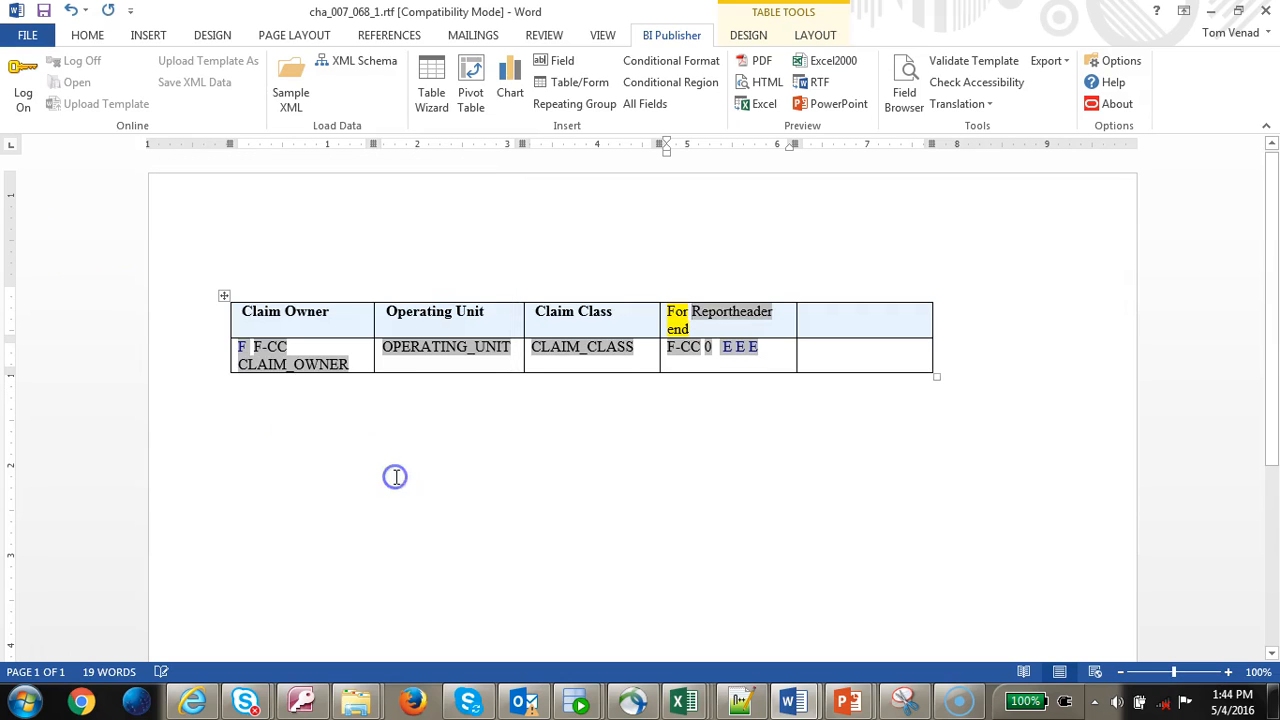
# - Change the header field's display text to RPTHEAD
pyautogui.rightClick(712, 313)
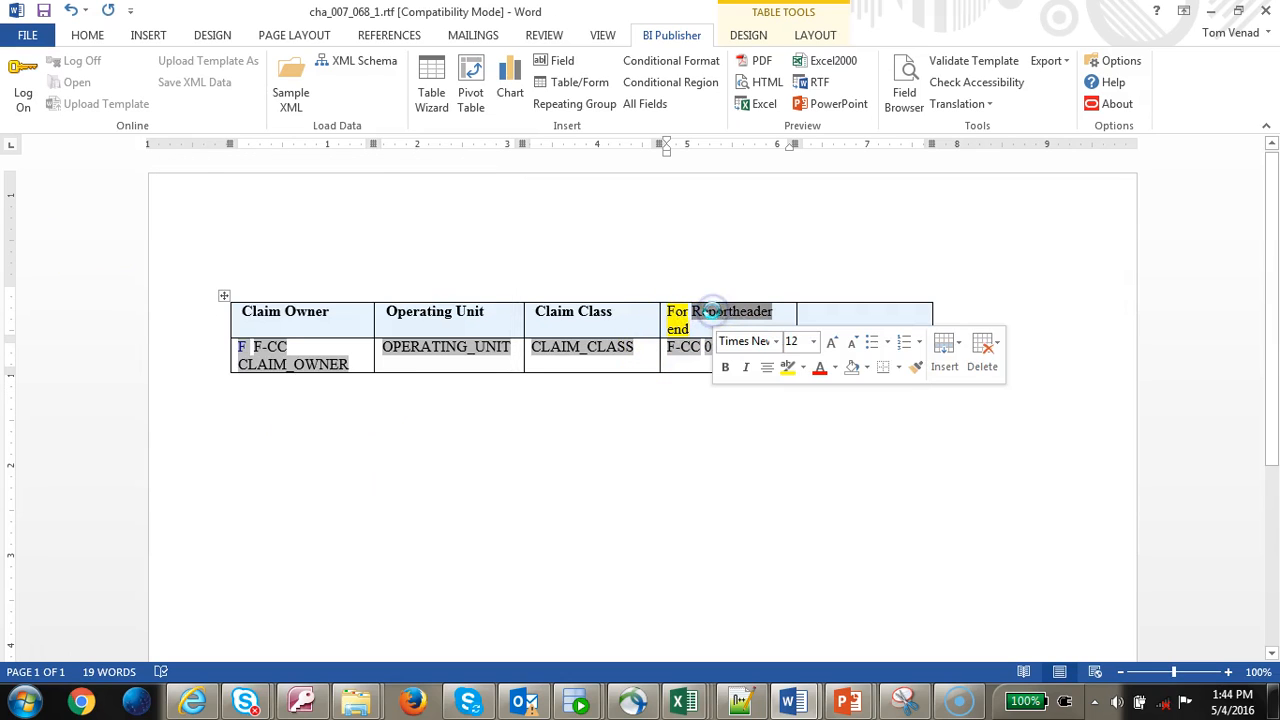
pyautogui.doubleClick(712, 312)
pyautogui.doubleClick(134, 130)
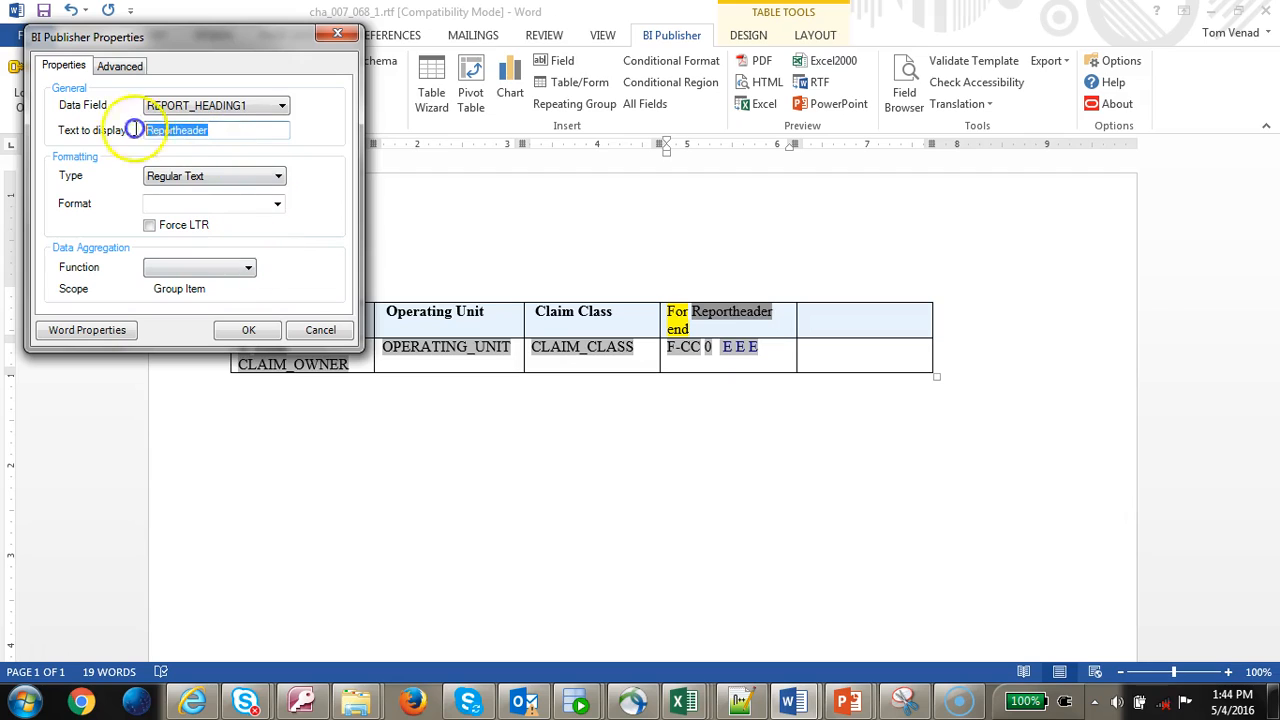
pyautogui.write('RPTHEAD')
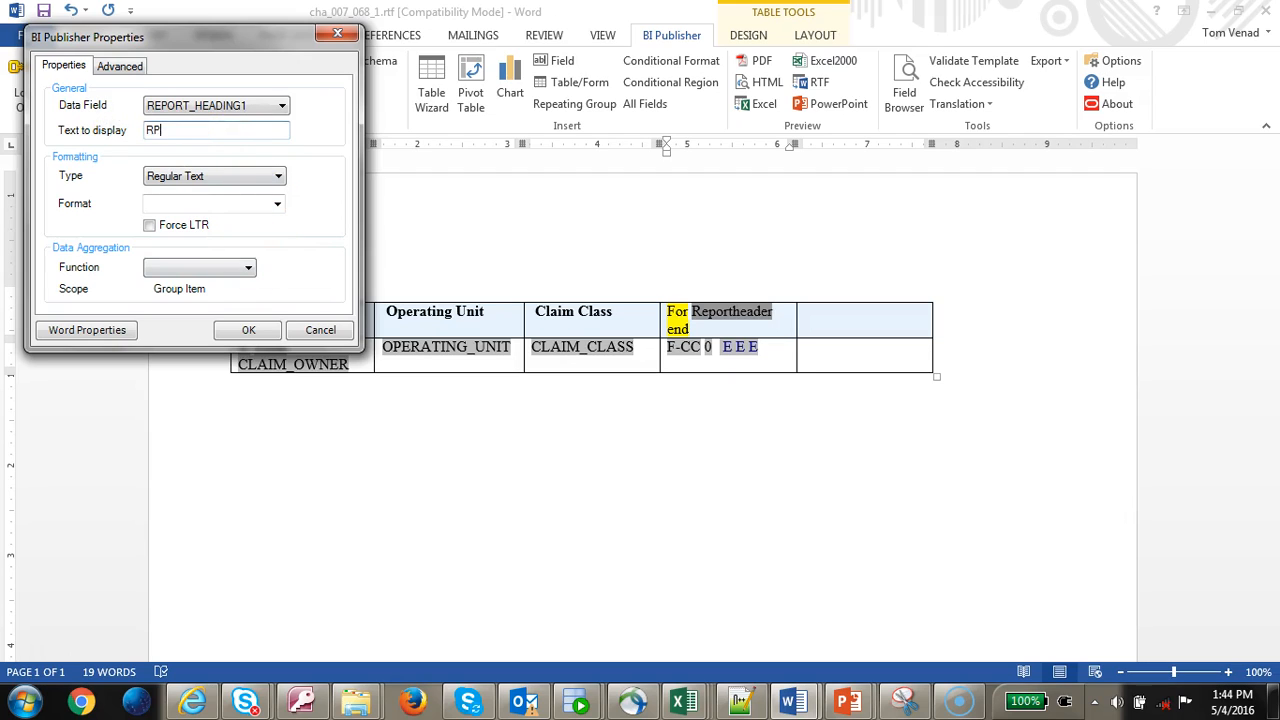
pyautogui.click(248, 330)
pyautogui.click(712, 330)
pyautogui.doubleClick(709, 330)
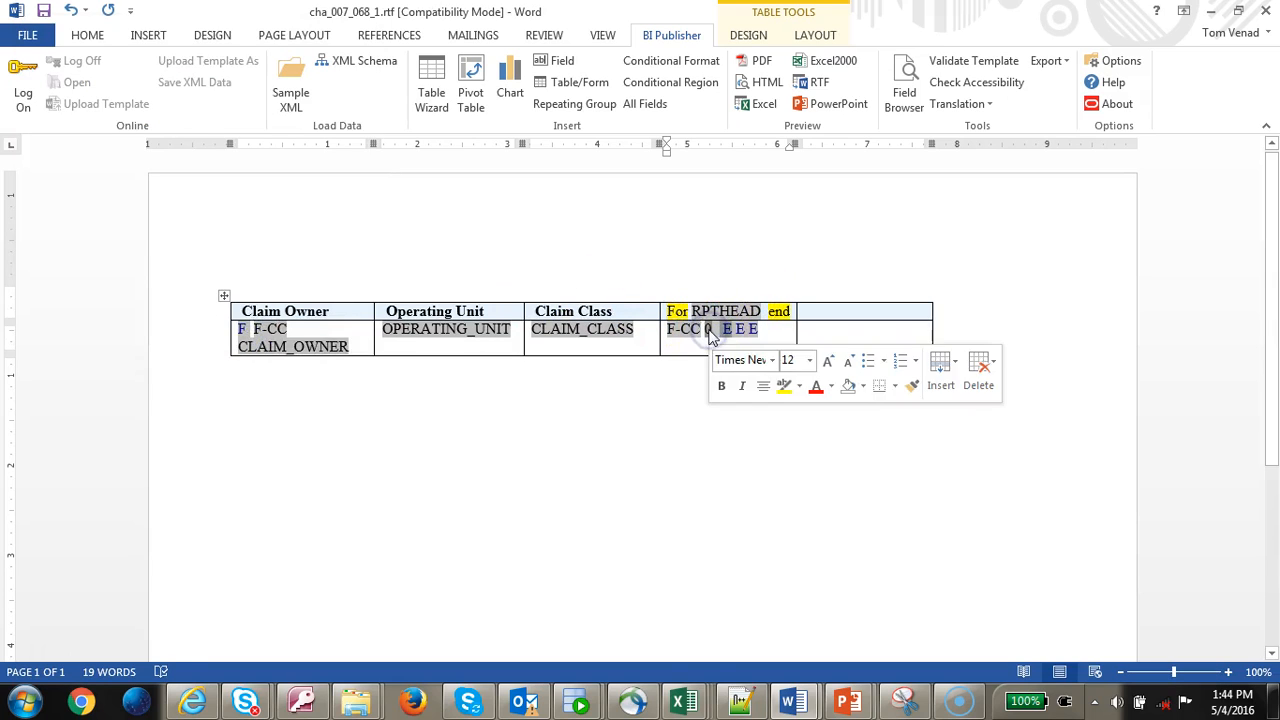
pyautogui.doubleClick(709, 331)
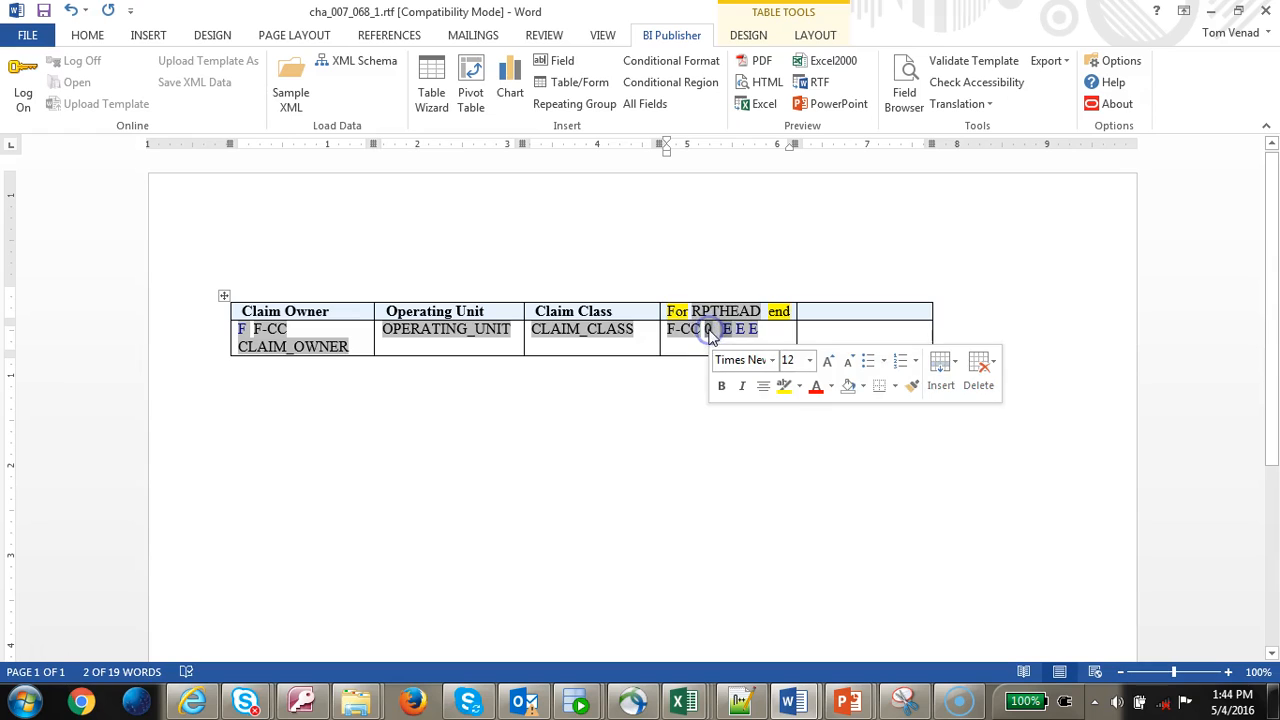
# - Format the 0 sum field as a Number type
pyautogui.rightClick(712, 334)
pyautogui.moveTo(770, 342)
pyautogui.click(871, 343)
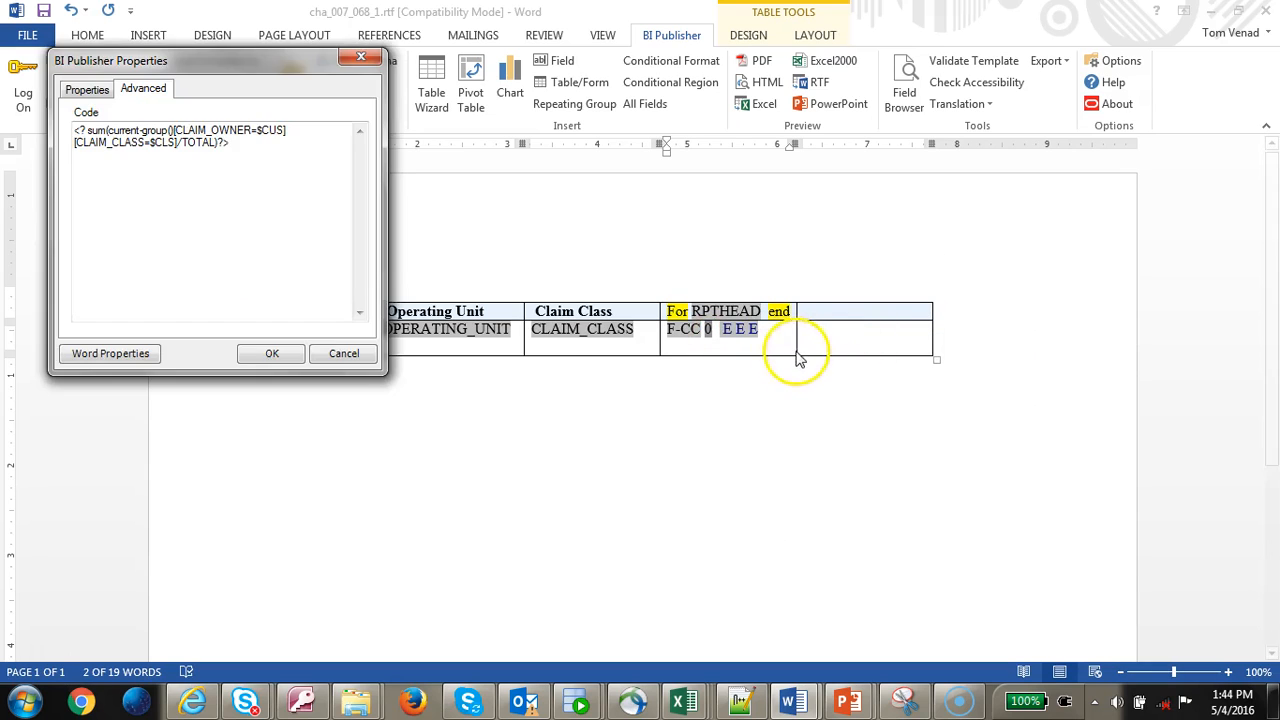
pyautogui.click(87, 89)
pyautogui.click(301, 199)
pyautogui.click(235, 221)
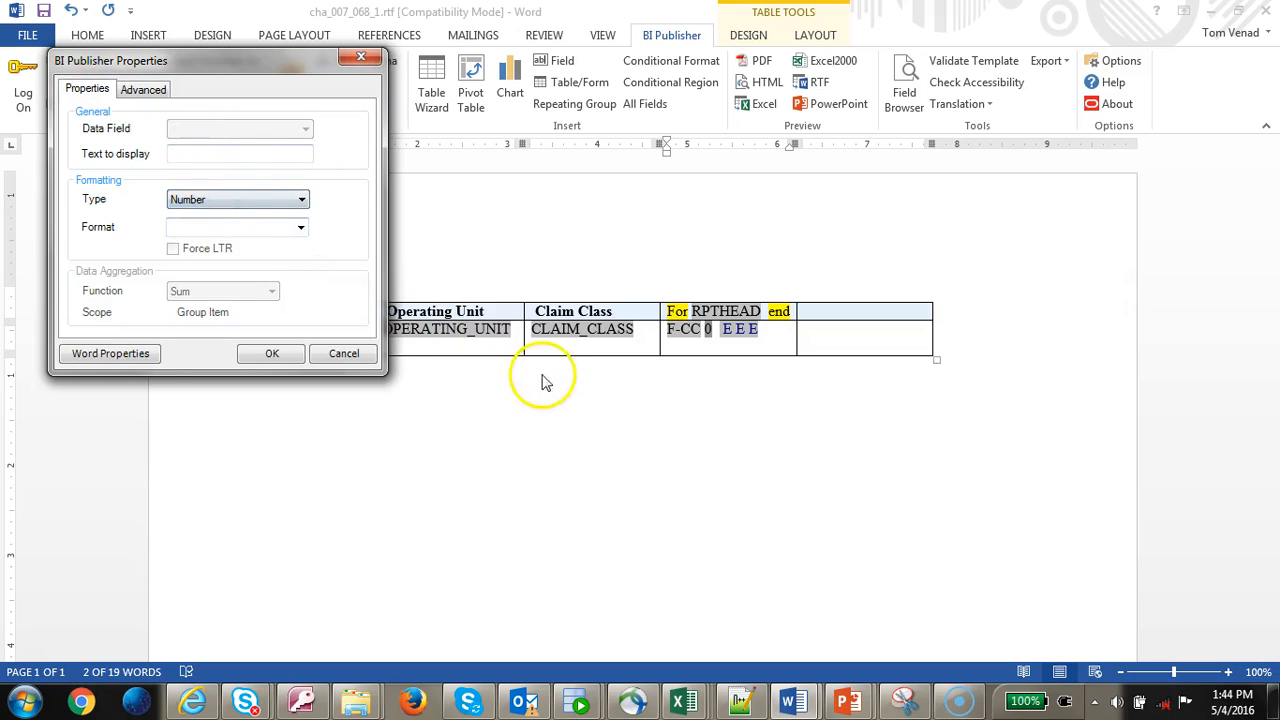
pyautogui.click(272, 353)
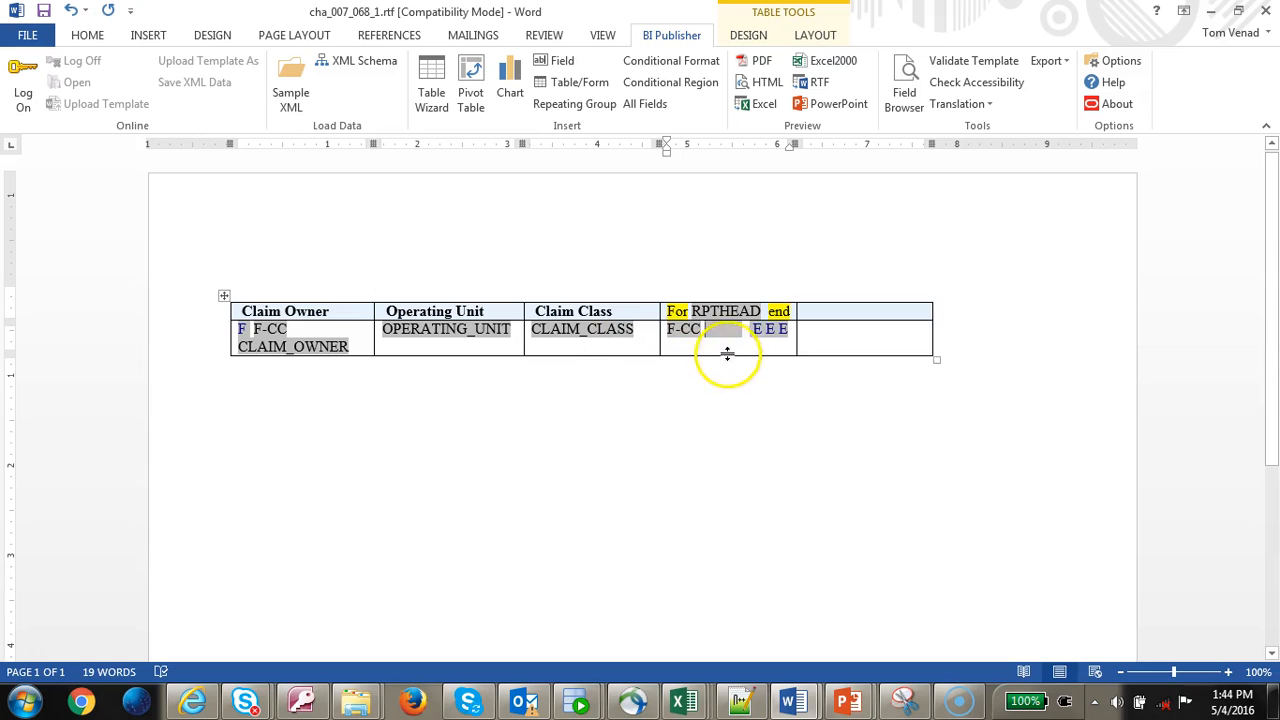
# - Set the CLAIM_OWNER field's display text to clmown and add a blank row below the table
pyautogui.click(328, 350)
pyautogui.rightClick(328, 352)
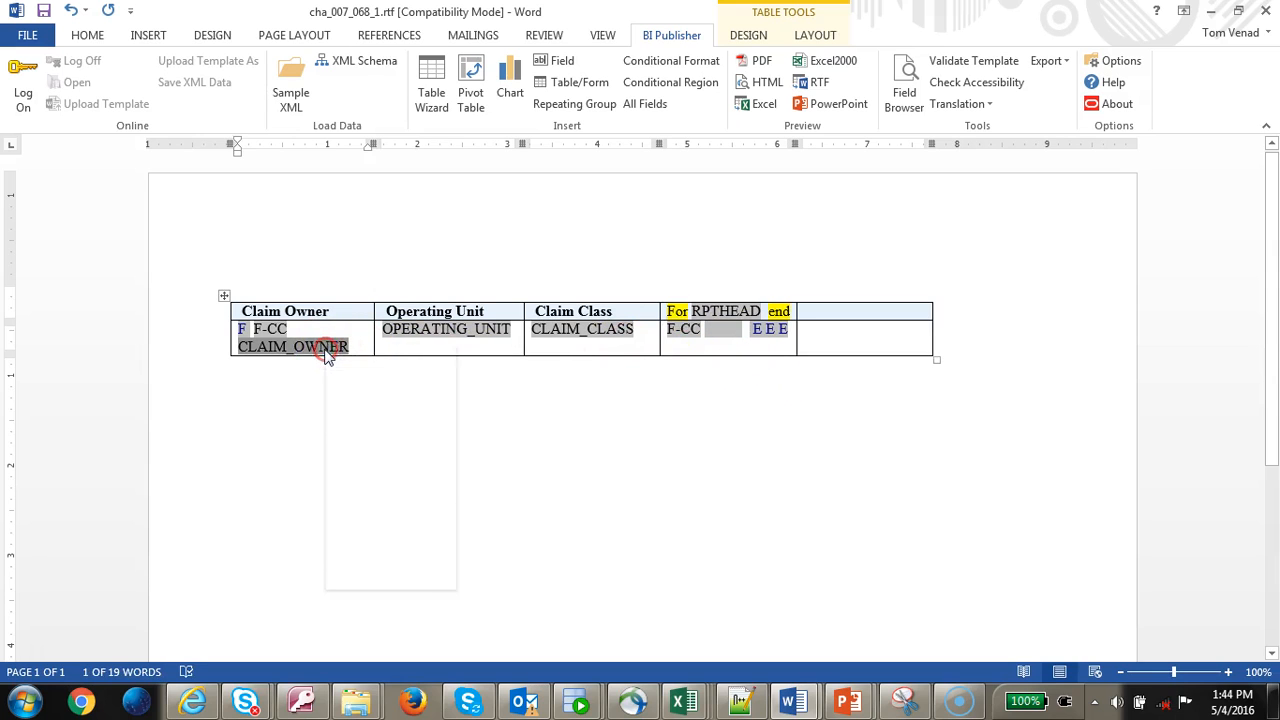
pyautogui.click(388, 484)
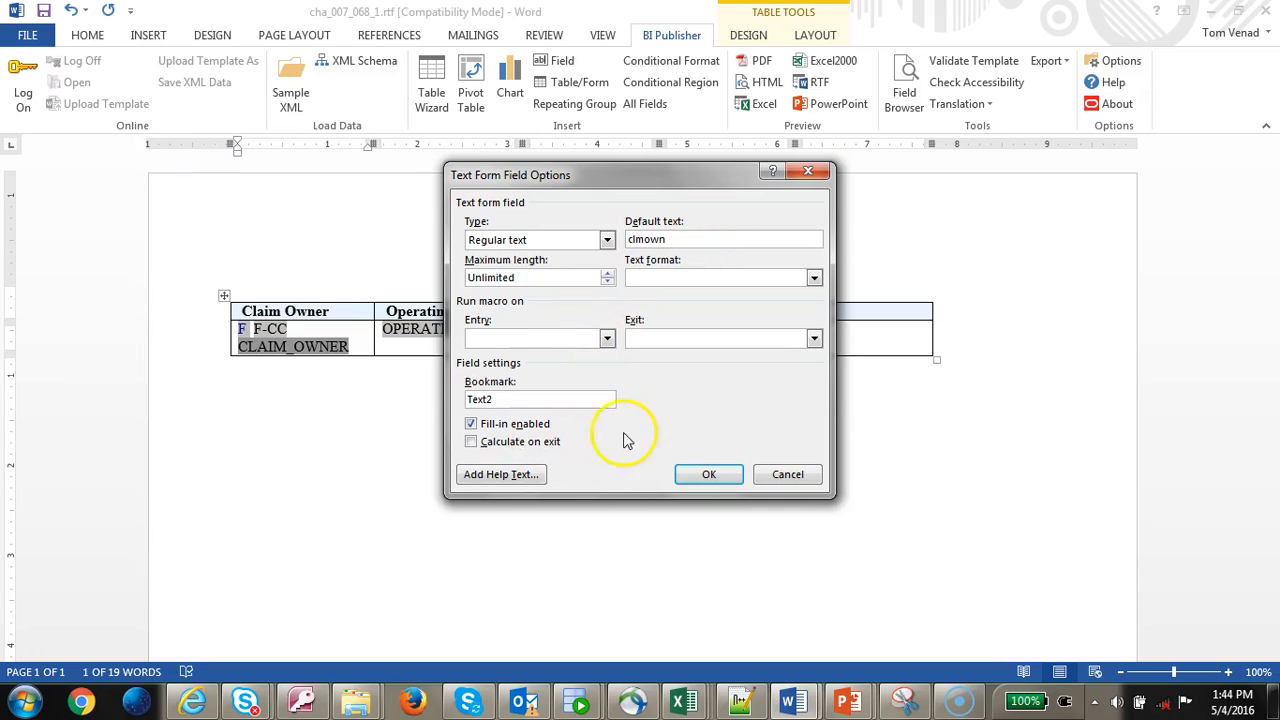
pyautogui.click(695, 474)
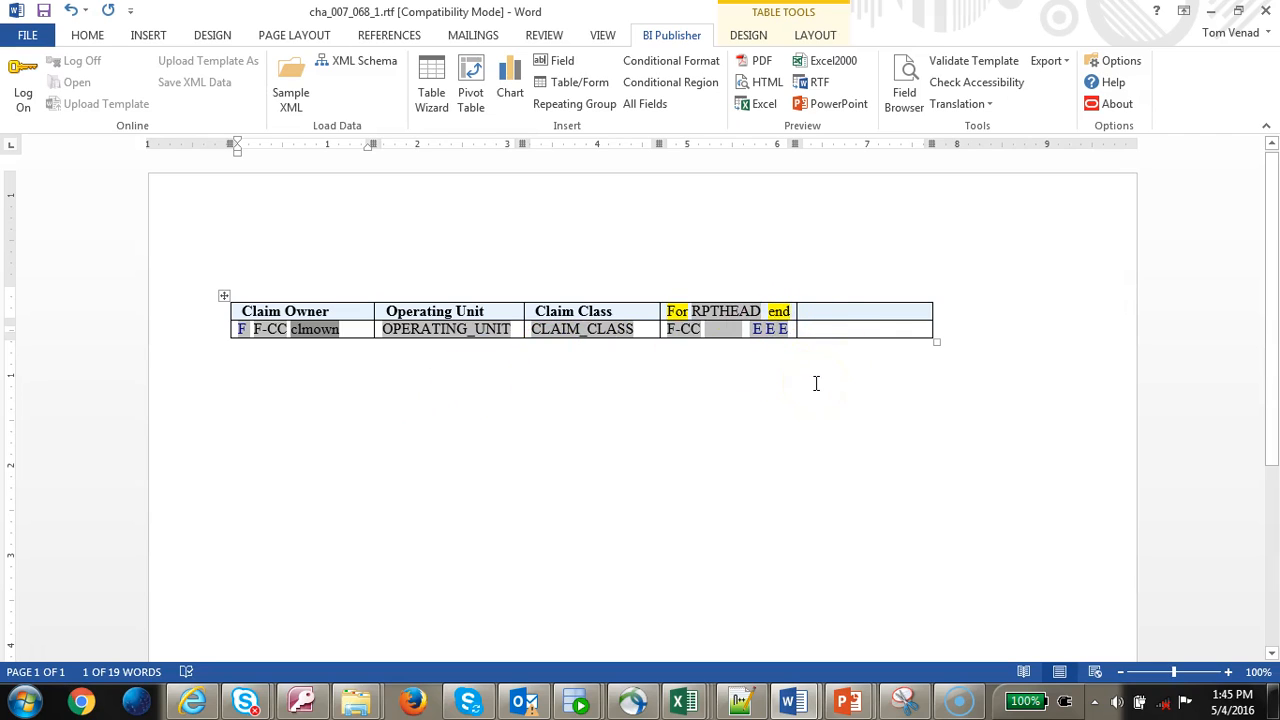
pyautogui.press('Tab')
# - Copy the aging fields into the new row's aging cell and delete the extra pasted fields
pyautogui.click(717, 347)
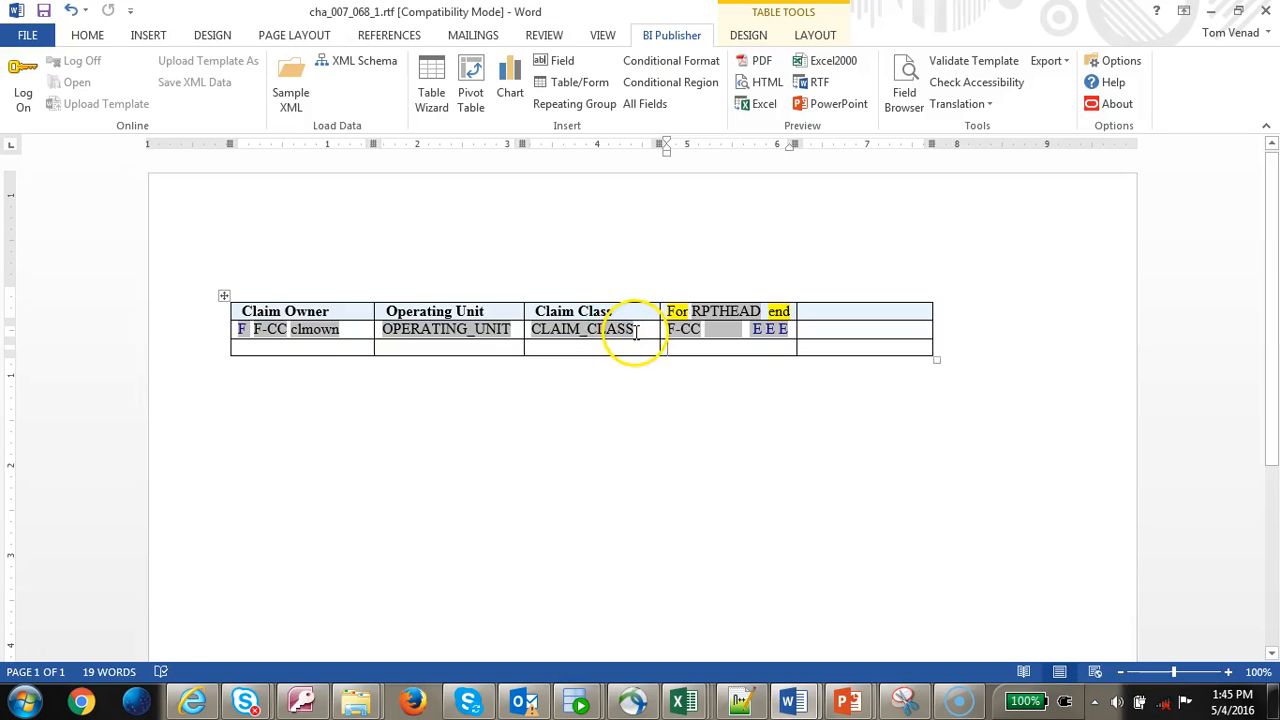
pyautogui.press('Tab')
pyautogui.hotkey('ctrl', 'c')
pyautogui.click(728, 348)
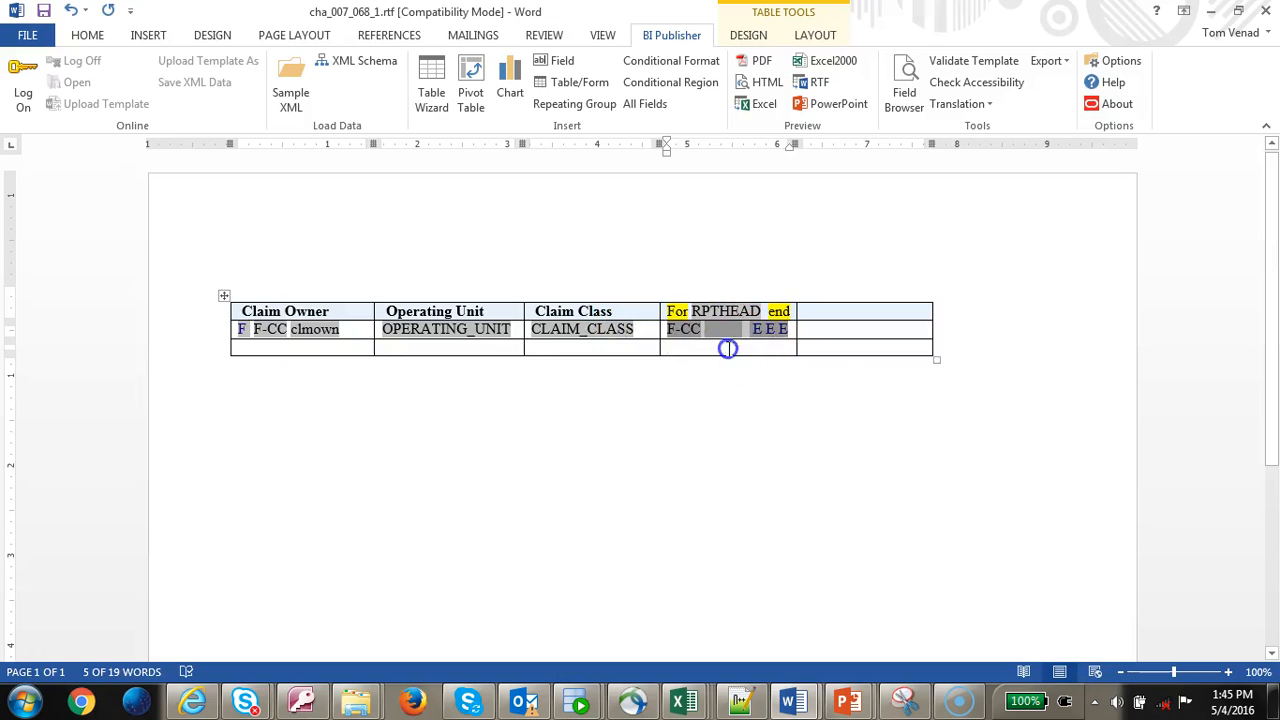
pyautogui.hotkey('ctrl', 'v')
pyautogui.click(760, 348)
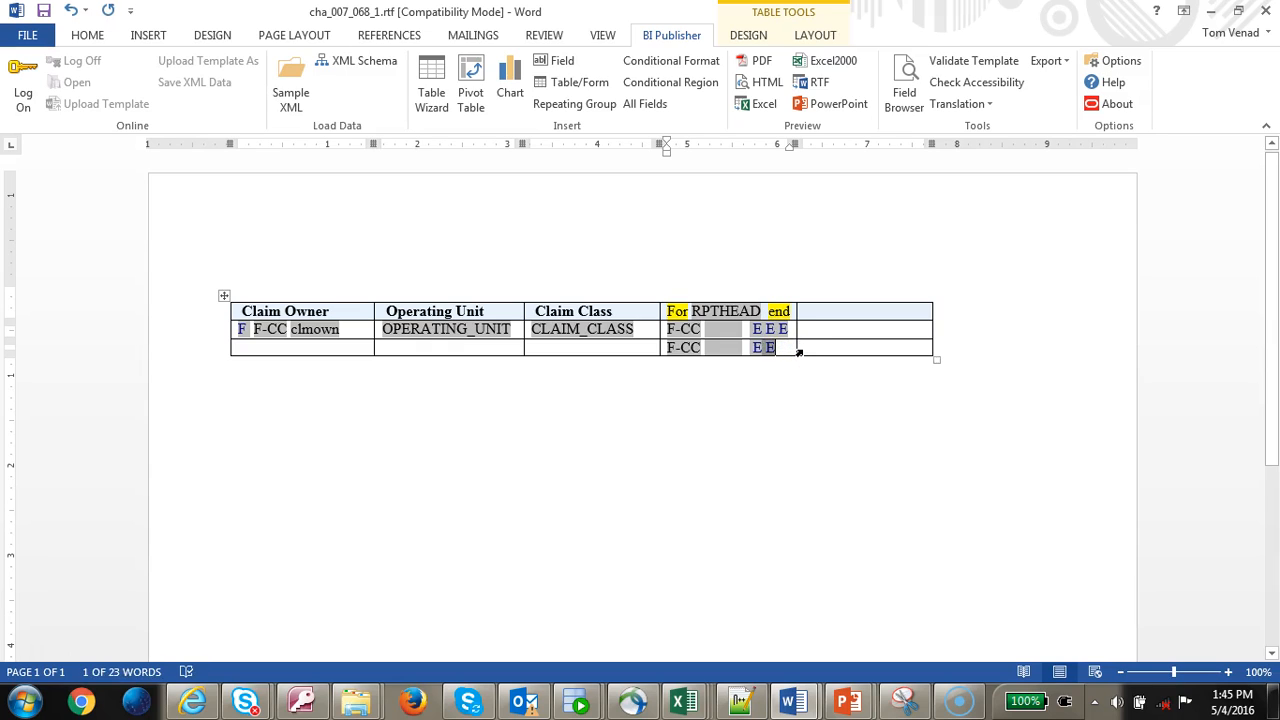
pyautogui.press('BackSpace')
pyautogui.click(730, 352)
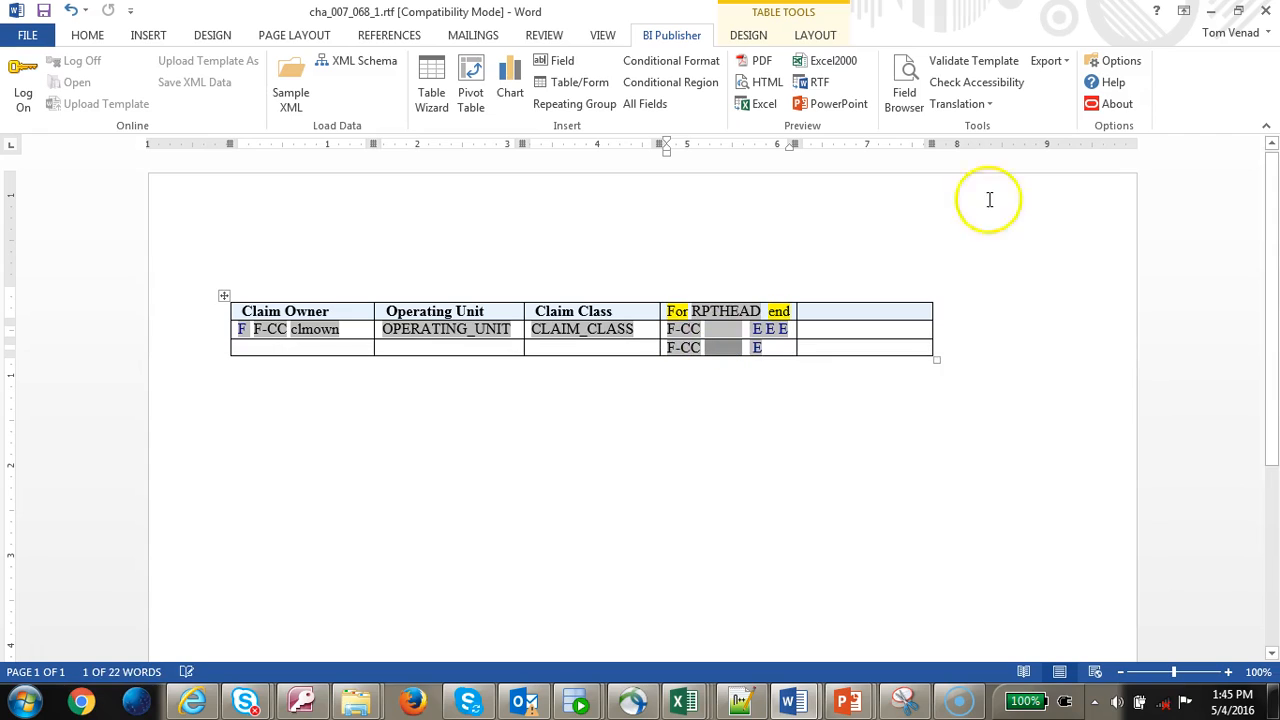
# - Remove the owner and class filters from the sum expression in the Field Browser and apply it
pyautogui.click(905, 88)
pyautogui.click(1150, 196)
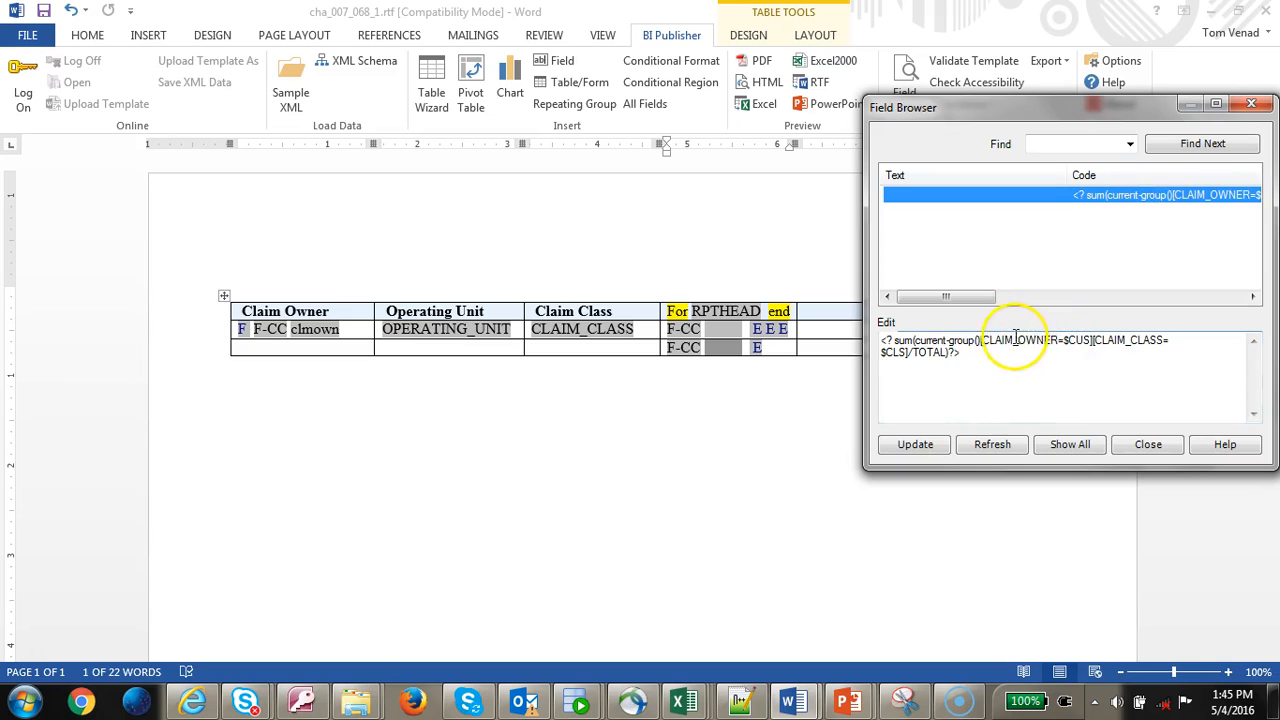
pyautogui.moveTo(981, 340); pyautogui.dragTo(982, 352)
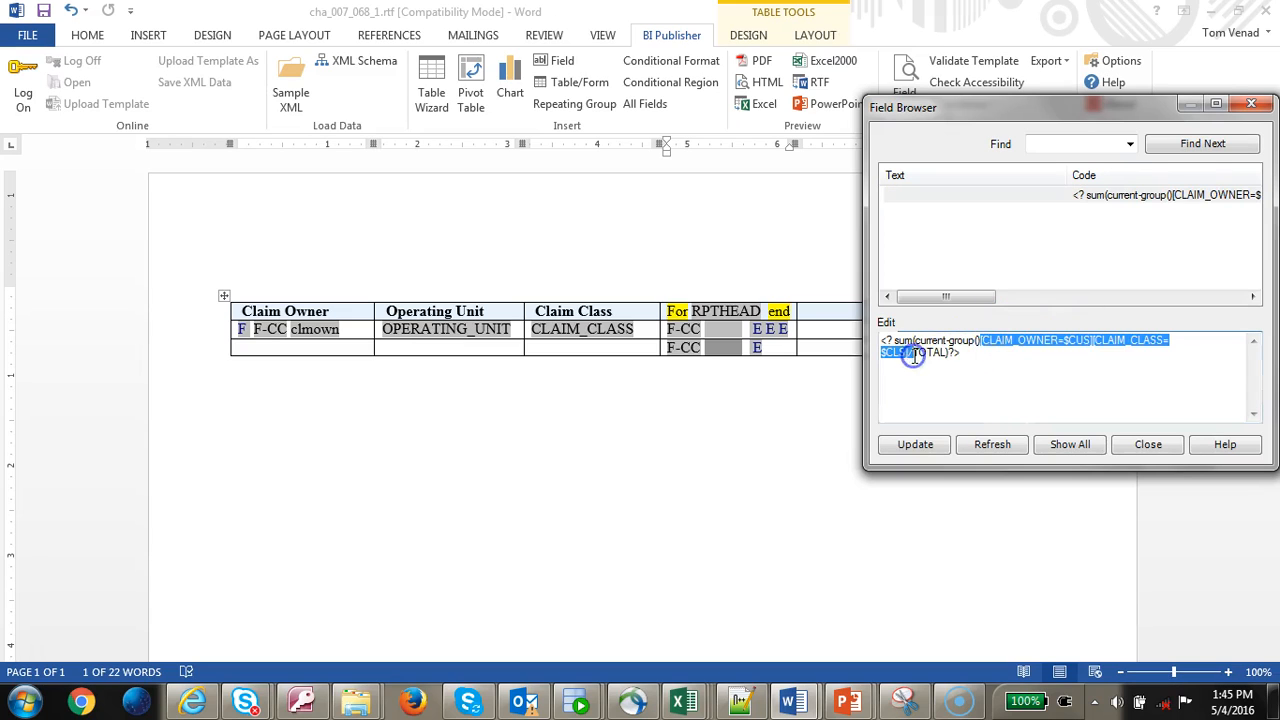
pyautogui.press('Delete')
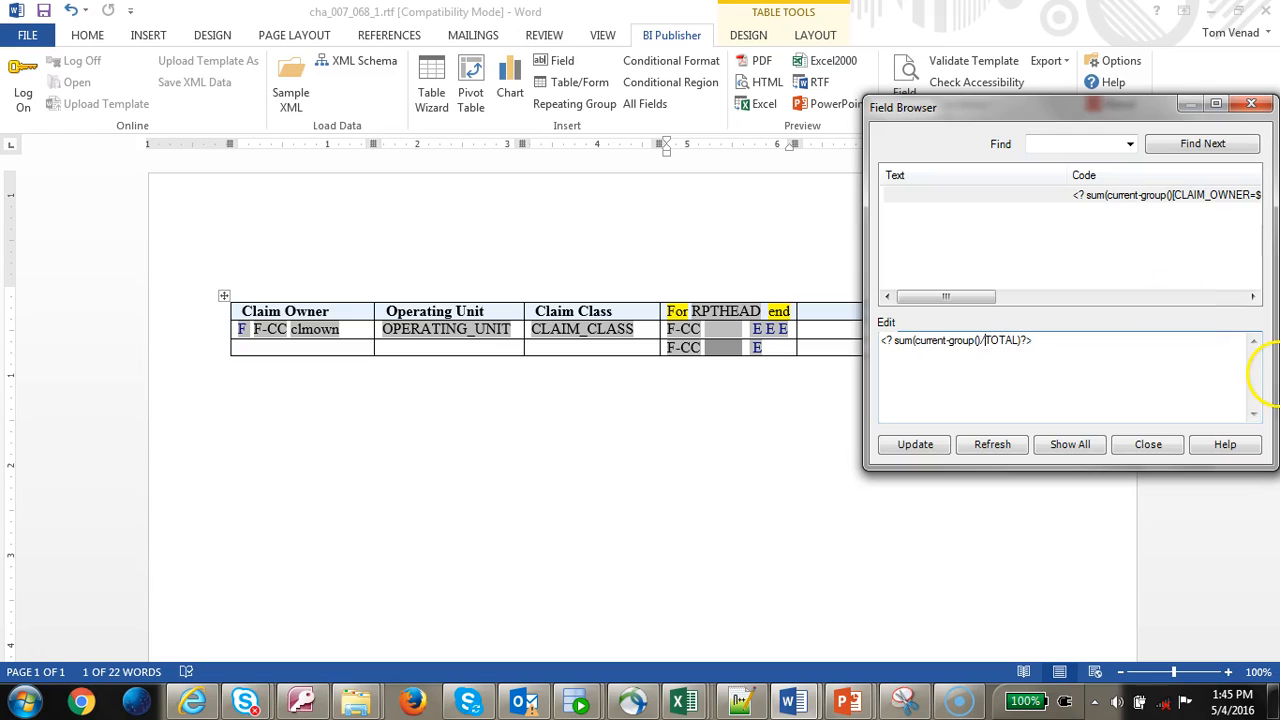
pyautogui.click(915, 444)
pyautogui.click(1150, 446)
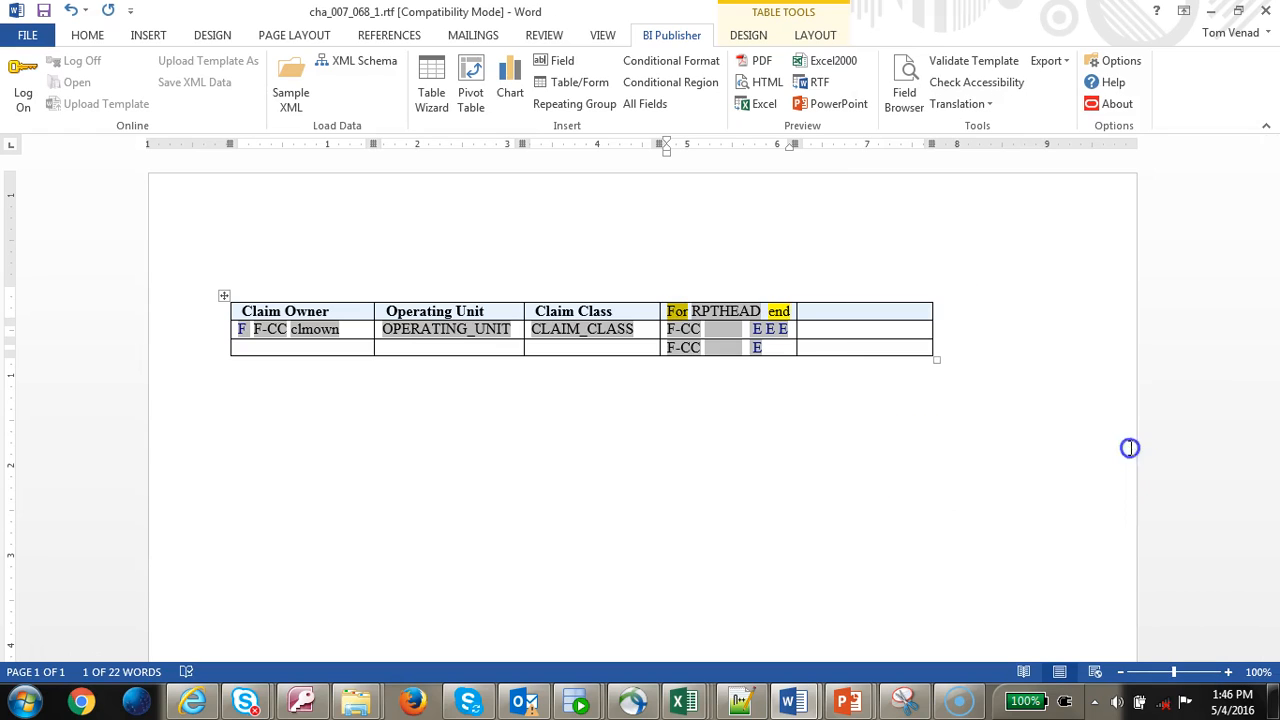
# - Generate the Excel preview and verify the 1-30 Days column total against its amounts
pyautogui.click(760, 104)
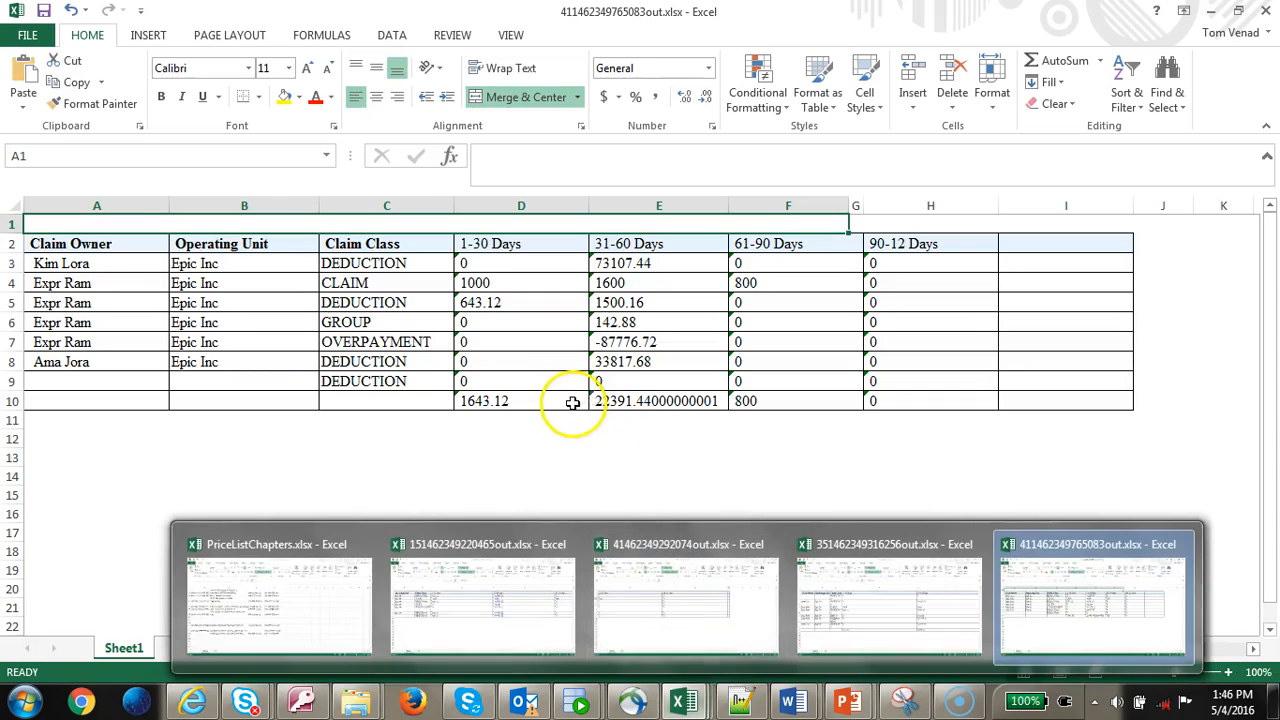
pyautogui.click(573, 402)
pyautogui.moveTo(506, 266); pyautogui.dragTo(505, 297)
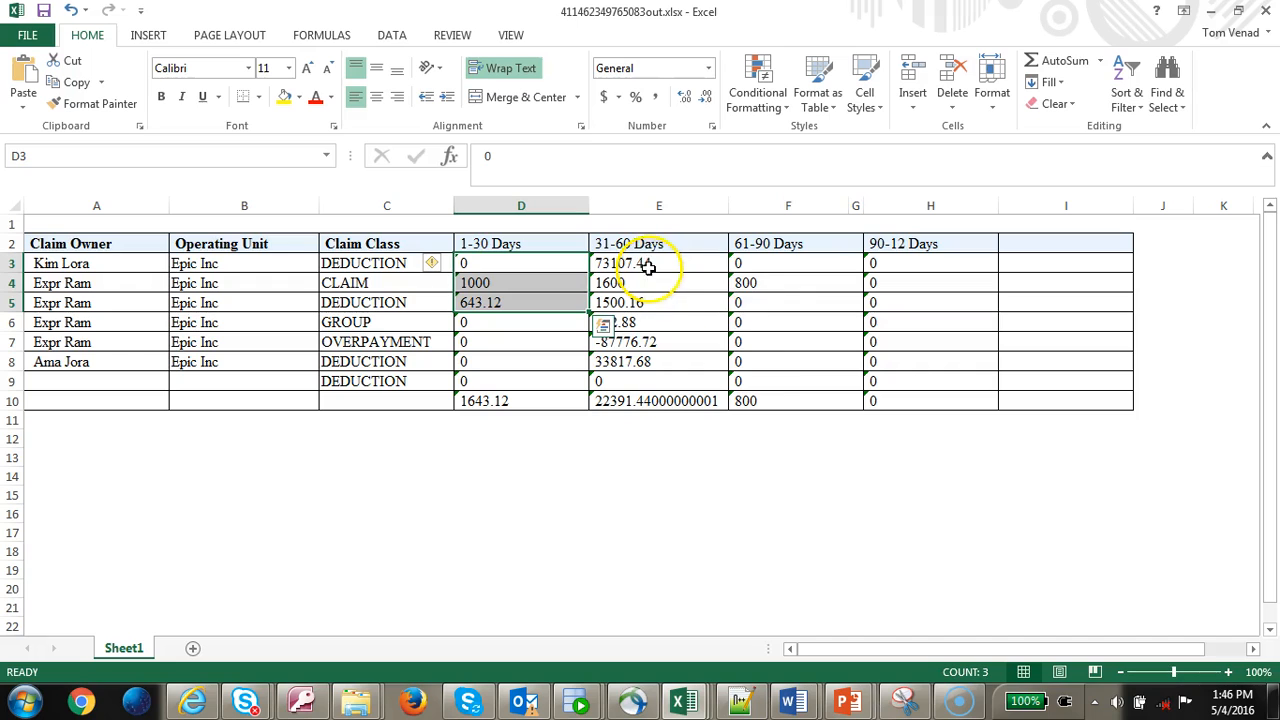
pyautogui.click(549, 405)
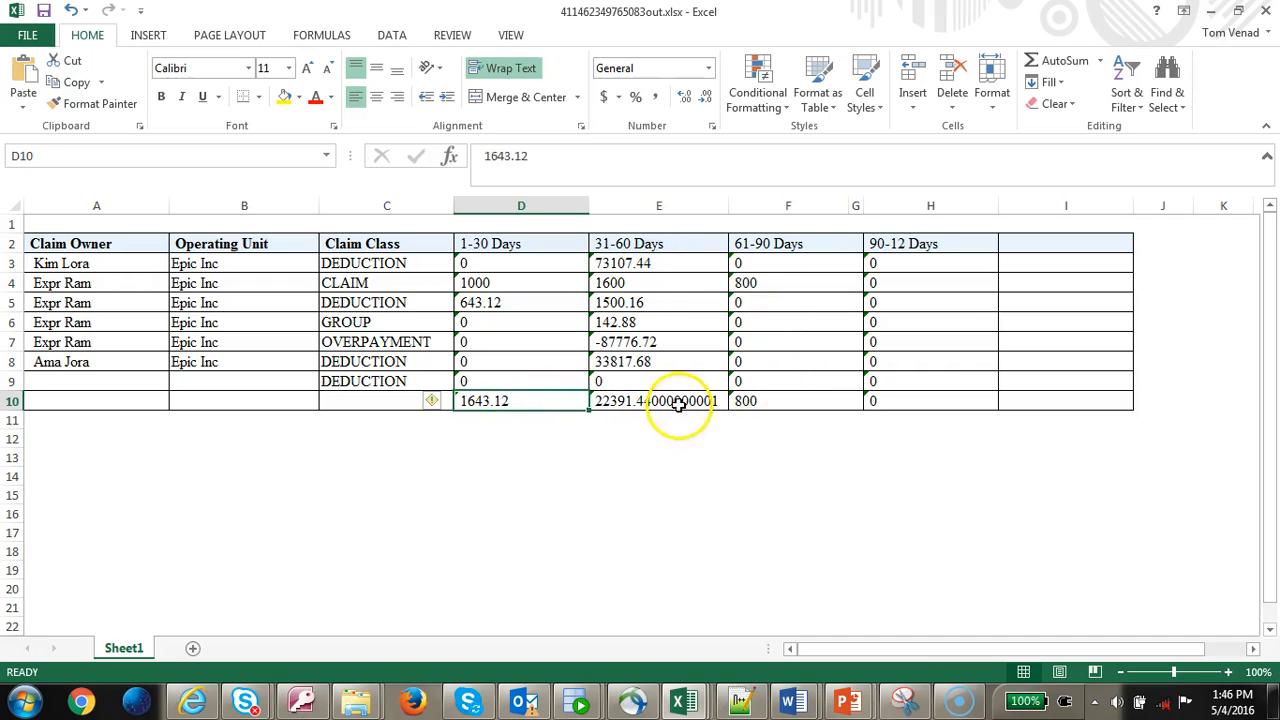
# - Check the 31-60 Days total and empty row-total column, then return to Word's empty row-total cell
pyautogui.click(680, 410)
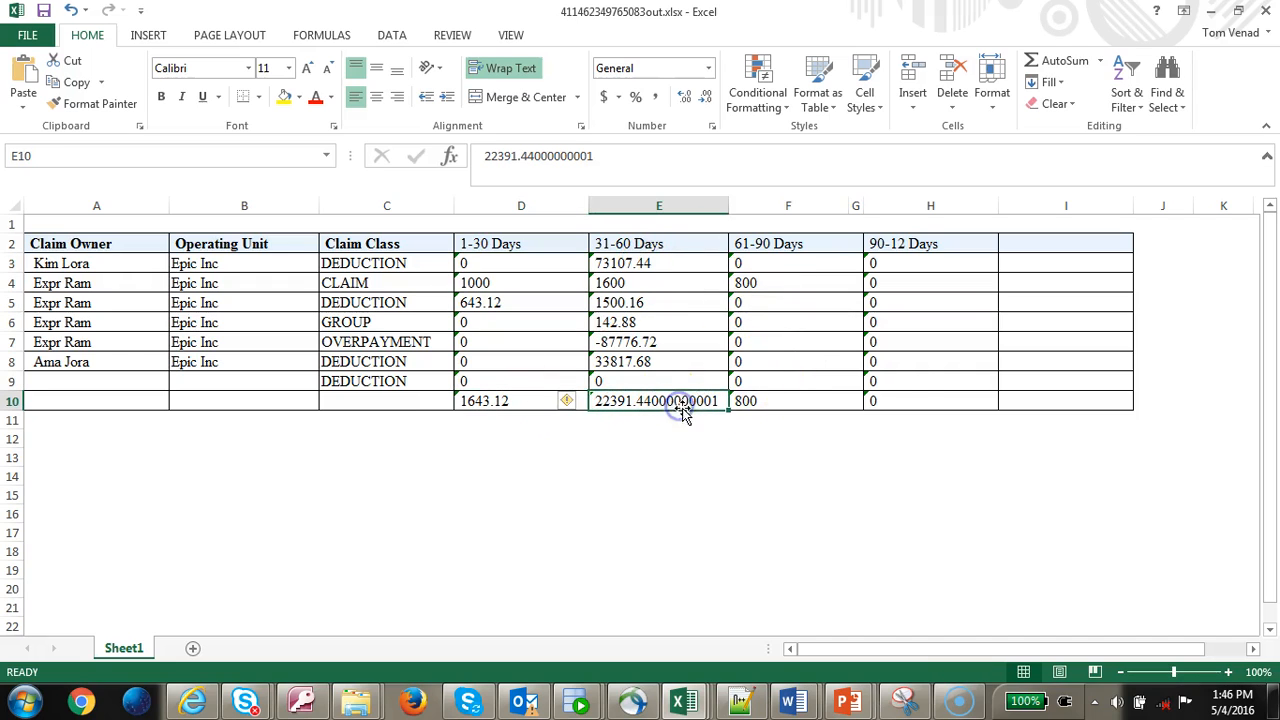
pyautogui.click(1089, 263)
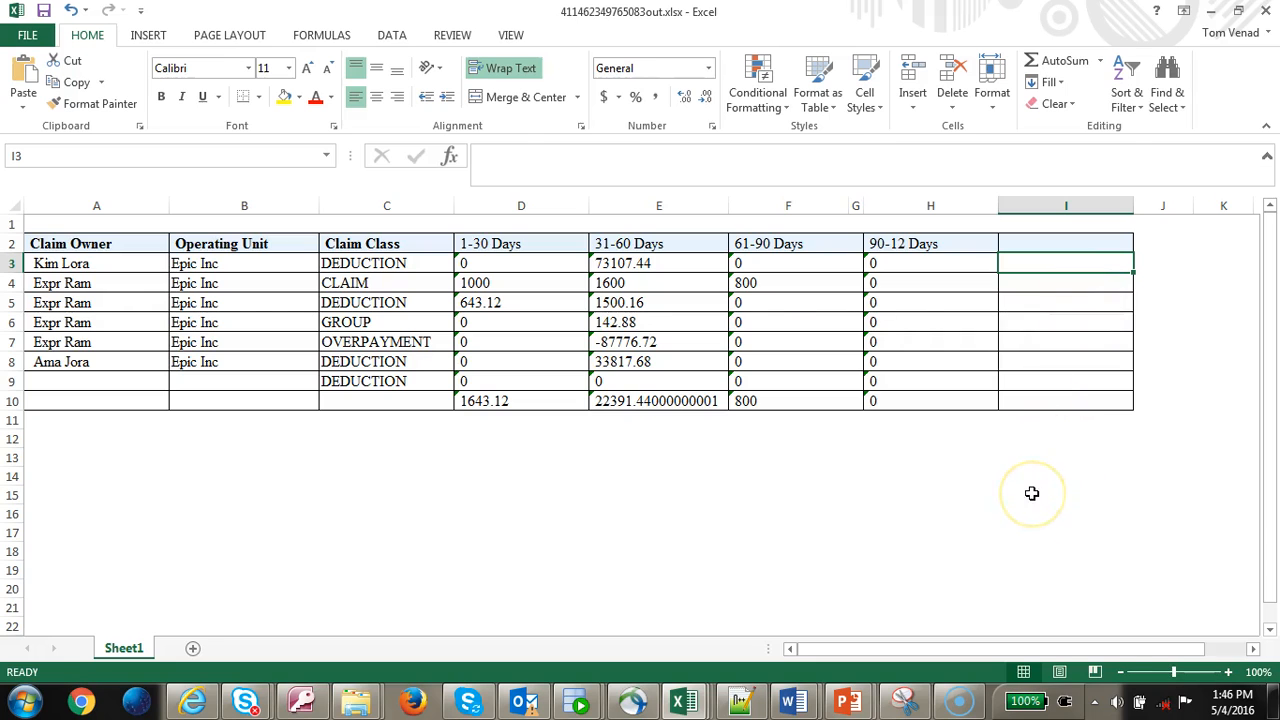
pyautogui.hotkey('alt', 'Tab')
pyautogui.click(903, 334)
# - Paste <?(sum(current-group()[CLAIM_OWNER=$CUS]/TOTAL))?> into the last data cell and preview in Excel
pyautogui.hotkey('ctrl', 'v')
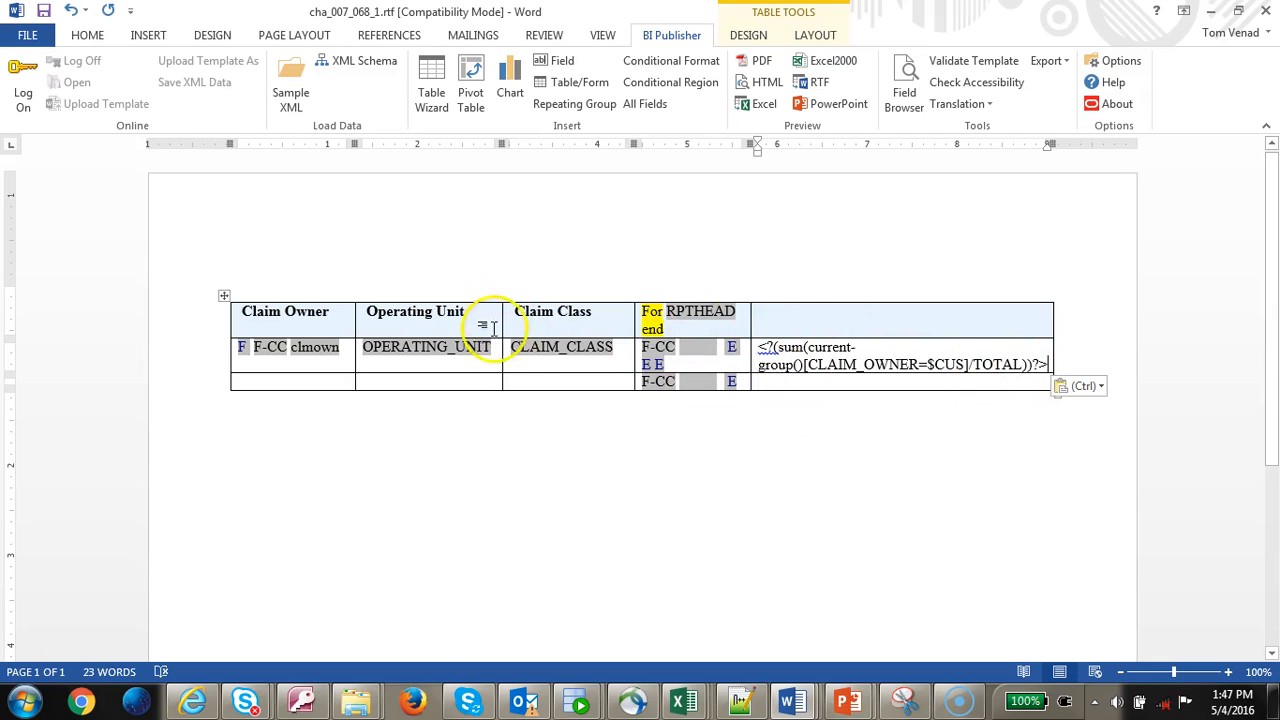
pyautogui.click(760, 106)
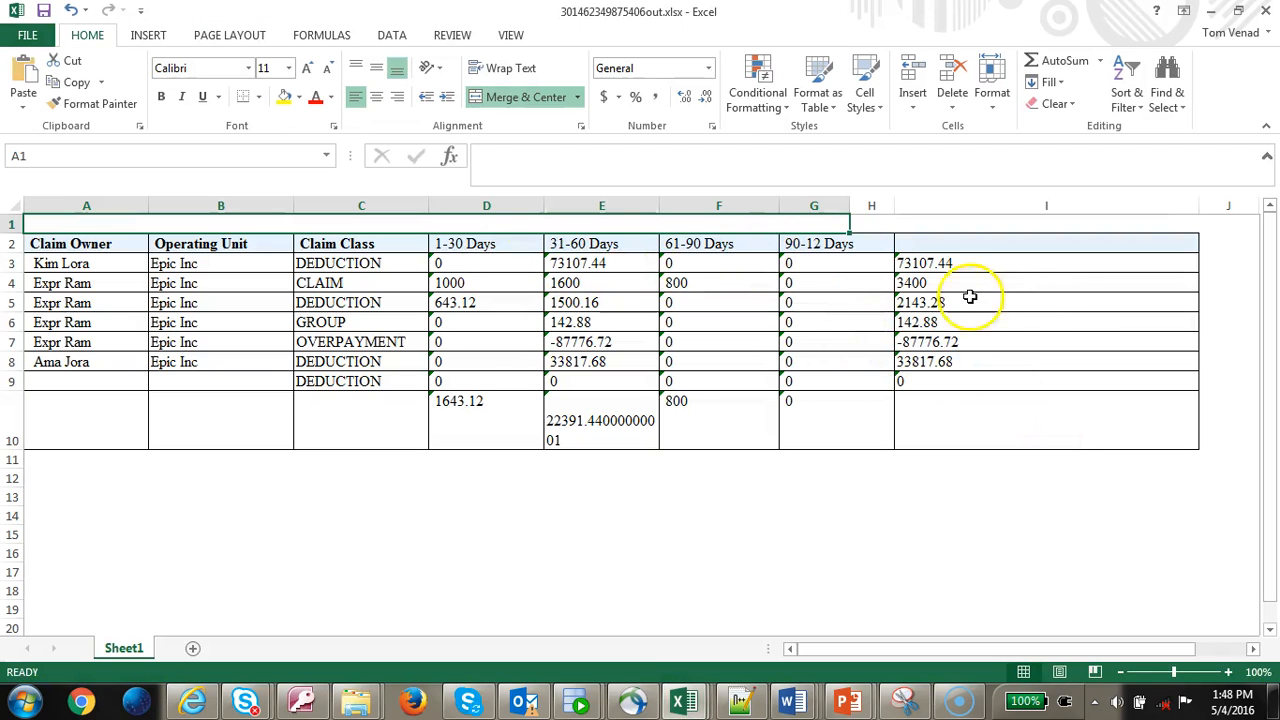
# - Check the row totals for the first and CLAIM lines against the CLAIM line's aging amounts
pyautogui.click(972, 263)
pyautogui.click(973, 277)
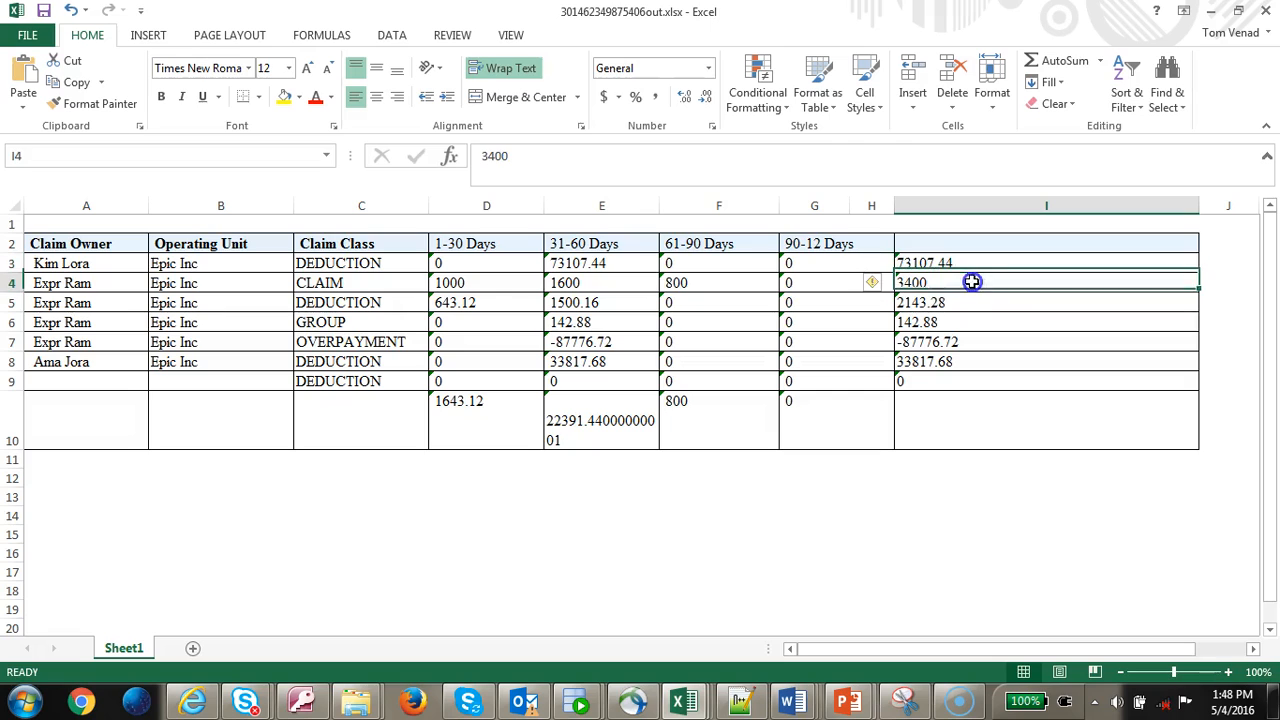
pyautogui.moveTo(445, 285); pyautogui.dragTo(674, 282)
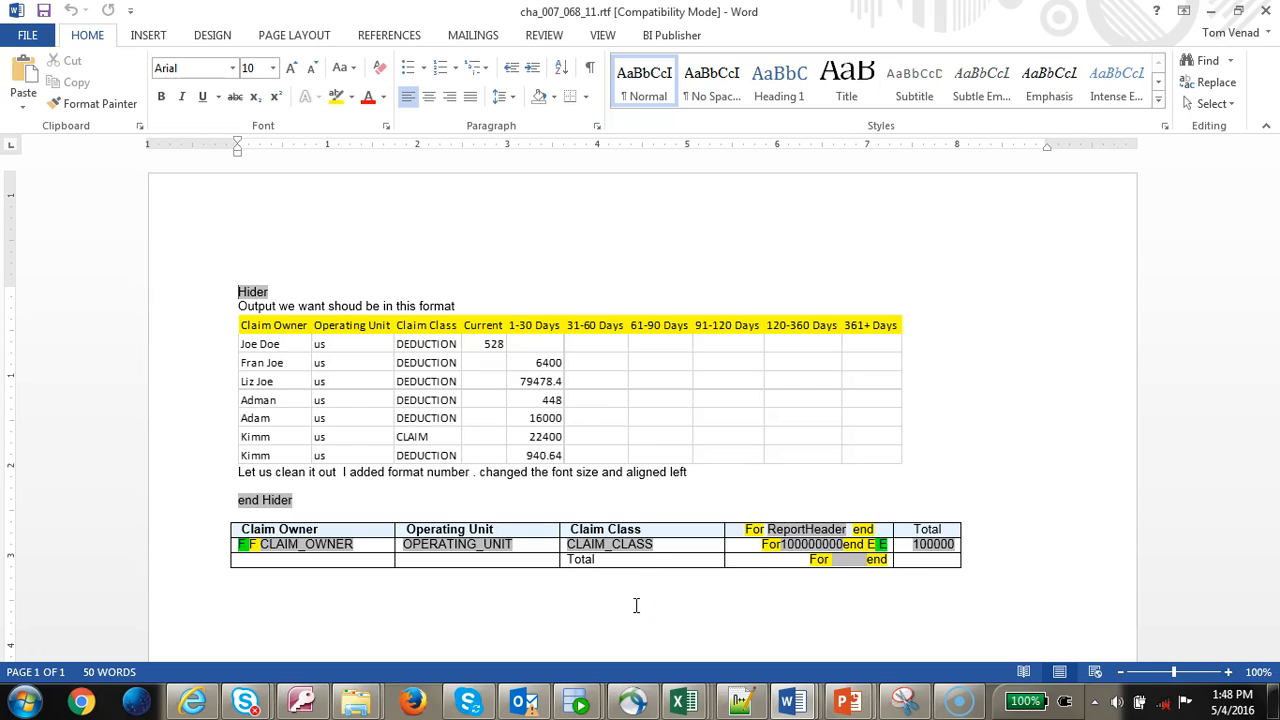
# - Preview the finished cha_007_068_11.rtf template in Excel from the BI Publisher tab
pyautogui.click(685, 38)
pyautogui.click(770, 105)
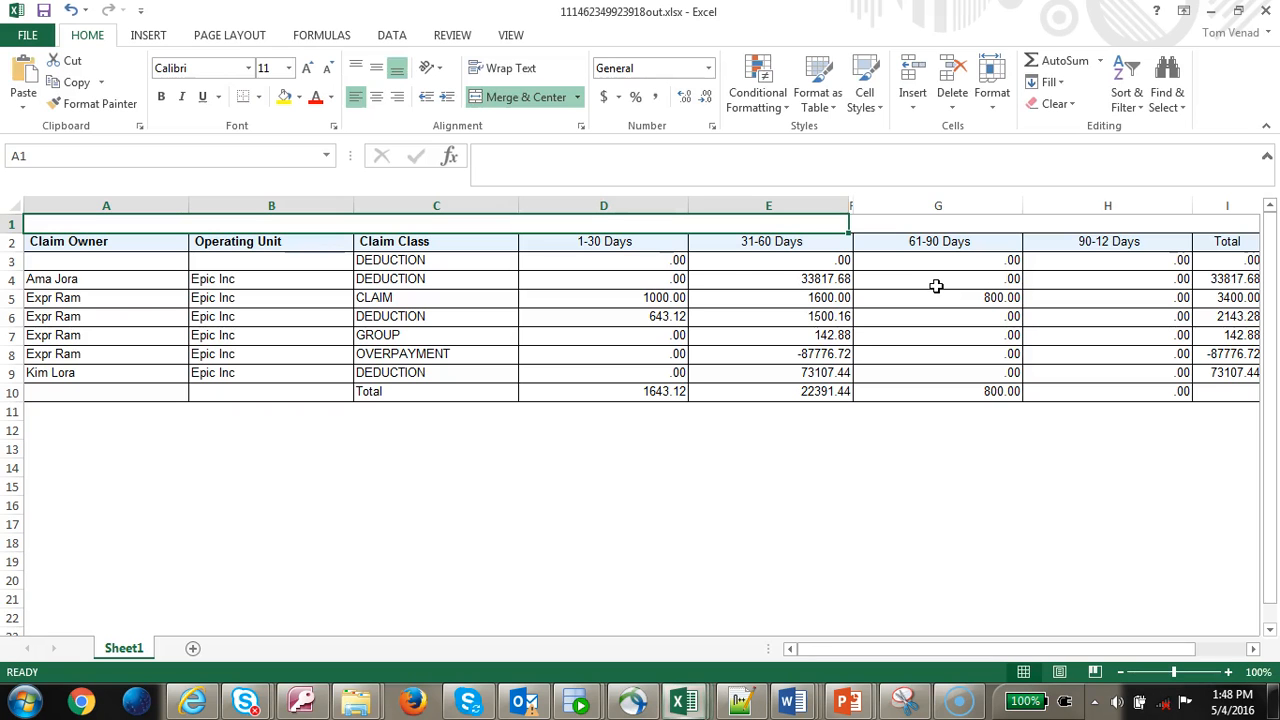
# - Review the first owner's aging amounts and row Total, glance at the templates folder, then return to Excel
pyautogui.click(734, 280)
pyautogui.press('Right')
pyautogui.press('Right')
pyautogui.press('Right')
pyautogui.press('Right')
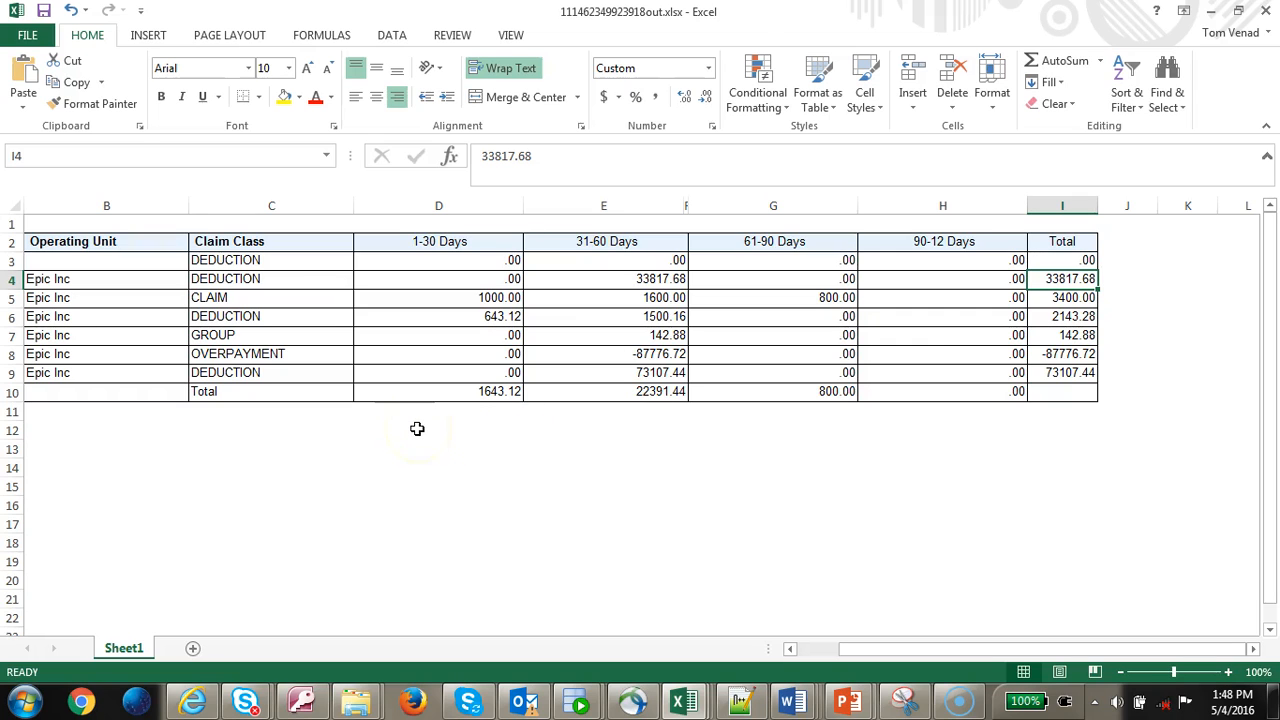
pyautogui.press('Left')
pyautogui.press('Left')
pyautogui.press('Left')
pyautogui.press('Left')
pyautogui.press('Left')
pyautogui.press('Left')
pyautogui.press('Left')
pyautogui.press('Left')
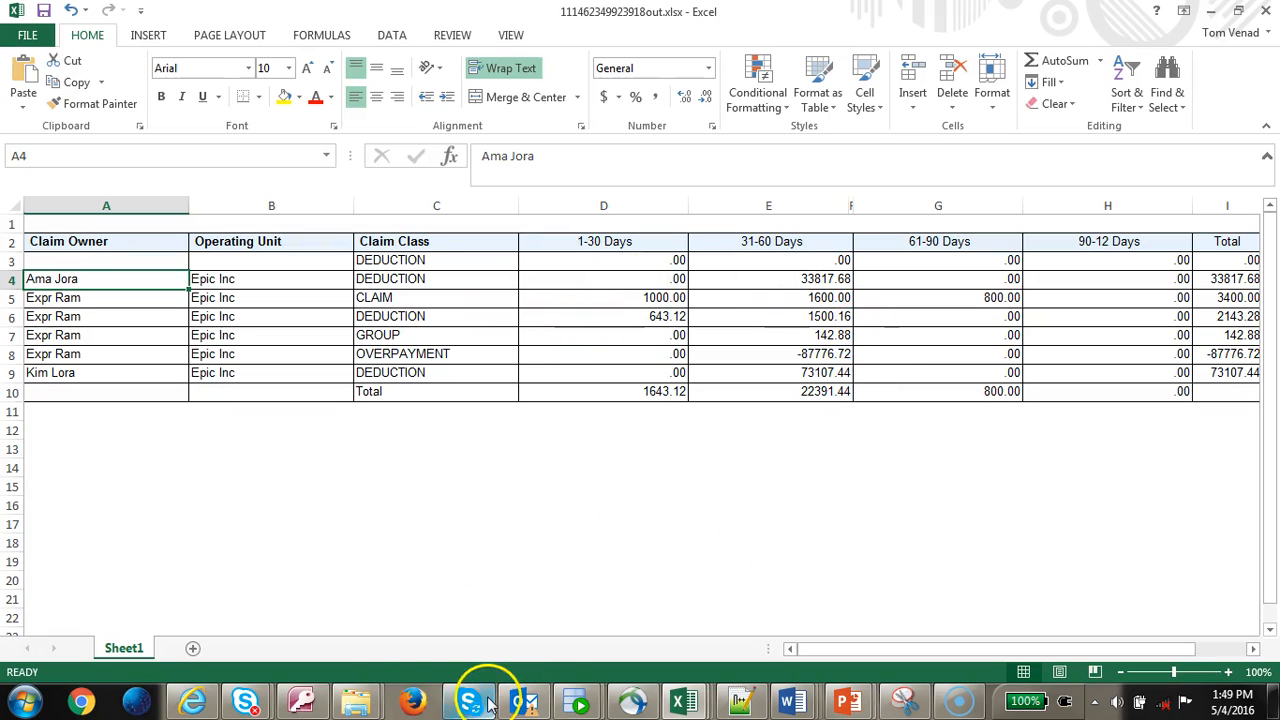
pyautogui.moveTo(358, 700)
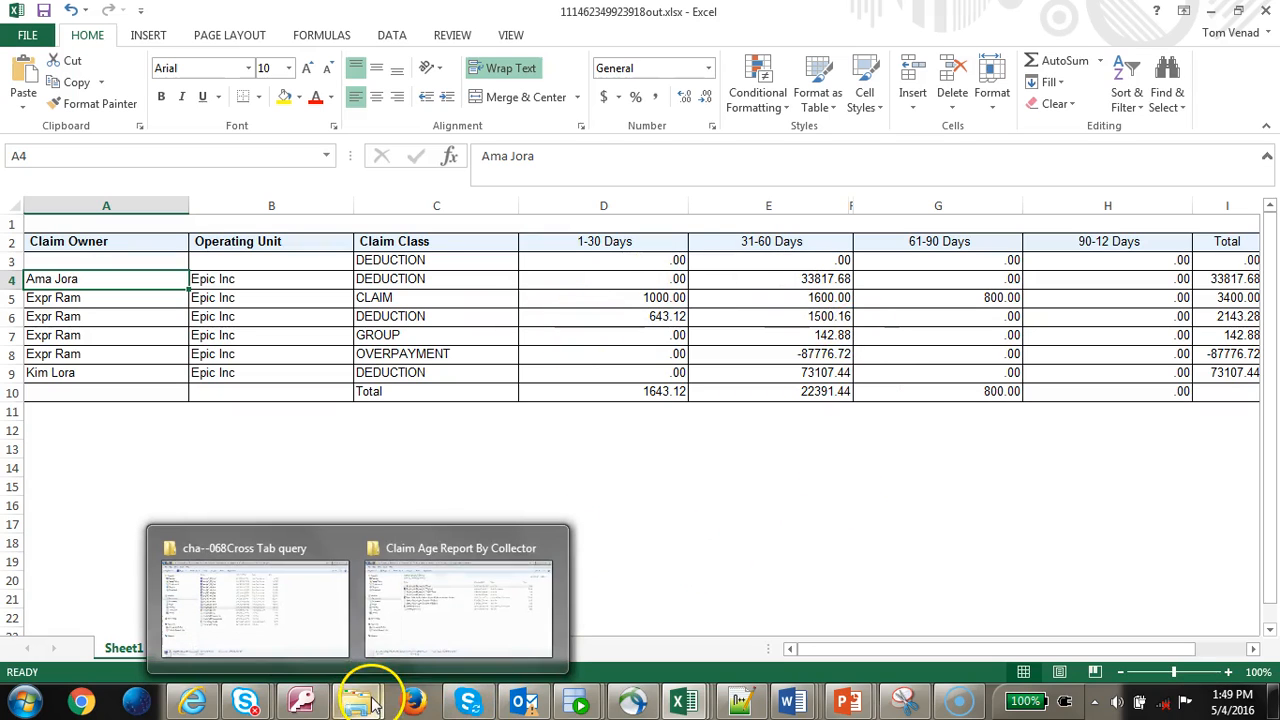
pyautogui.click(289, 630)
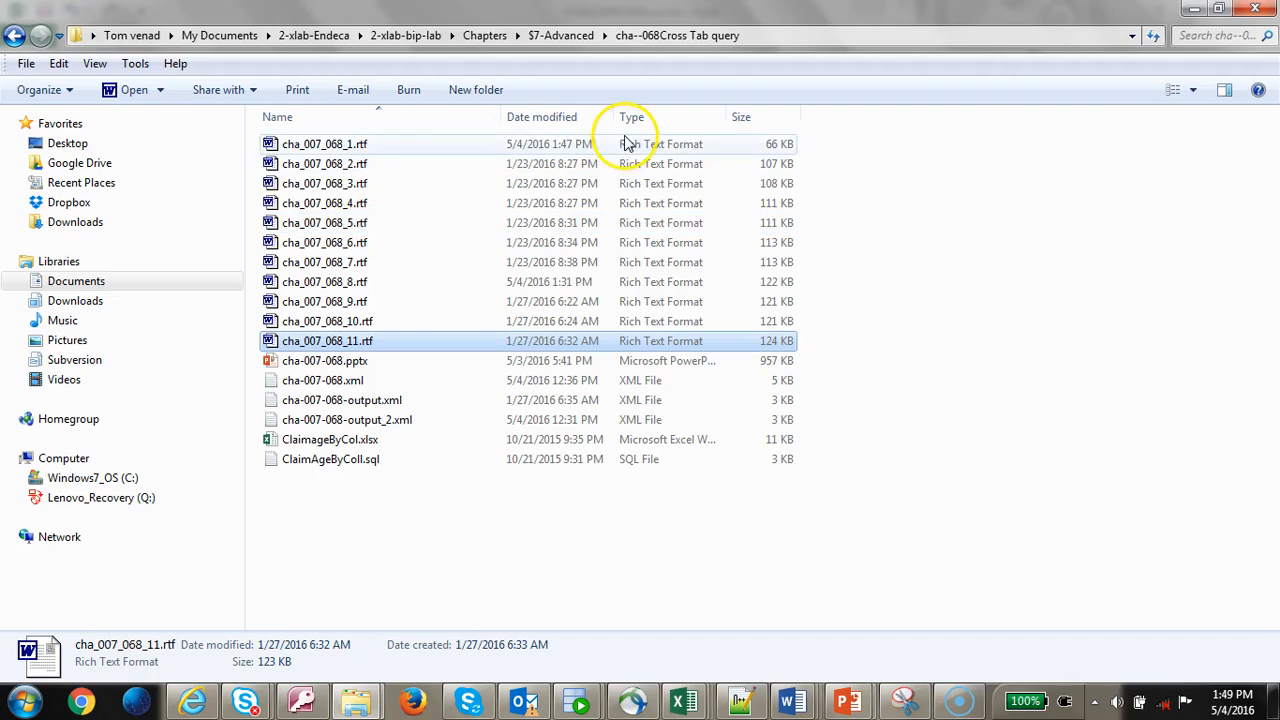
pyautogui.hotkey('alt', 'Tab')
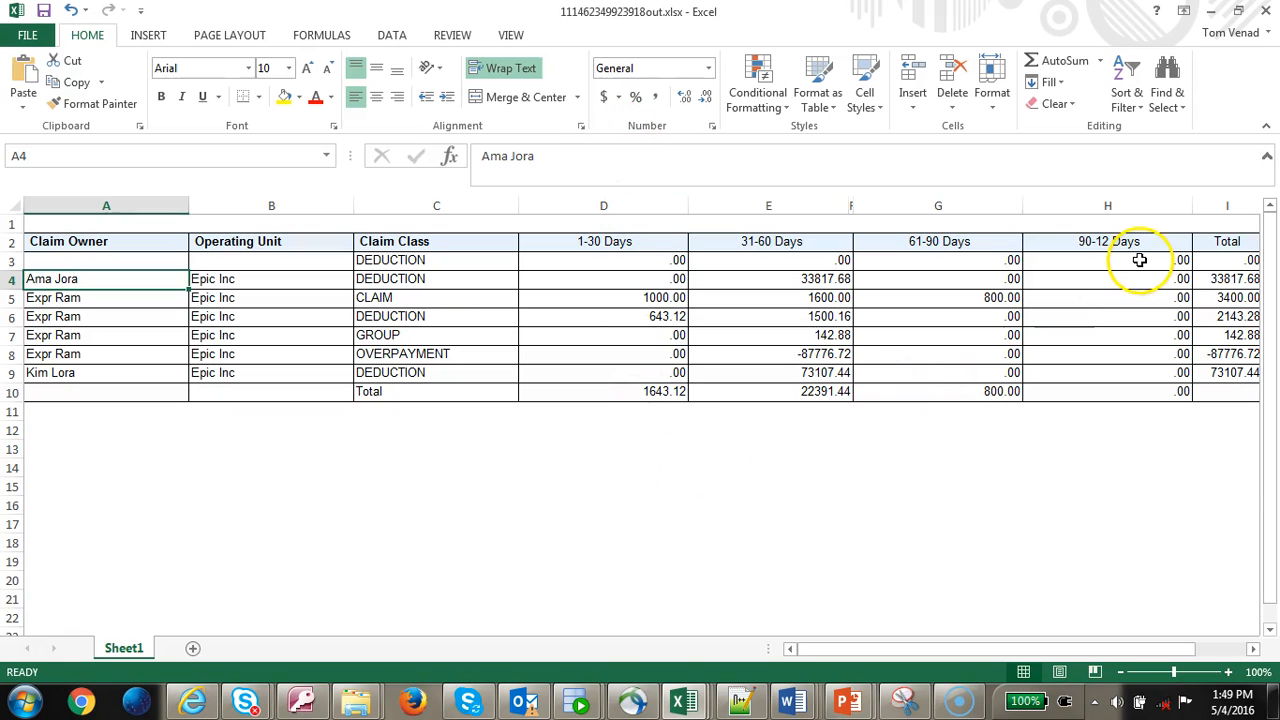